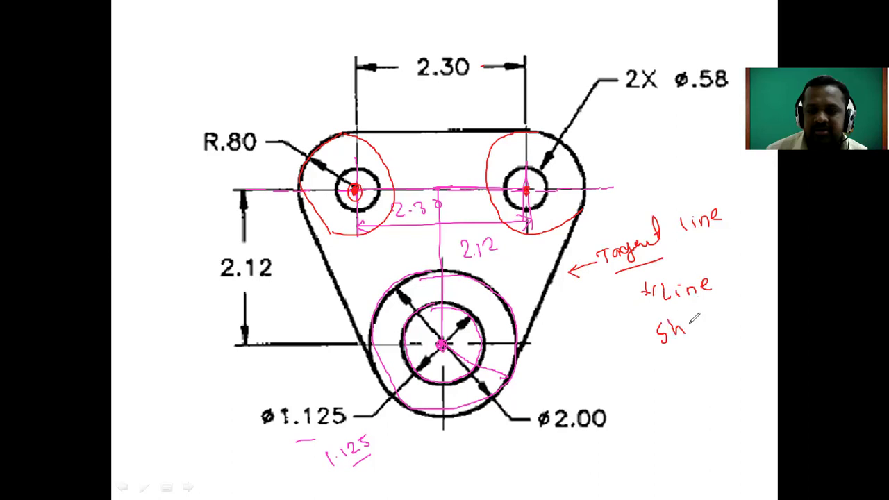
Step: Handwrite the notes "Shift", "R.C." and "Tan." in red below "Line" on the slide, and erase all ink annotations
mouse_move(673, 351)
left_mouse_down()
mouse_move(671, 368)
mouse_move(697, 355)
left_mouse_up()
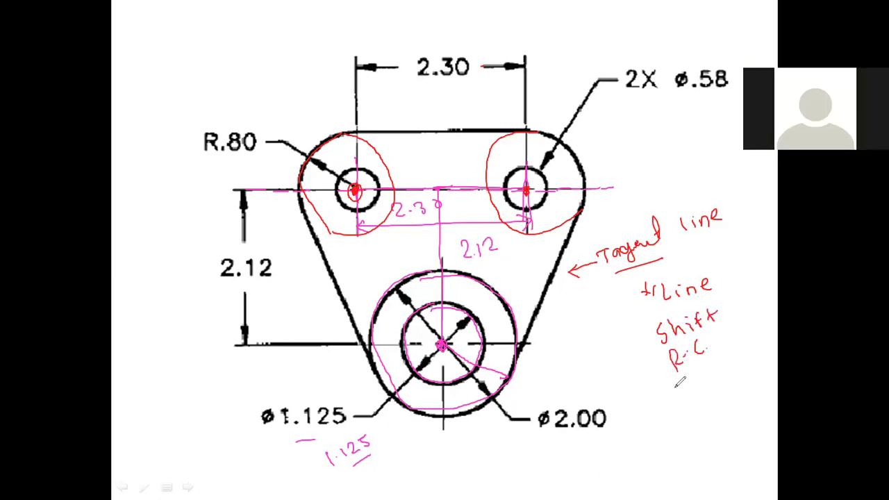
mouse_move(679, 391)
left_mouse_down()
mouse_move(682, 412)
mouse_move(696, 386)
mouse_move(702, 398)
left_mouse_up()
left_click_drag(703, 389, 717, 393)
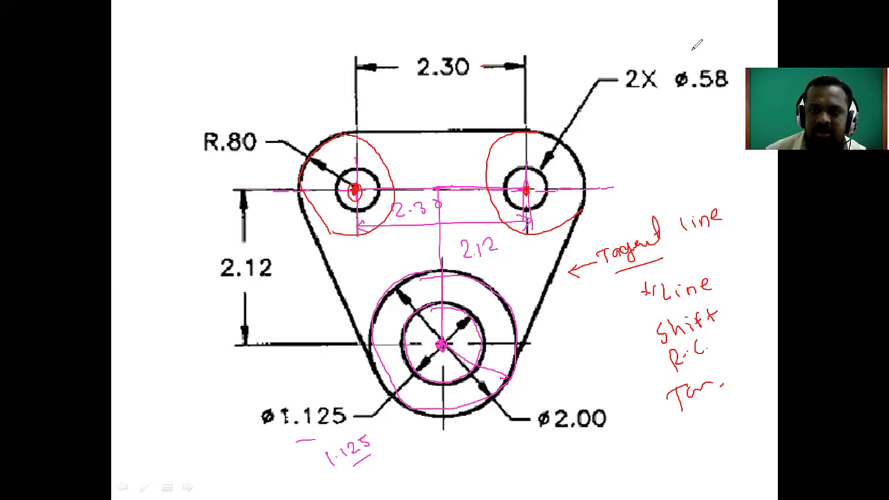
key("e")
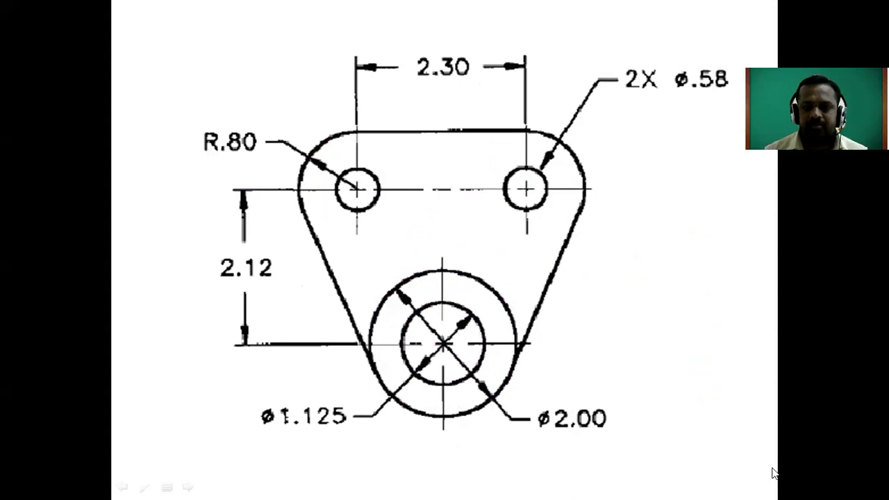
Step: Switch to AutoCAD and delete the existing circle from the drawing
key("alt+Tab")
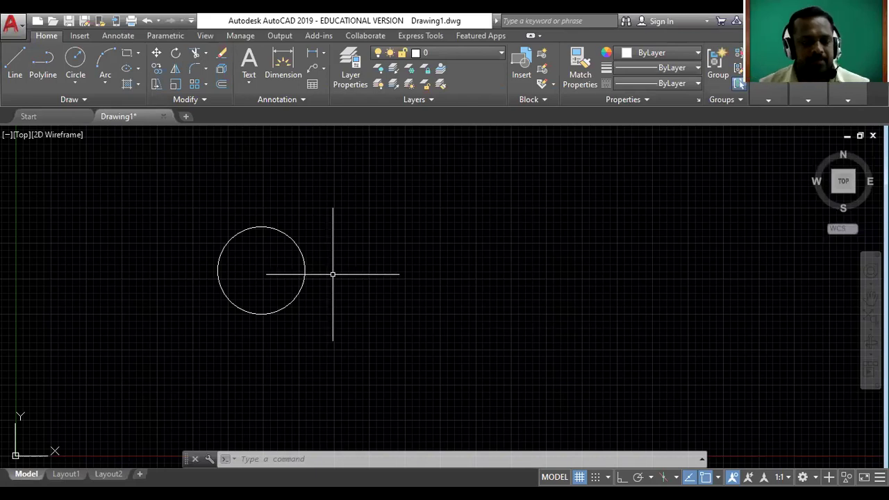
key("ctrl+a")
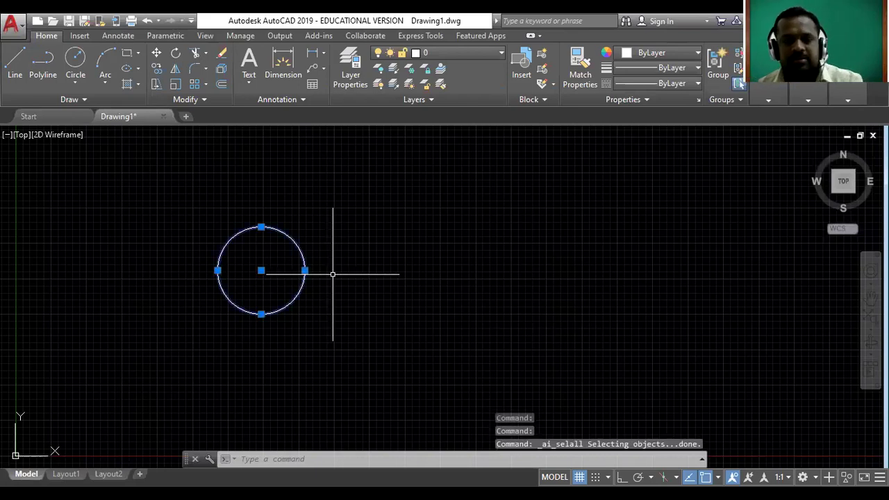
key("Delete")
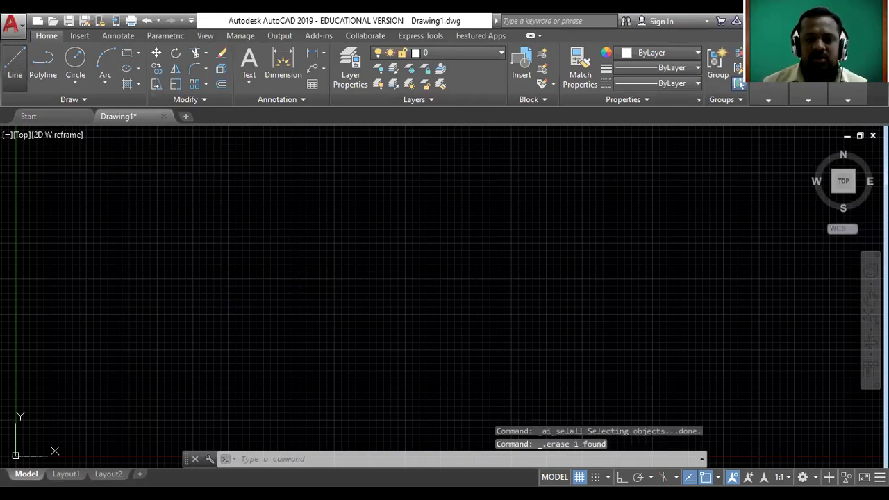
Step: Draw a horizontal line 2.30 long in the empty drawing area with Ortho mode turned on
left_click(15, 62)
left_click(300, 255)
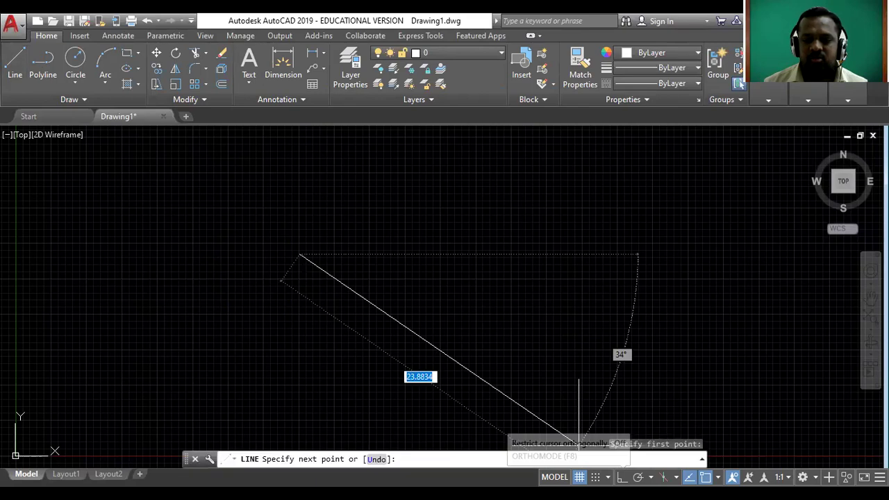
left_click(622, 477)
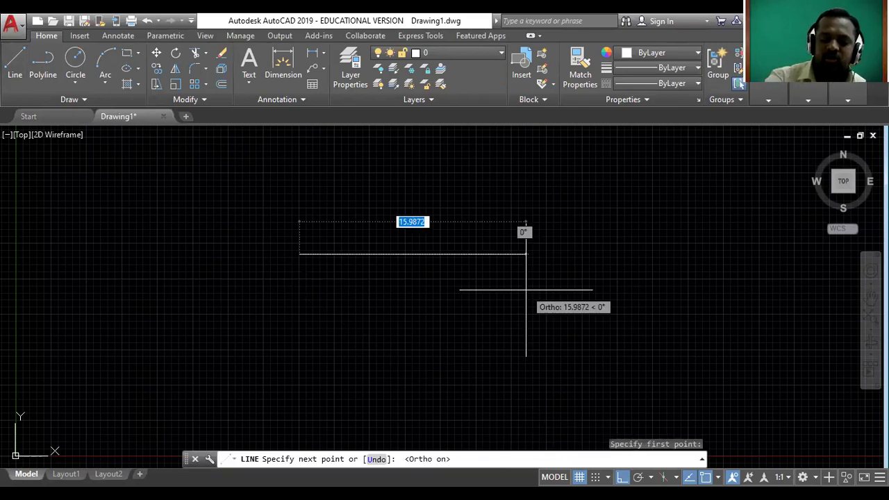
type("2.")
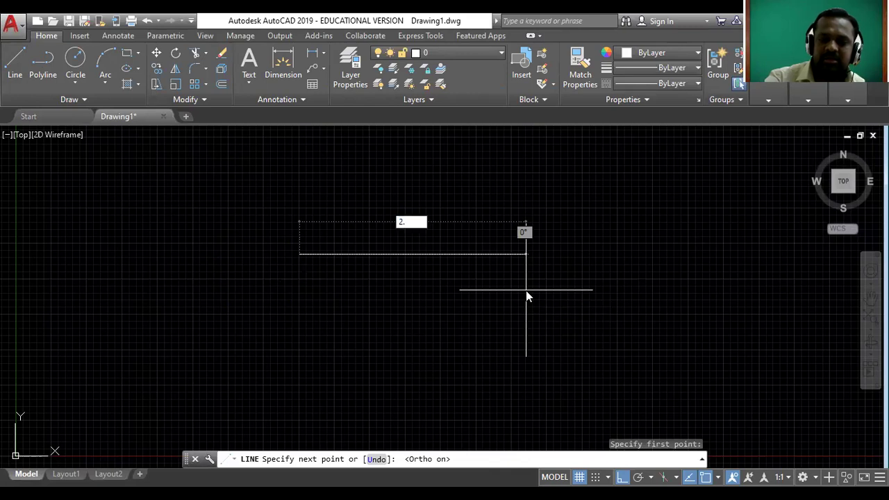
type("30")
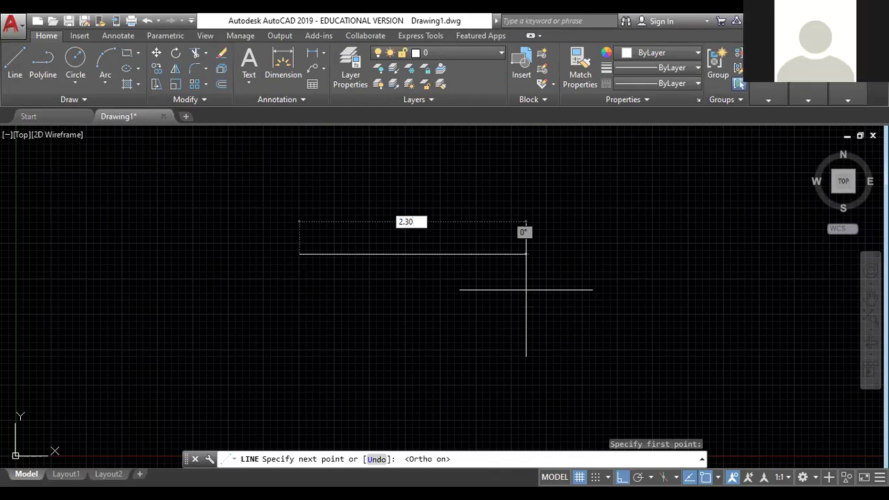
key("Return")
key("Escape")
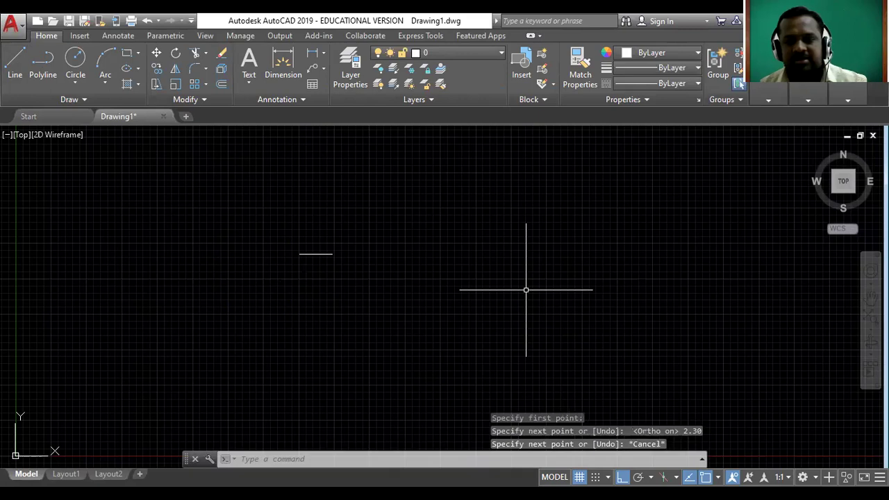
Step: Draw a vertical line 2.12 long straight down from the midpoint of the horizontal line
scroll(298, 247, "up", 5)
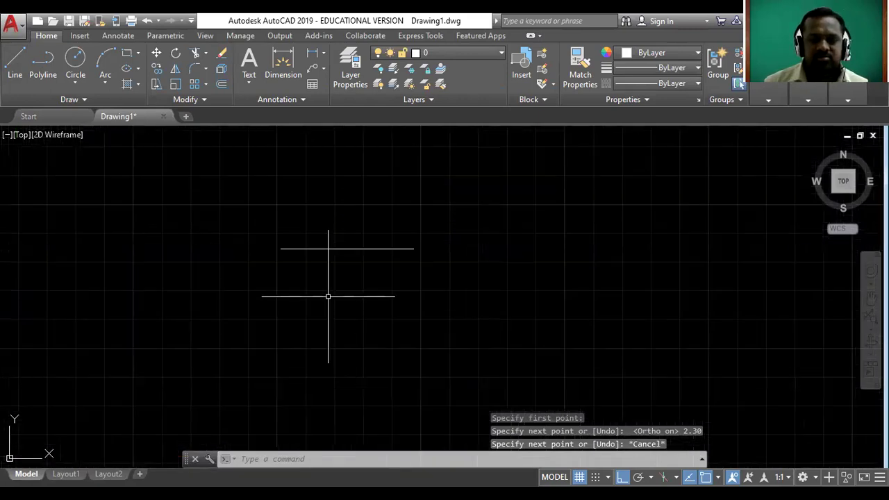
scroll(347, 264, "up", 2)
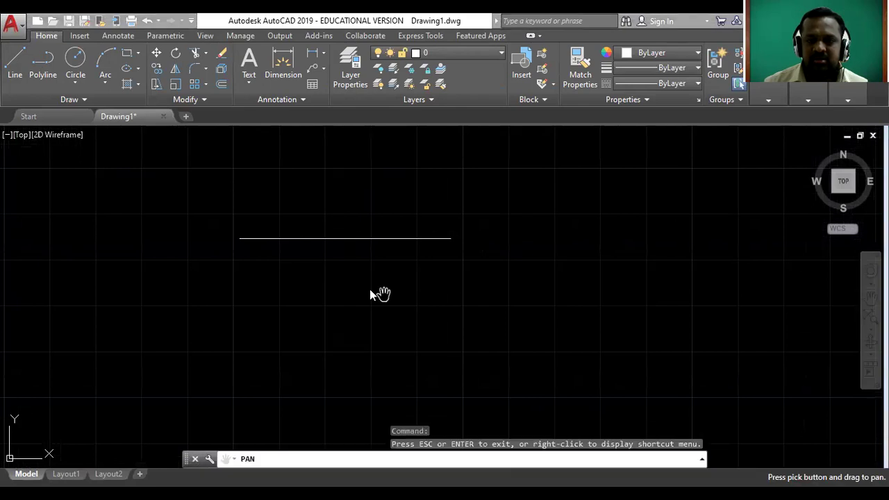
left_click_drag(349, 248, 440, 248)
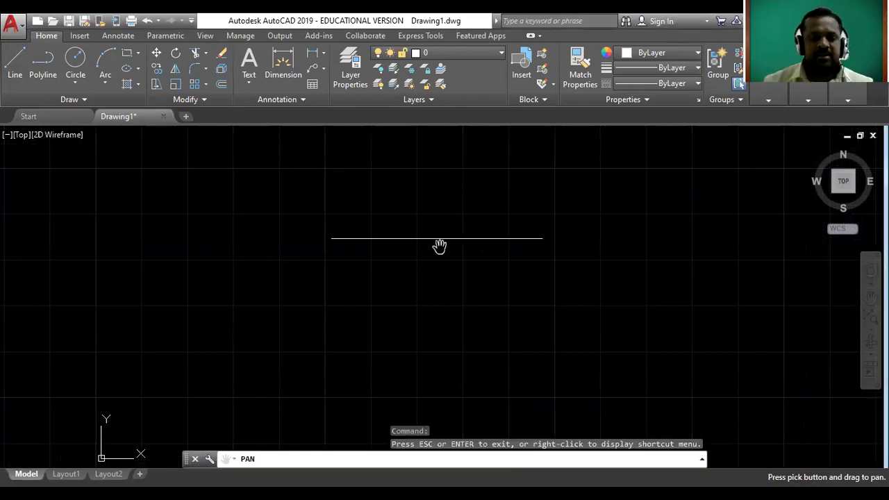
key("Escape")
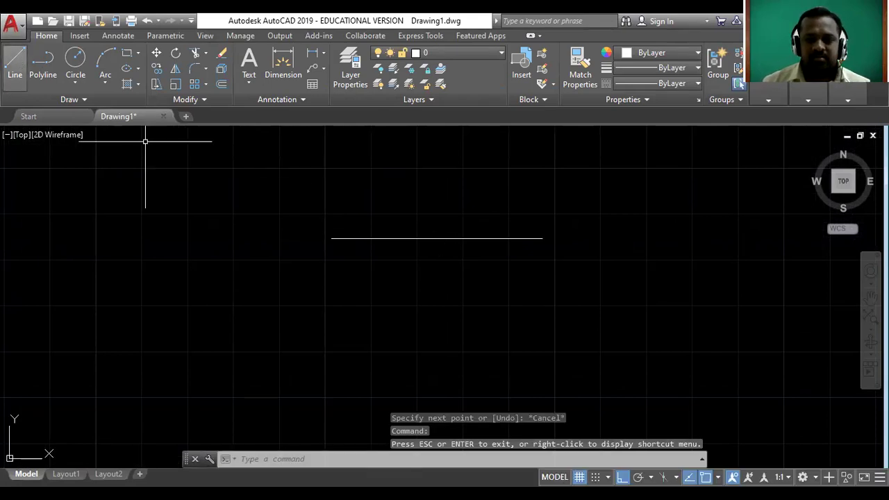
type("l")
key("Return")
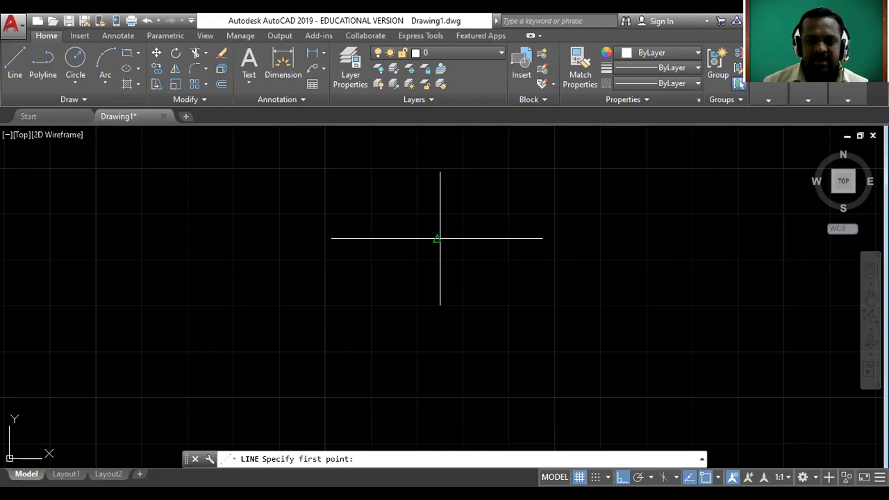
left_click(440, 239)
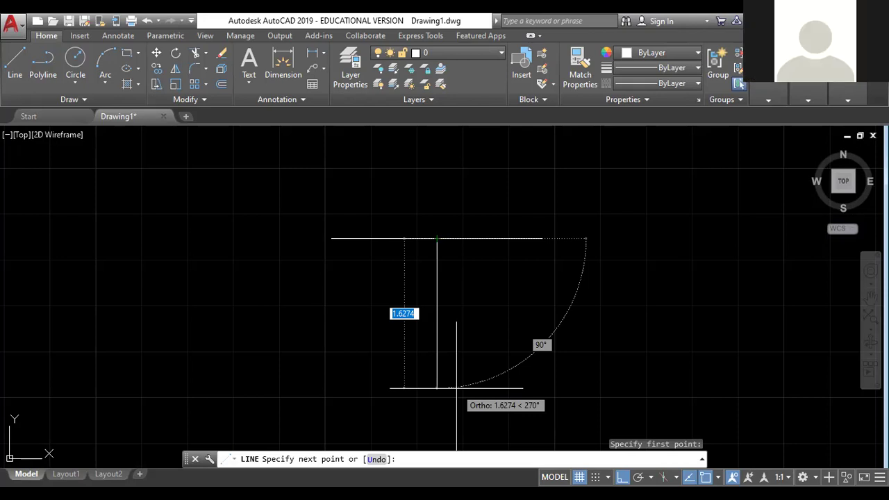
type("2.12")
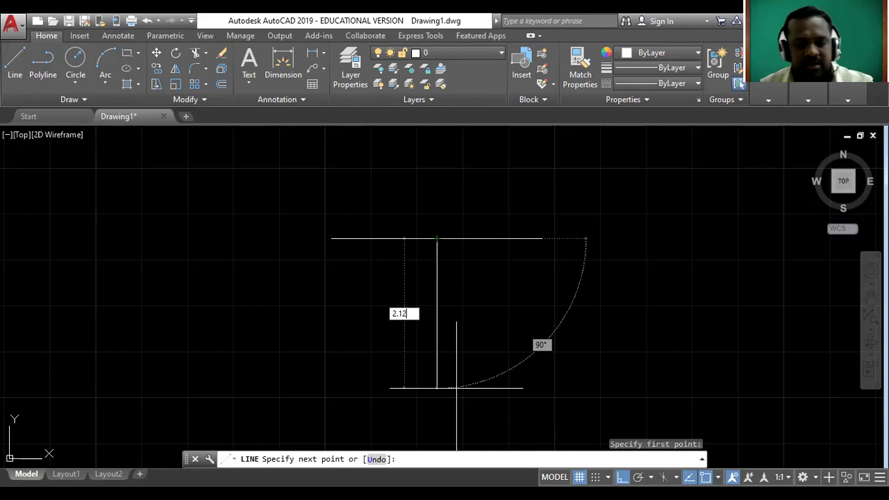
key("Return")
key("Escape")
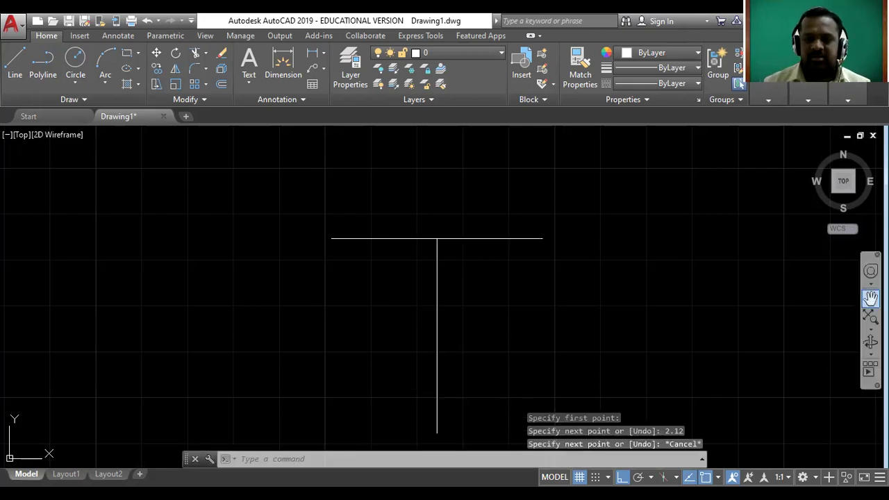
Step: Draw a circle with a diameter of 1.125 centred on the lower end of the vertical line
left_click(871, 298)
scroll(445, 266, "down", 2)
left_click_drag(461, 304, 459, 299)
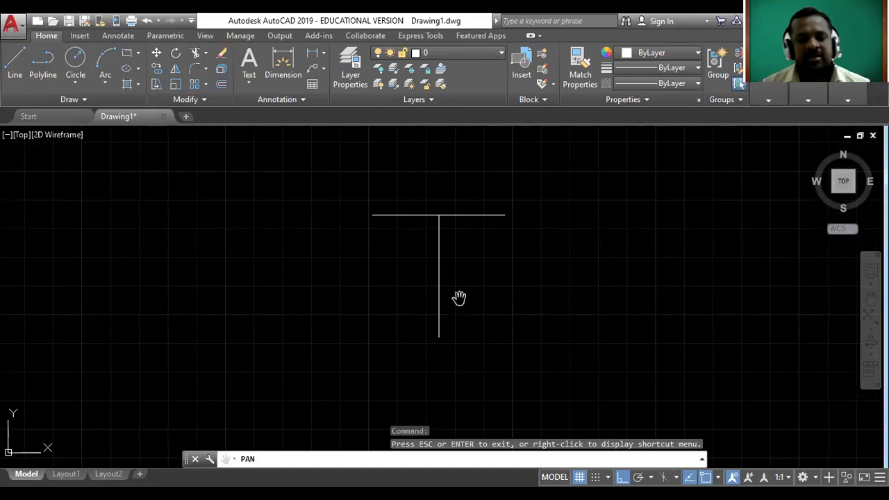
key("Escape")
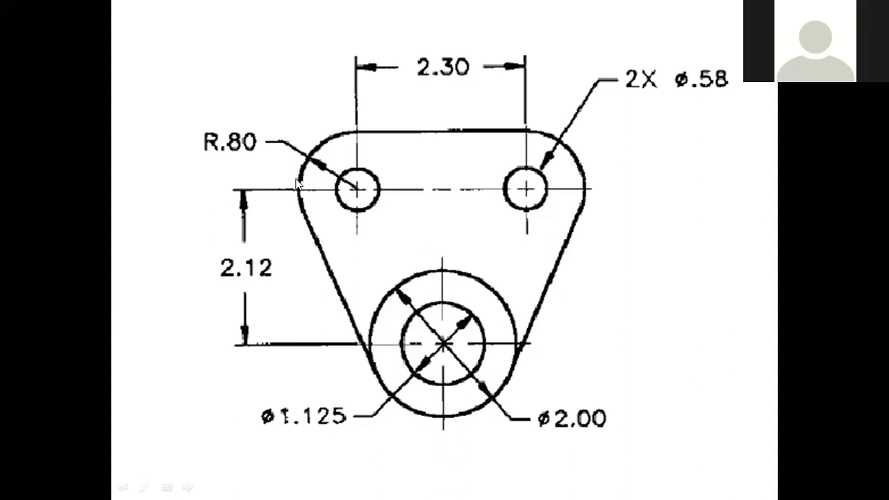
key("alt+Tab")
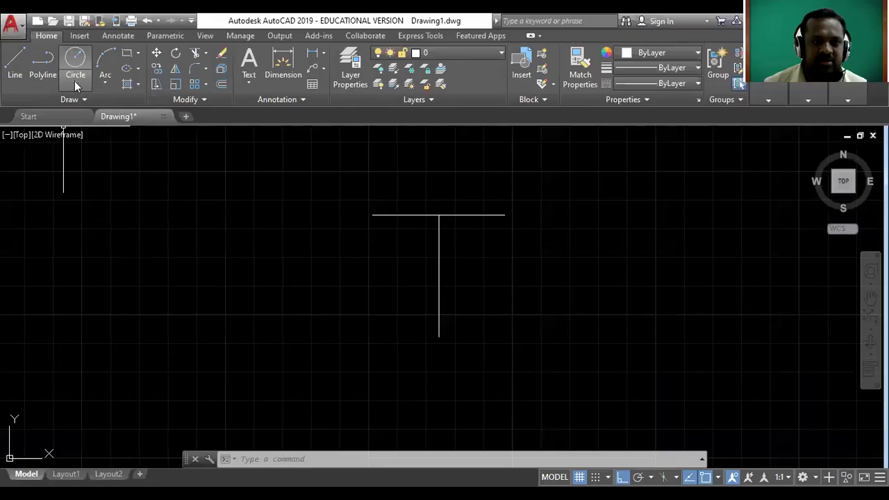
left_click(74, 80)
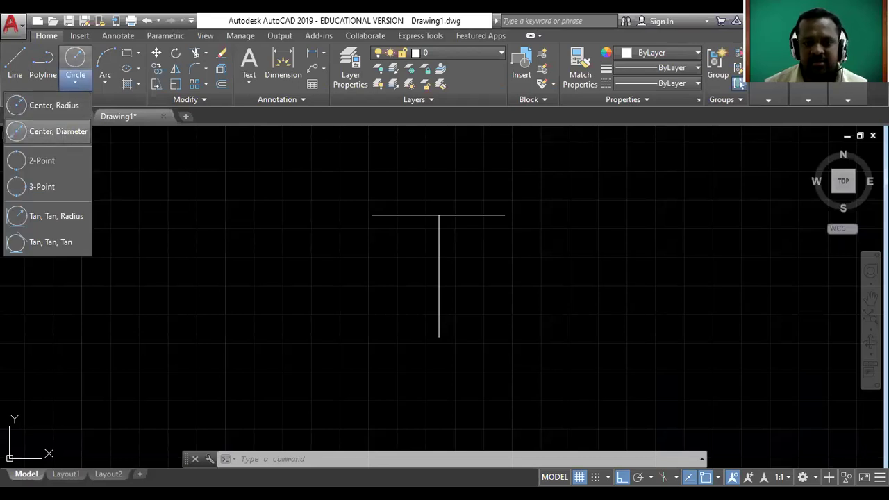
left_click(58, 131)
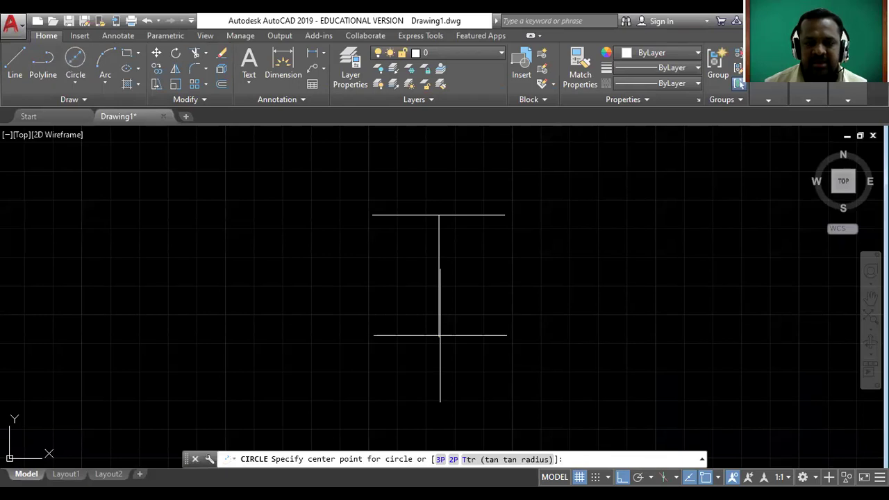
left_click(440, 336)
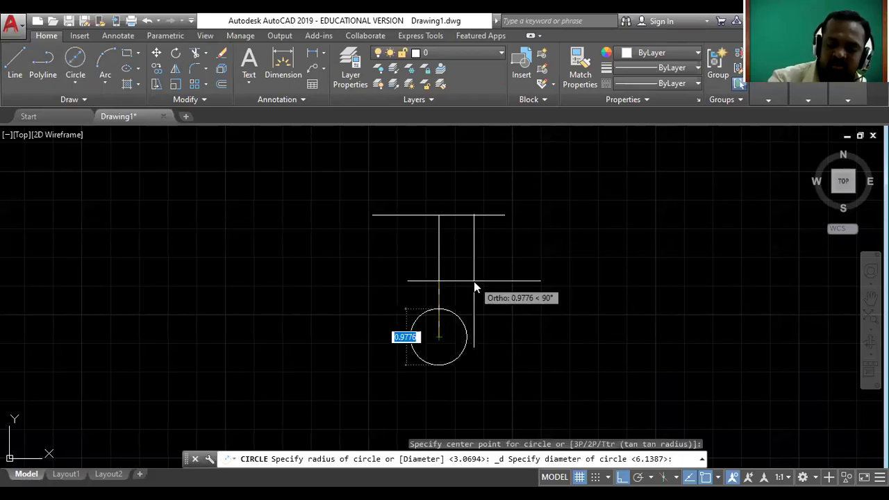
type("1.125")
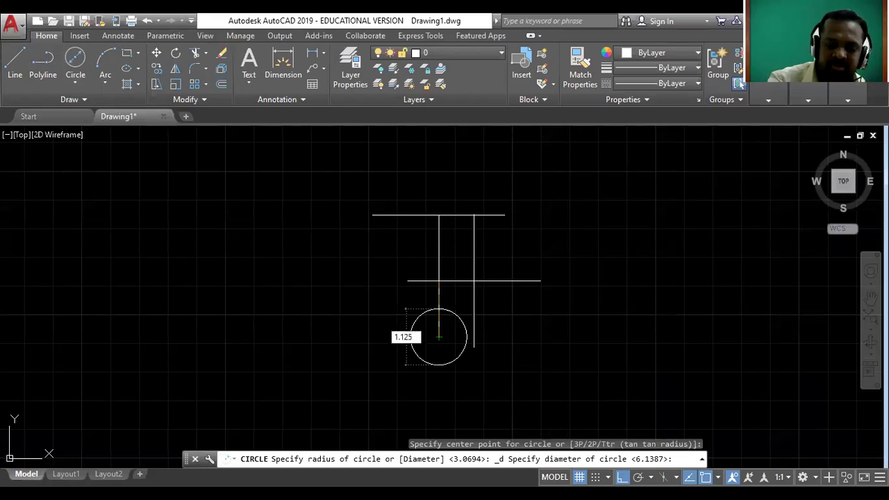
key("Return")
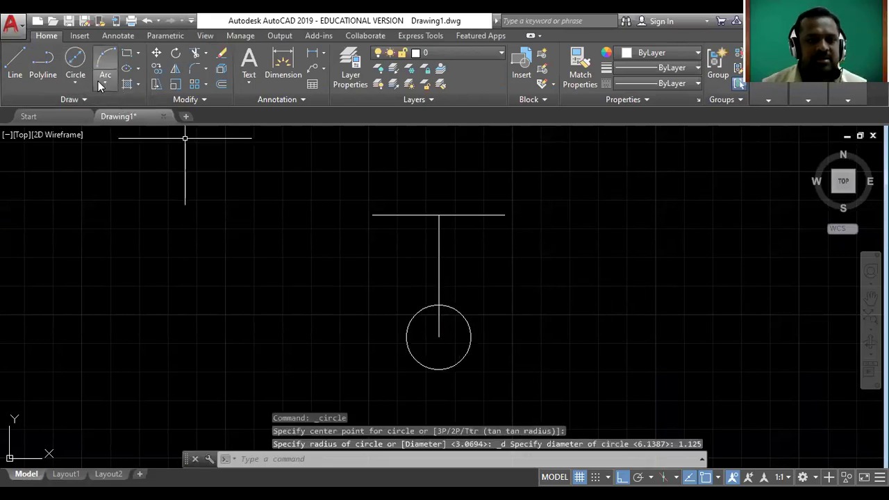
Step: Draw a concentric circle with a diameter of 2 around the lower end of the vertical line
left_click(73, 84)
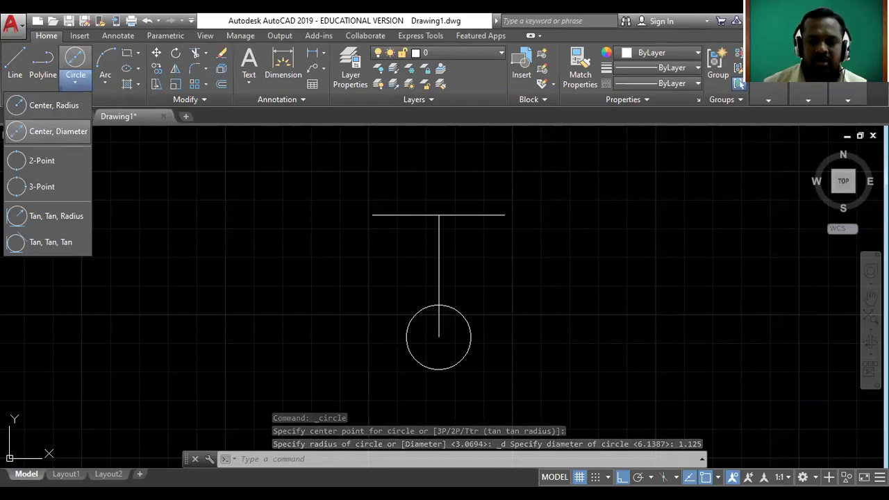
left_click(49, 132)
left_click(439, 337)
type("2")
key("Return")
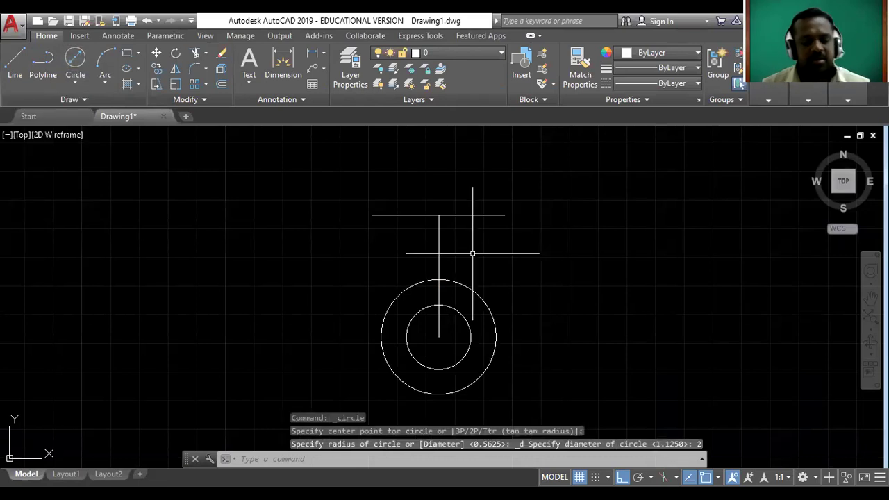
key("Escape")
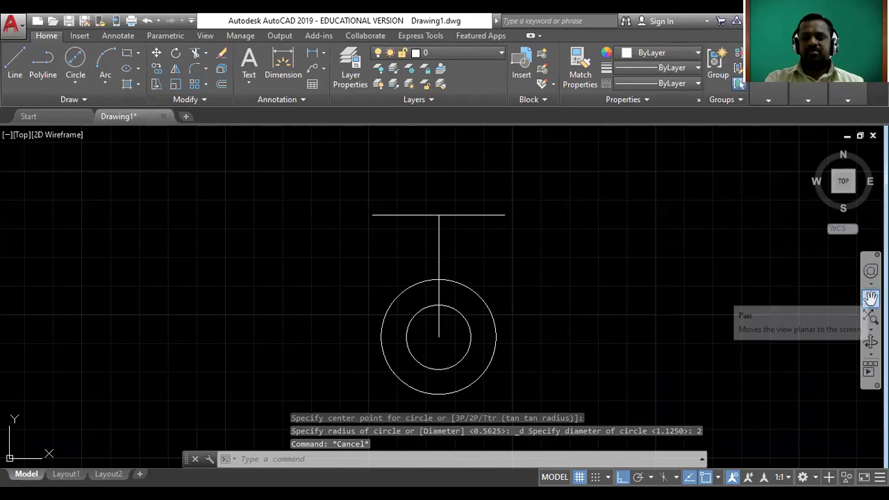
Step: Draw a circle with a diameter of 0.58 centred on the right end of the horizontal line
left_click(870, 298)
left_click_drag(497, 266, 488, 254)
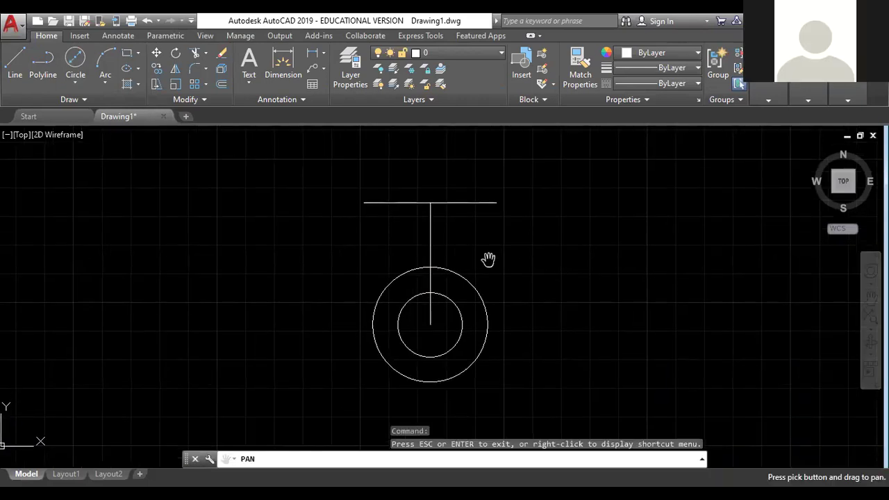
key("Escape")
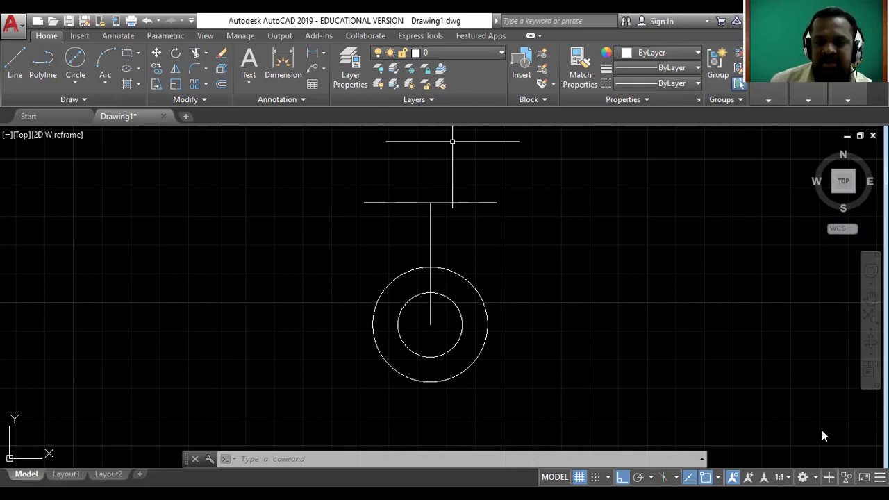
key("alt+Tab")
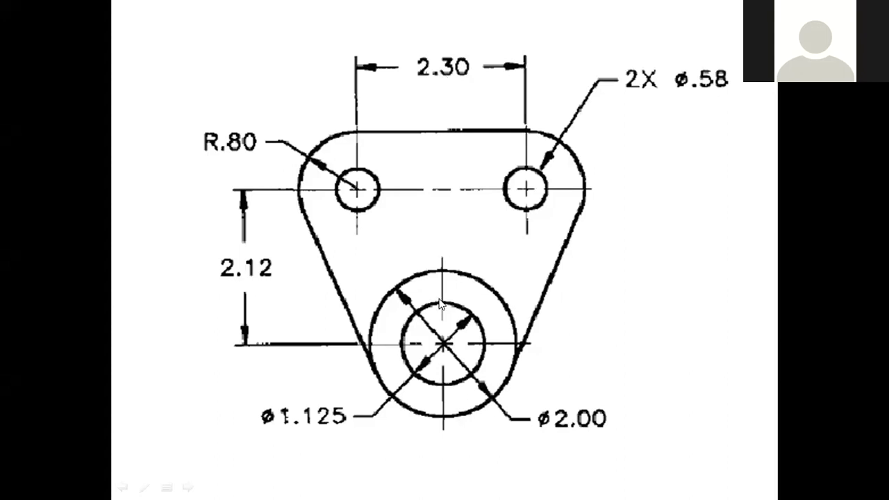
key("alt+Tab")
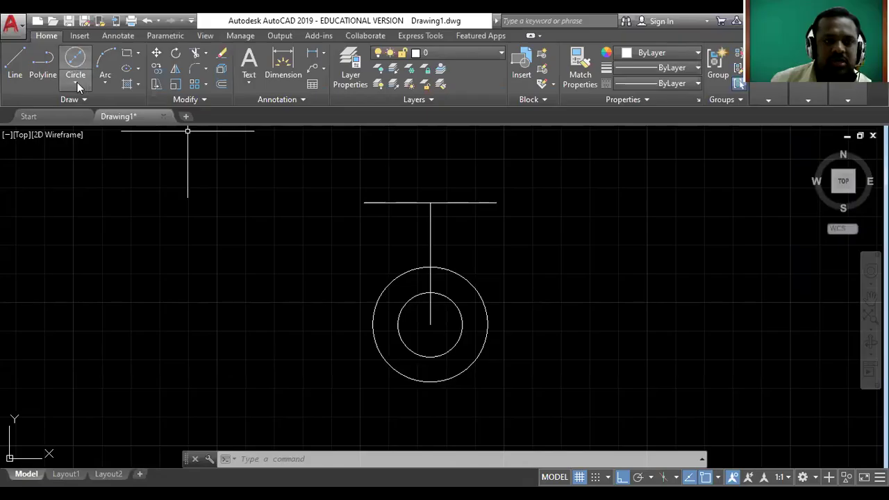
left_click(75, 82)
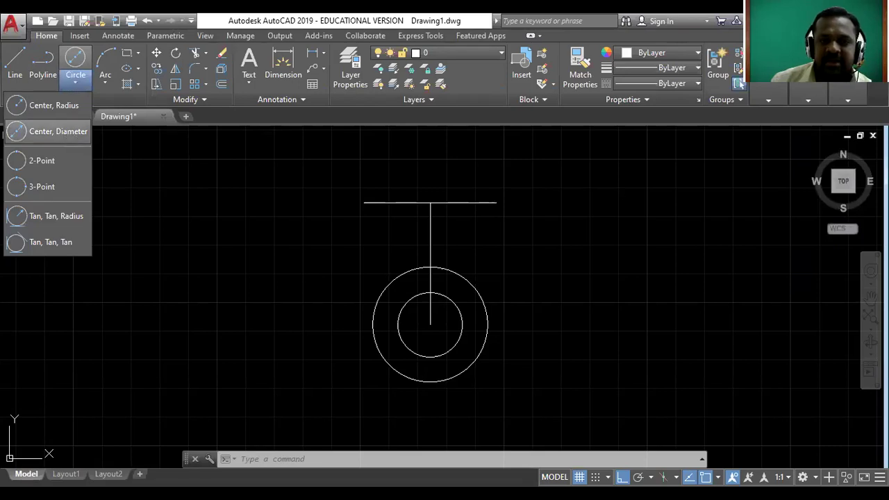
left_click(59, 131)
left_click(496, 203)
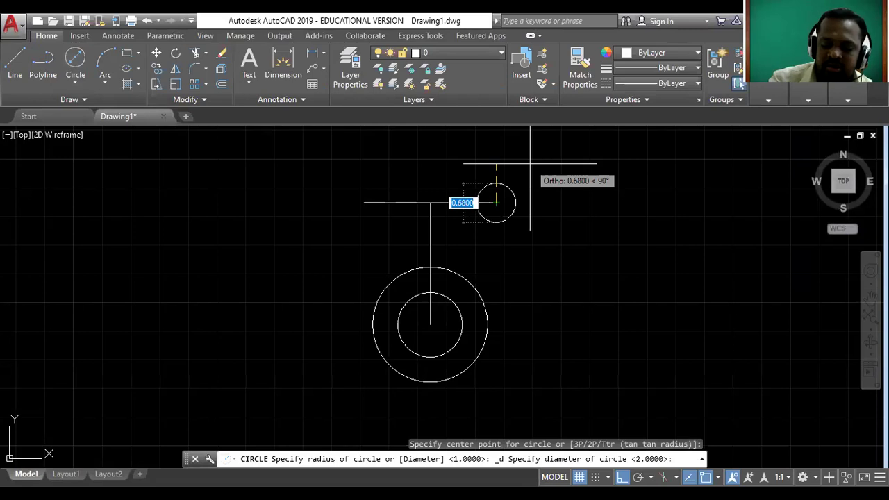
type("0.58")
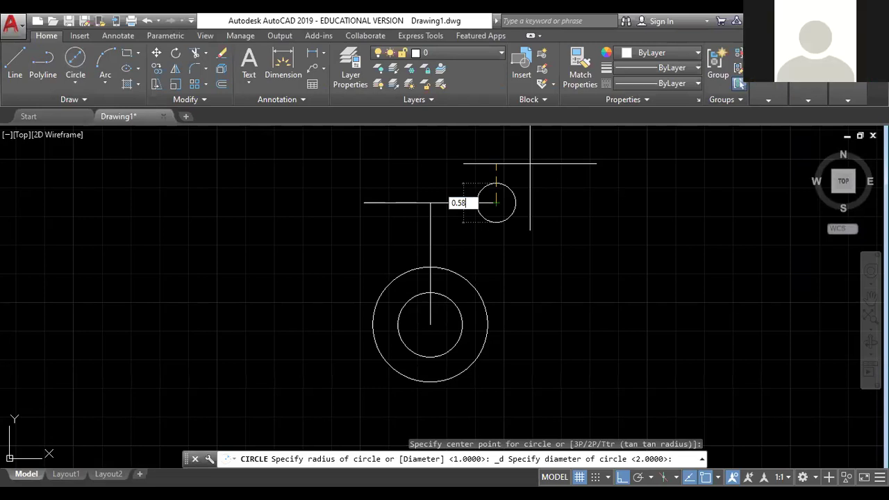
key("Return")
key("Escape")
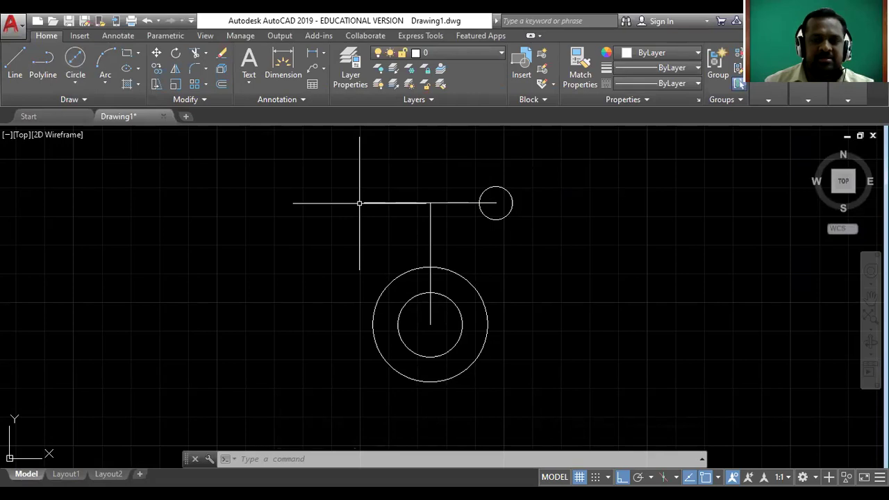
Step: Copy the 0.58 diameter circle from the right end to the left end of the horizontal line
left_click(158, 69)
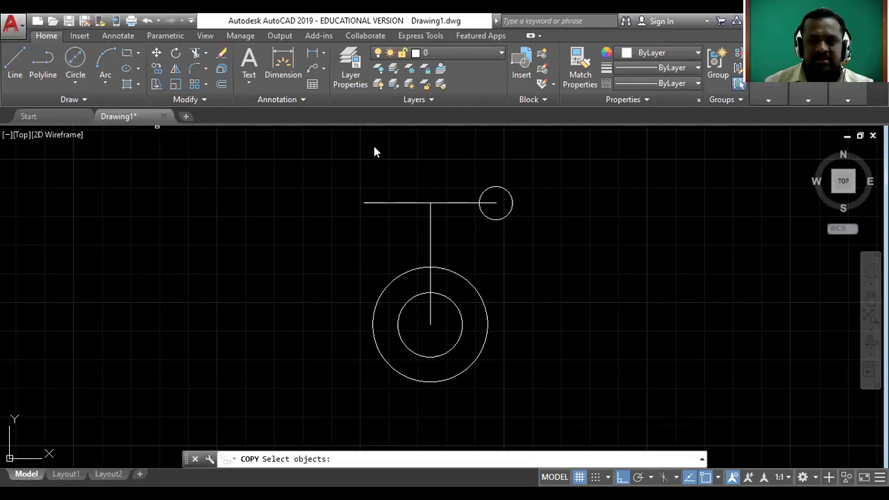
left_click(493, 189)
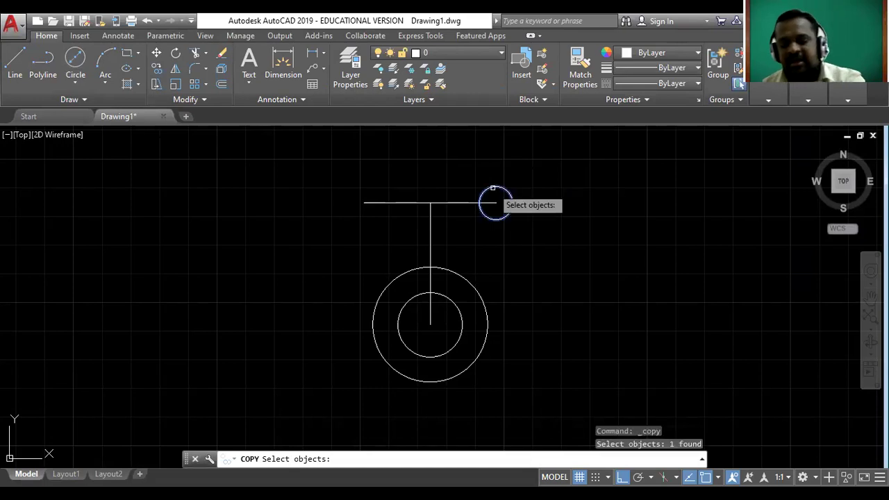
key("Return")
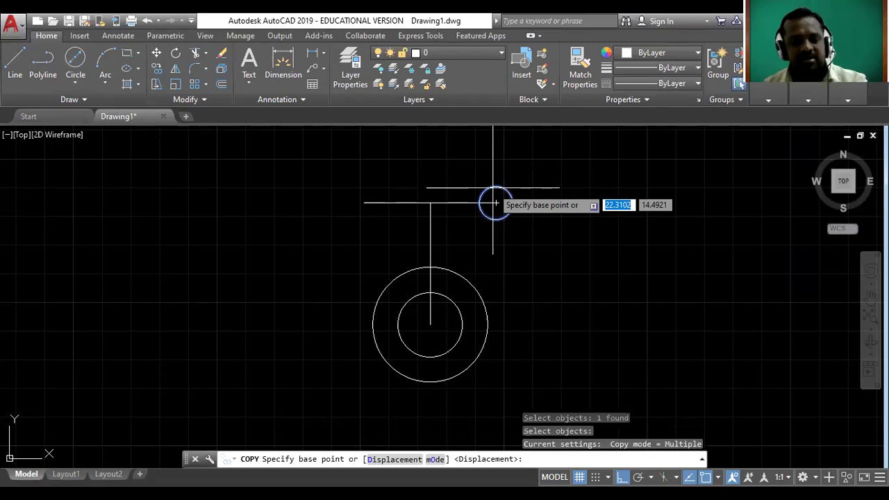
left_click(496, 203)
left_click(364, 203)
key("Escape")
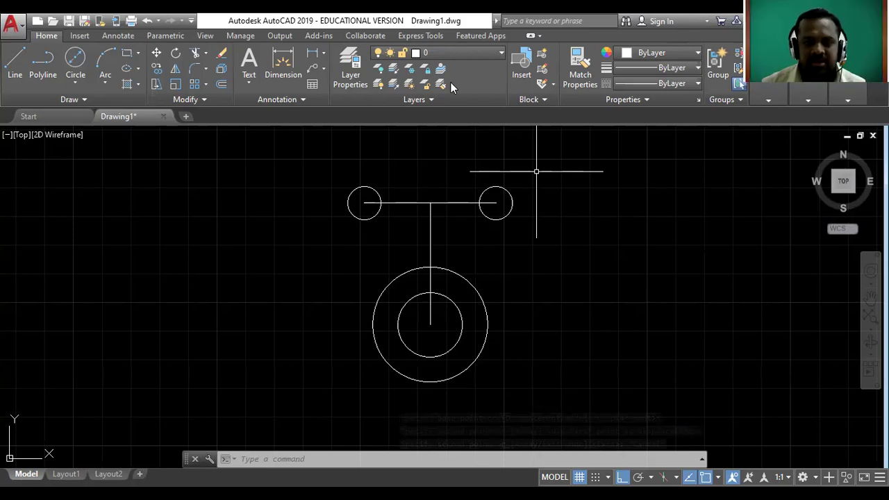
Step: Switch to the reference slide and mark in ink the 0.80 radii and full outer circles around both upper holes
key("alt+Tab")
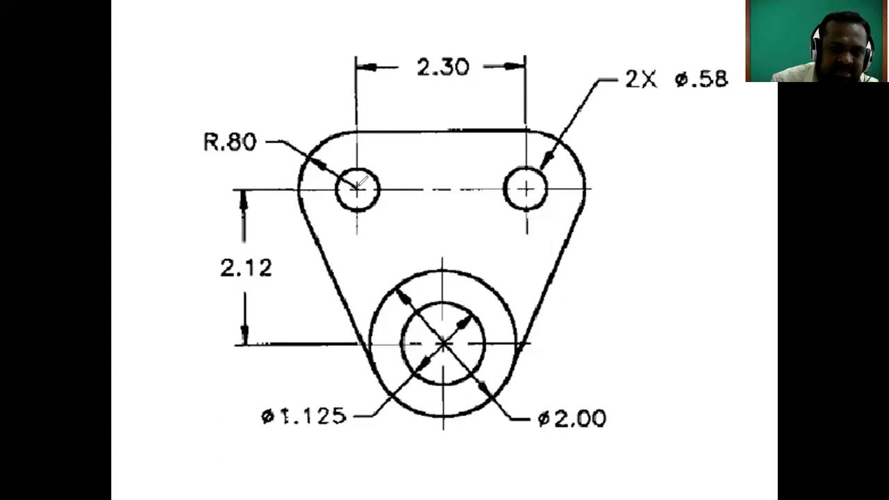
left_click_drag(356, 187, 310, 158)
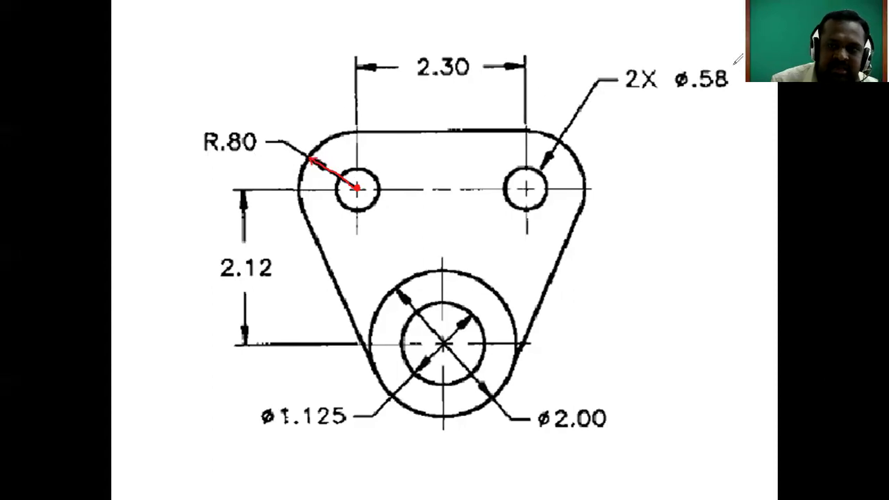
left_click_drag(229, 168, 254, 156)
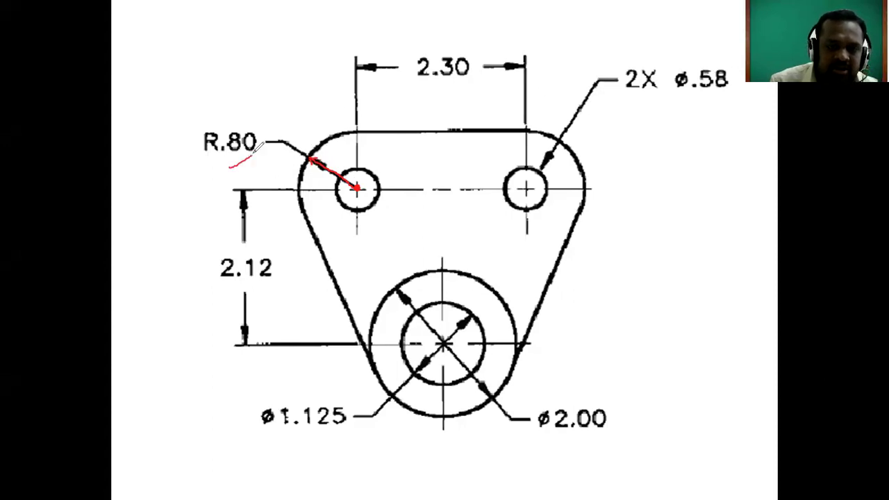
left_click_drag(526, 189, 596, 154)
left_click_drag(605, 148, 622, 147)
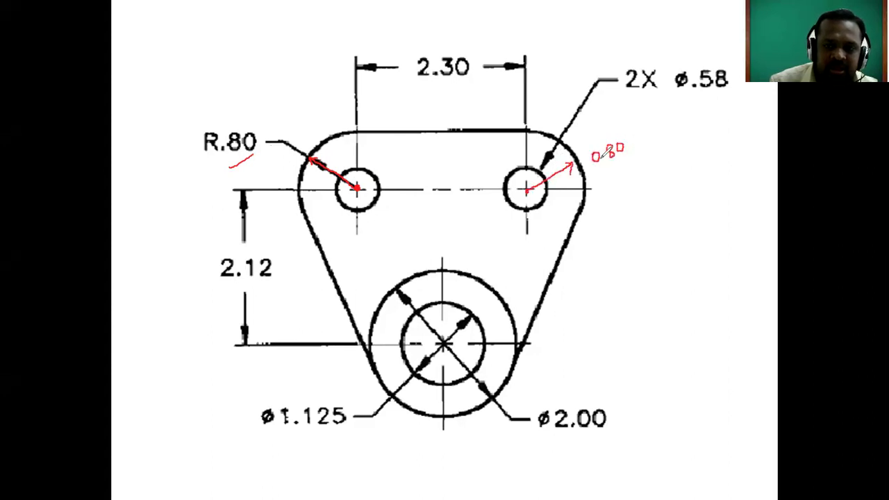
mouse_move(351, 132)
left_mouse_down()
mouse_move(304, 167)
mouse_move(307, 187)
mouse_move(331, 219)
mouse_move(371, 223)
mouse_move(393, 210)
mouse_move(400, 187)
mouse_move(391, 161)
mouse_move(342, 138)
left_mouse_up()
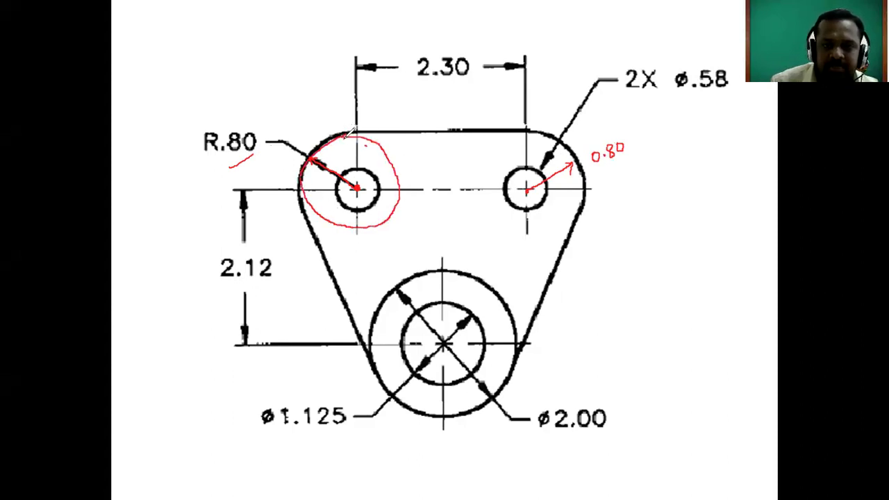
mouse_move(531, 129)
left_mouse_down()
mouse_move(496, 140)
mouse_move(481, 158)
mouse_move(493, 198)
mouse_move(519, 221)
mouse_move(579, 199)
left_mouse_up()
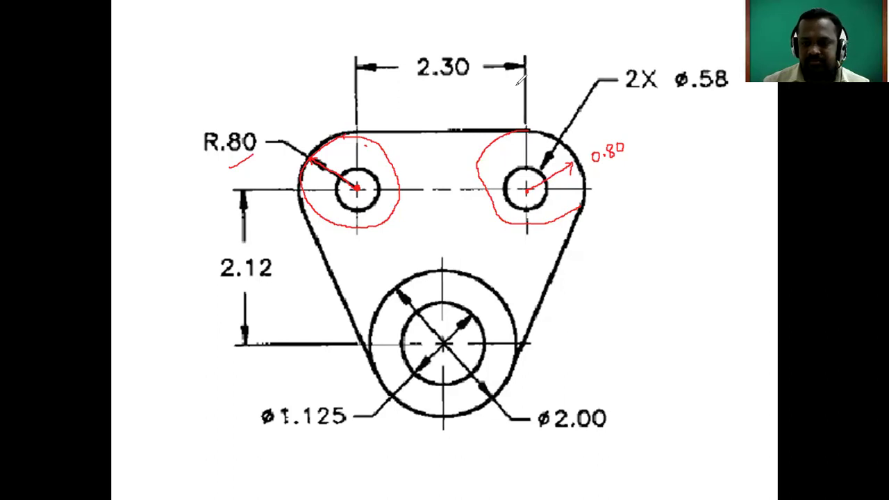
Step: Switch back to AutoCAD, draw a circle of radius 0.80 around the upper-right hole and copy it around the upper-left hole
key("alt+Tab")
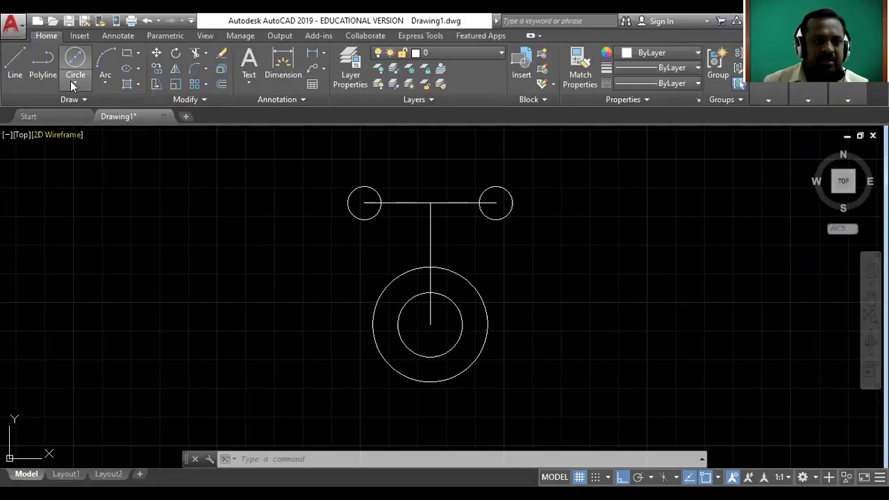
left_click(72, 81)
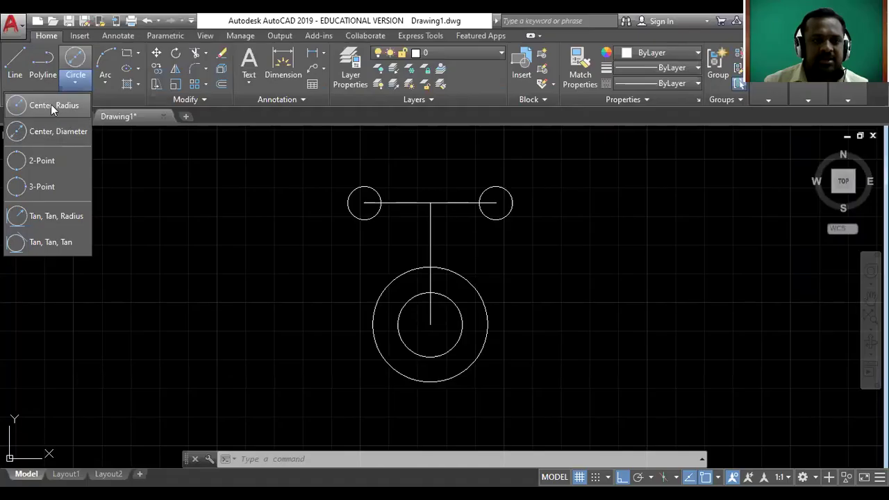
left_click(56, 104)
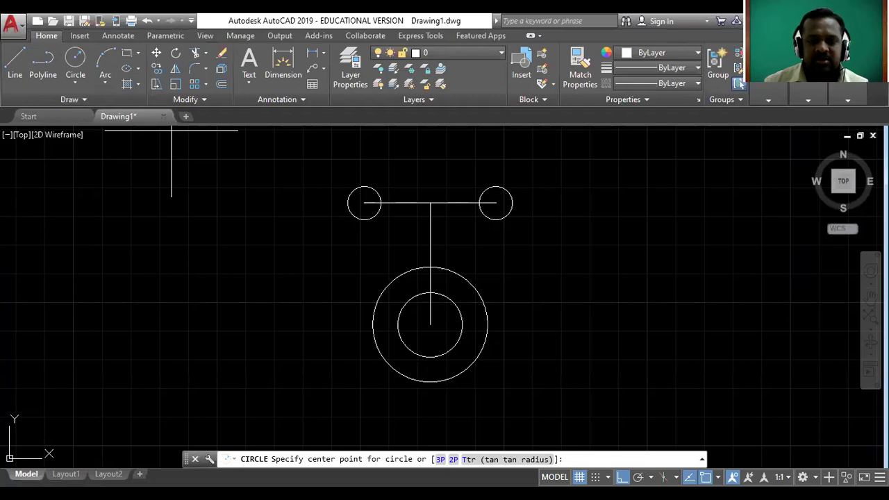
left_click(496, 203)
type("0.80")
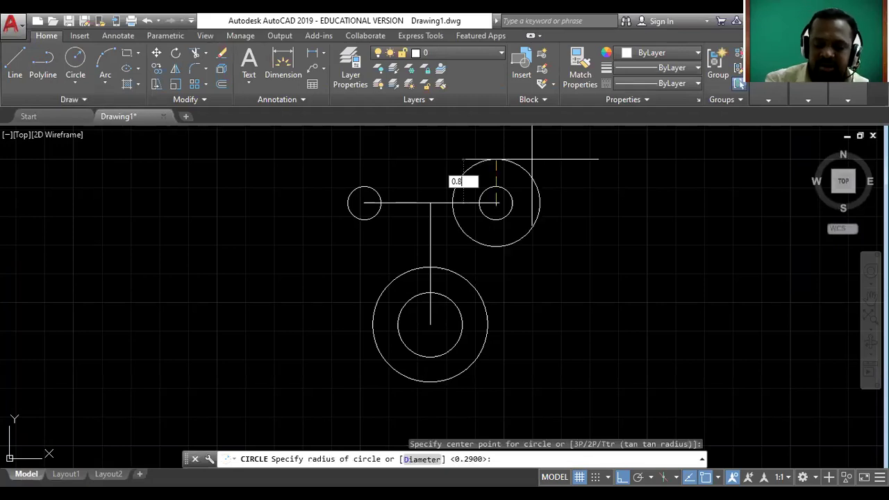
key("Return")
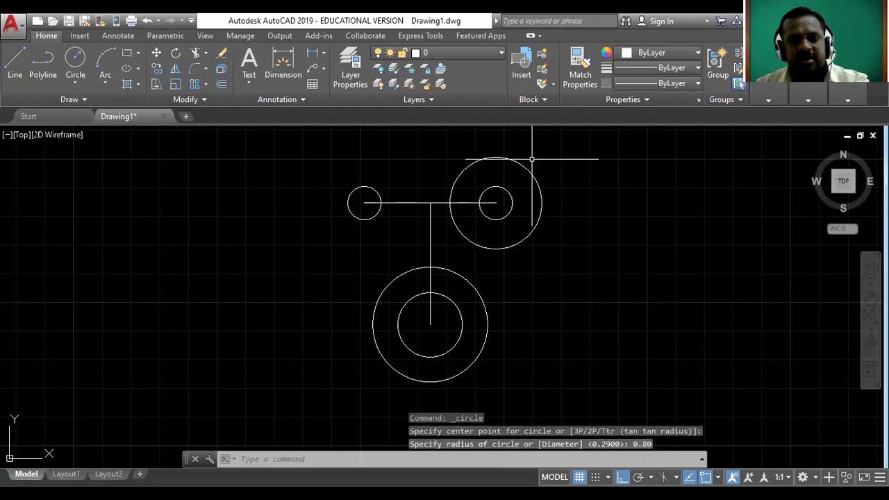
key("Escape")
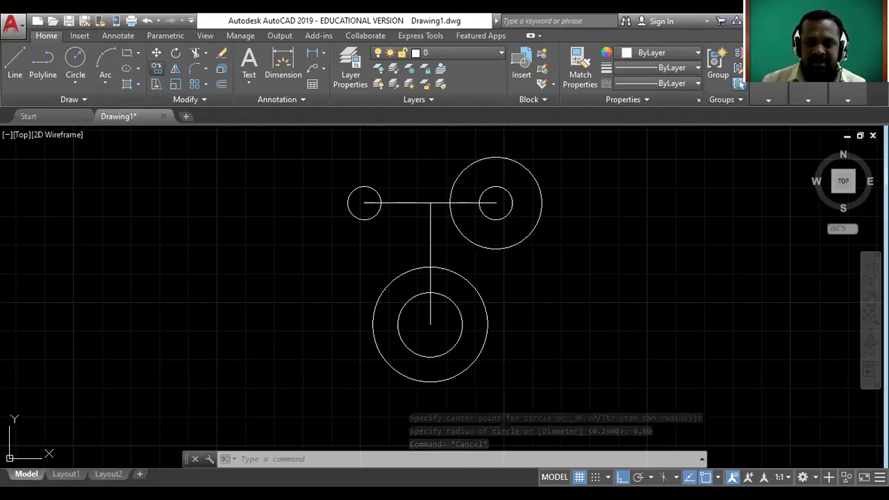
left_click(156, 68)
left_click(523, 165)
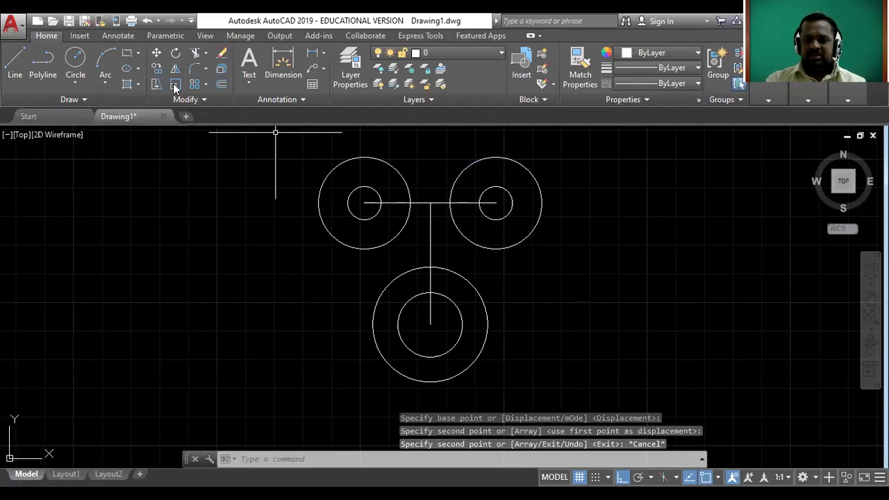
Step: Switch to the reference slide and mark in ink the top edge, both slanted edges and where they meet the outer arcs
key("alt+Tab")
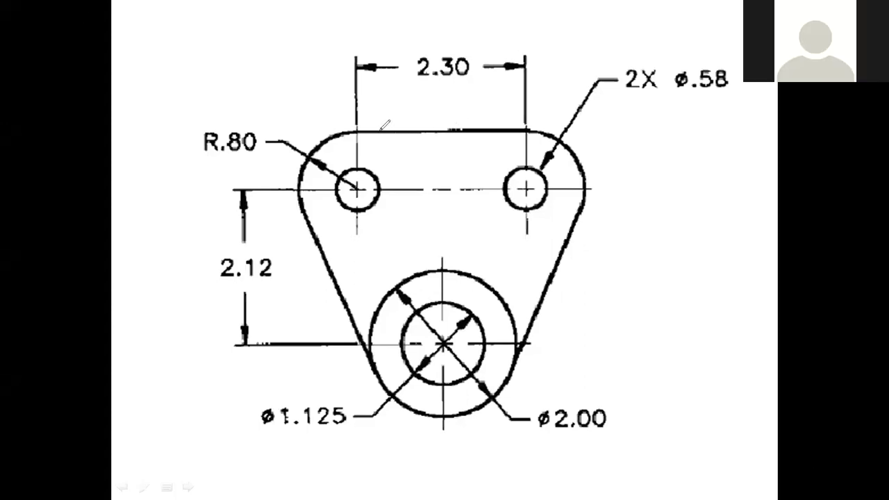
mouse_move(351, 132)
left_mouse_down()
mouse_move(435, 138)
mouse_move(400, 131)
mouse_move(553, 129)
left_mouse_up()
left_click_drag(351, 129, 318, 138)
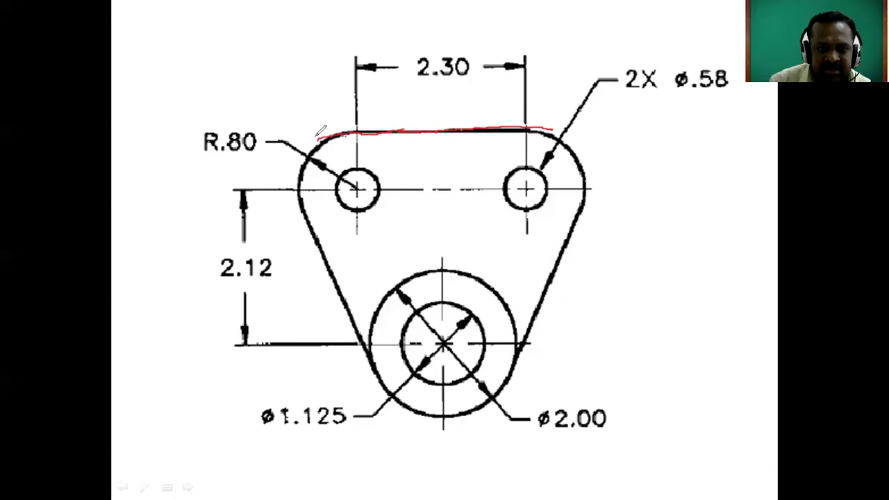
left_click_drag(301, 248, 327, 230)
left_click_drag(286, 189, 302, 171)
left_click_drag(365, 368, 382, 347)
left_click_drag(566, 247, 578, 208)
left_click_drag(523, 354, 537, 350)
left_click_drag(597, 168, 616, 157)
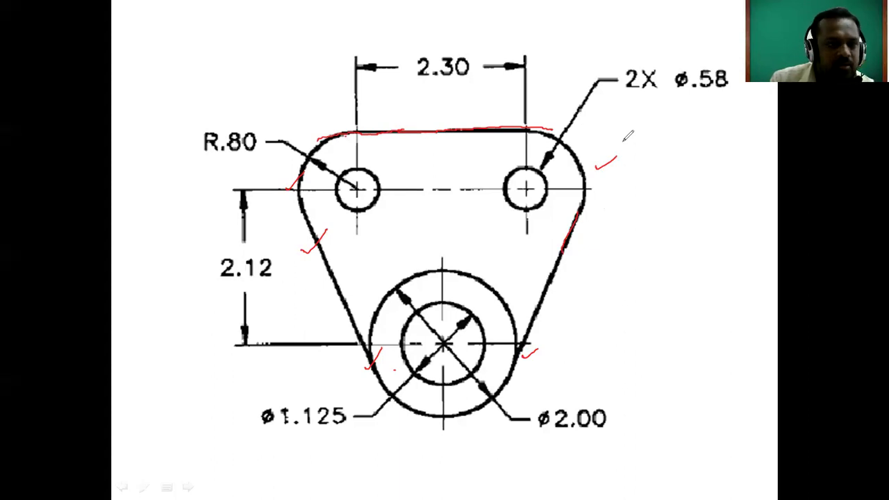
Step: Switch back to AutoCAD and draw a line tangent to the tops of the two upper 0.80 radius circles
key("alt+Tab")
left_click(15, 60)
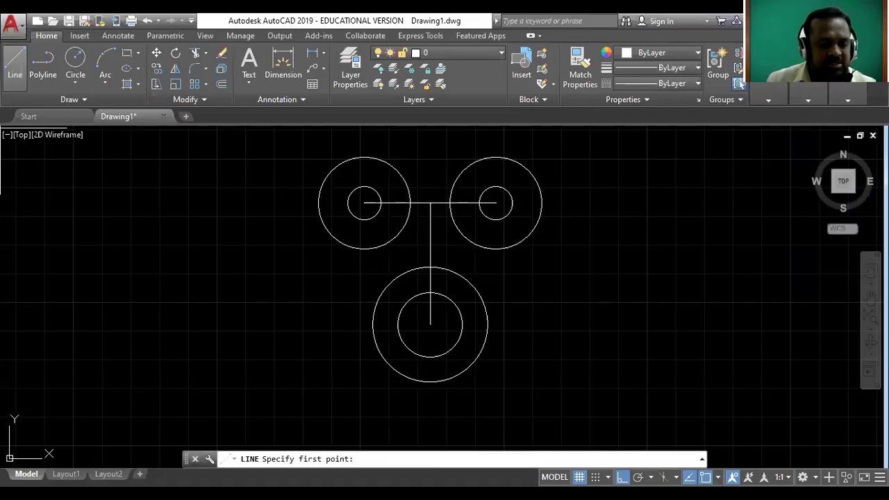
right_click(116, 311, "shift")
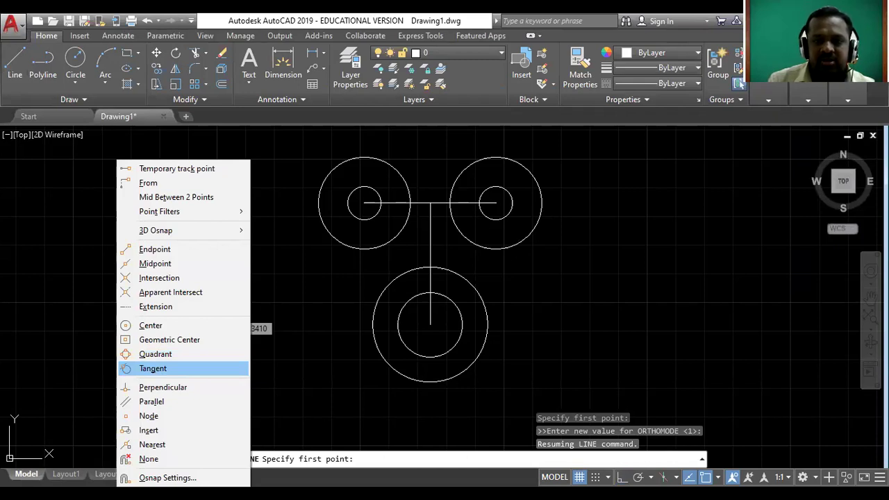
left_click(153, 368)
left_click(364, 158)
left_click(496, 158)
key("Escape")
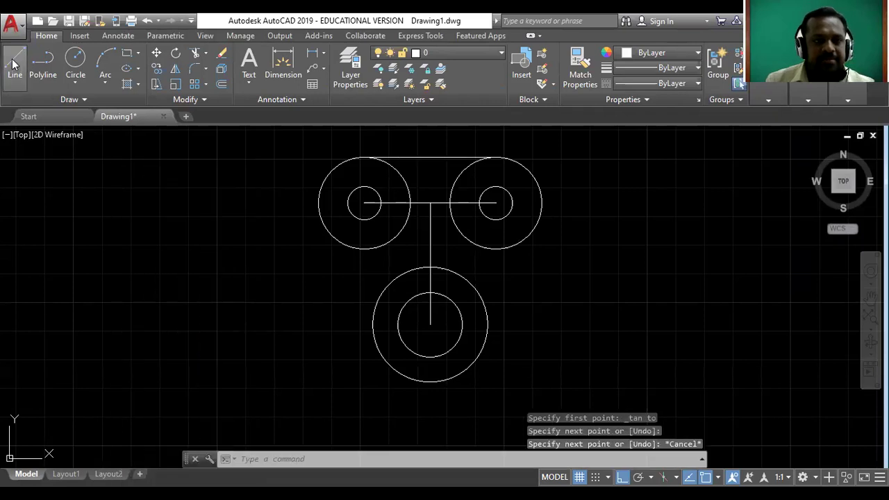
Step: Draw a line tangent to the left sides of the upper-left 0.80 radius circle and the lower 2.00 diameter circle
key("space")
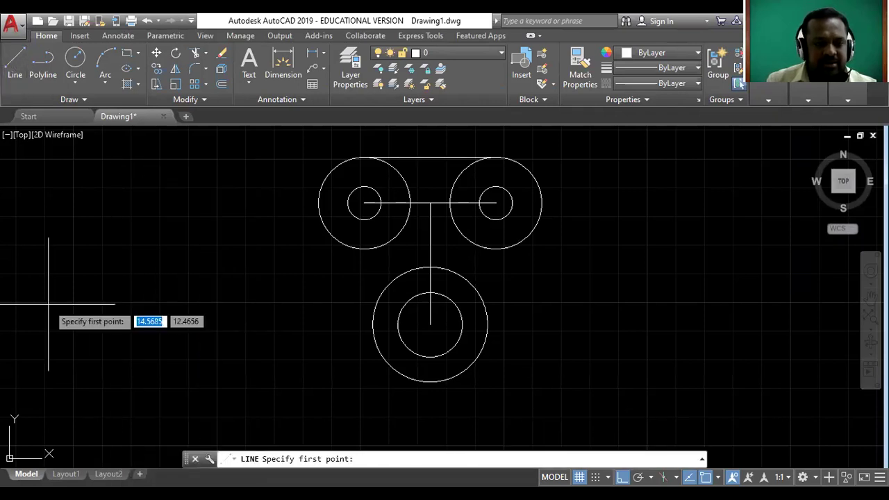
right_click(49, 302, "shift")
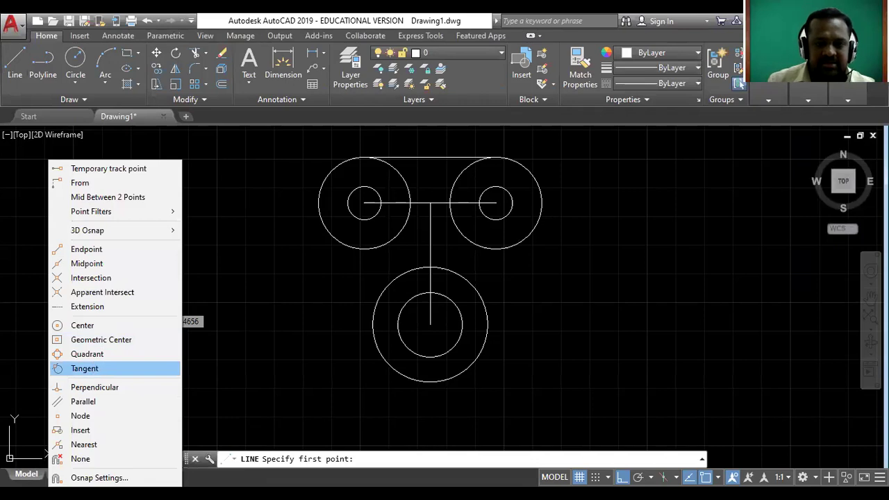
left_click(85, 369)
left_click(325, 226)
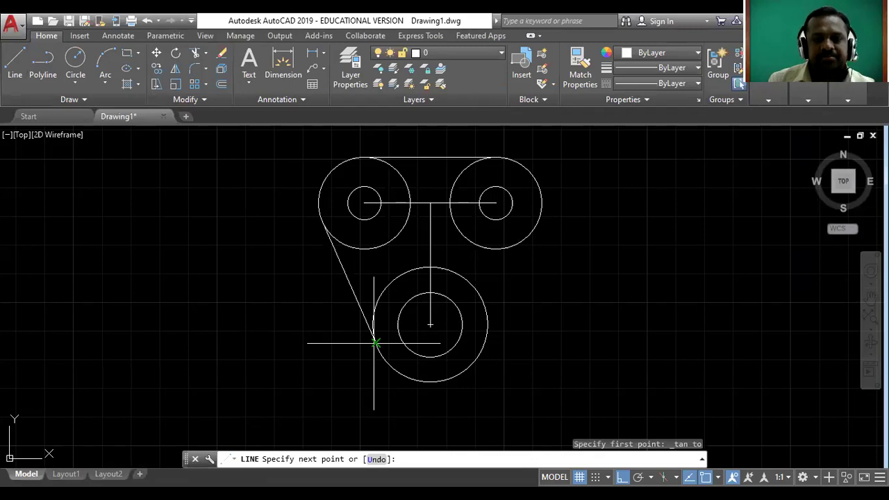
left_click(376, 342)
key("Escape")
Step: Try a tangent line from the right side of the lower 2.00 diameter circle to the upper-right 0.80 radius circle, and erase it
left_click(16, 59)
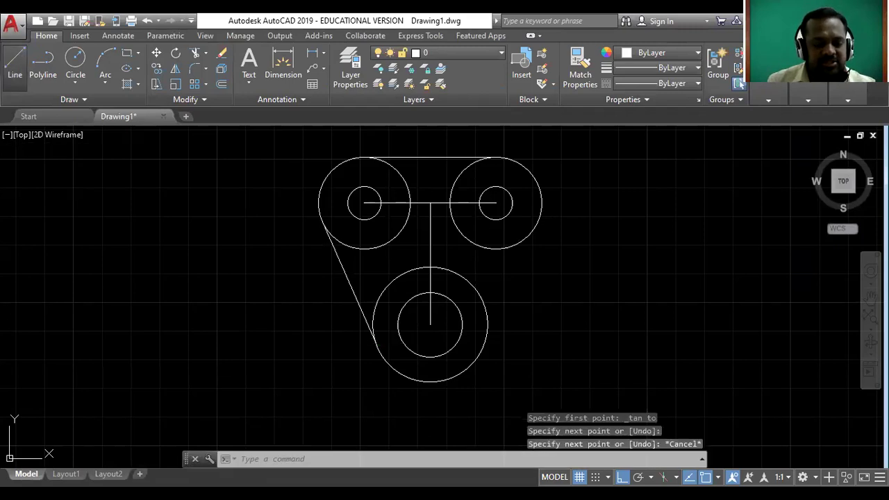
right_click(89, 254, "shift")
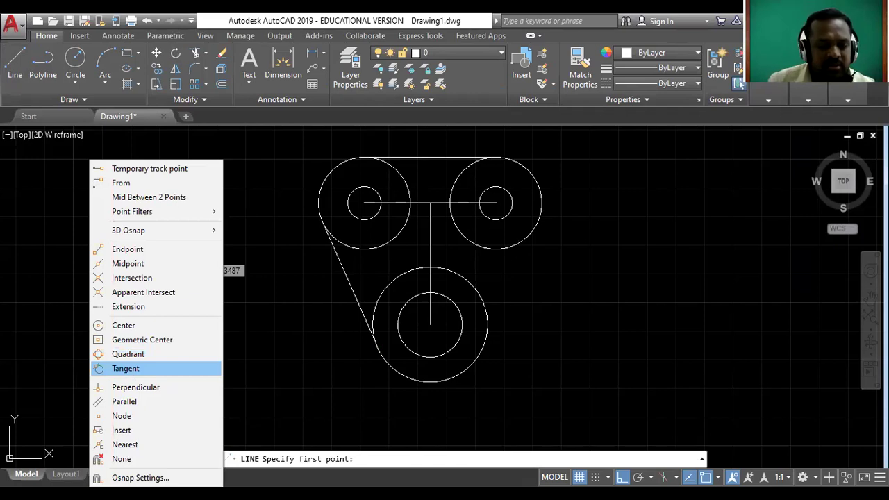
left_click(125, 369)
left_click(486, 335)
left_click(537, 222)
key("Escape")
left_click(512, 278)
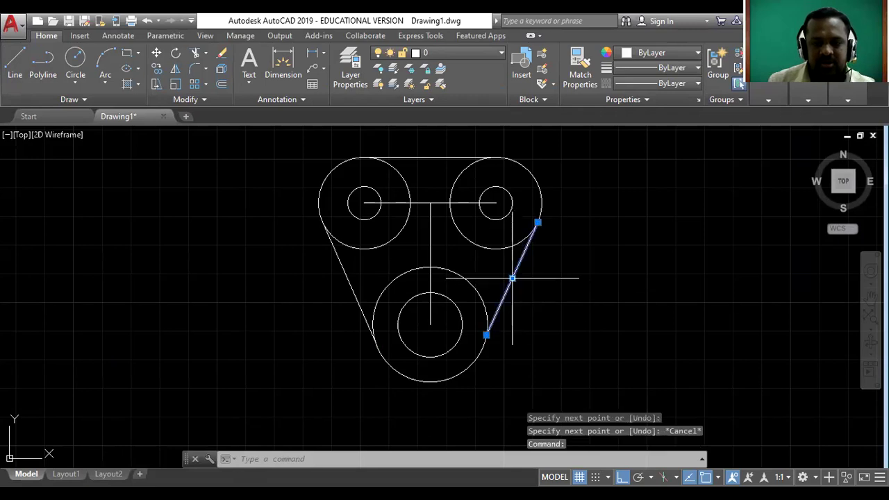
key("Delete")
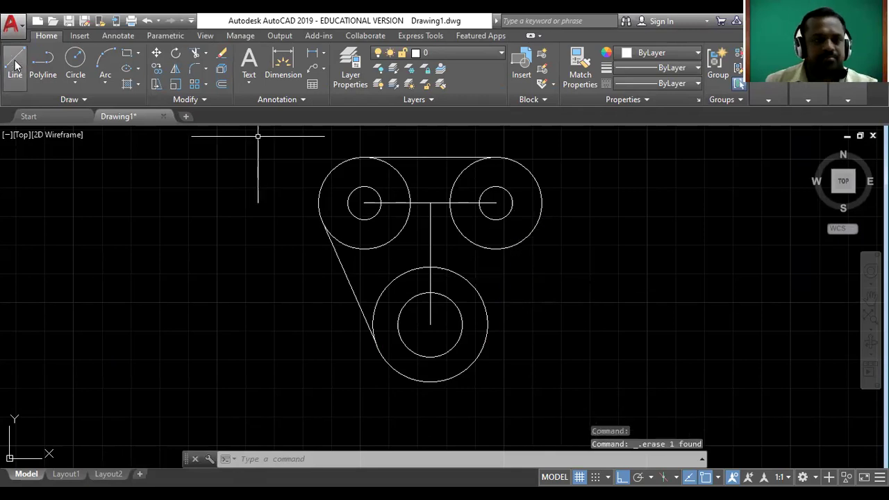
Step: Draw a line tangent to the right side of the upper-right 0.80 radius circle, ending on the right side of the lower 2.00 diameter circle
left_click(16, 61)
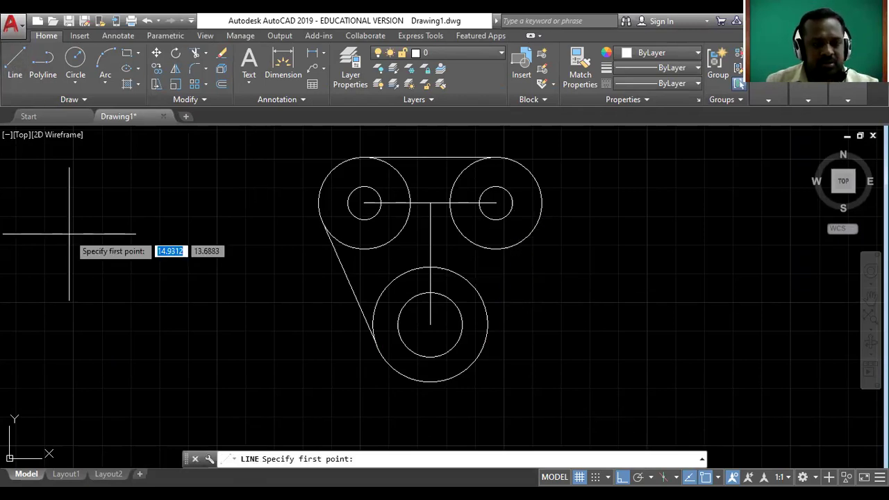
right_click(117, 344, "shift")
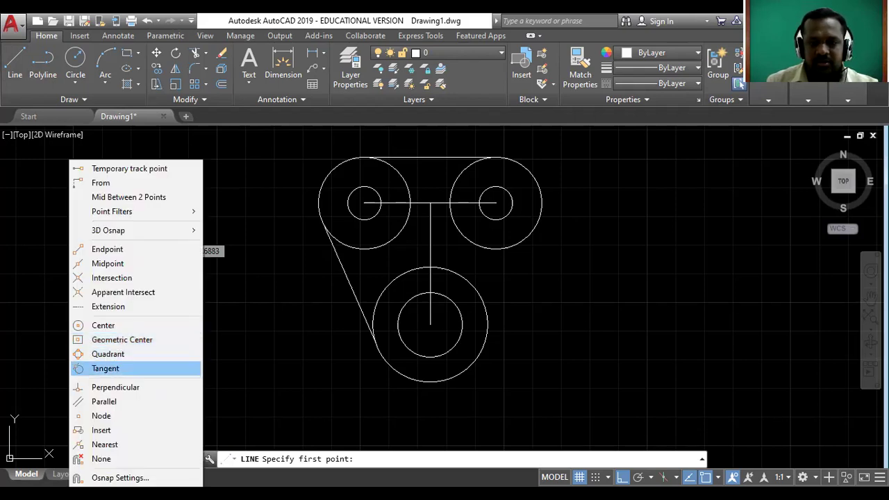
left_click(106, 368)
left_click(536, 229)
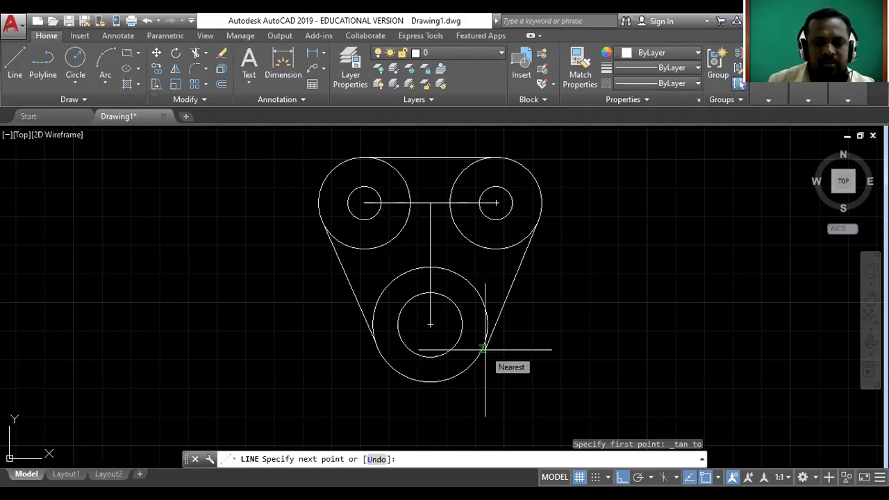
left_click(484, 349)
key("Escape")
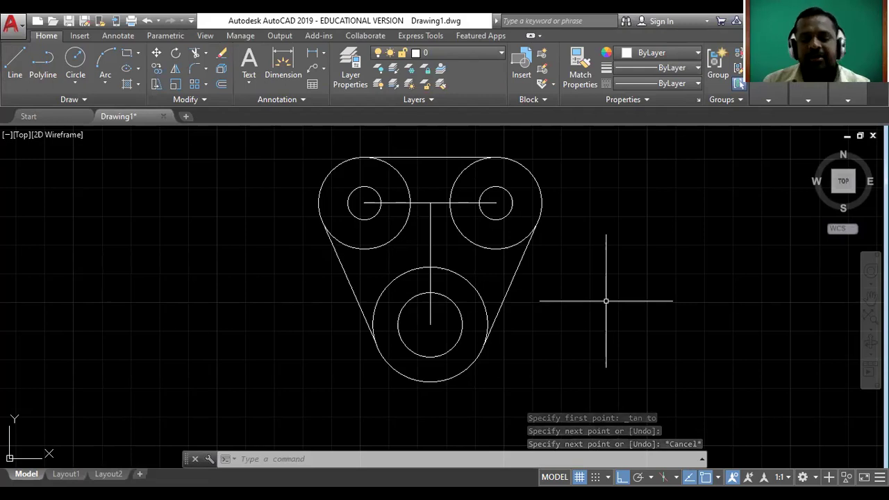
Step: Trim away the inner arcs of the two upper 0.80 radius circles and the centre-line portions lying outside the three holes
type("TR")
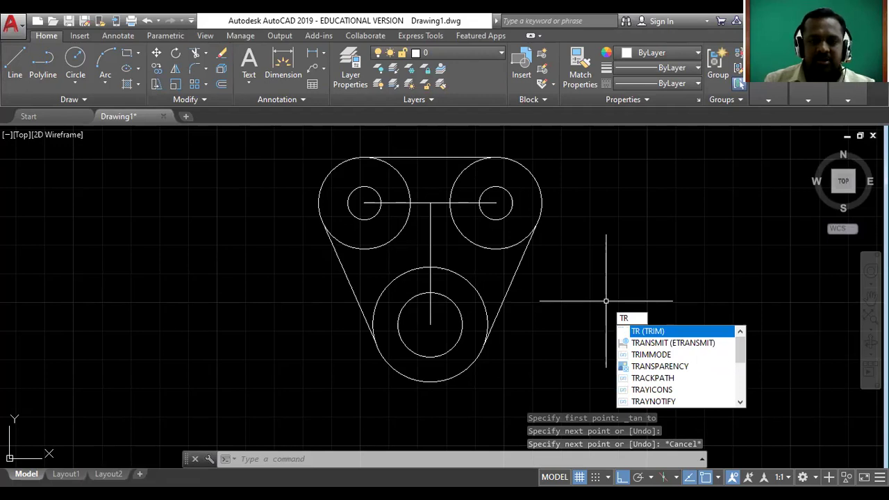
key("Return")
left_click(460, 230)
left_click(402, 227)
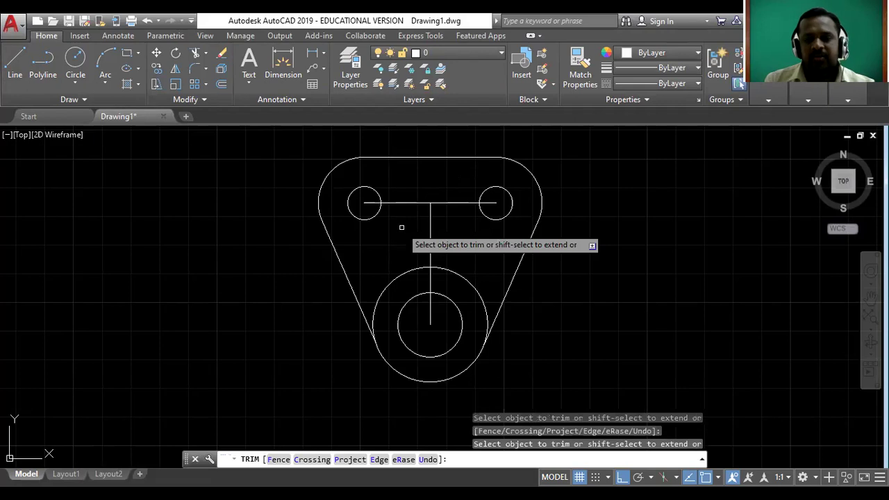
left_click(432, 219)
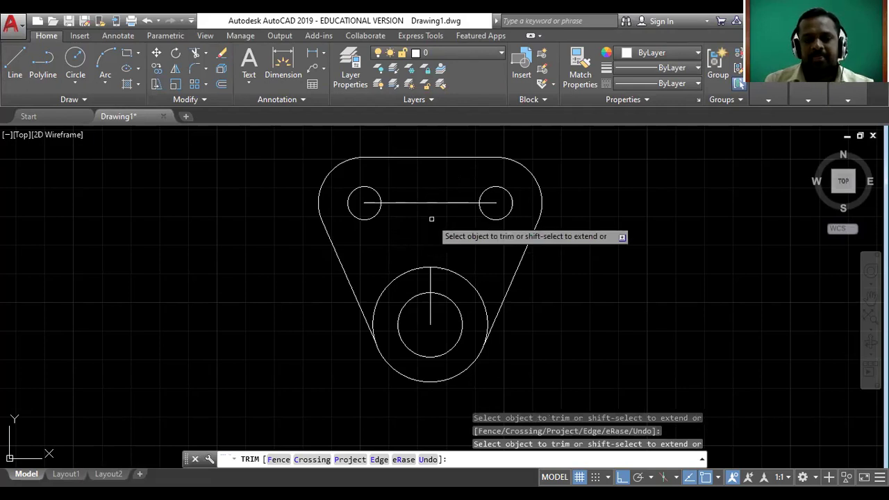
left_click(433, 203)
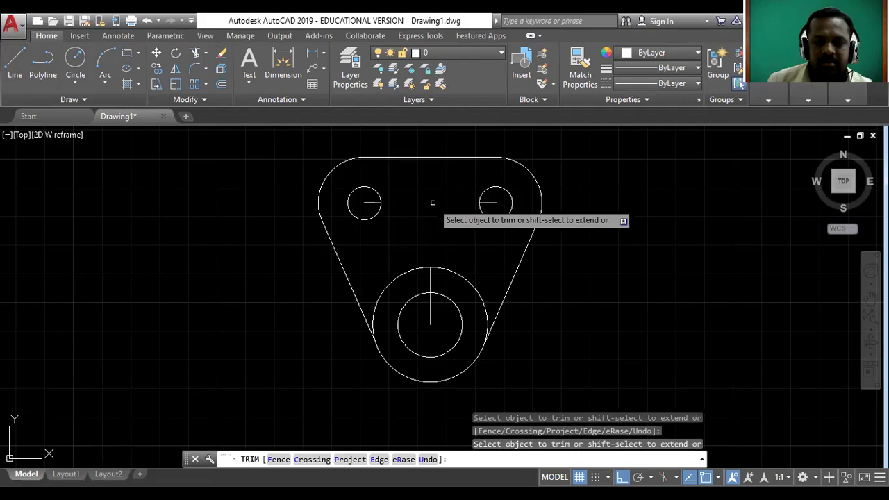
key("Escape")
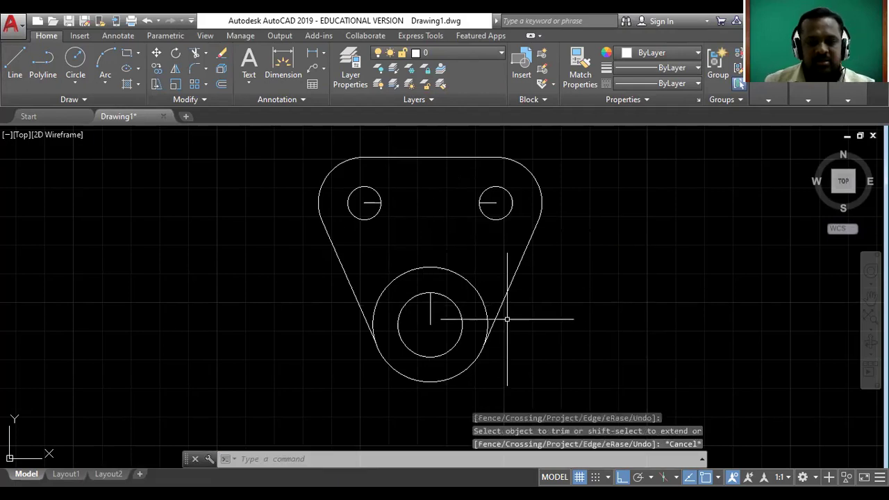
Step: Erase the leftover centre-line pieces inside the lower hole and the two upper holes
left_click(431, 308)
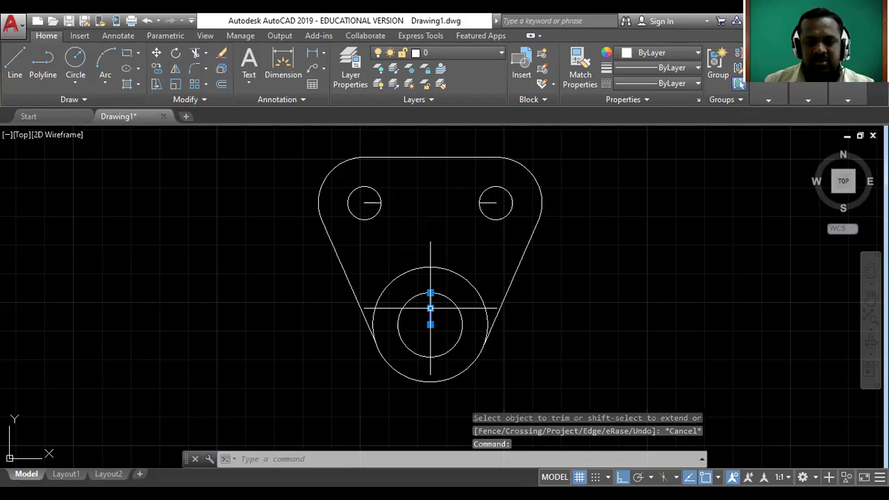
key("Delete")
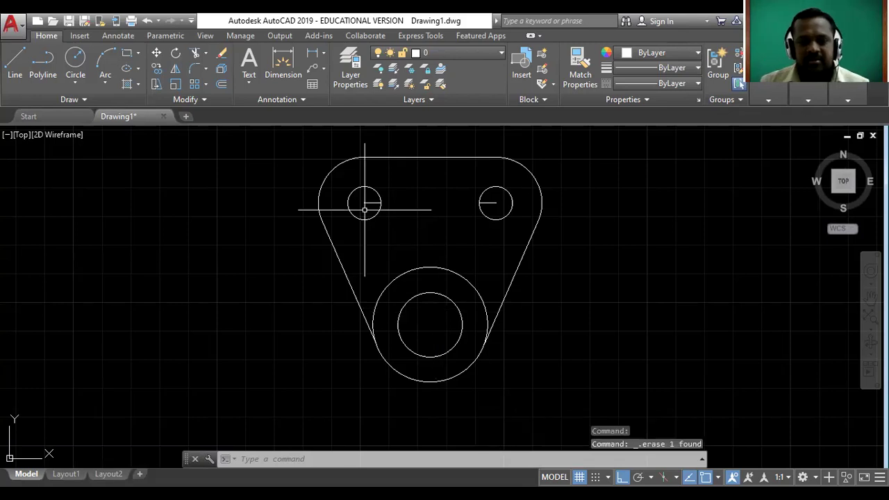
left_click(368, 203)
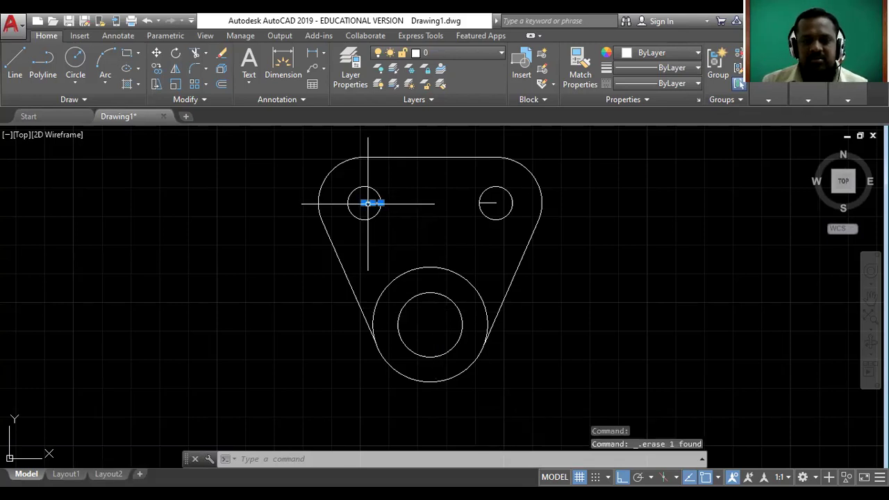
key("Delete")
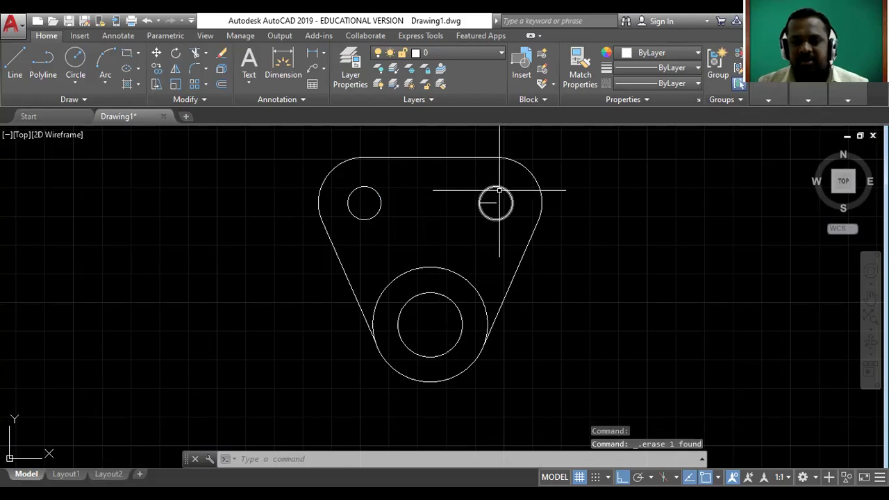
left_click(488, 203)
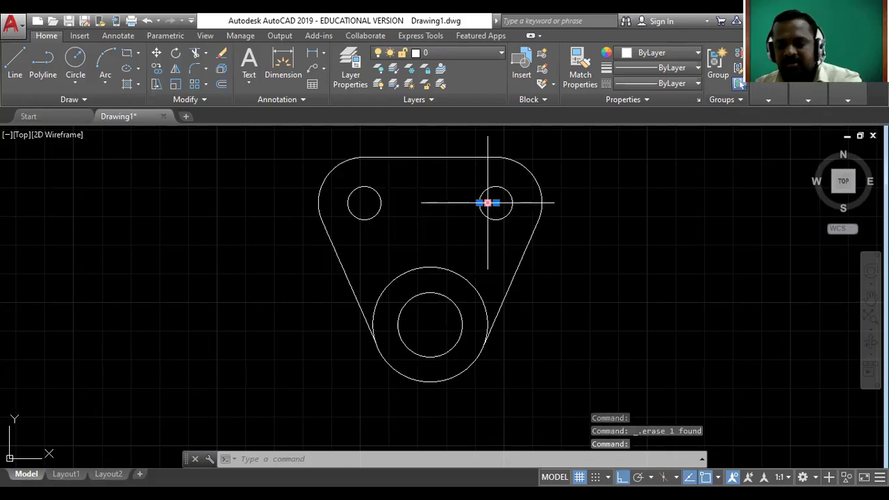
key("Delete")
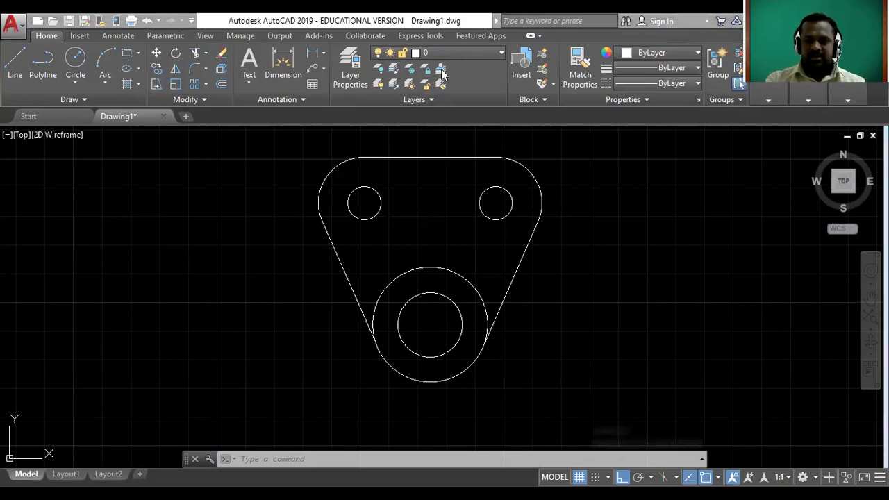
Step: Consult the reference slide, return to AutoCAD and add diameter dimensions to the upper-right hole, the large lower circle and the lower hole
key("alt+Tab")
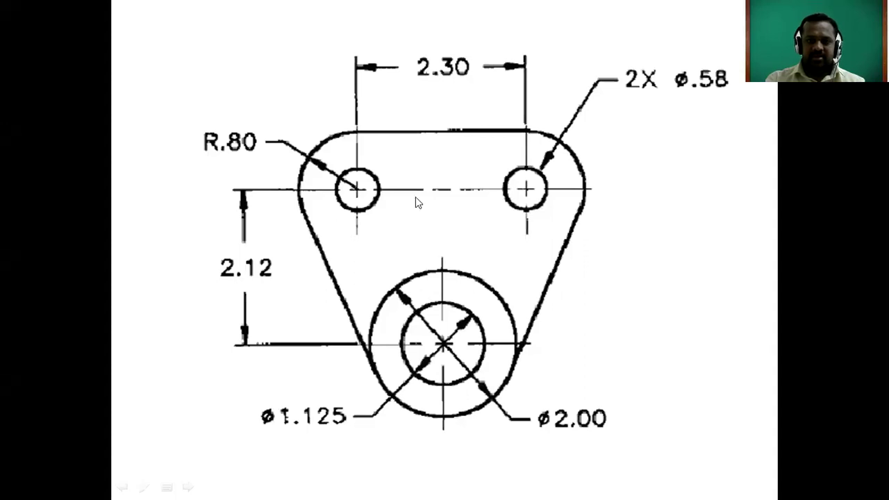
key("alt+Tab")
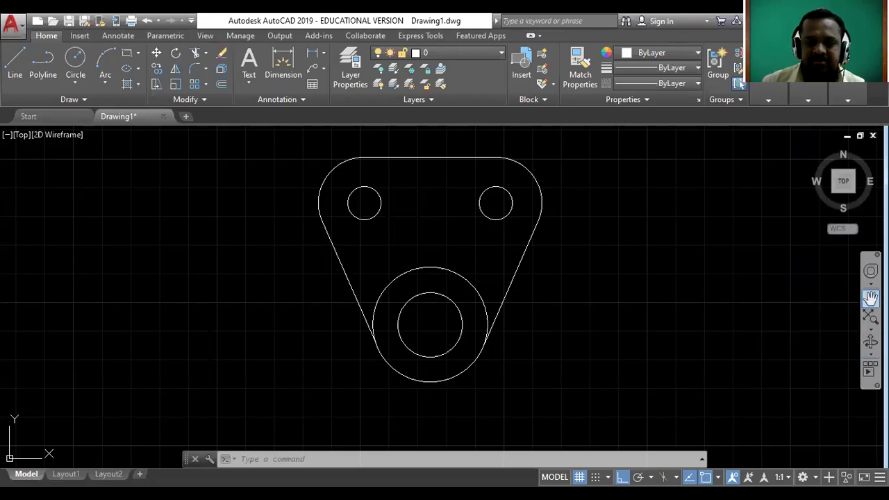
left_click(872, 297)
mouse_move(421, 282)
left_mouse_down()
mouse_move(460, 289)
mouse_move(441, 292)
left_mouse_up()
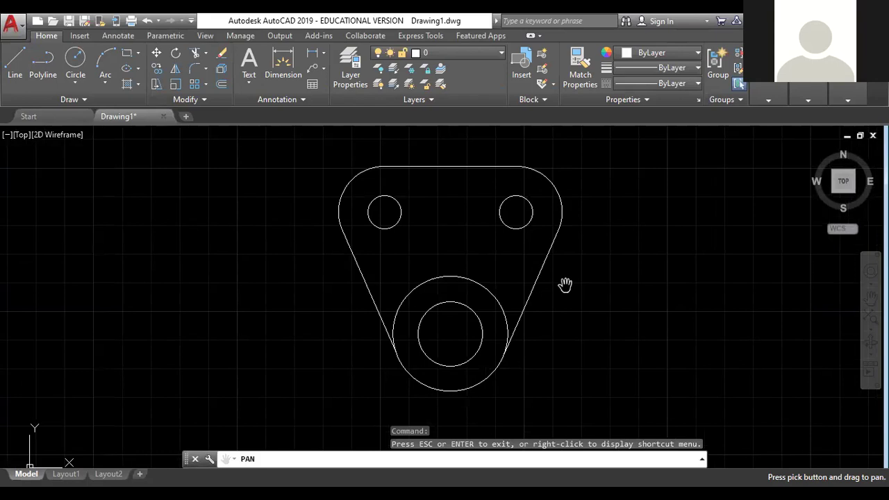
key("Escape")
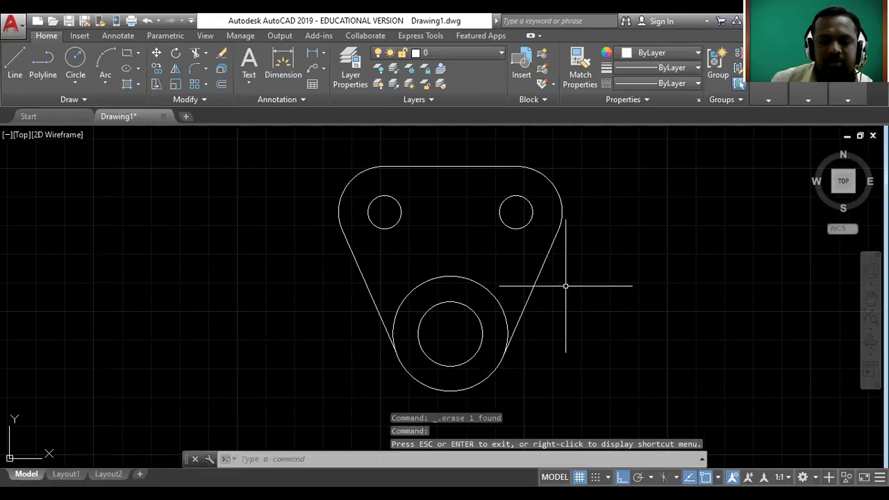
left_click(324, 55)
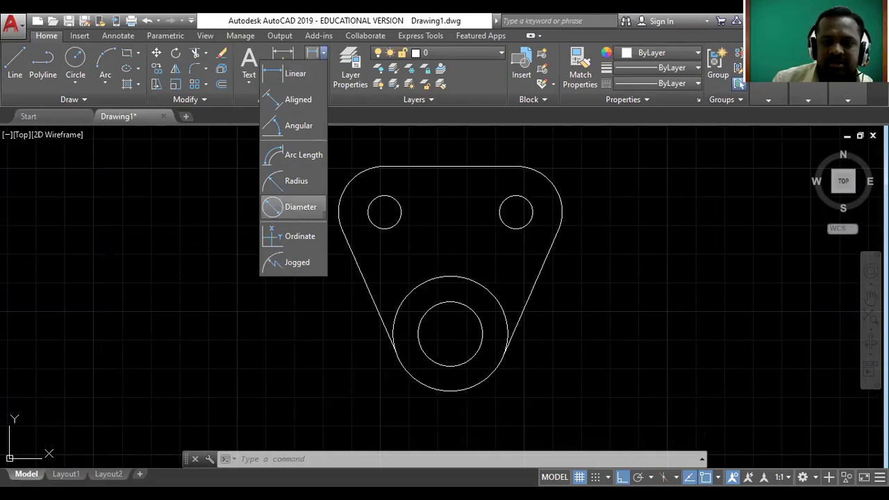
left_click(300, 207)
left_click(532, 209)
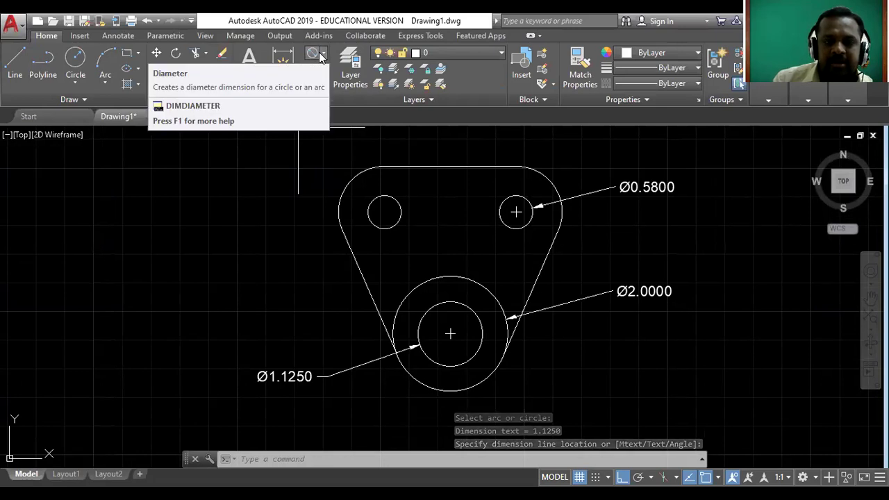
Step: Add a radius dimension to the upper-left outer arc, with its text outside the plate
left_click(321, 56)
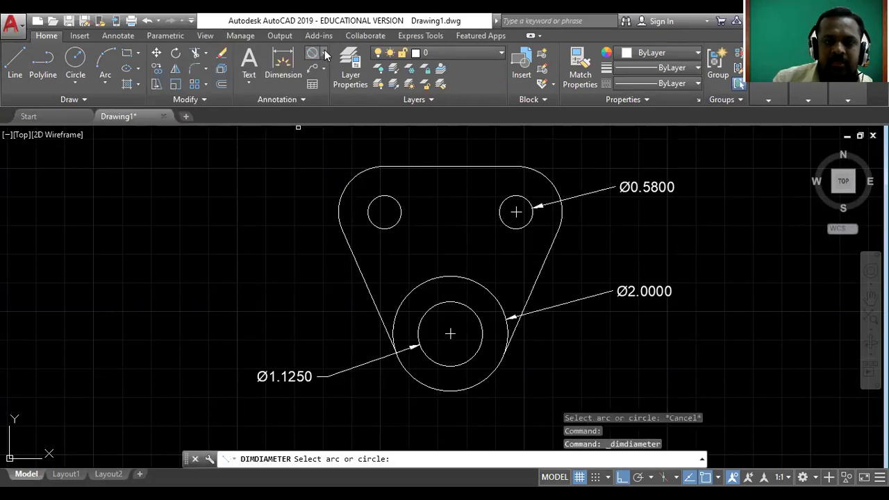
left_click(325, 55)
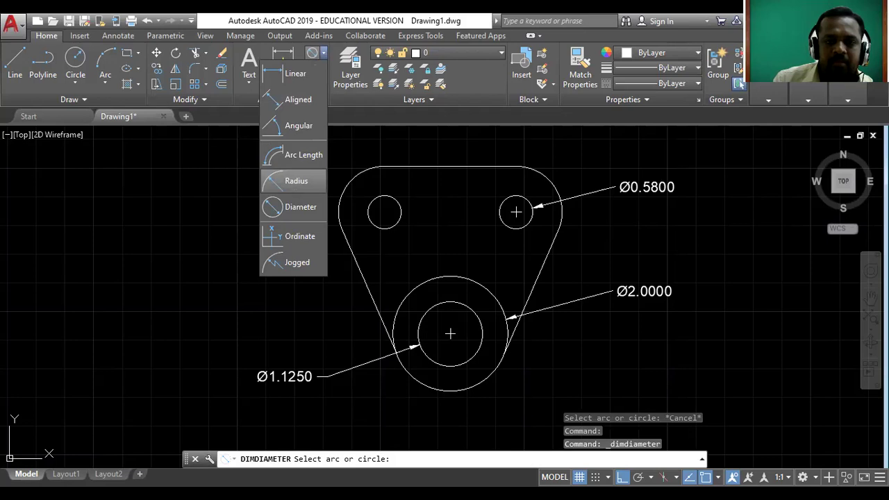
left_click(296, 180)
left_click(342, 189)
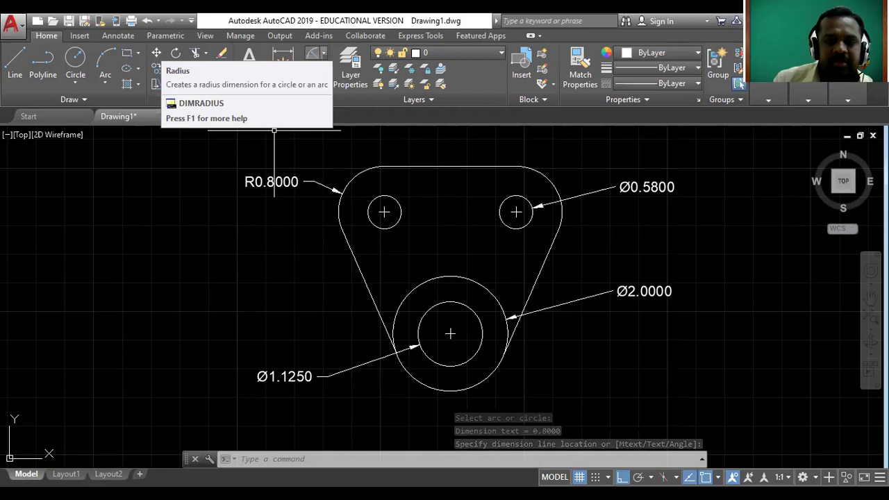
Step: Add a horizontal linear dimension between the centres of the two upper holes, placed above the plate's top edge
left_click(324, 54)
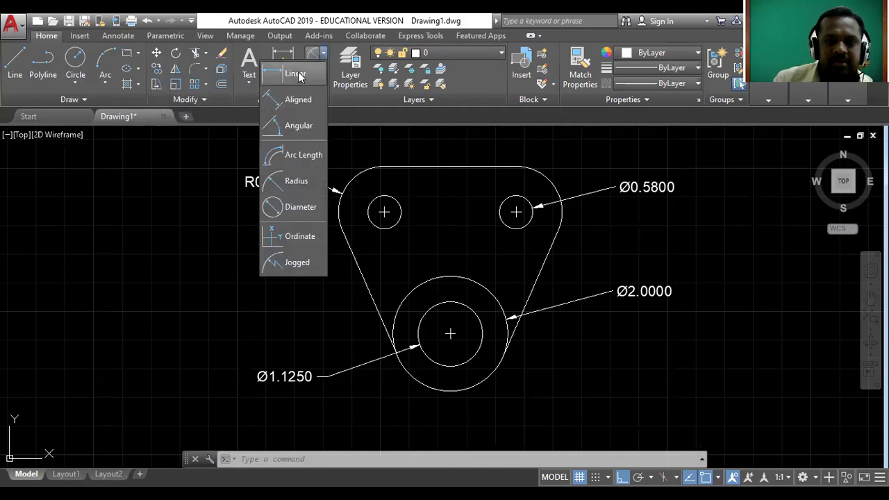
left_click(296, 75)
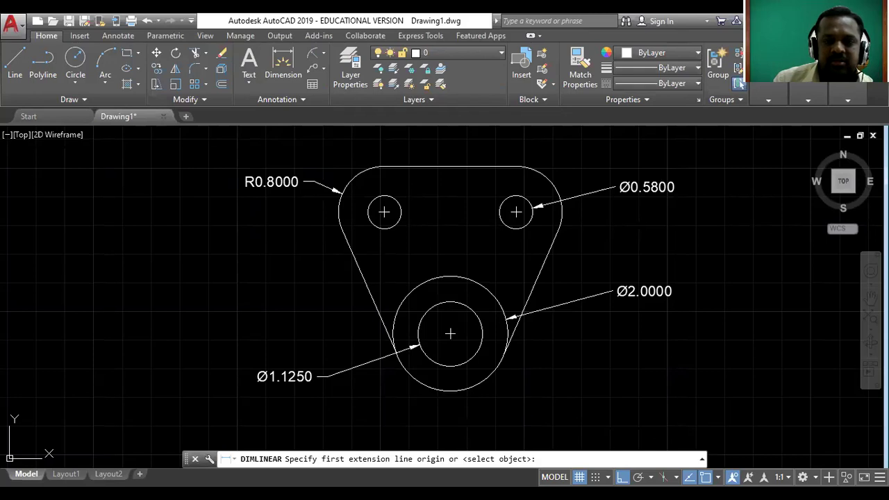
left_click(384, 212)
left_click(516, 212)
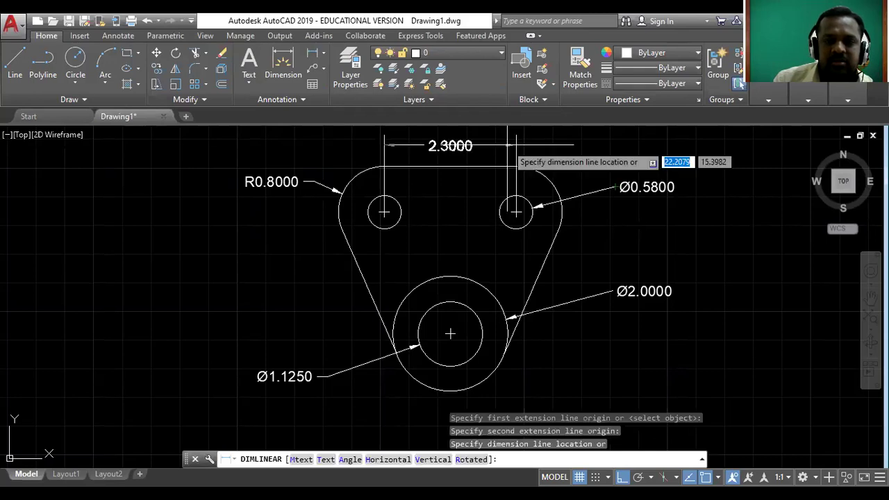
left_click(511, 148)
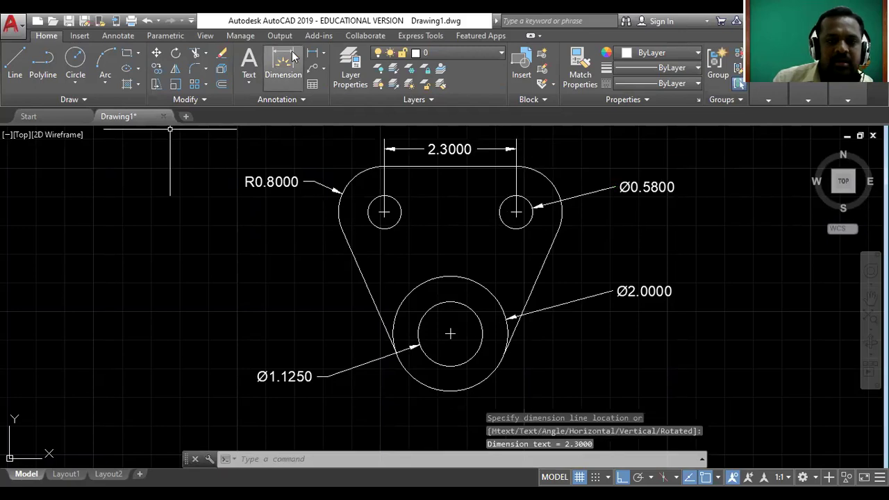
Step: Add a vertical linear dimension from the upper-left hole's centre to the lower hole's centre, placed left of the plate
left_click(323, 53)
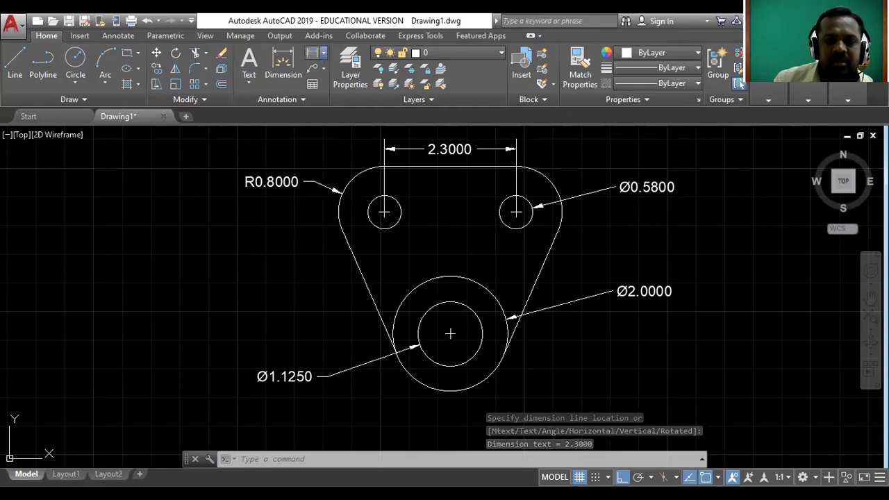
left_click(313, 53)
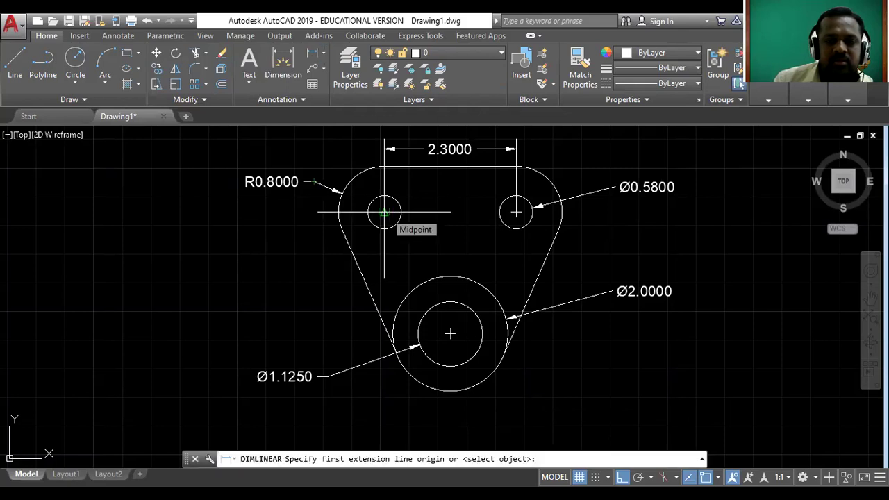
left_click(384, 212)
left_click(450, 334)
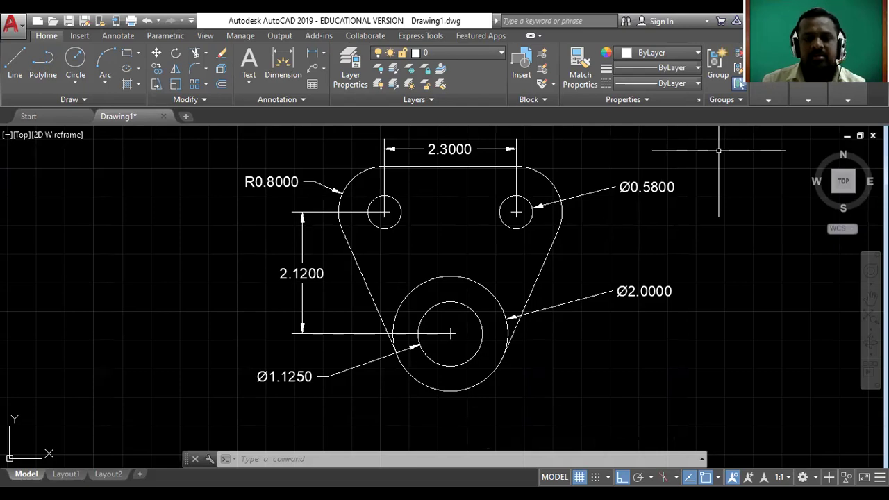
Step: Switch to the reference slides and annotate the PLATE drawing with 4.25 between the lower holes and 6.88 between the right-hand holes
key("alt+Tab")
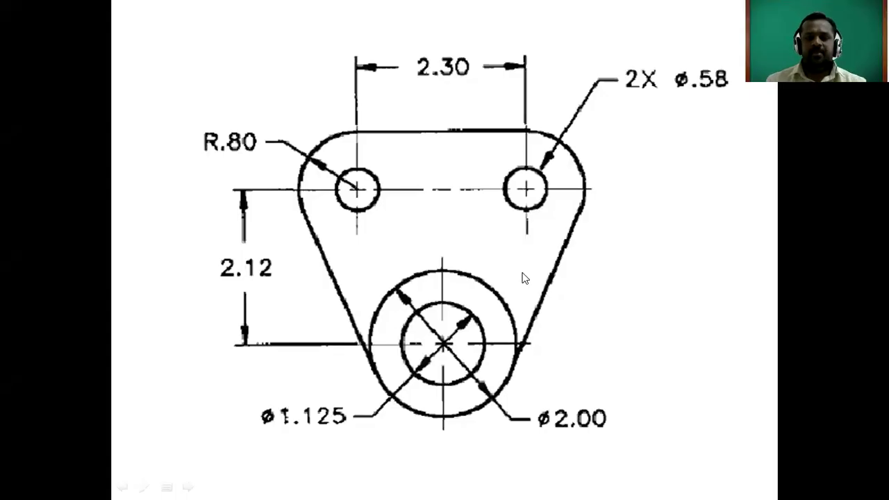
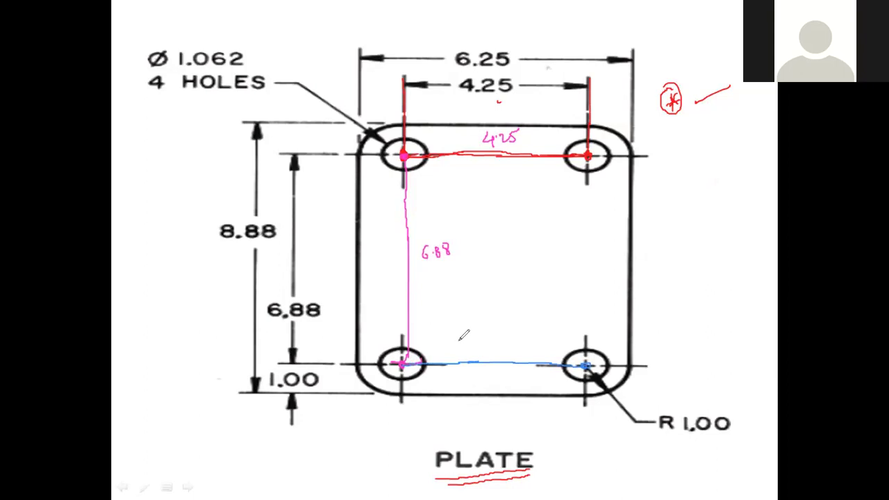
mouse_move(469, 318)
left_mouse_down()
mouse_move(496, 340)
mouse_move(508, 319)
left_mouse_up()
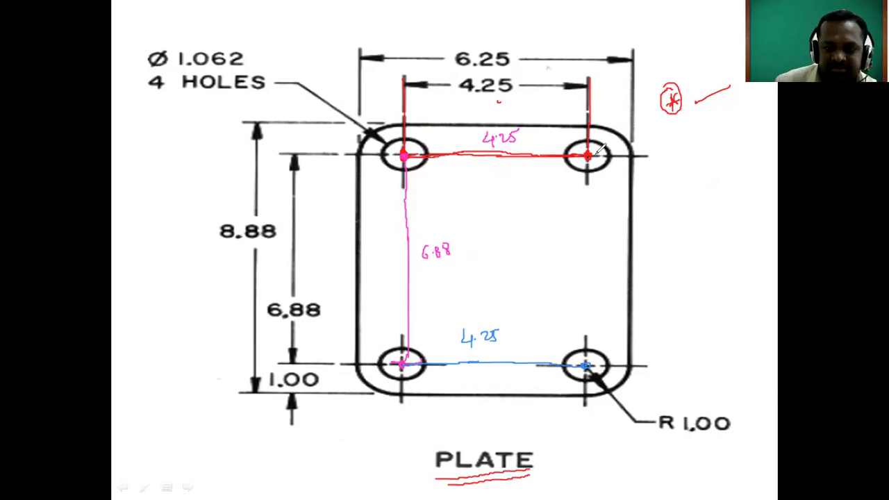
left_click_drag(589, 164, 587, 362)
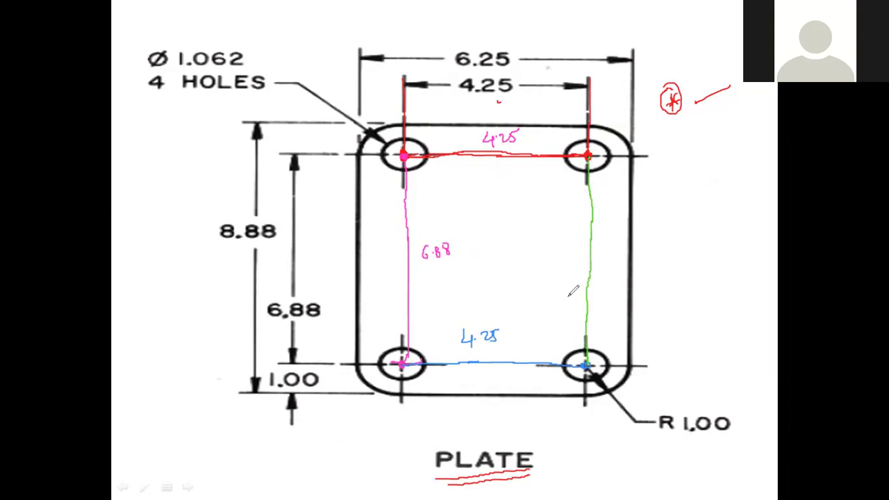
left_click_drag(564, 271, 574, 283)
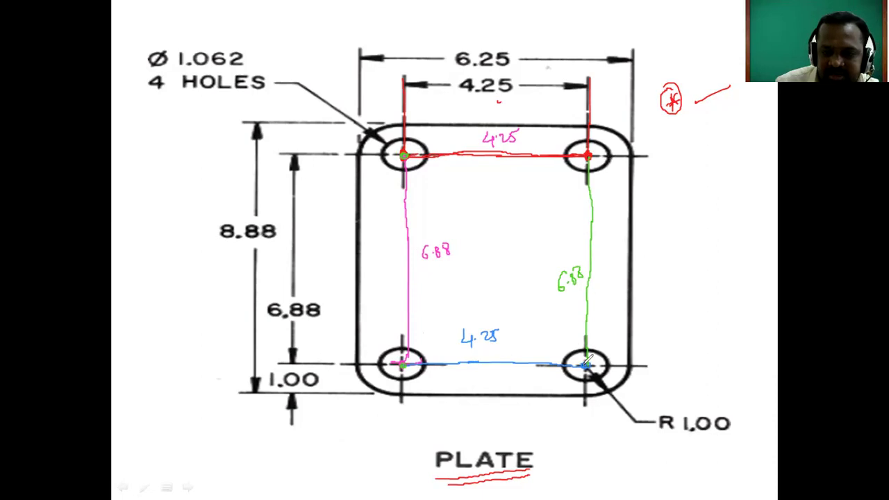
Step: Mark the hole centres and outlines in green on the PLATE slide, circle the four-hole diameter note and write 1.062 below it
left_click(588, 156)
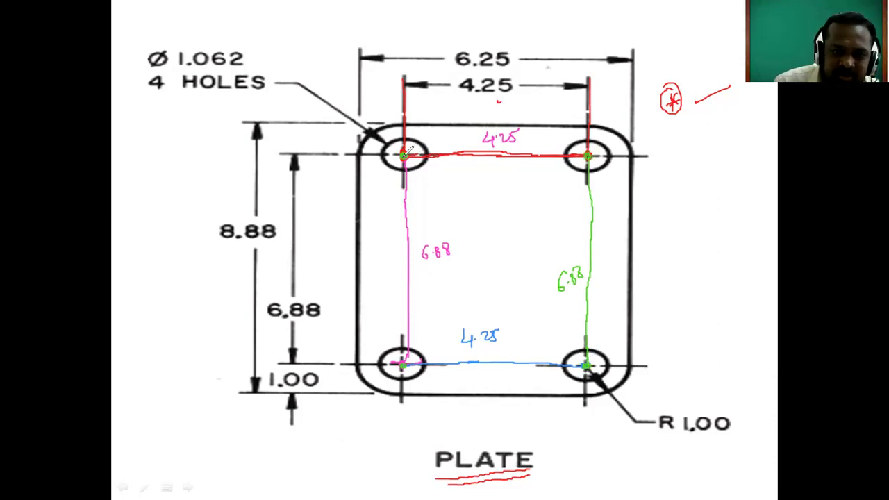
mouse_move(405, 134)
left_mouse_down()
mouse_move(389, 146)
mouse_move(393, 165)
mouse_move(417, 167)
mouse_move(432, 143)
left_mouse_up()
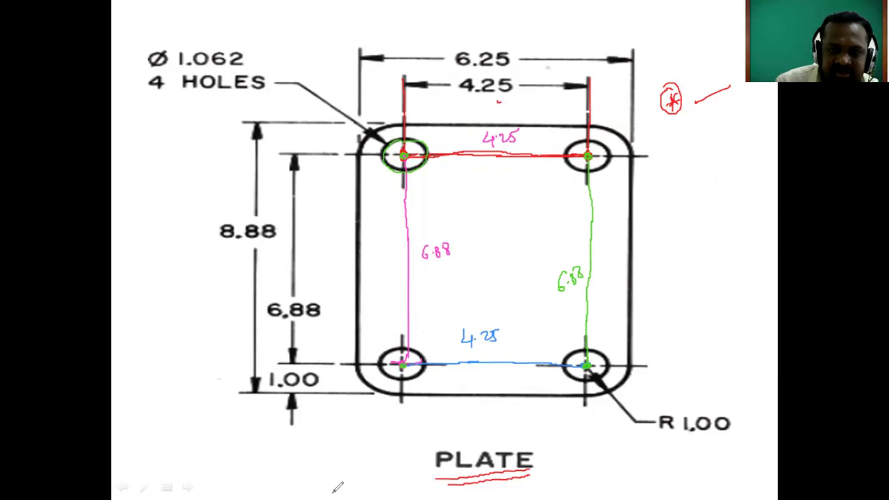
mouse_move(407, 344)
left_mouse_down()
mouse_move(389, 351)
mouse_move(382, 368)
mouse_move(399, 381)
mouse_move(417, 373)
left_mouse_up()
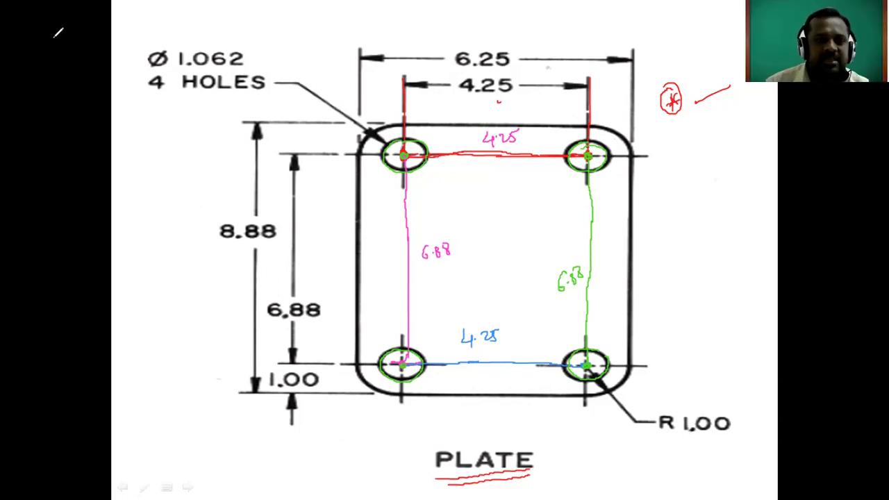
mouse_move(185, 32)
left_mouse_down()
mouse_move(161, 35)
mouse_move(149, 61)
mouse_move(178, 105)
mouse_move(243, 96)
mouse_move(267, 72)
mouse_move(214, 34)
mouse_move(185, 34)
left_mouse_up()
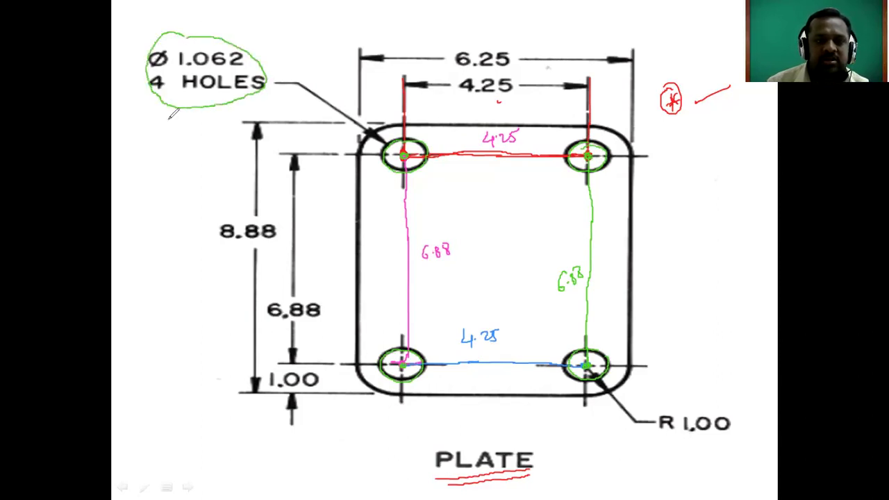
mouse_move(158, 129)
left_mouse_down()
mouse_move(174, 136)
mouse_move(195, 127)
mouse_move(179, 153)
left_mouse_up()
mouse_move(166, 69)
left_mouse_down()
mouse_move(146, 75)
mouse_move(161, 69)
left_mouse_up()
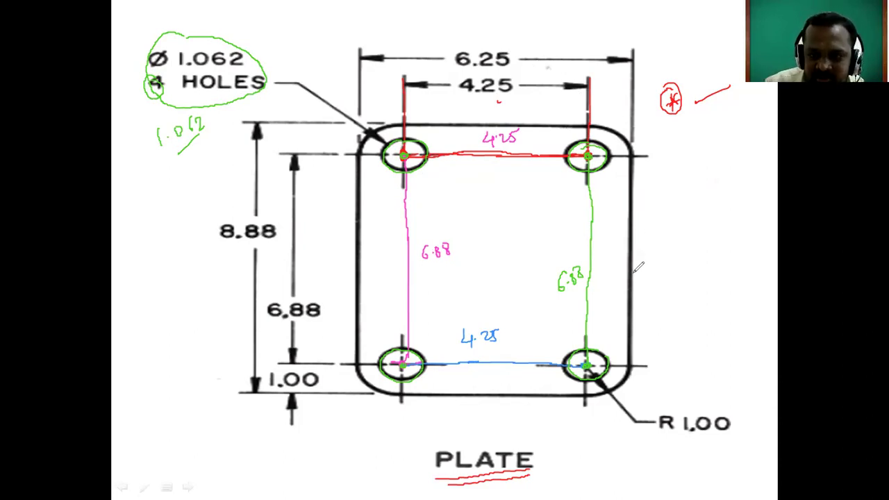
Step: Trace the plate's right edge, the lower-right radius line and the four rounded corners in red on the slide
left_click_drag(644, 167, 627, 370)
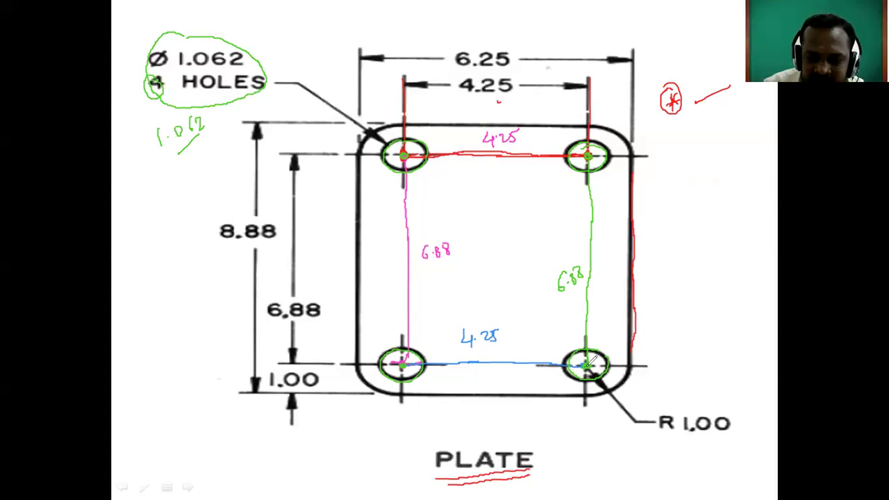
mouse_move(595, 367)
left_mouse_down()
mouse_move(608, 390)
mouse_move(589, 368)
mouse_move(610, 377)
mouse_move(631, 362)
mouse_move(613, 387)
left_mouse_up()
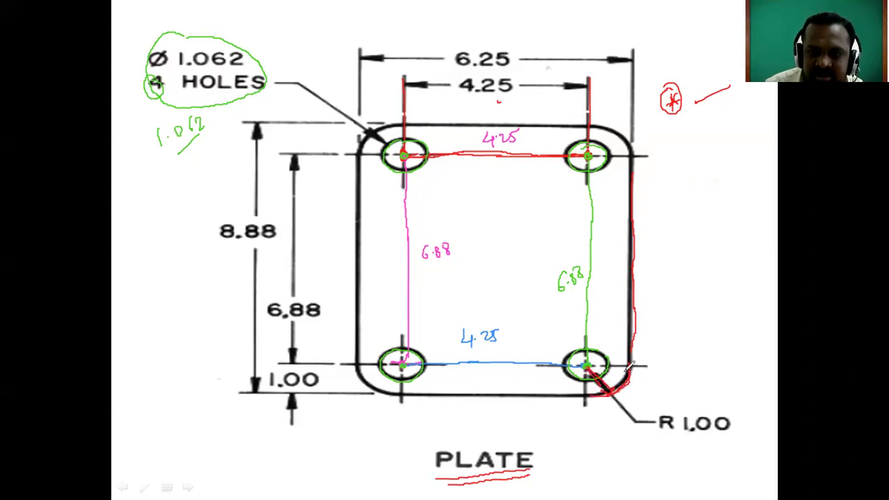
mouse_move(590, 126)
left_mouse_down()
mouse_move(615, 129)
mouse_move(632, 149)
left_mouse_up()
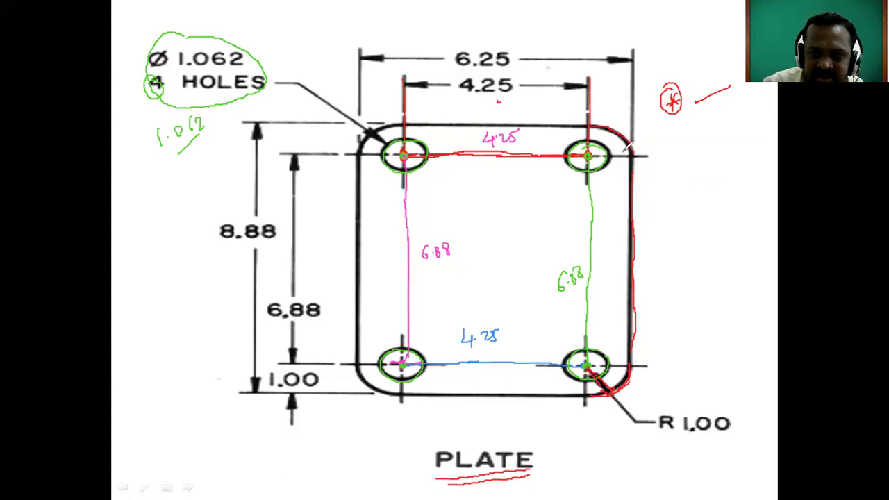
mouse_move(406, 125)
left_mouse_down()
mouse_move(375, 128)
mouse_move(360, 152)
left_mouse_up()
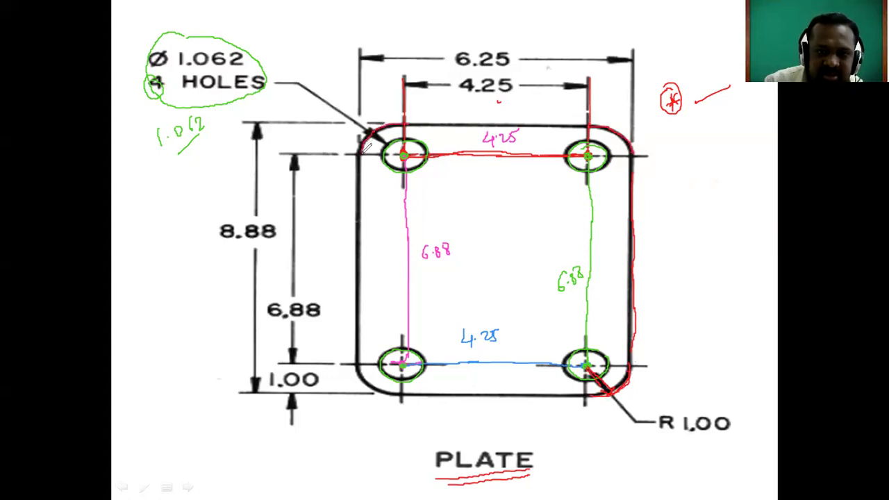
left_click_drag(357, 356, 395, 390)
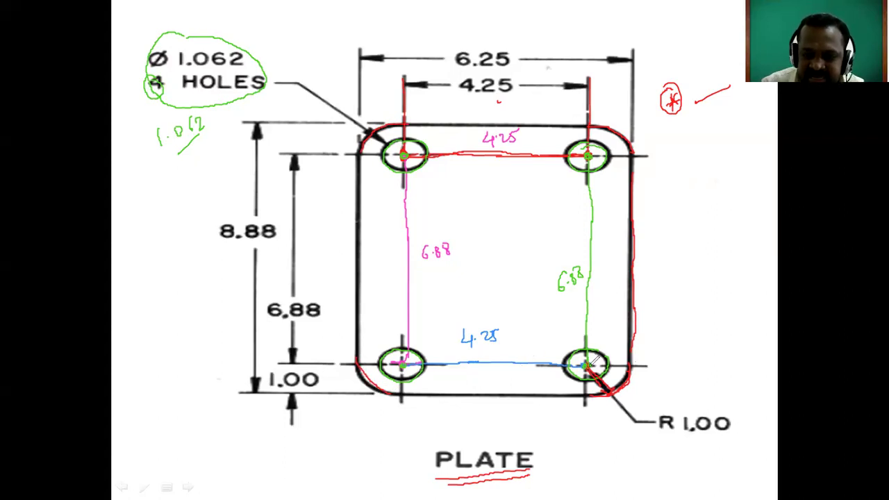
Step: Sketch larger red circles around the four holes to show the corner radii and label the upper-right one R=1
mouse_move(628, 370)
left_mouse_down()
mouse_move(601, 339)
mouse_move(582, 335)
mouse_move(563, 347)
mouse_move(572, 385)
mouse_move(589, 398)
mouse_move(626, 389)
left_mouse_up()
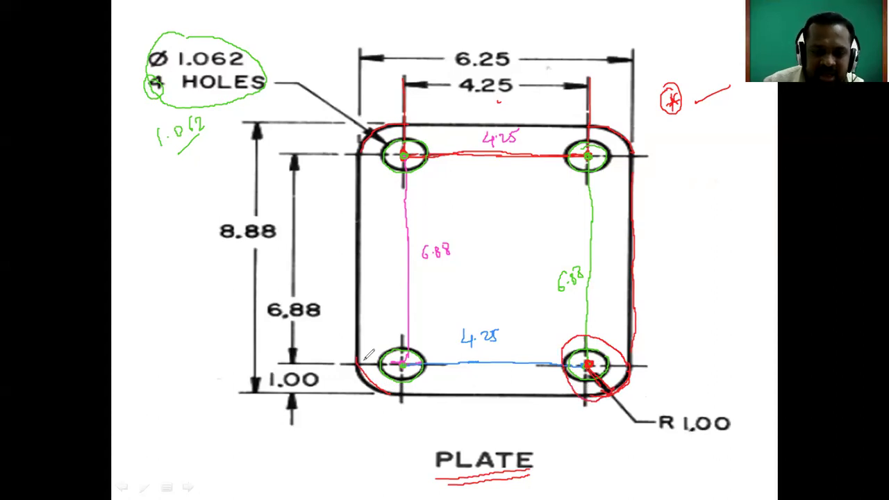
mouse_move(357, 363)
left_mouse_down()
mouse_move(382, 321)
mouse_move(408, 315)
mouse_move(439, 336)
mouse_move(428, 386)
mouse_move(400, 390)
left_mouse_up()
mouse_move(393, 113)
left_mouse_down()
mouse_move(361, 148)
mouse_move(370, 172)
mouse_move(401, 196)
mouse_move(426, 189)
mouse_move(438, 159)
mouse_move(419, 128)
mouse_move(396, 121)
mouse_move(411, 151)
left_mouse_up()
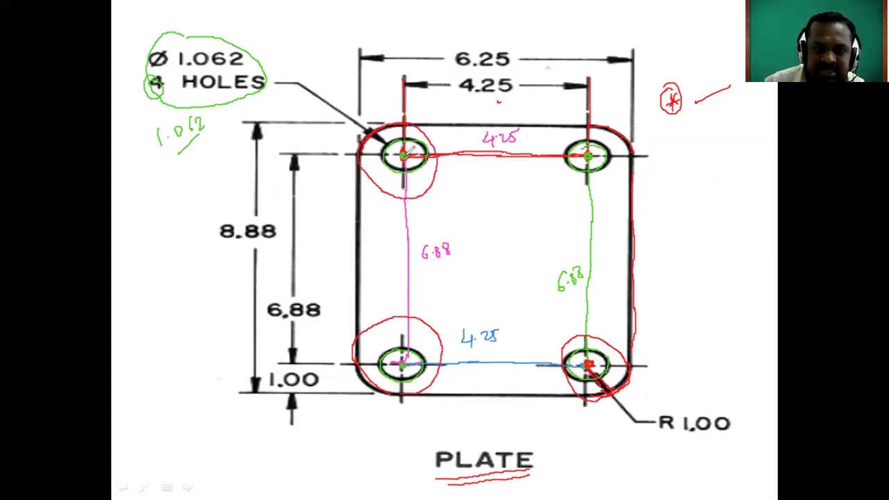
mouse_move(592, 153)
left_mouse_down()
mouse_move(607, 119)
mouse_move(592, 117)
mouse_move(556, 144)
mouse_move(588, 196)
mouse_move(628, 167)
mouse_move(632, 140)
mouse_move(633, 160)
mouse_move(689, 159)
mouse_move(703, 140)
left_mouse_up()
left_click_drag(693, 148, 713, 148)
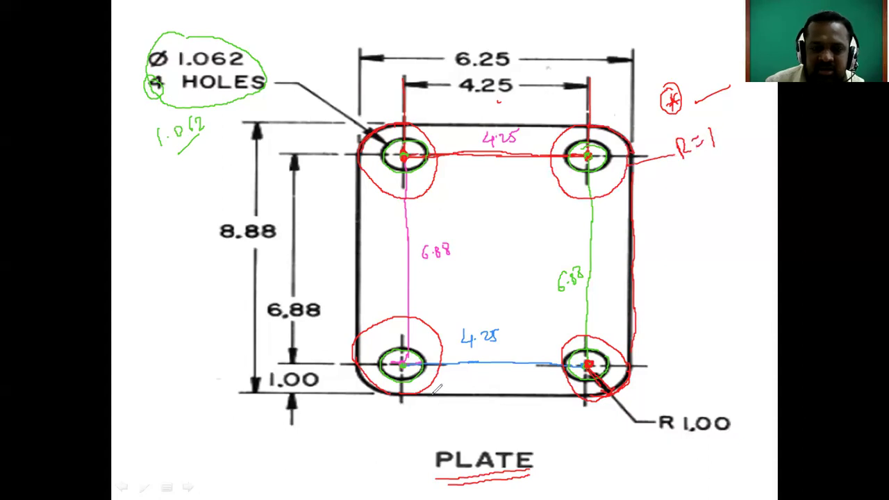
mouse_move(420, 400)
left_mouse_down()
mouse_move(410, 427)
mouse_move(419, 426)
left_mouse_up()
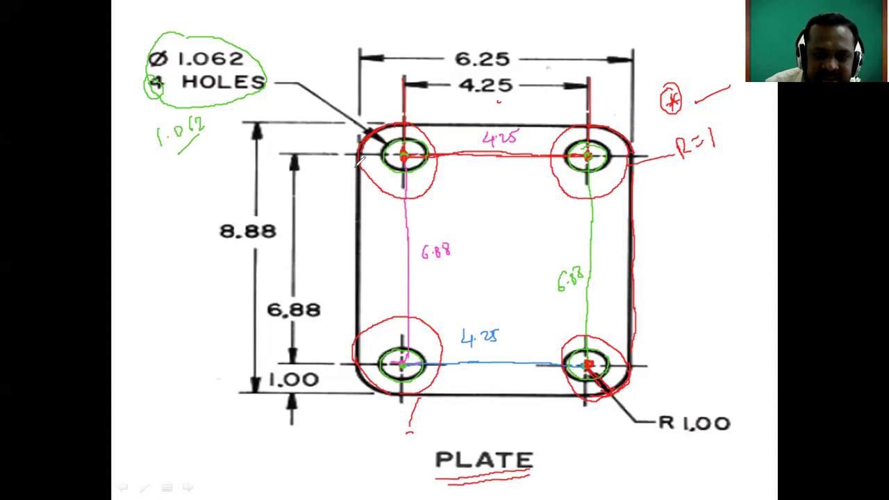
Step: Point out and trace the plate's straight outer edges in red, then erase all ink from the slide
mouse_move(326, 248)
left_mouse_down()
mouse_move(353, 236)
mouse_move(353, 250)
left_mouse_up()
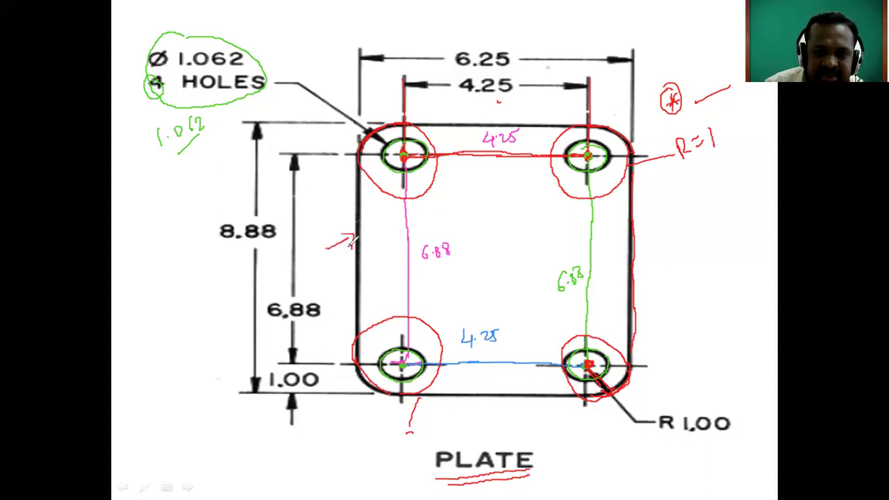
left_click_drag(362, 138, 371, 314)
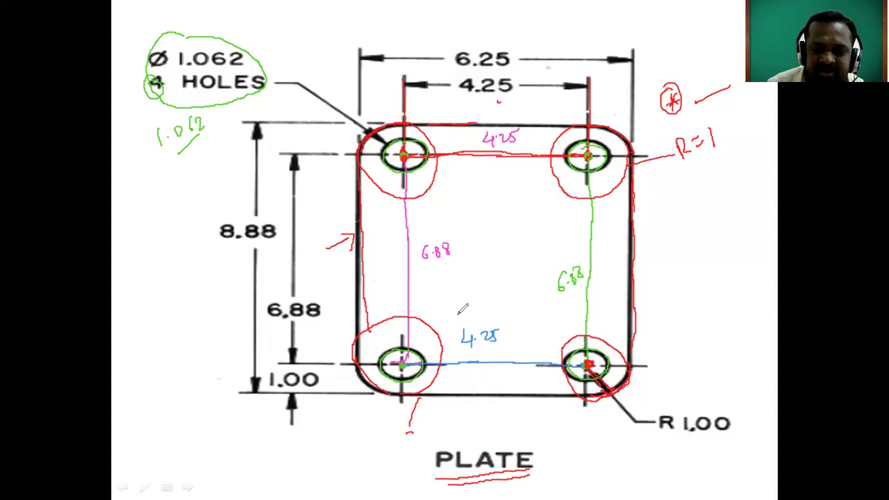
left_click_drag(421, 396, 568, 386)
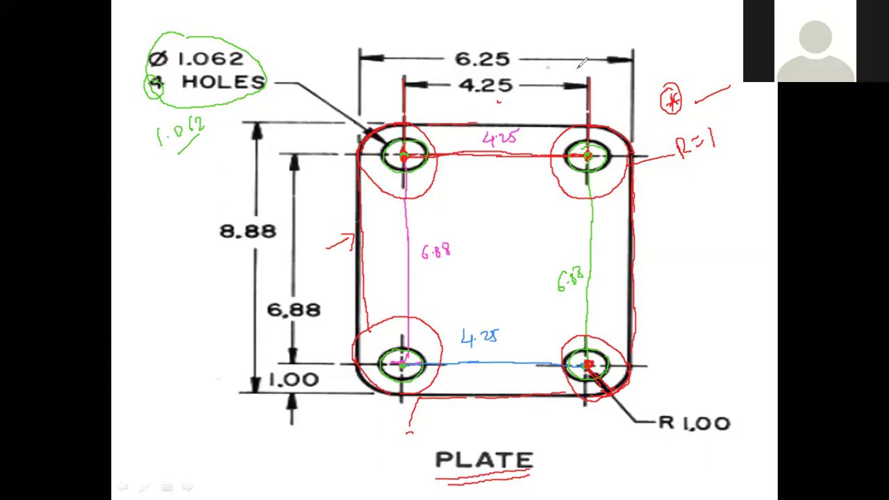
key("e")
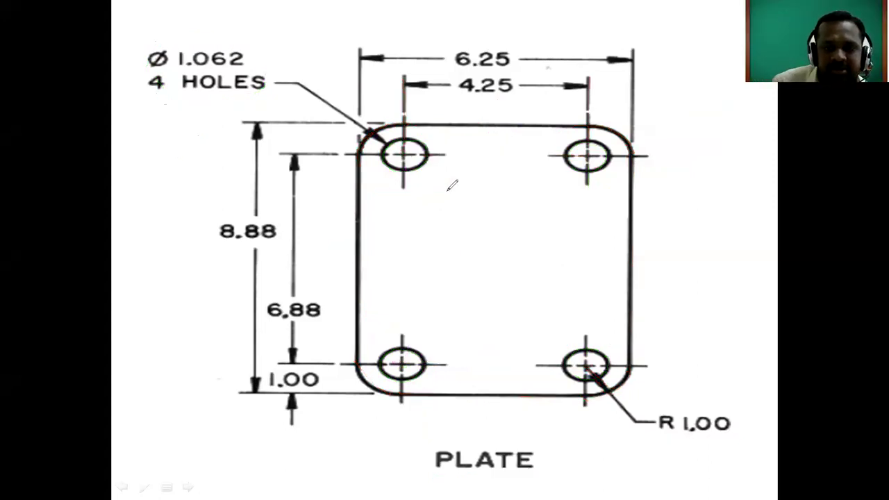
Step: Sketch lines from the upper-left hole's centre to the upper-right and lower-left holes on the slide, labelled 4.25 and 6.88
left_click(403, 157)
left_click_drag(404, 157, 588, 155)
mouse_move(501, 135)
left_mouse_down()
mouse_move(526, 143)
mouse_move(542, 129)
left_mouse_up()
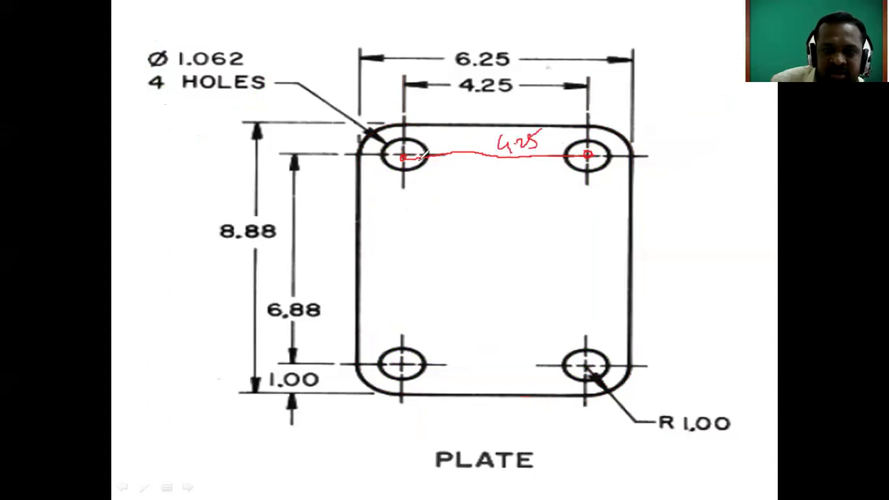
left_click_drag(405, 158, 411, 297)
mouse_move(412, 336)
left_mouse_down()
mouse_move(410, 361)
mouse_move(419, 356)
left_mouse_up()
mouse_move(425, 301)
left_mouse_down()
mouse_move(422, 318)
mouse_move(439, 303)
mouse_move(432, 296)
left_mouse_up()
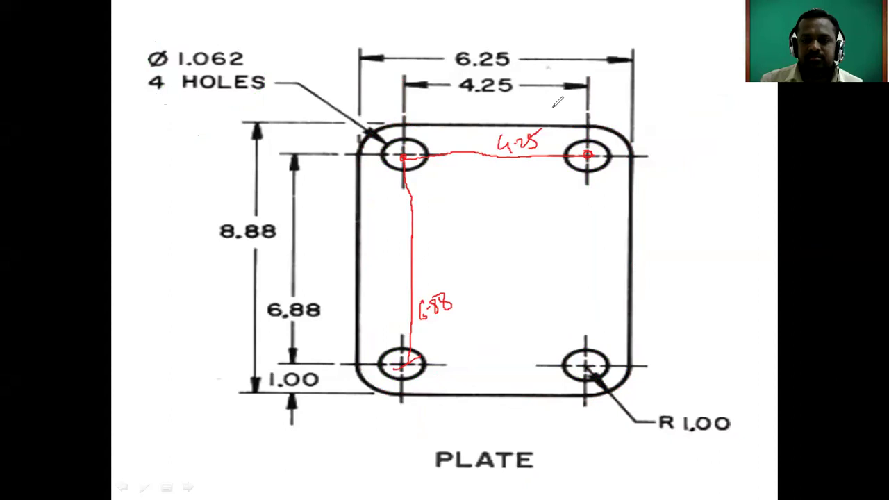
Step: Switch back to AutoCAD and erase the entire bracket drawing with its dimensions
key("alt+Tab")
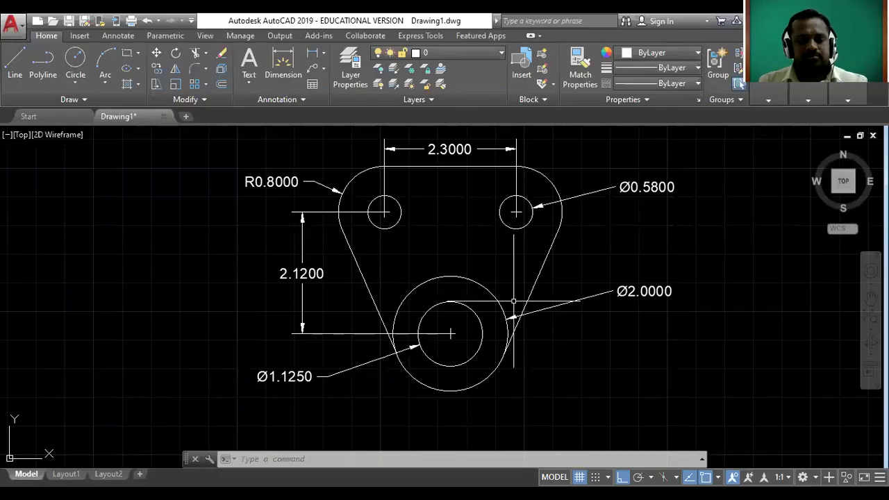
key("ctrl+a")
key("Delete")
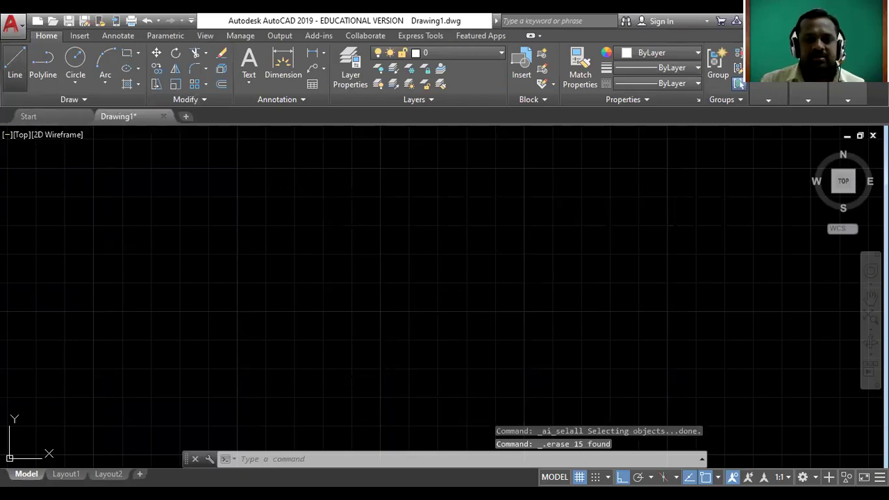
Step: Draw a horizontal line 4.25 long in the upper middle of the empty drawing area
type("l")
key("Return")
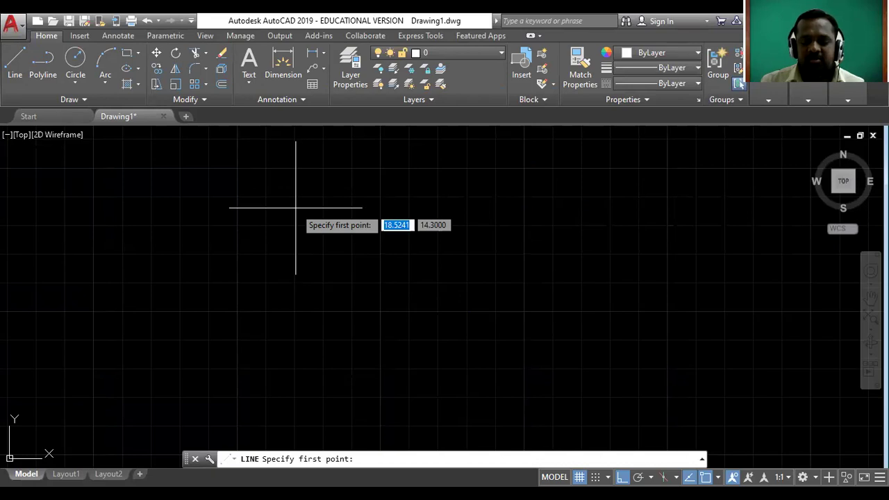
left_click(317, 231)
type("4")
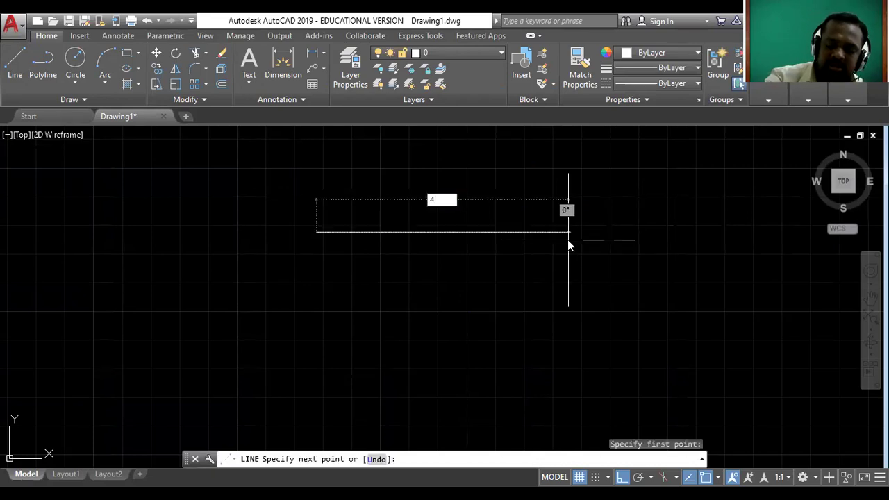
type(".")
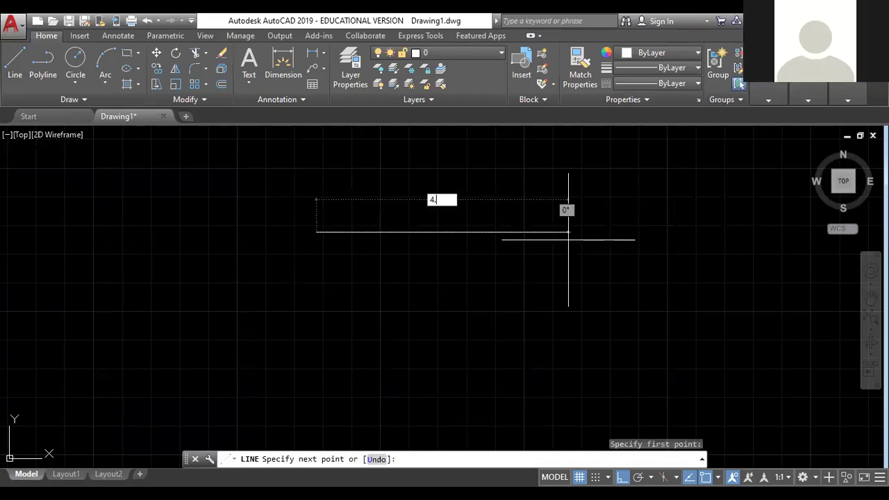
type("25")
key("Return")
key("Escape")
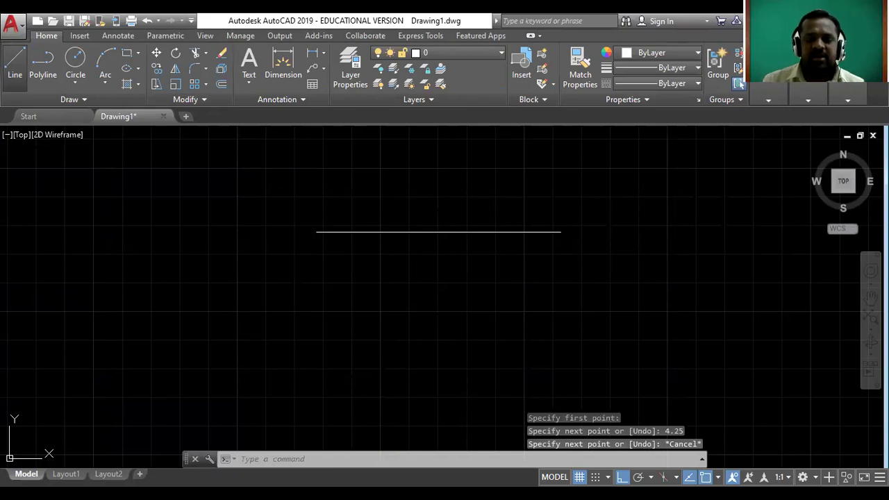
Step: Draw a vertical line 6.88 long downward from the horizontal line's left end
left_click(15, 62)
left_click(317, 232)
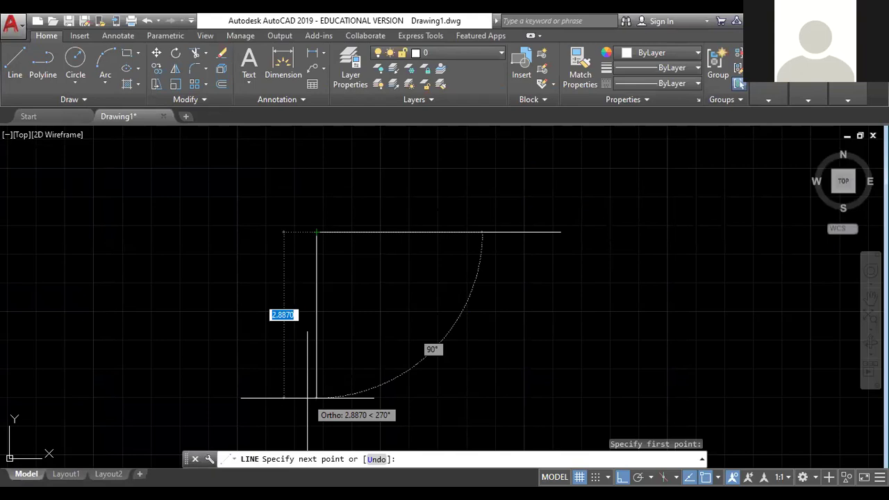
type("6.88")
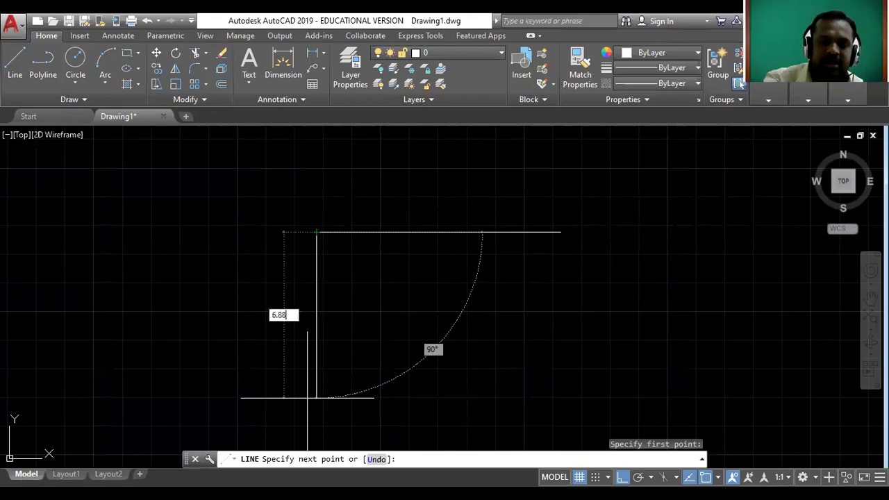
key("Return")
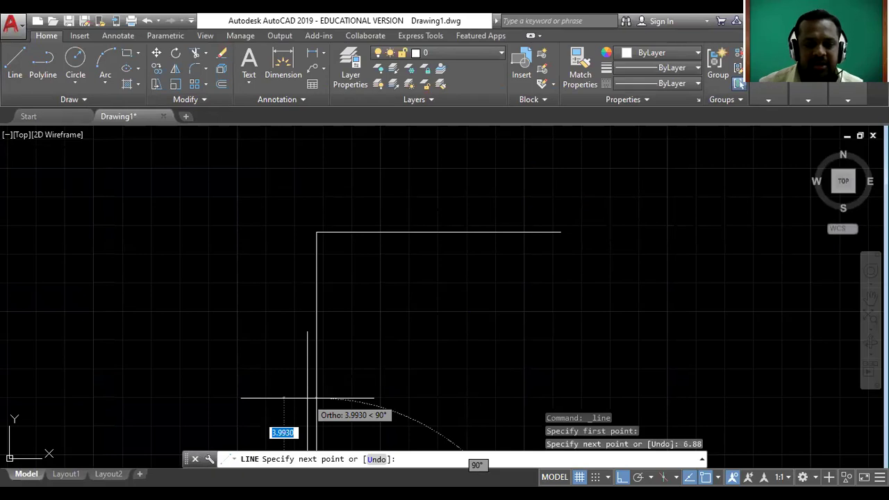
key("Escape")
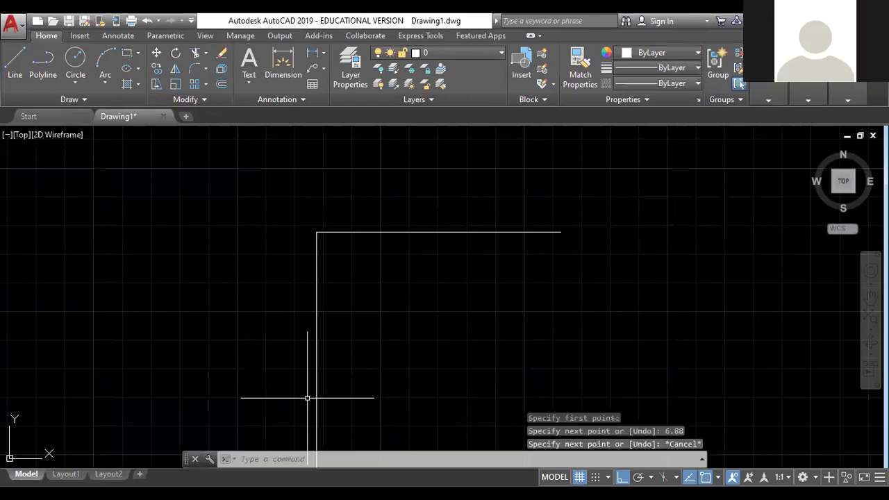
Step: Undo the vertical line and redraw it 6.88 long downward from the horizontal line's left end
key("ctrl+z")
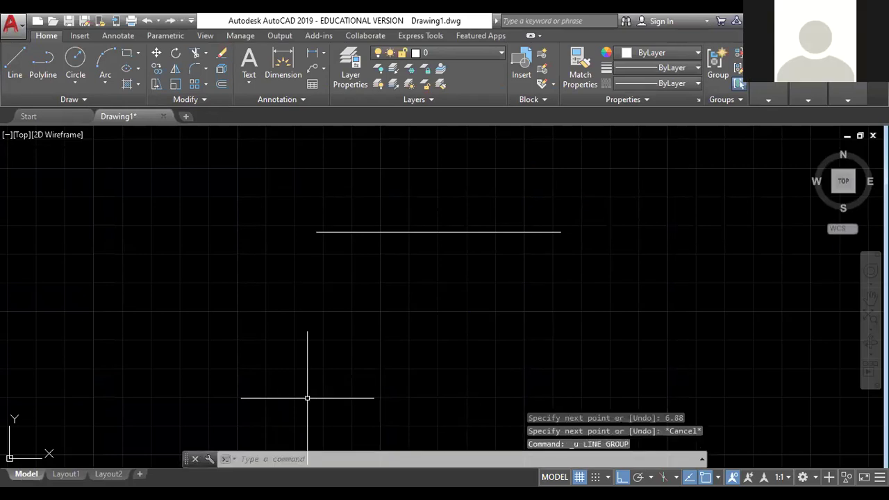
left_click(15, 64)
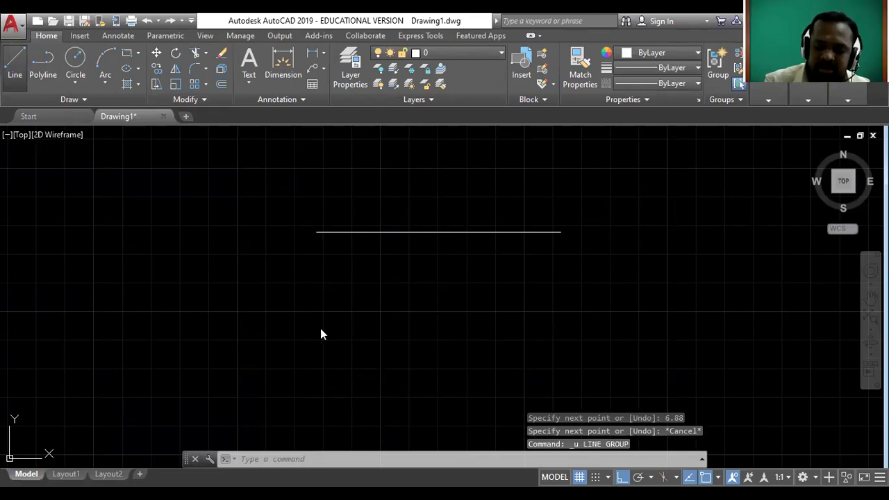
key("Return")
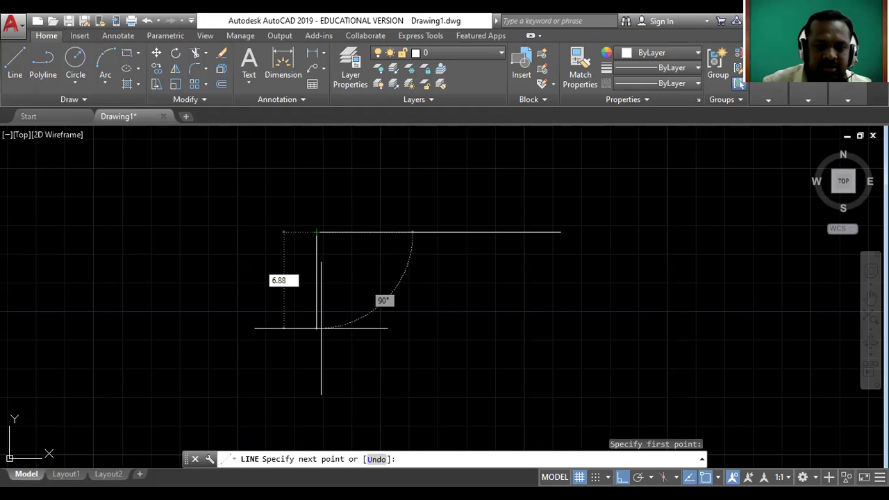
key("Return")
key("Escape")
Step: Draw a 4.25 line rightward from the vertical line's lower end and continue it up to the upper line's right end
scroll(387, 303, "down", 2)
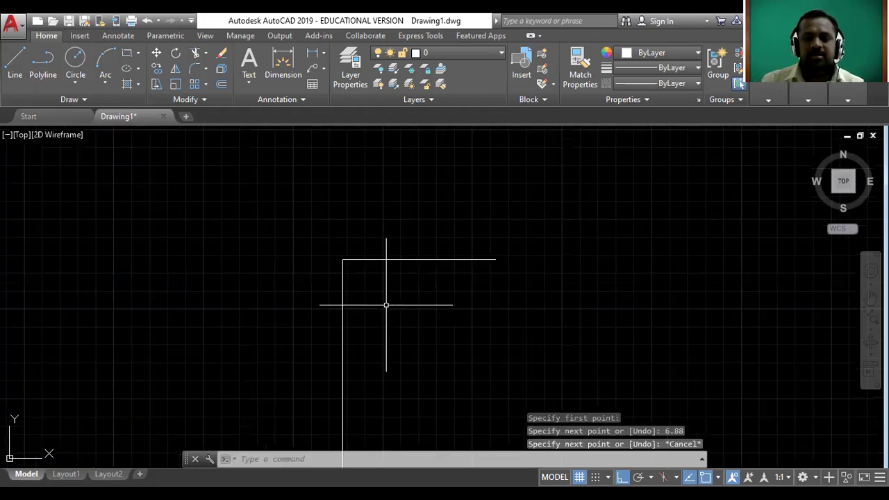
left_click(871, 297)
mouse_move(452, 330)
left_mouse_down()
mouse_move(407, 215)
mouse_move(403, 237)
left_mouse_up()
scroll(407, 222, "down", 2)
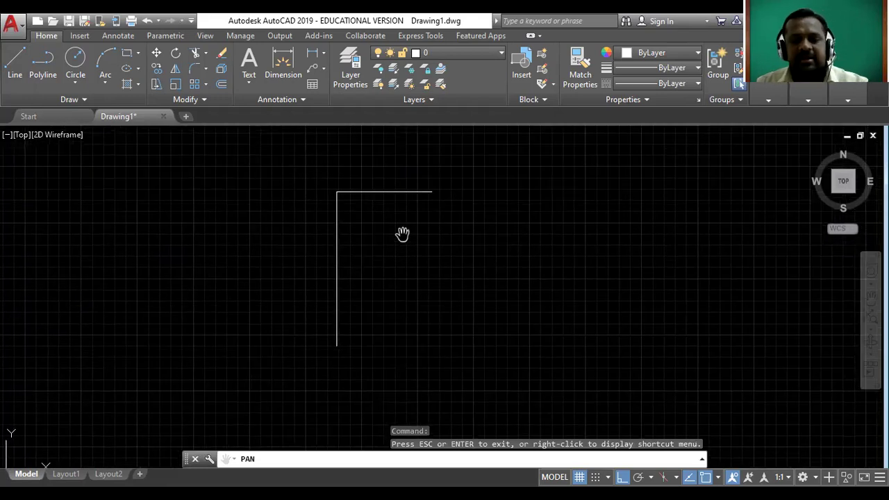
key("Escape")
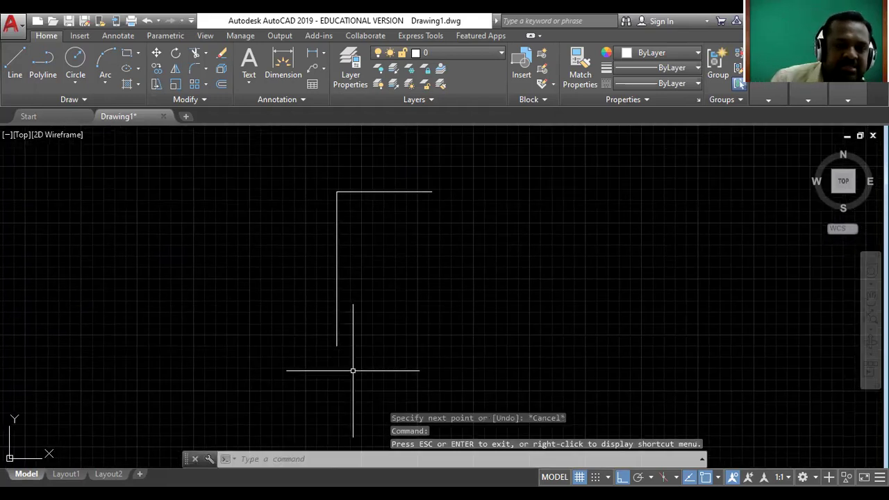
left_click(11, 64)
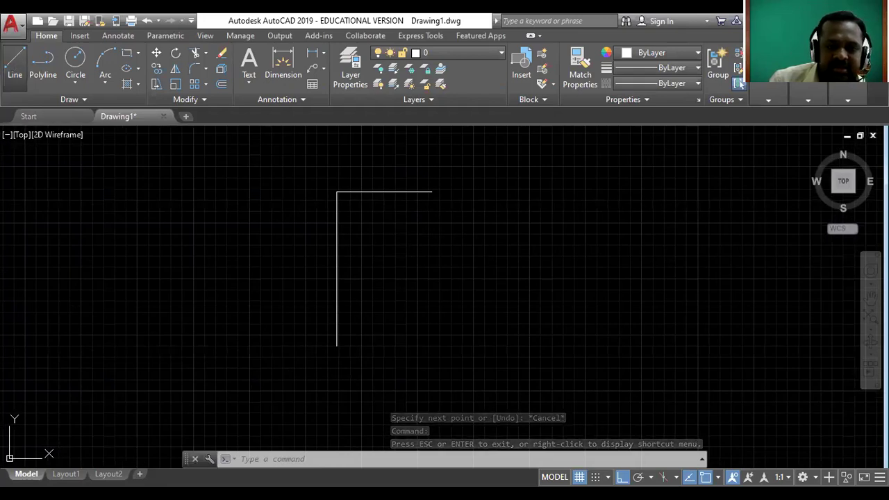
left_click(337, 345)
type("4.25")
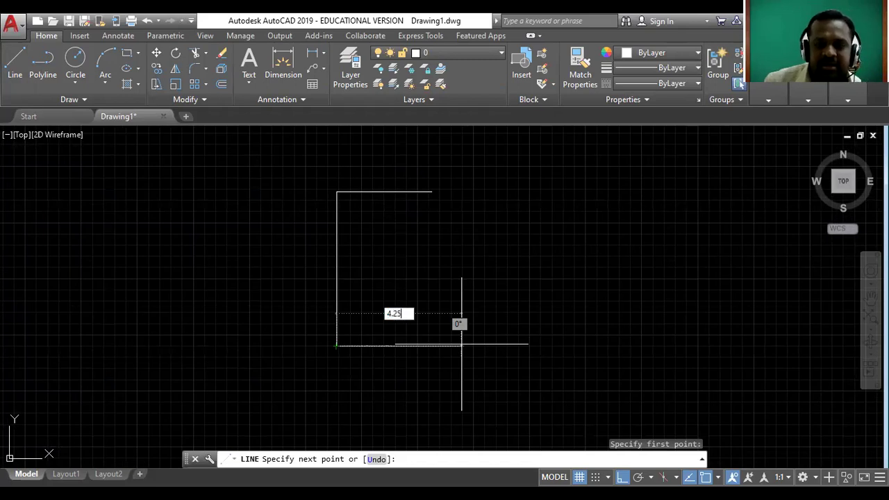
key("Return")
left_click(431, 192)
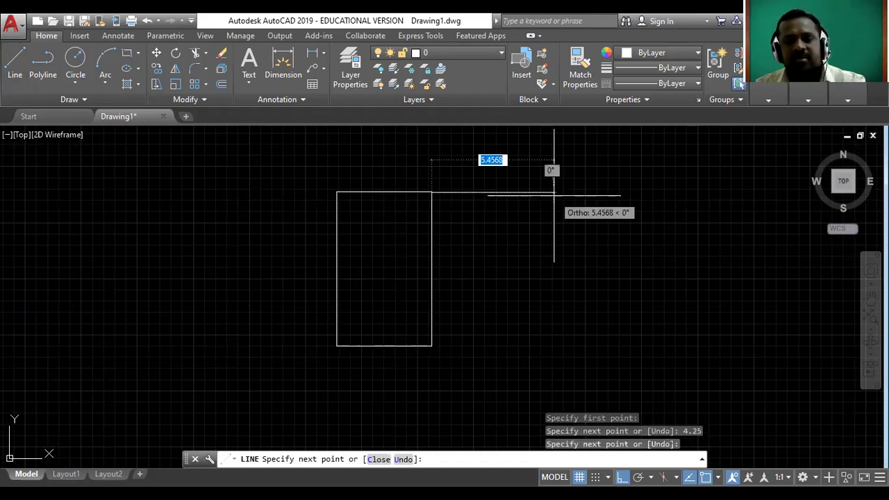
key("Escape")
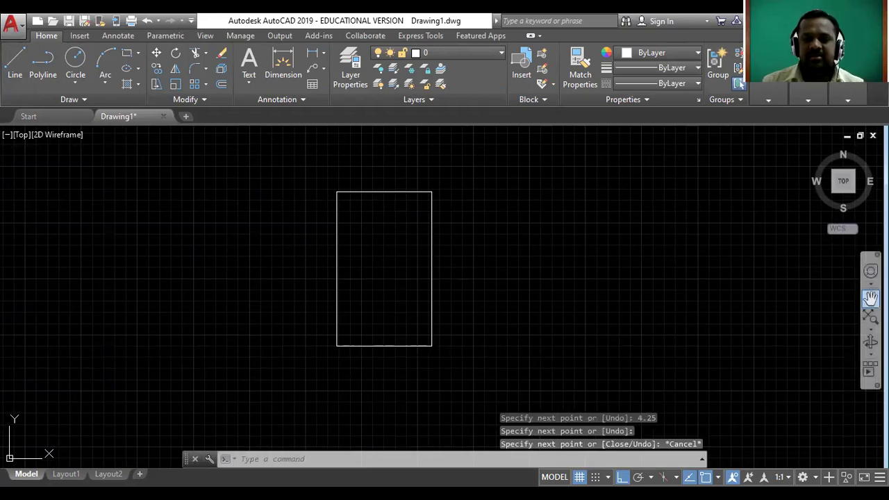
Step: Mark the rectangle's four corners with small red circles and number them 1 to 4 counterclockwise from the upper-left corner
left_click(870, 297)
mouse_move(377, 269)
left_mouse_down()
mouse_move(508, 301)
mouse_move(477, 286)
mouse_move(456, 293)
left_mouse_up()
scroll(485, 264, "up", 2)
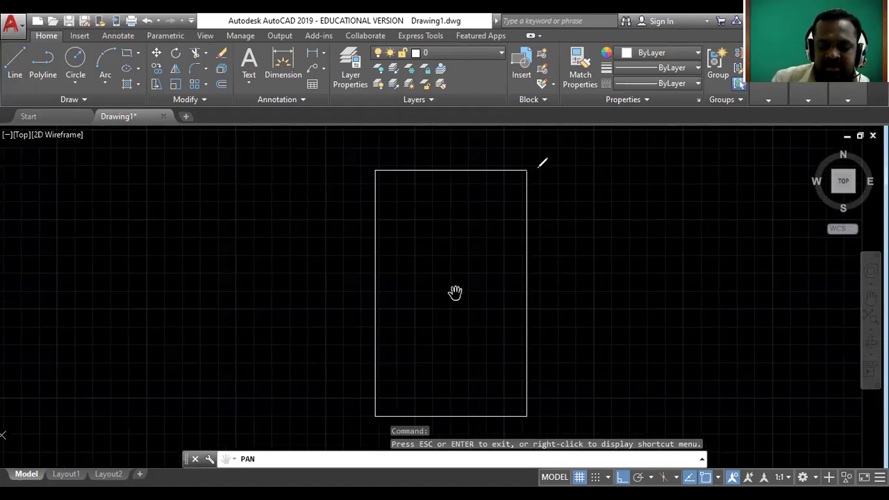
key("Escape")
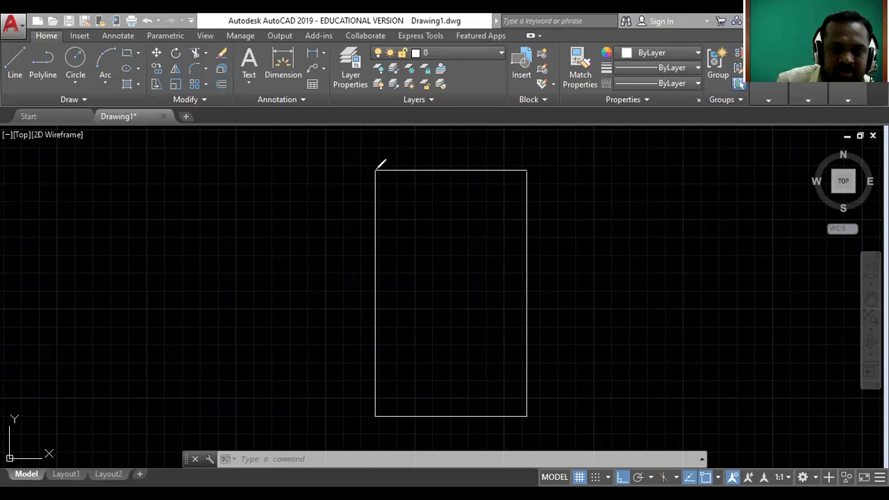
left_click(375, 417)
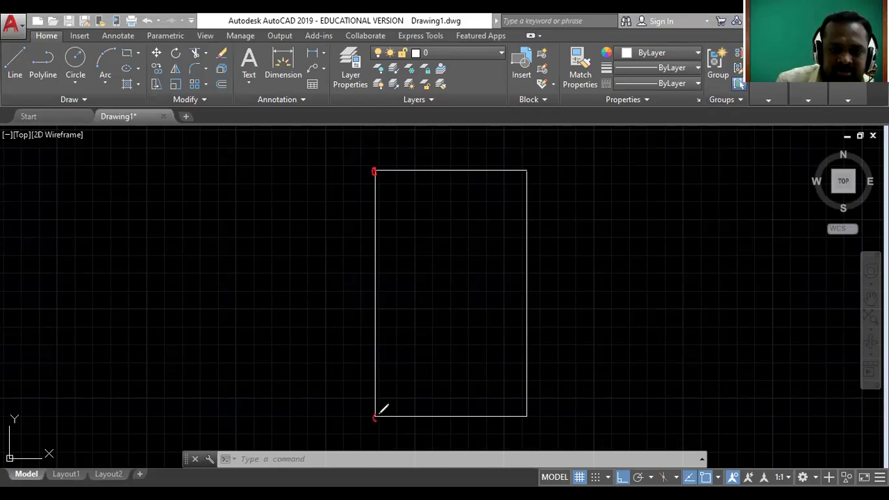
left_click(527, 416)
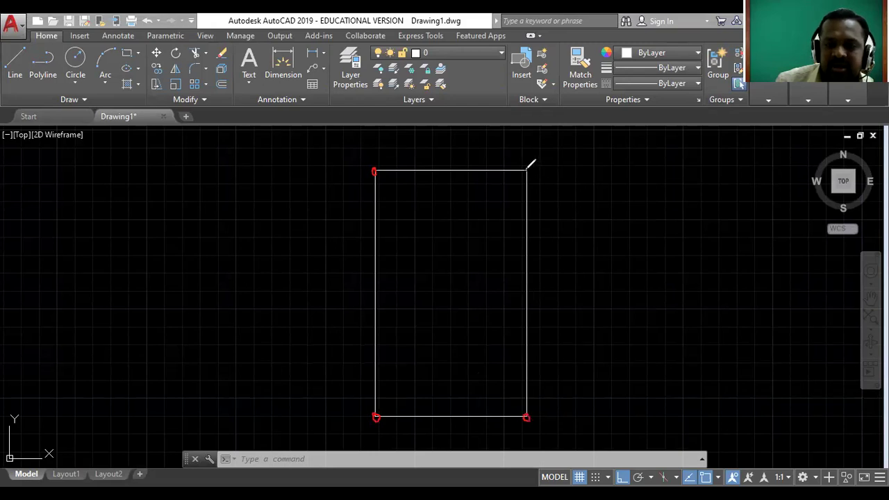
left_click(527, 170)
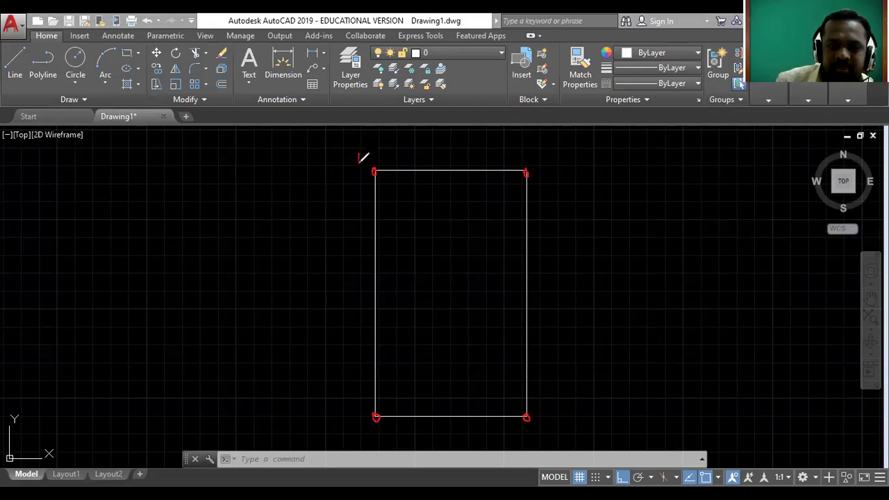
left_click_drag(393, 402, 396, 406)
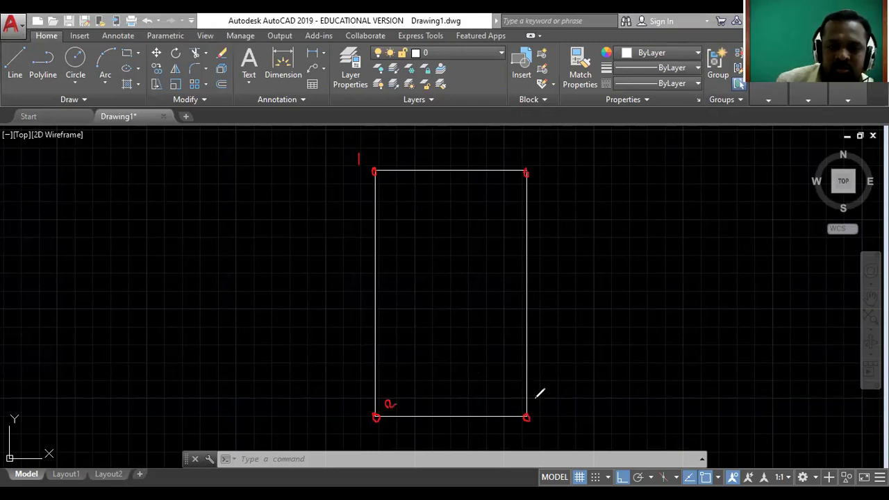
left_click_drag(539, 410, 545, 413)
left_click_drag(538, 160, 544, 167)
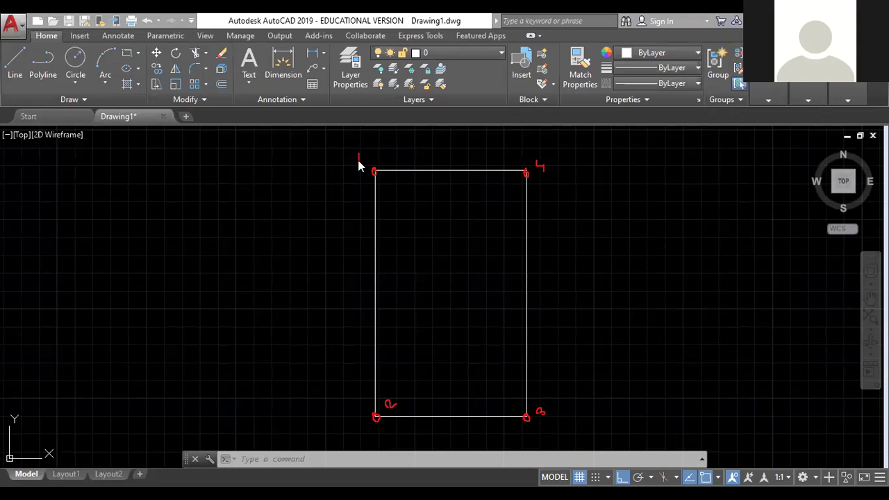
Step: Switch to the reference slide, circle the Ø 1.062, 4 HOLES note, and return to AutoCAD
key("alt+Tab")
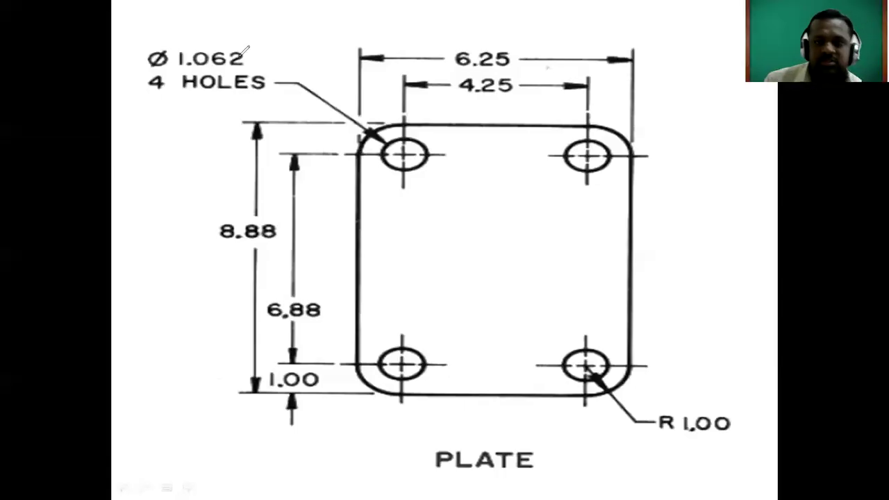
mouse_move(221, 43)
left_mouse_down()
mouse_move(134, 103)
mouse_move(174, 125)
mouse_move(230, 132)
mouse_move(271, 113)
mouse_move(282, 72)
mouse_move(278, 47)
mouse_move(214, 18)
left_mouse_up()
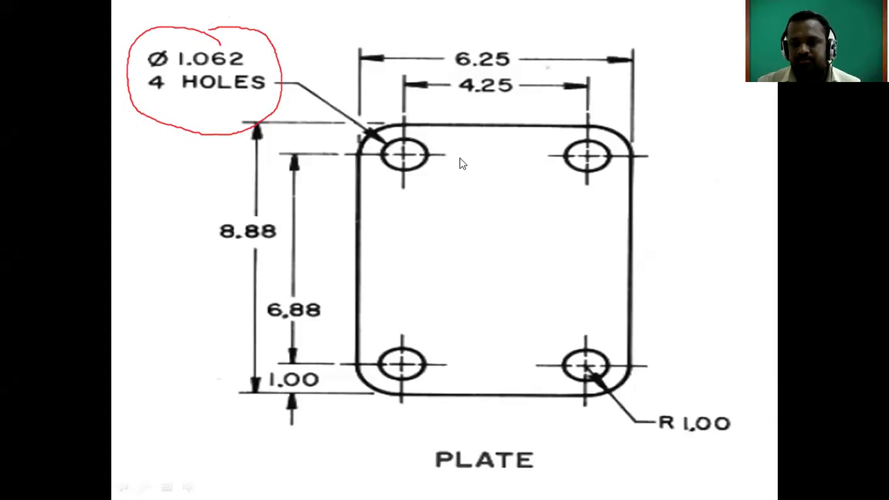
key("alt+Tab")
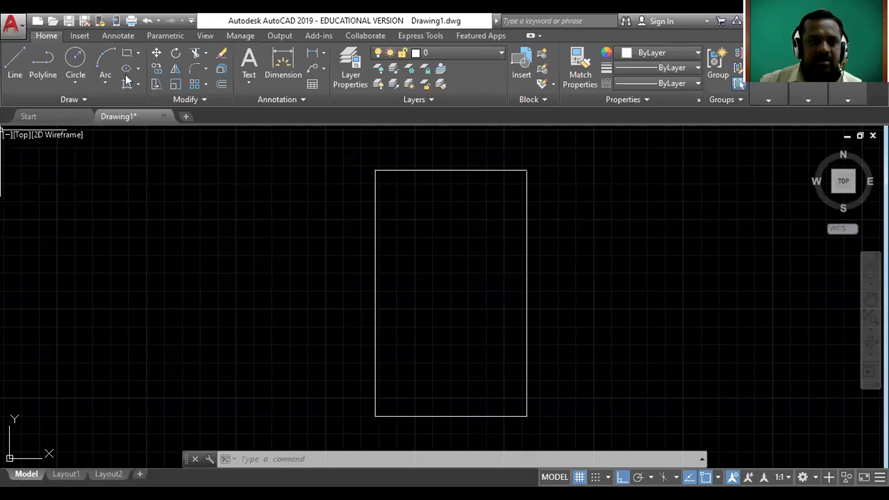
Step: Draw a circle of diameter 1.062 centred on the rectangle's upper-left corner
left_click(76, 82)
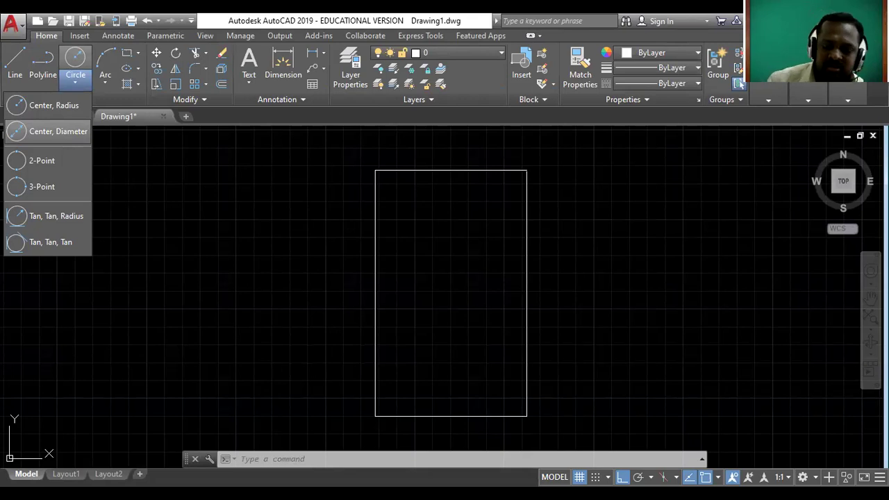
left_click(58, 132)
left_click(375, 170)
type("0.")
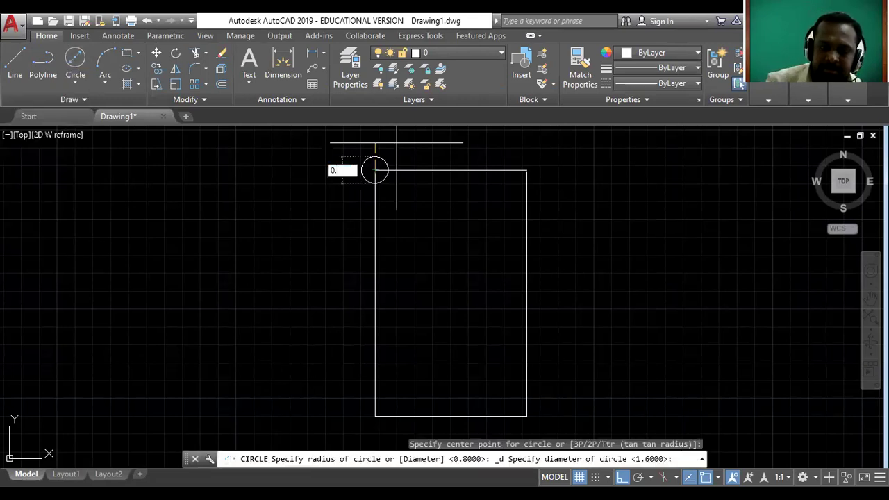
type("1")
key("BackSpace")
key("BackSpace")
key("BackSpace")
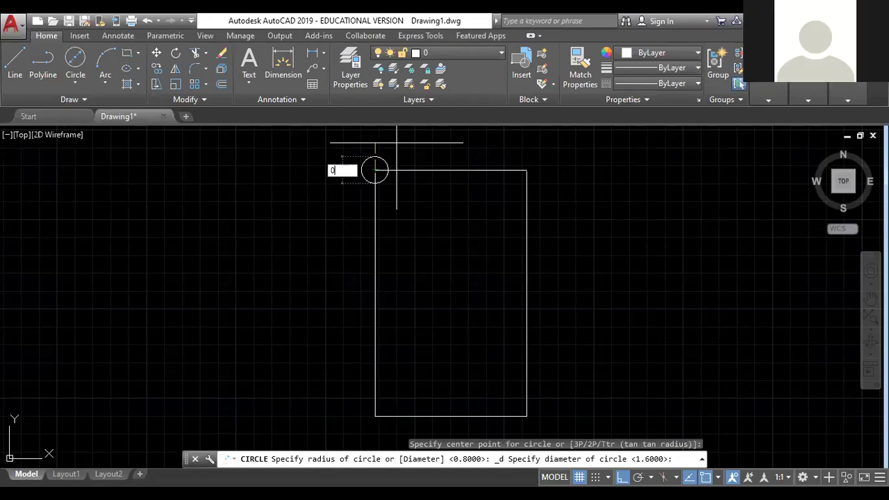
type("1.062")
key("Return")
key("Escape")
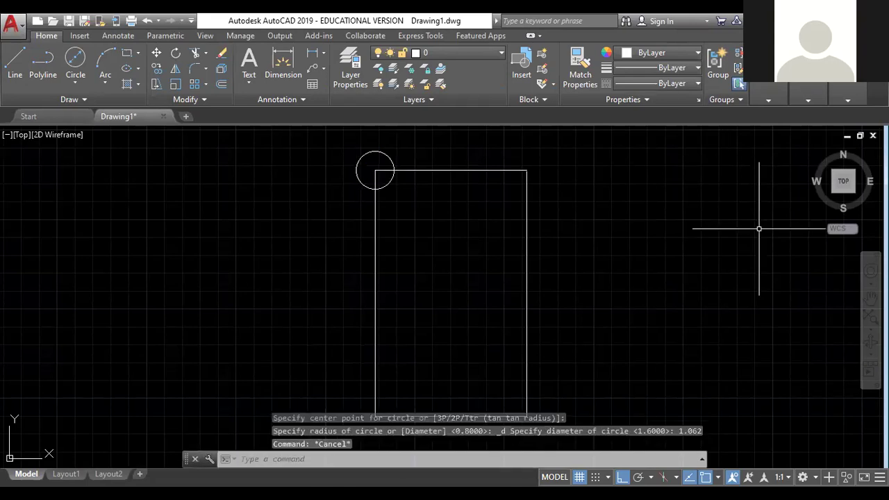
Step: Copy the circle from its centre to the rectangle's other three corners
left_click(871, 298)
scroll(362, 295, "down", 2)
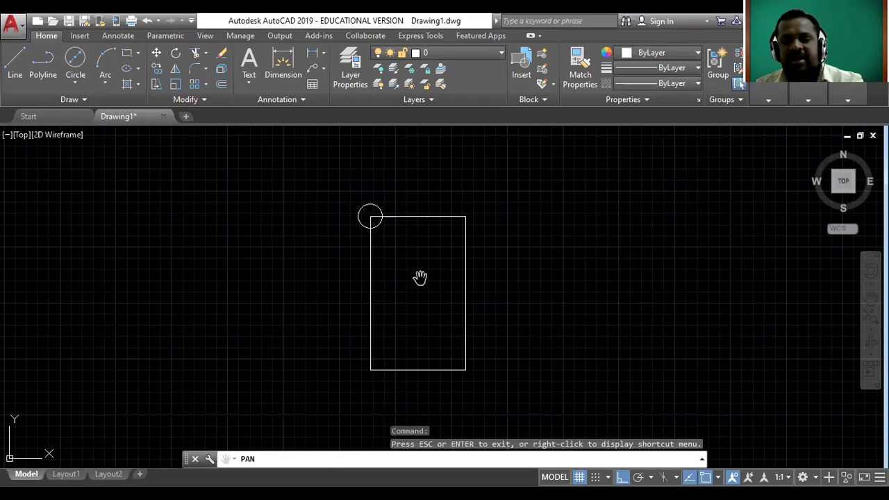
key("Escape")
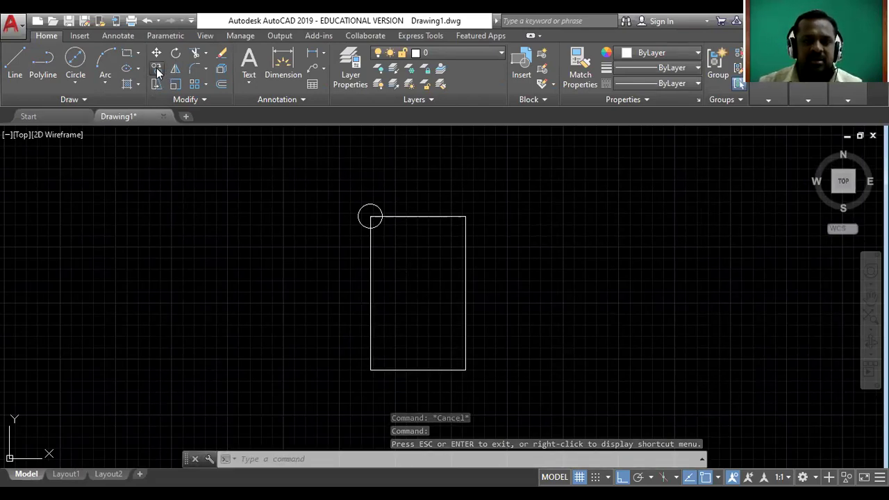
left_click(370, 216)
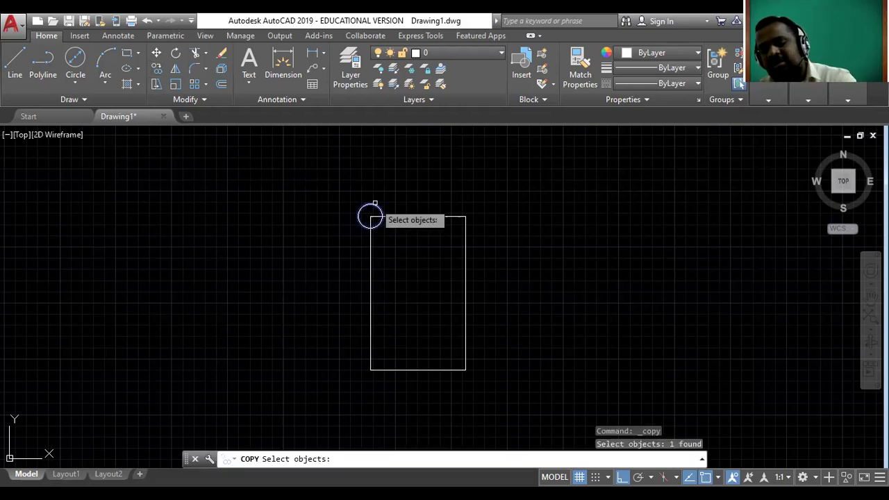
key("Return")
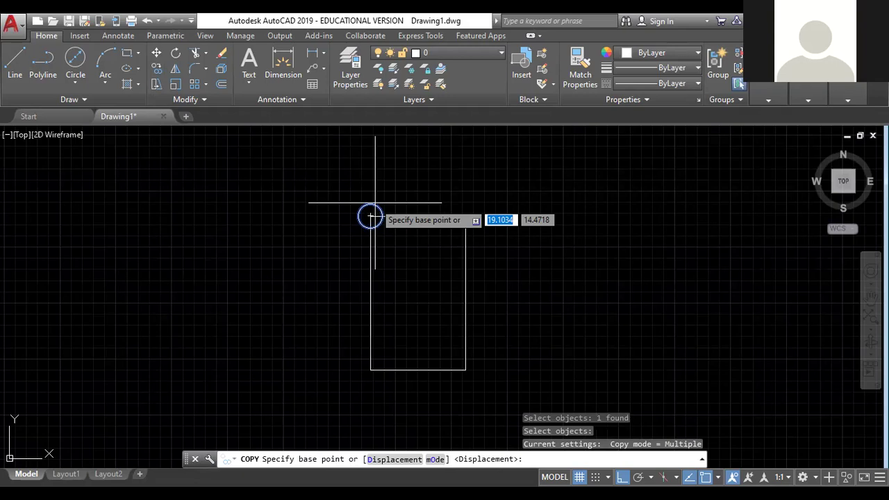
left_click(370, 218)
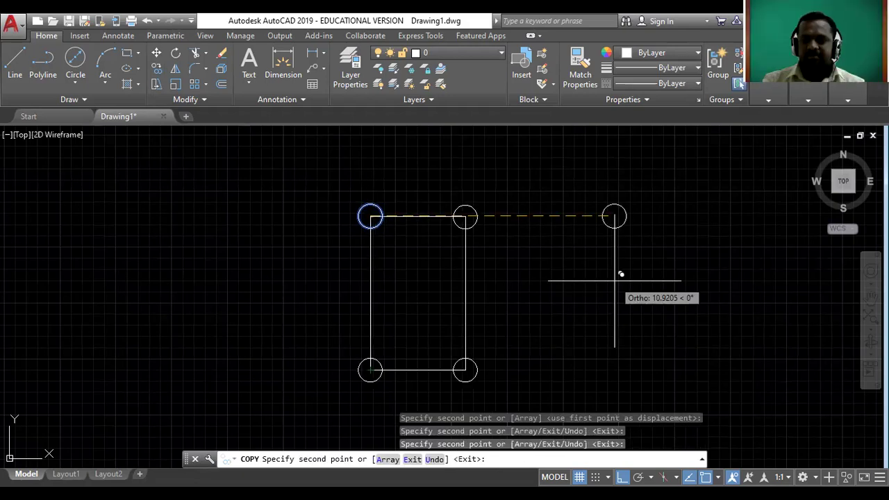
key("Escape")
left_click(871, 318)
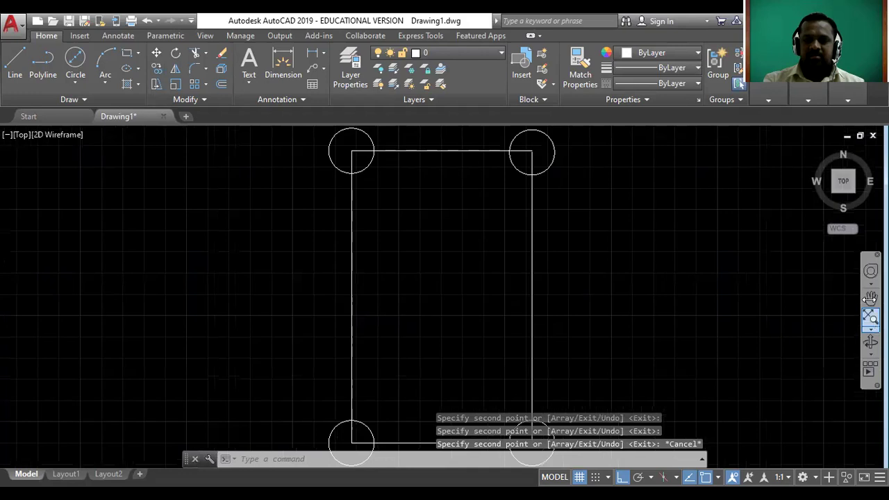
scroll(616, 264, "down", 2)
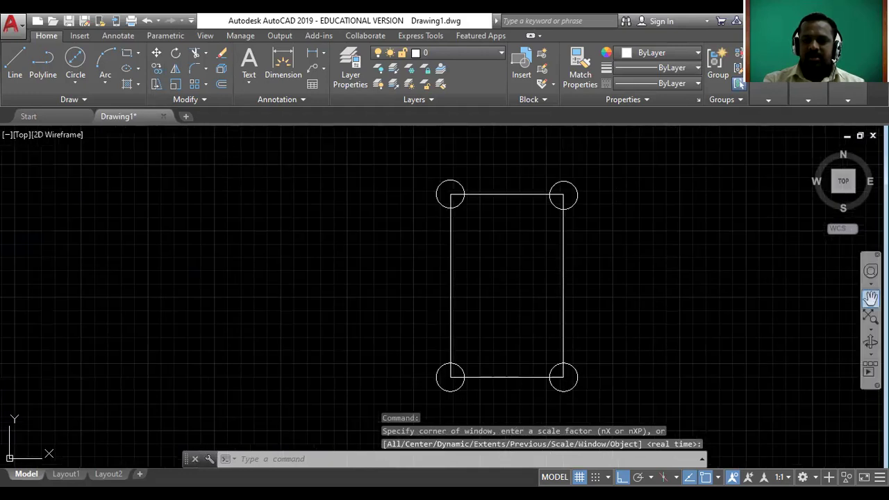
left_click(870, 298)
left_click_drag(667, 266, 605, 272)
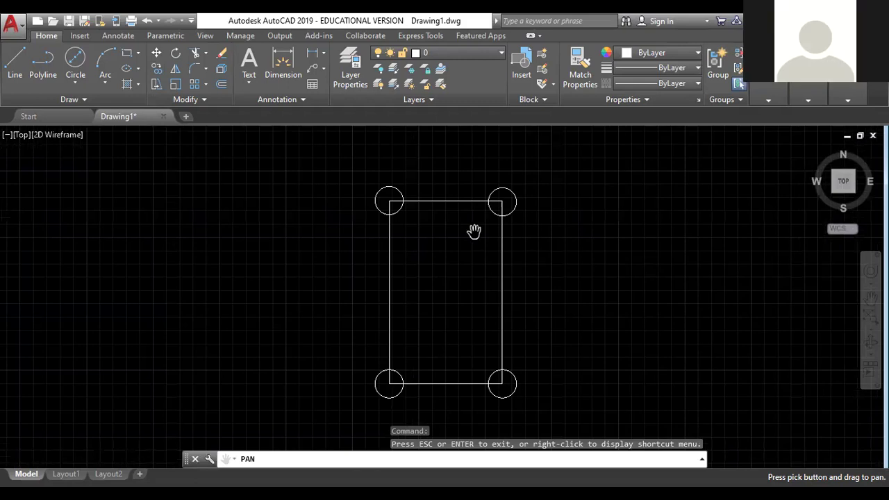
left_click_drag(463, 278, 435, 267)
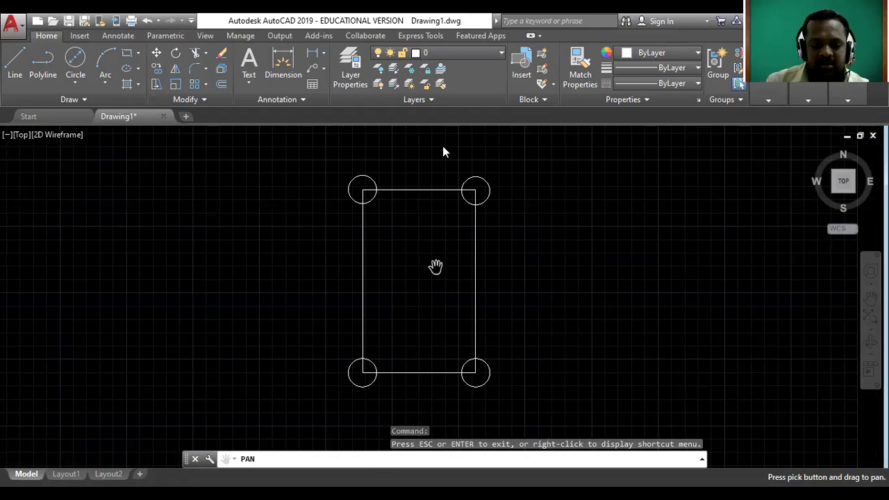
Step: Switch to the reference slide, sketch red circles around the four holes to the rounded corners, and label the upper-right one R=1
key("alt+Tab")
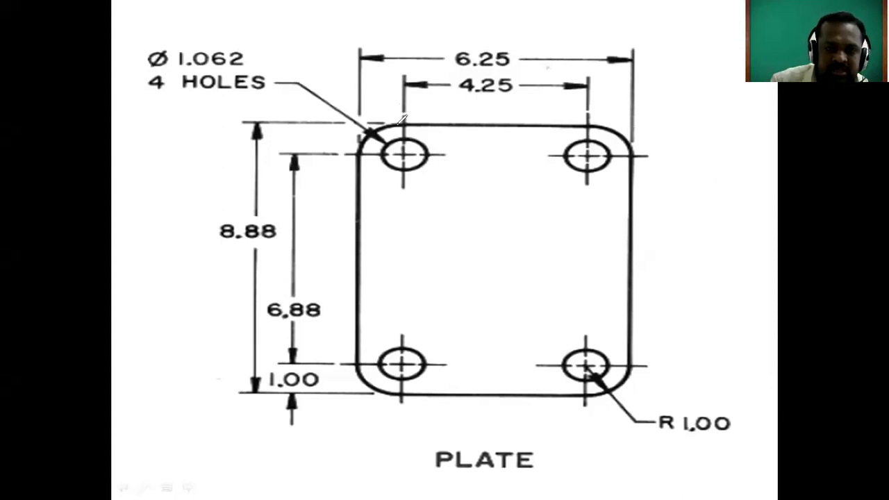
left_click(403, 152)
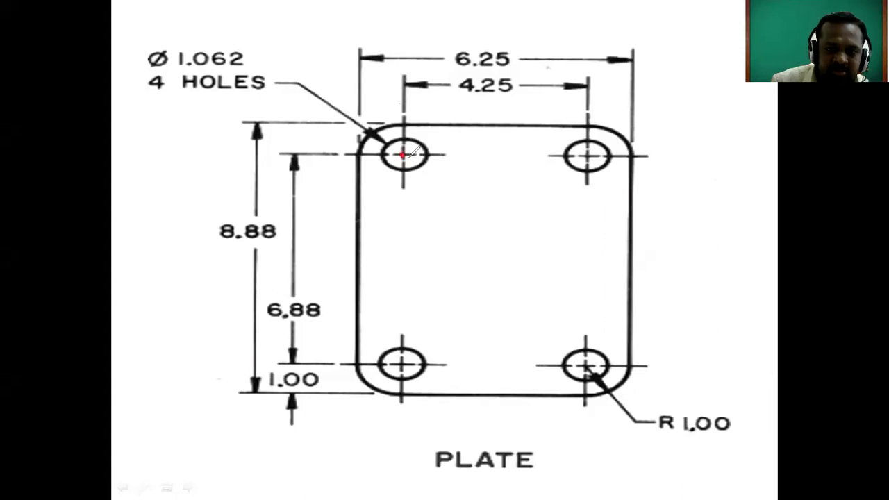
mouse_move(394, 147)
left_mouse_down()
mouse_move(370, 130)
mouse_move(401, 119)
mouse_move(364, 134)
mouse_move(371, 180)
mouse_move(396, 194)
mouse_move(429, 185)
mouse_move(442, 163)
mouse_move(417, 120)
left_mouse_up()
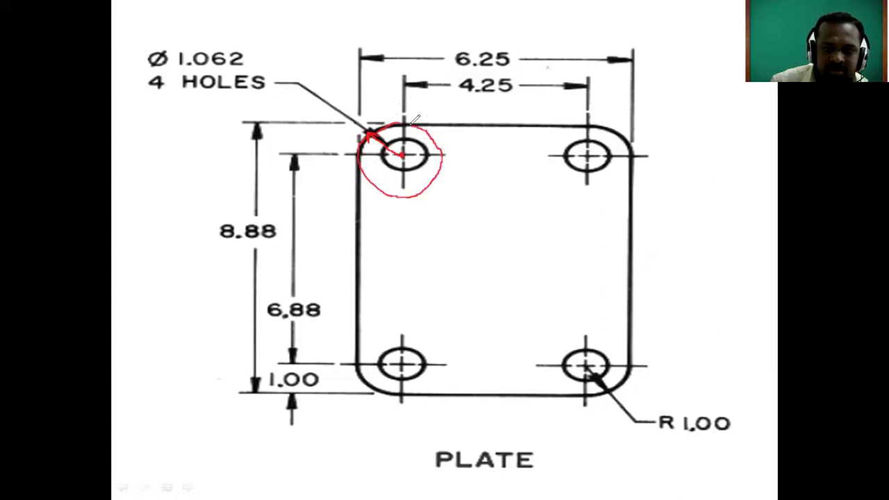
mouse_move(589, 126)
left_mouse_down()
mouse_move(556, 138)
mouse_move(550, 161)
mouse_move(567, 185)
mouse_move(595, 187)
mouse_move(632, 148)
left_mouse_up()
mouse_move(616, 189)
left_mouse_down()
mouse_move(653, 197)
mouse_move(661, 184)
mouse_move(671, 194)
left_mouse_up()
mouse_move(680, 174)
left_mouse_down()
mouse_move(693, 168)
mouse_move(706, 178)
left_mouse_up()
mouse_move(629, 378)
left_mouse_down()
mouse_move(632, 348)
mouse_move(612, 325)
mouse_move(578, 318)
mouse_move(556, 335)
mouse_move(558, 365)
mouse_move(592, 384)
left_mouse_up()
mouse_move(358, 375)
left_mouse_down()
mouse_move(362, 325)
mouse_move(398, 309)
mouse_move(429, 314)
mouse_move(446, 344)
mouse_move(434, 382)
mouse_move(411, 393)
left_mouse_up()
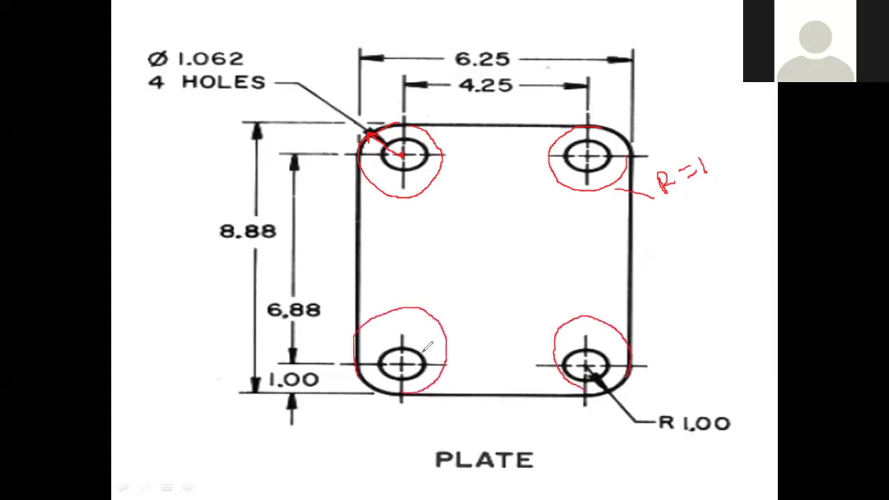
Step: Label the other three sketched circles R=1 and return to AutoCAD
mouse_move(464, 313)
left_mouse_down()
mouse_move(462, 327)
mouse_move(496, 309)
left_mouse_up()
mouse_move(426, 198)
left_mouse_down()
mouse_move(451, 189)
mouse_move(471, 207)
left_mouse_up()
mouse_move(588, 282)
left_mouse_down()
mouse_move(595, 299)
mouse_move(626, 292)
mouse_move(635, 279)
left_mouse_up()
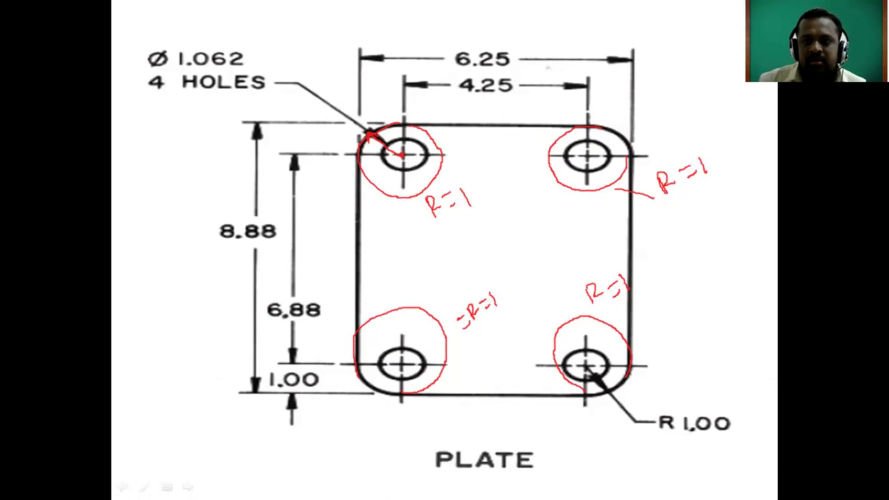
key("alt+Tab")
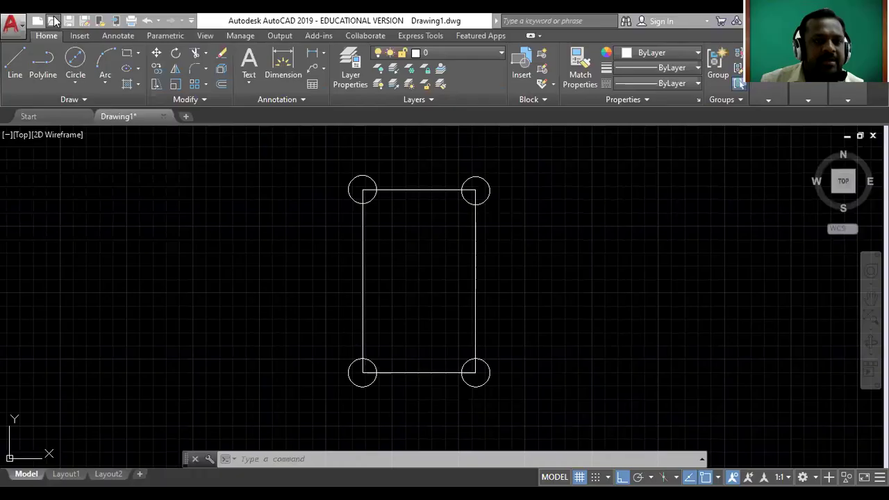
Step: Draw a circle of radius 1 centred on the rectangle's upper-left corner, concentric with the hole
left_click(75, 81)
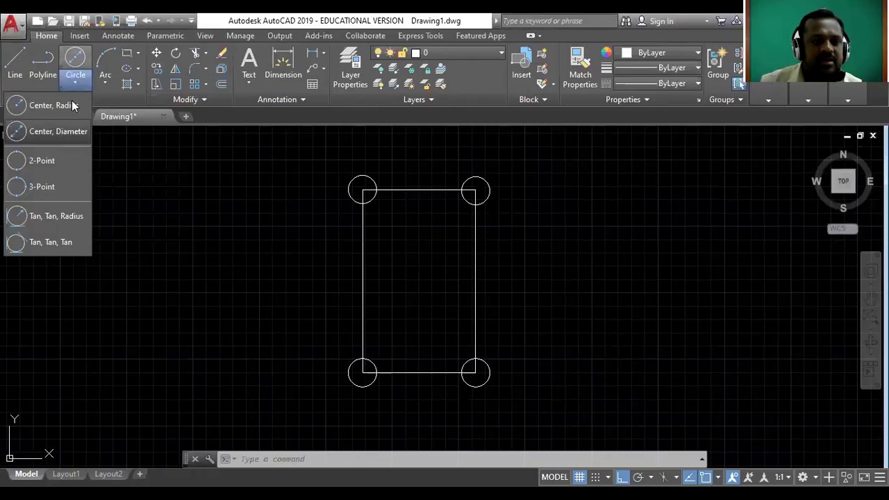
left_click(68, 106)
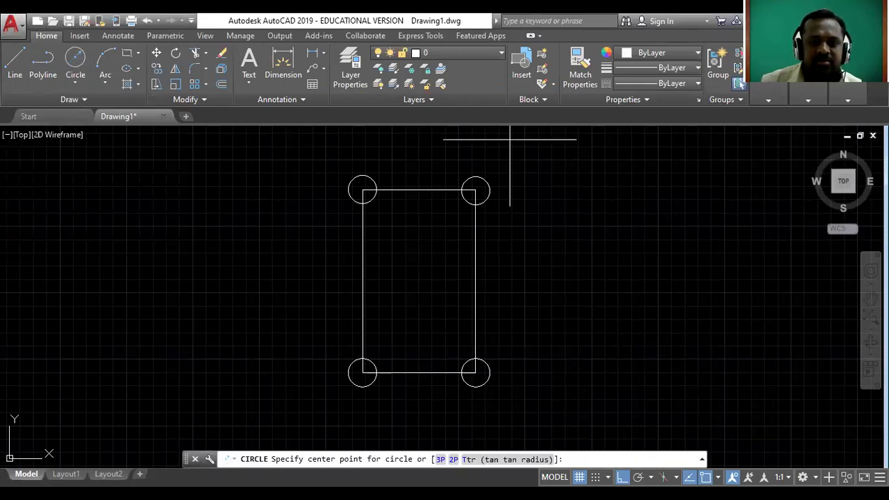
left_click(363, 190)
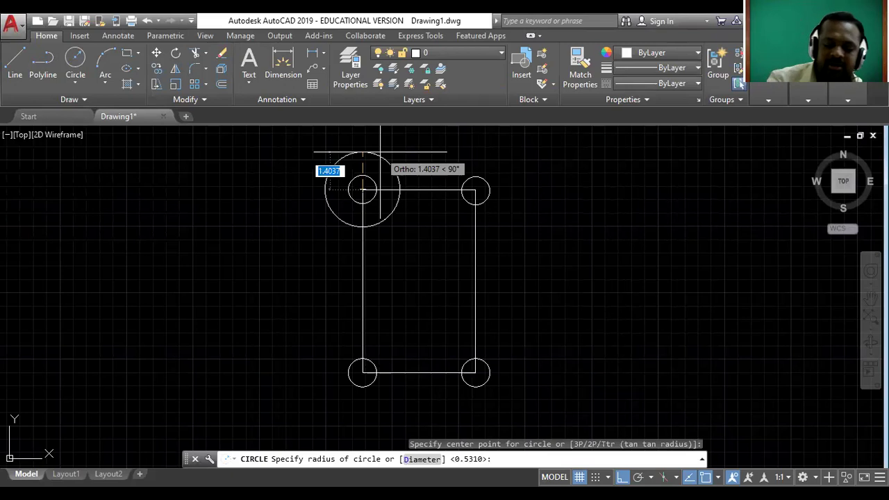
type("1")
key("Return")
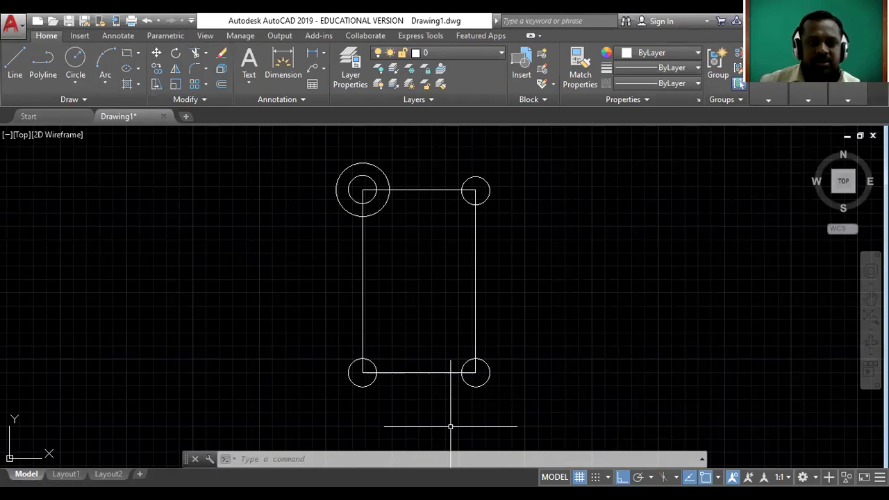
Step: Copy the radius 1 circle from its centre to the rectangle's other three corners
left_click(159, 67)
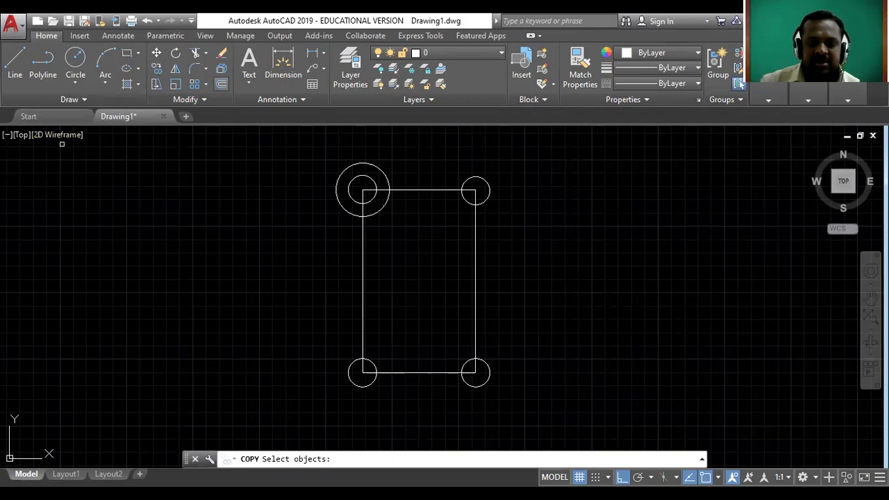
left_click(376, 167)
key("Return")
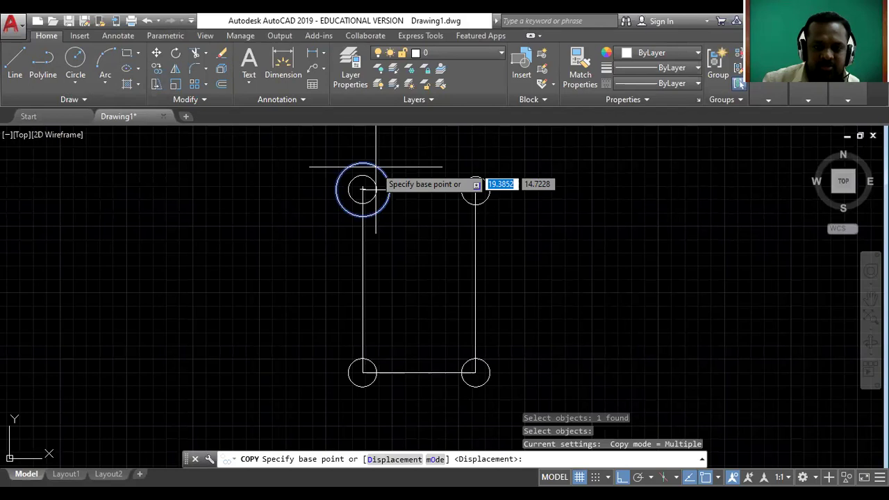
left_click(363, 189)
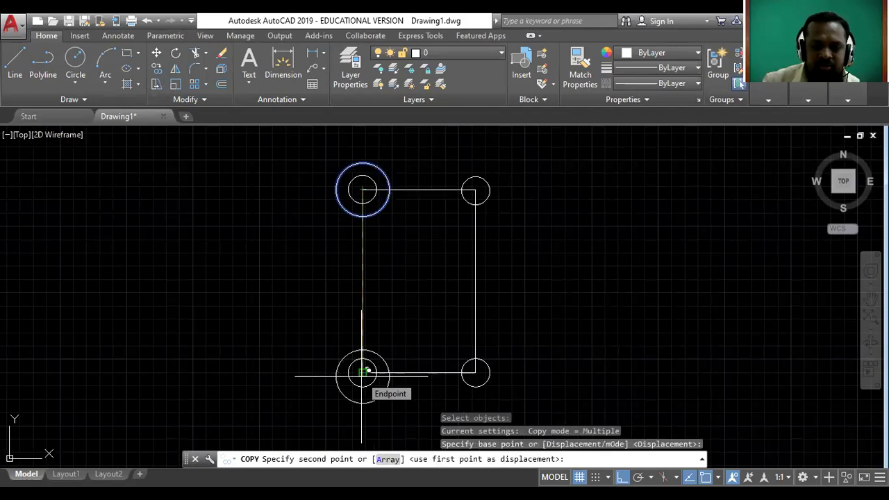
left_click(363, 373)
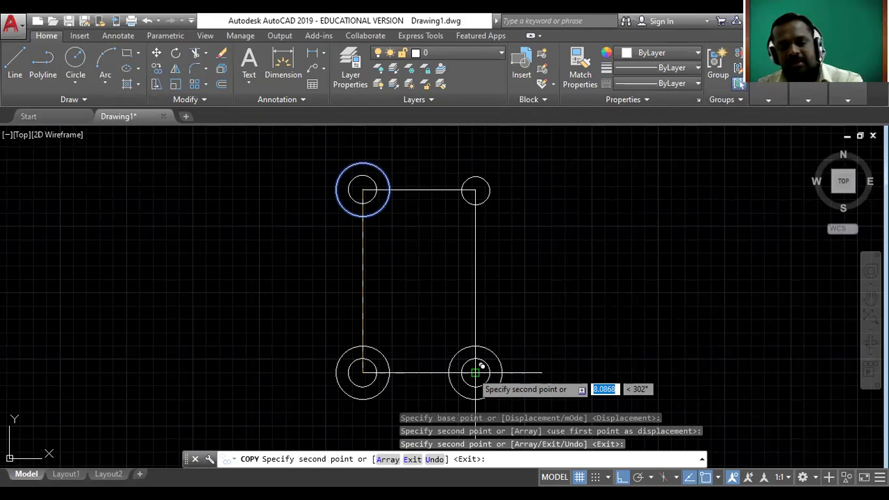
left_click(475, 190)
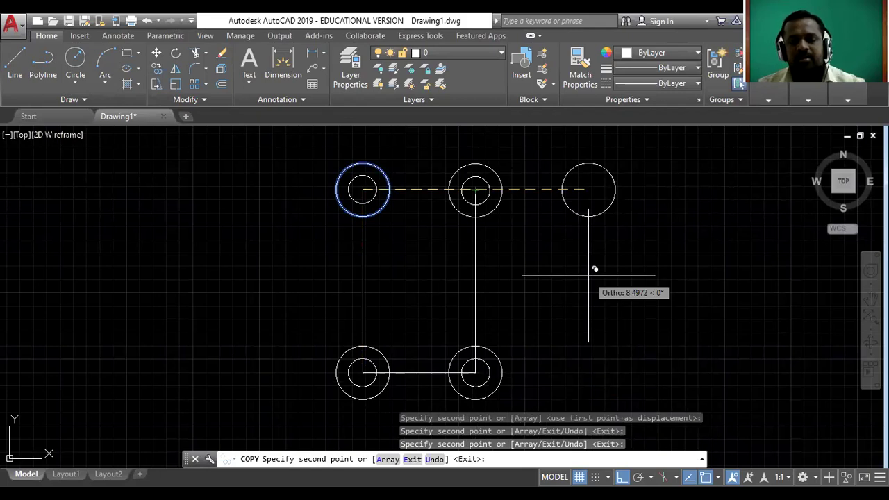
key("Escape")
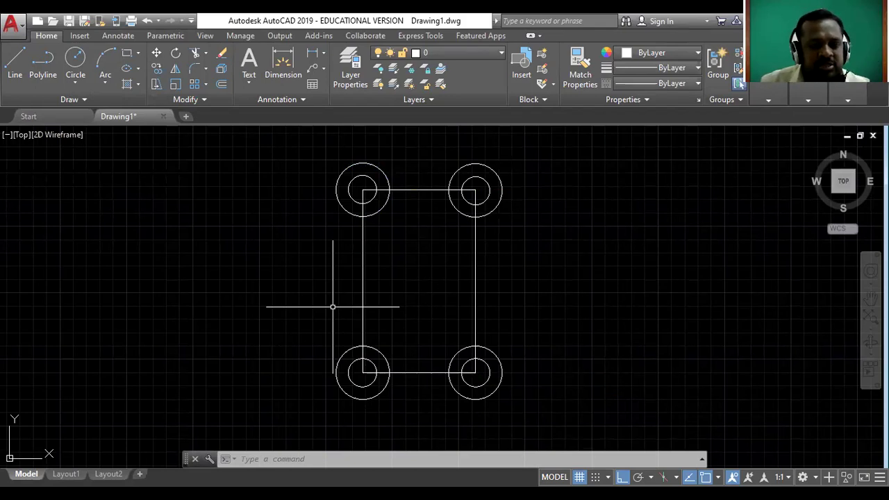
Step: Draw a line tangent to the two left outer circles to form the plate's left edge
left_click(14, 61)
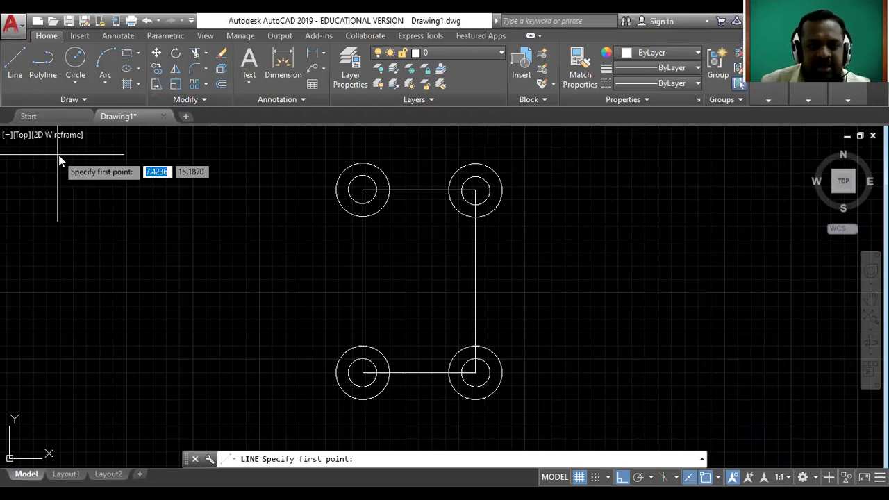
right_click(59, 154, "shift")
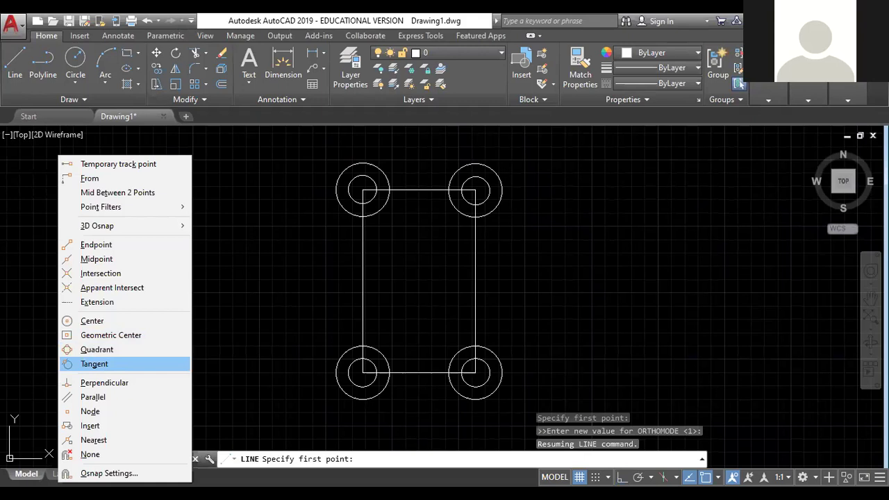
left_click(94, 364)
left_click(337, 191)
left_click(336, 373)
key("Escape")
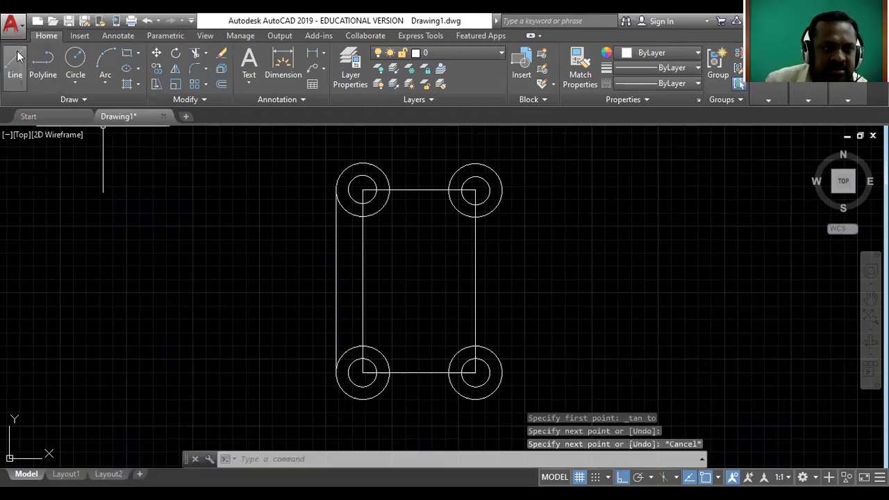
Step: Draw lines tangent to the outer circles along the plate's top and bottom edges
key("space")
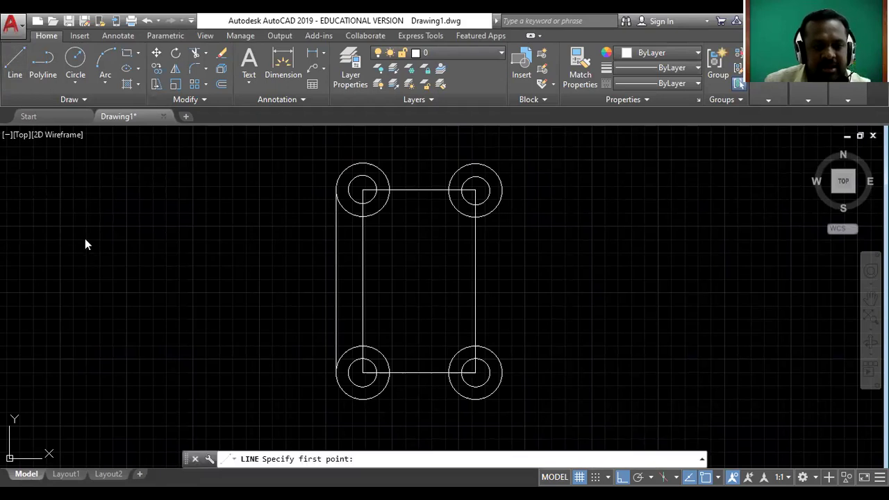
right_click(121, 362, "shift")
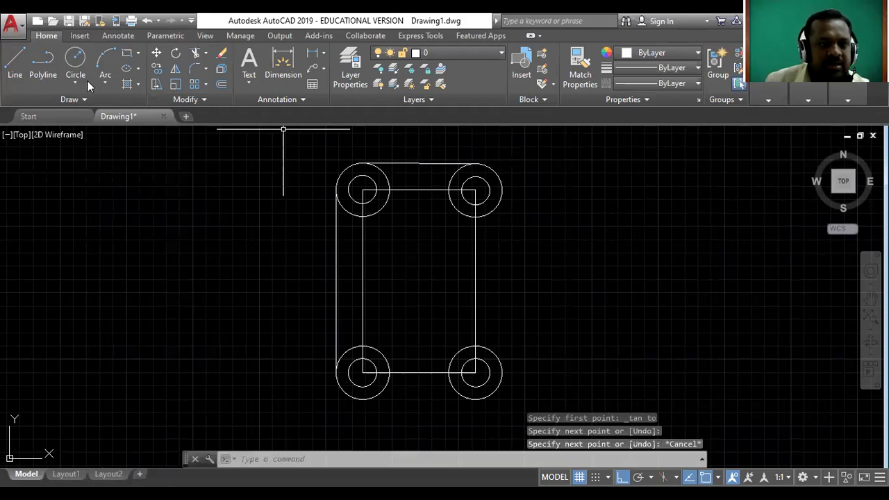
left_click(16, 60)
right_click(122, 444, "shift")
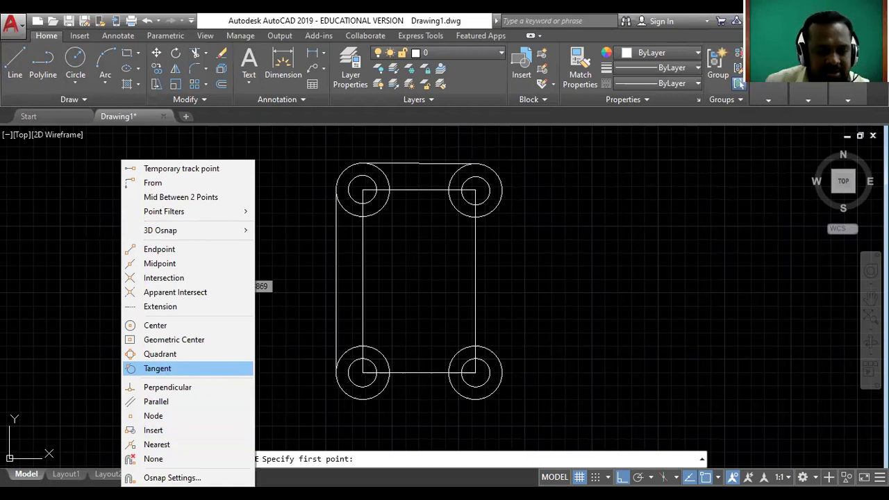
left_click(157, 368)
key("Escape")
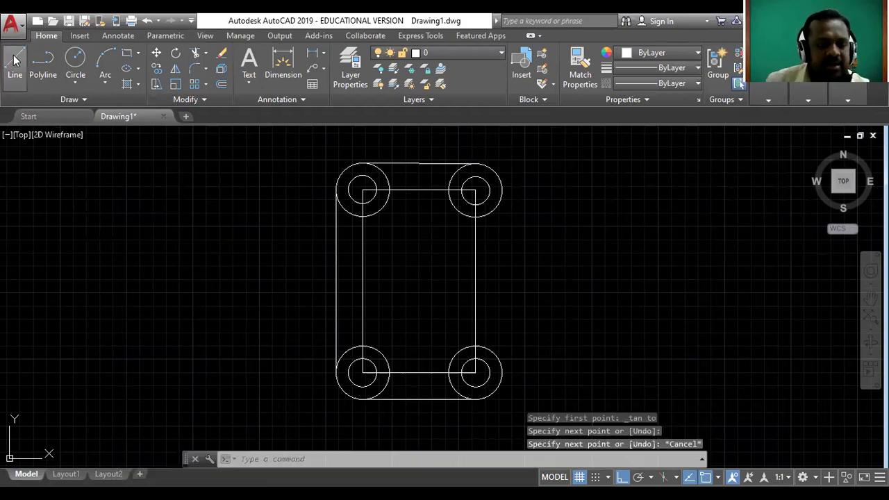
Step: Draw a line tangent to the two right outer circles to form the plate's right edge
key("Return")
right_click(61, 212, "shift")
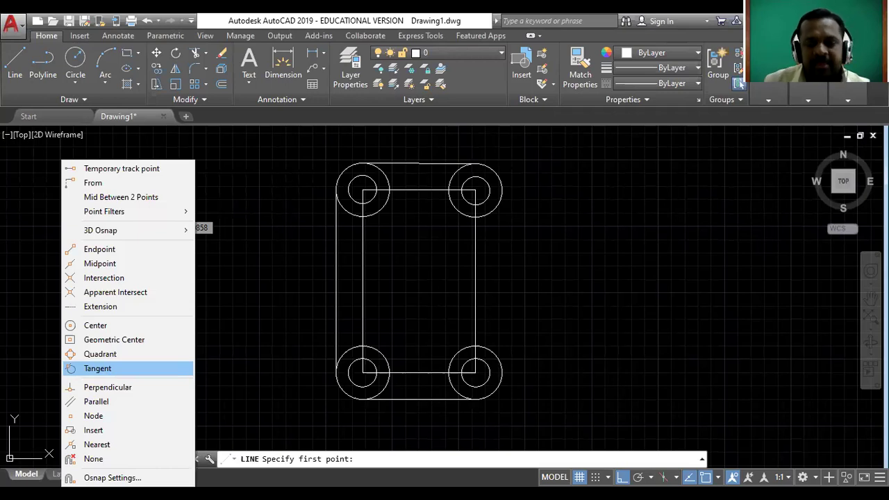
left_click(97, 368)
key("Escape")
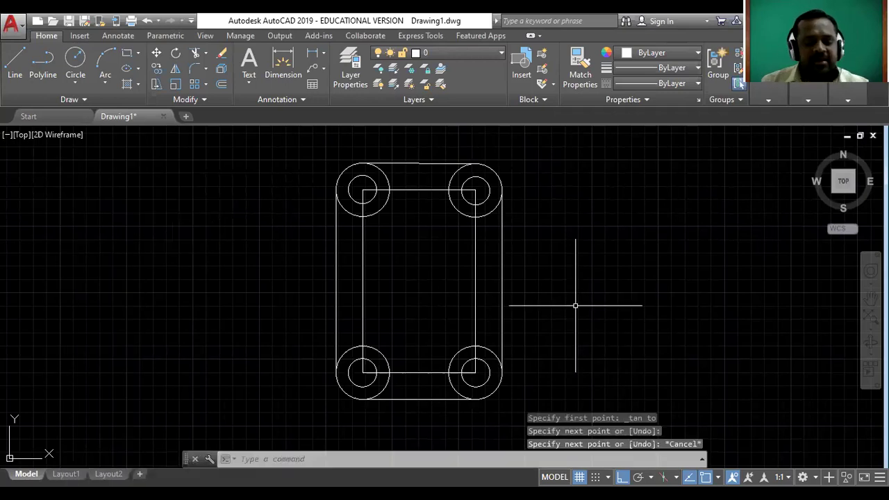
Step: Trim the inner arcs of the four outer circles and the construction rectangle's lines between the holes
type("T")
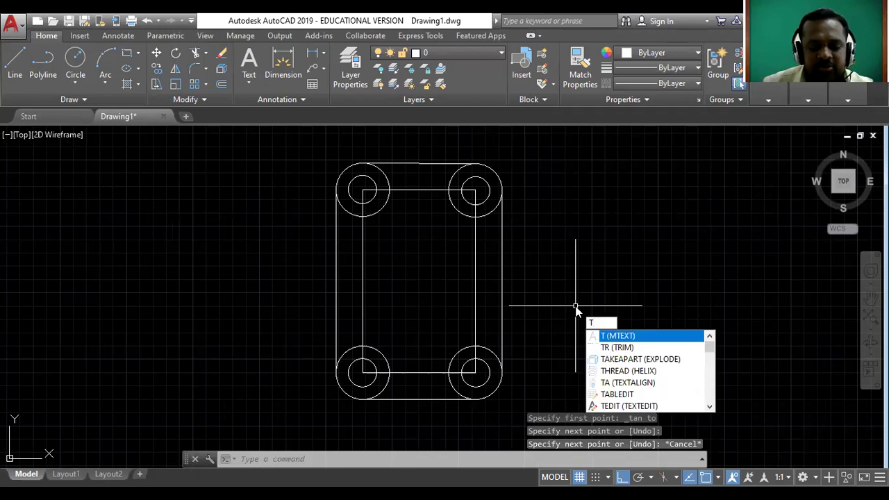
type("R")
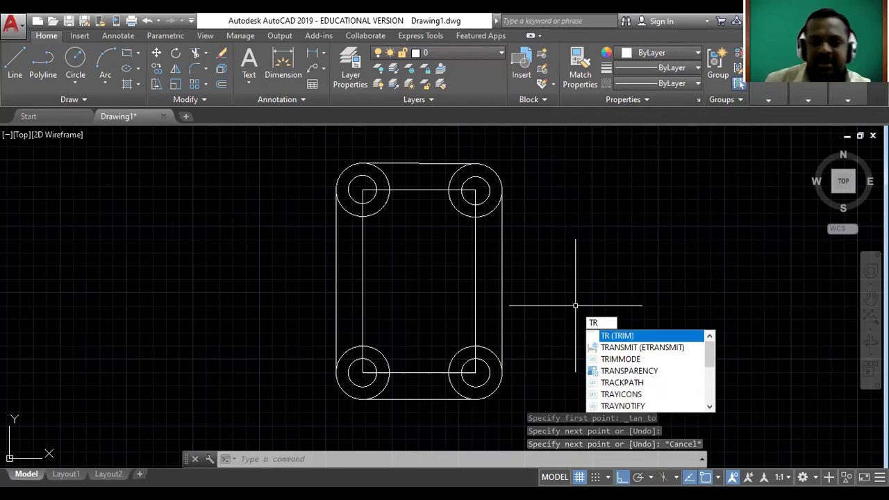
key("Return")
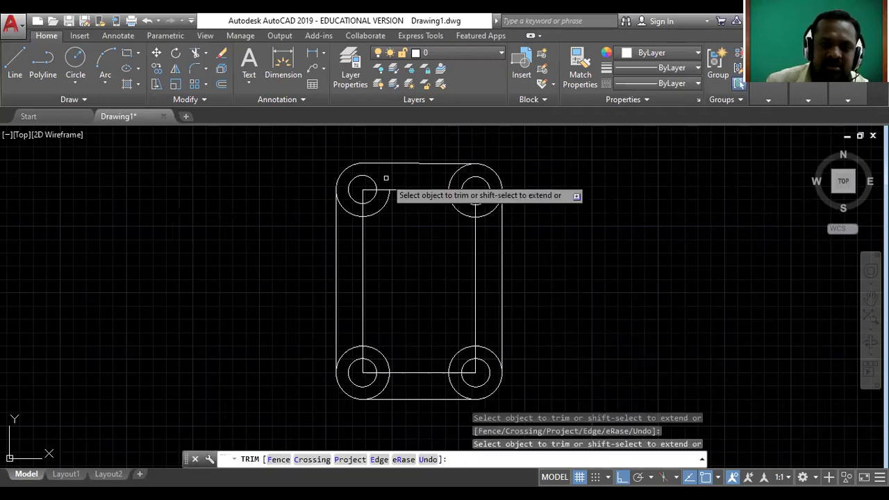
left_click(387, 179)
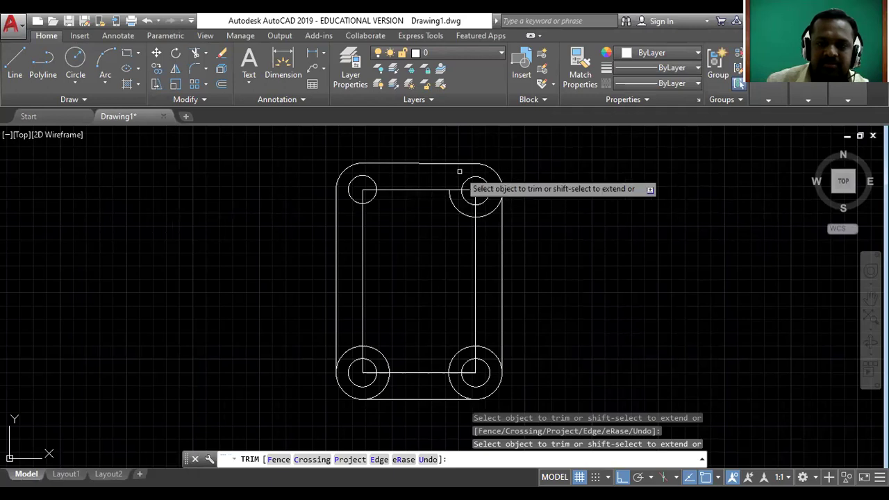
left_click(459, 171)
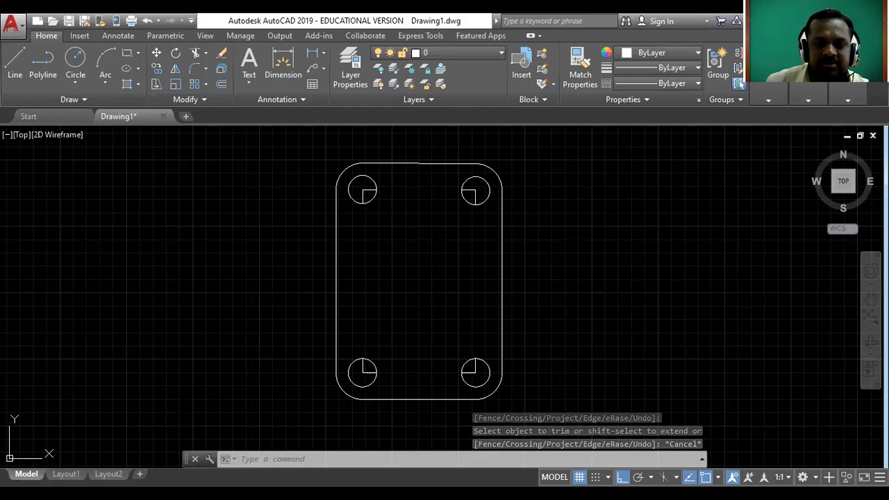
Step: Erase the leftover construction line segments inside the four holes
left_click(369, 189)
key("Delete")
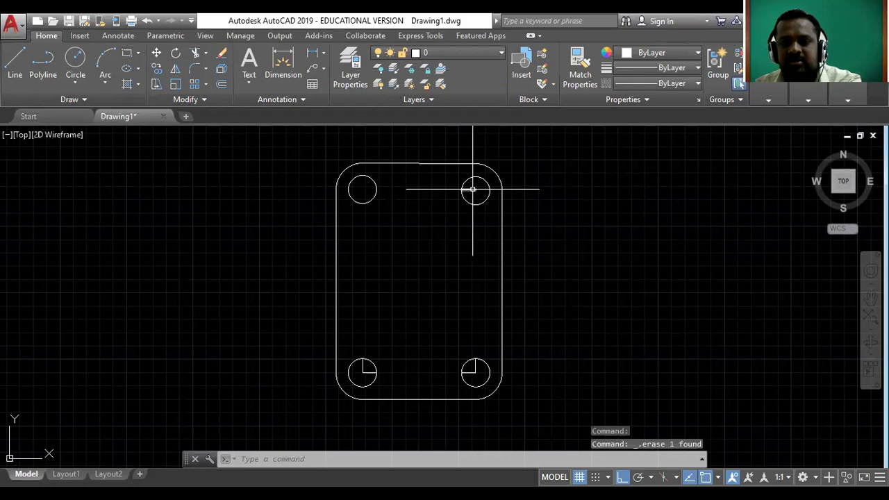
left_click(362, 366)
left_click(368, 370)
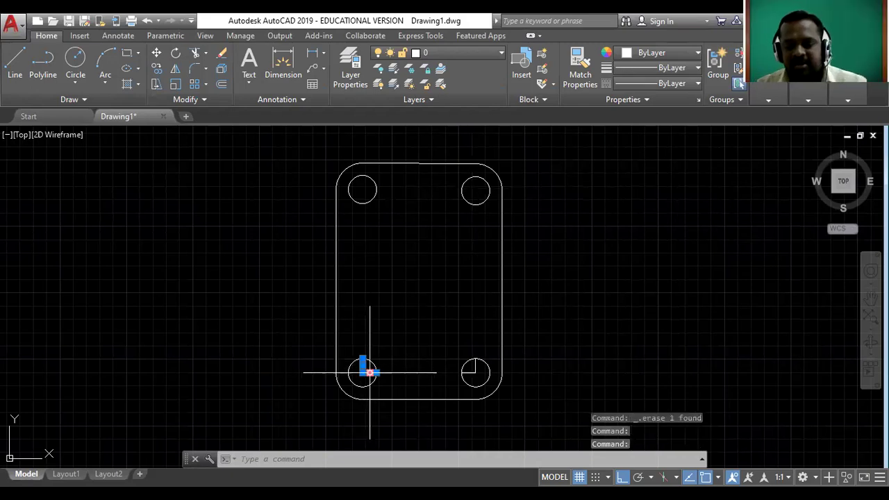
key("Delete")
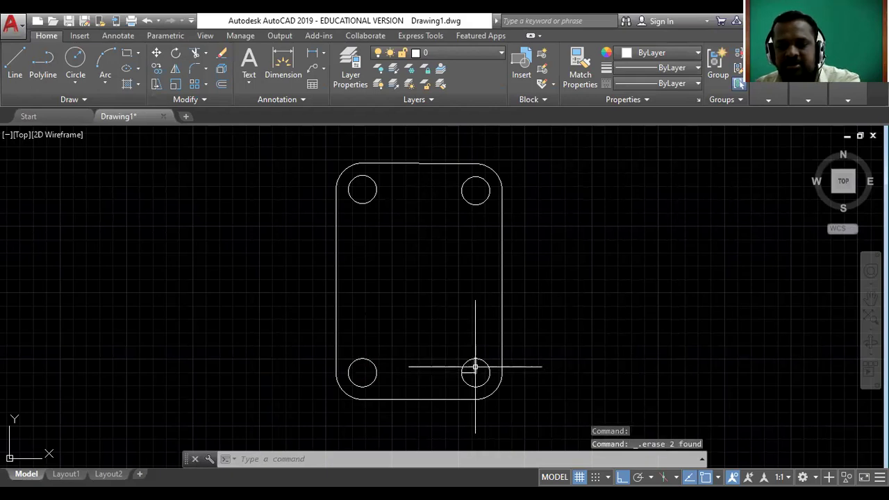
left_click(470, 369)
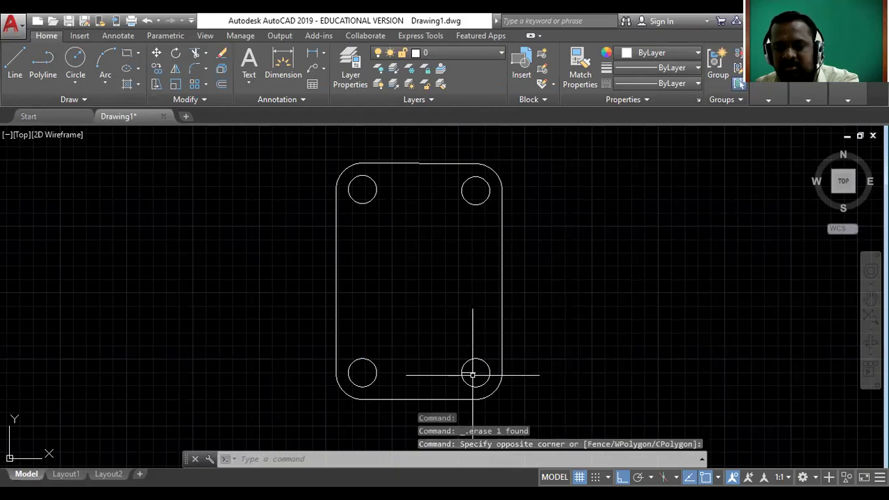
left_click(472, 373)
key("Delete")
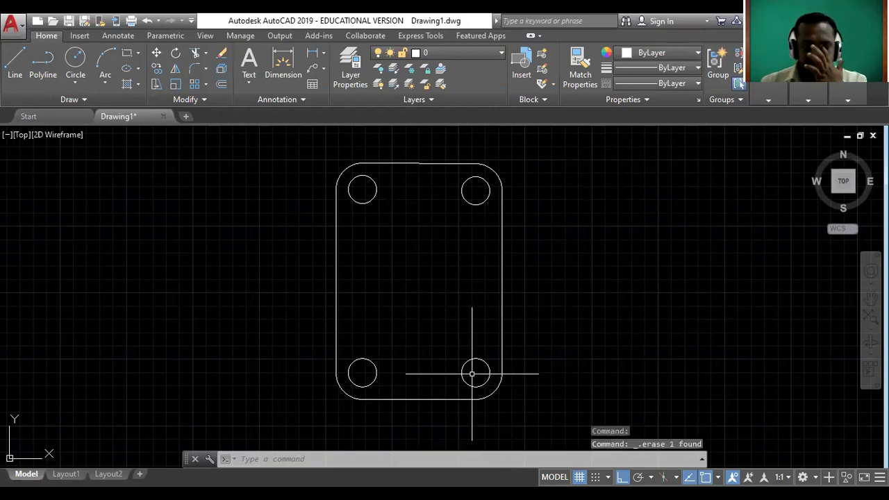
Step: Add a horizontal linear dimension between the centers of the two upper holes, placed above the plate
left_click(324, 54)
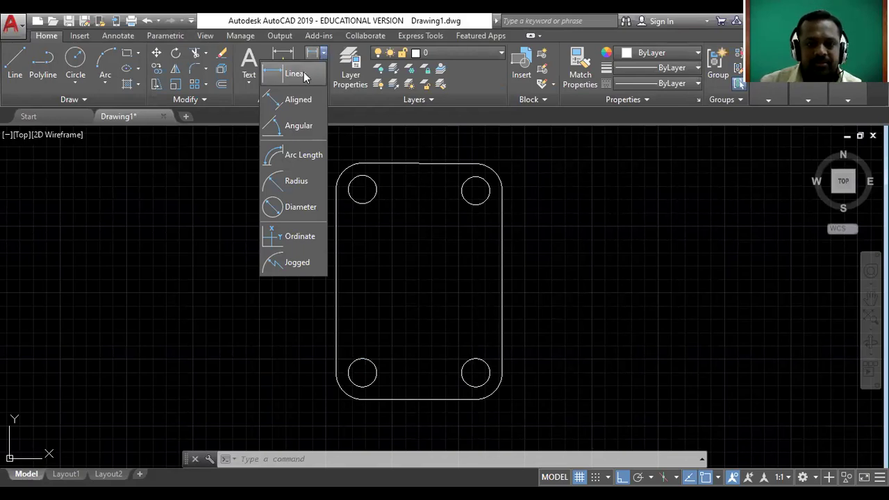
left_click(304, 73)
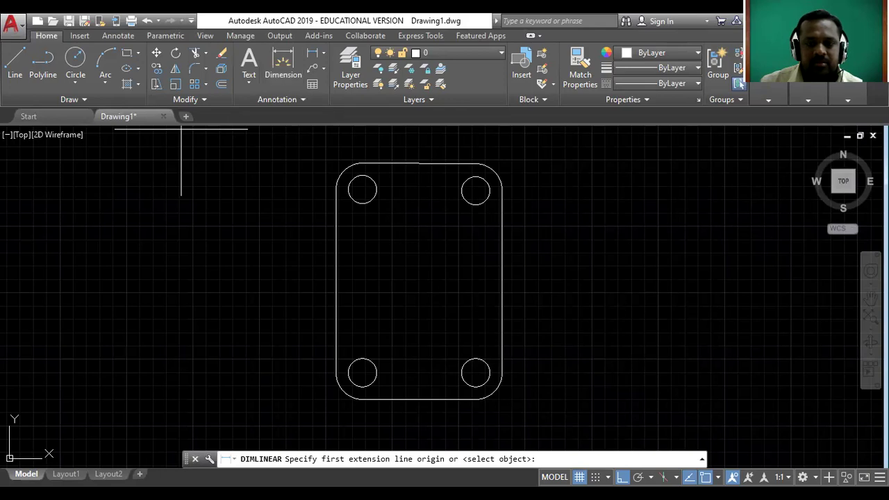
left_click(363, 190)
left_click(475, 190)
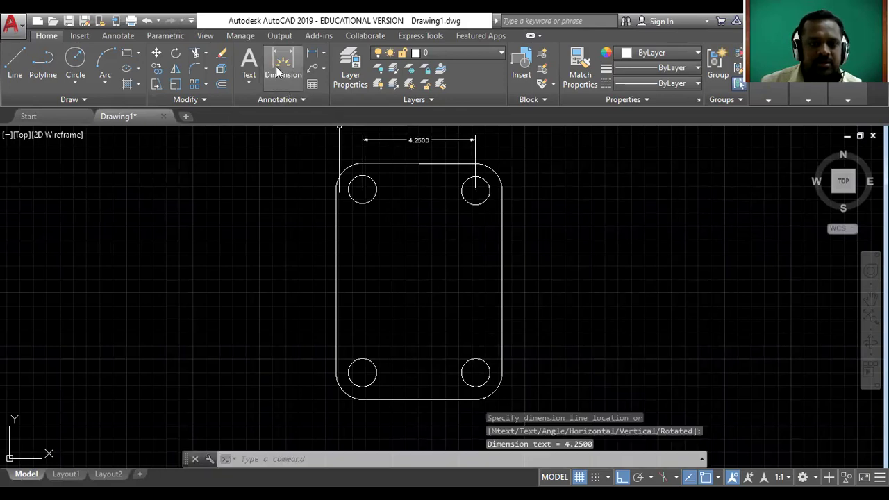
Step: Add a vertical linear dimension between the centers of the two right holes, placed outside the plate's right edge
left_click(324, 54)
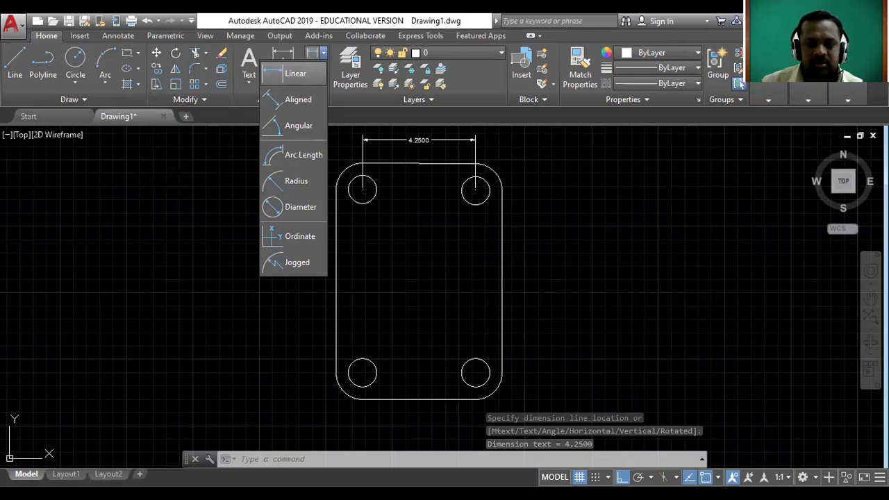
left_click(295, 73)
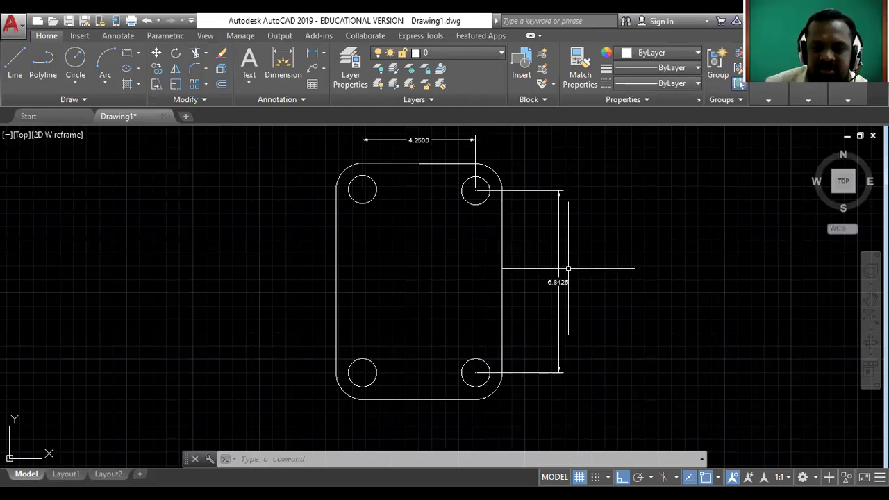
scroll(568, 268, "up", 2)
scroll(569, 268, "down", 2)
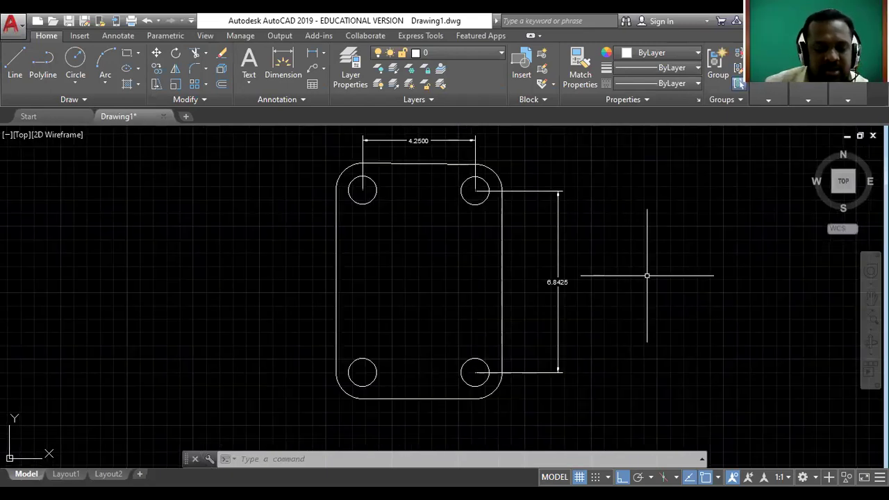
Step: Set the Standard dimension style's text height to 1
type("D")
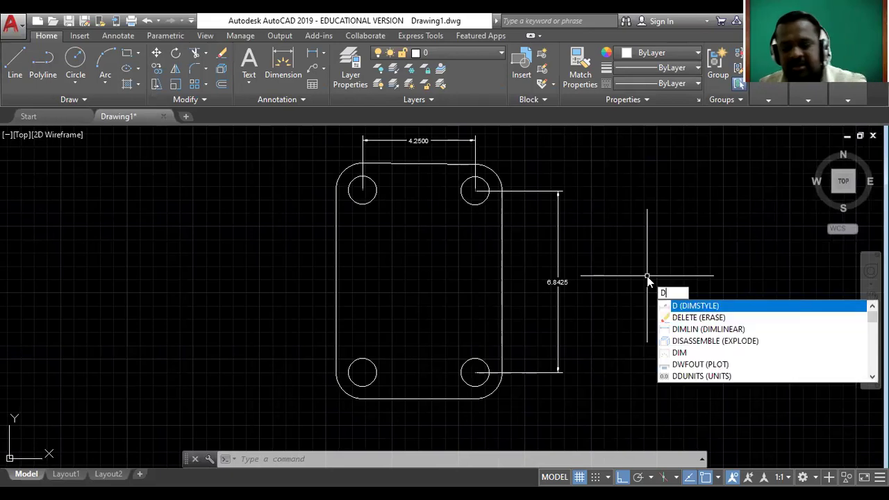
key("Return")
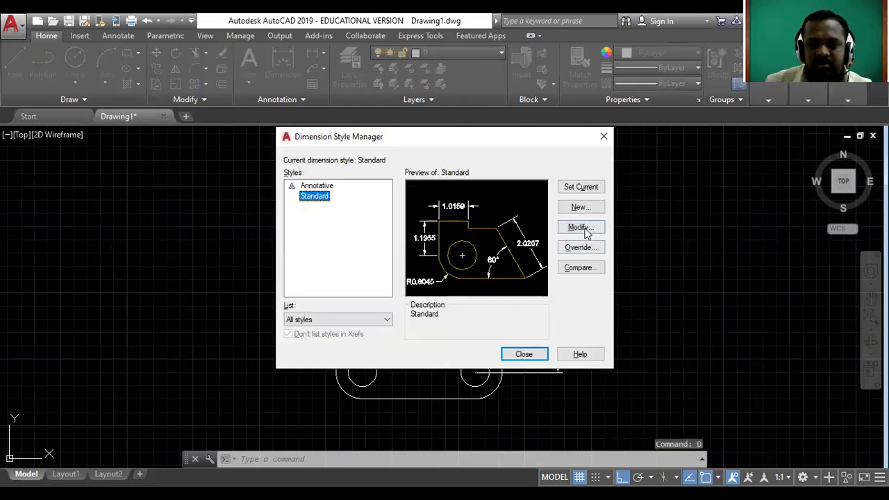
left_click(580, 227)
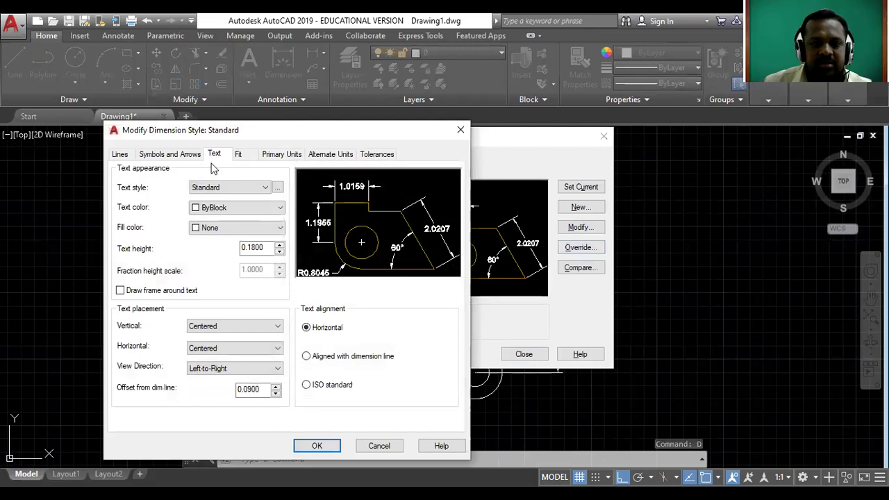
left_click_drag(273, 247, 231, 247)
type("1")
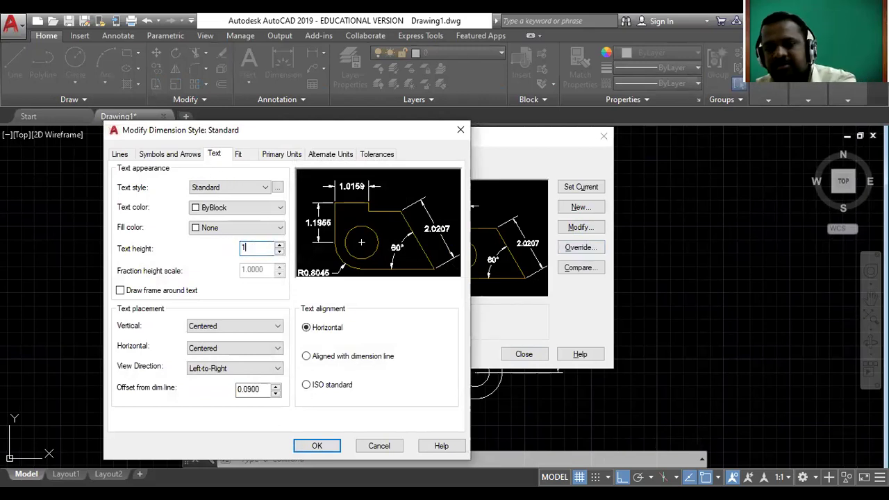
left_click(311, 447)
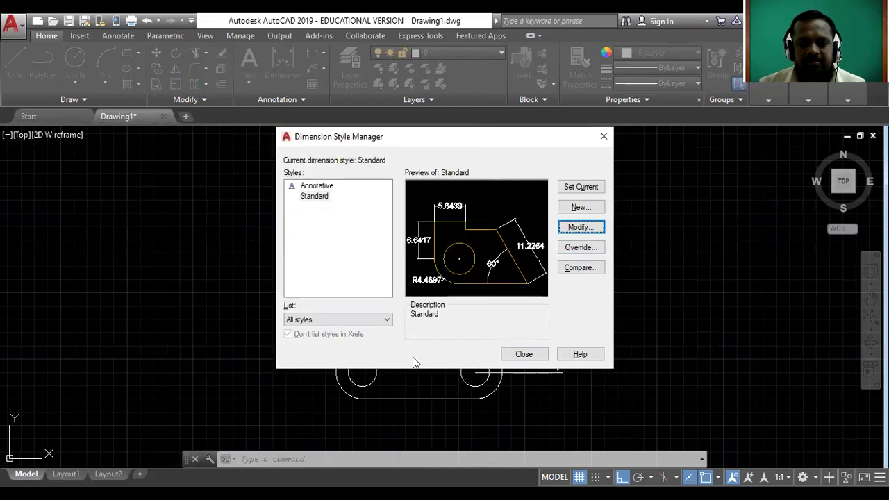
left_click(524, 355)
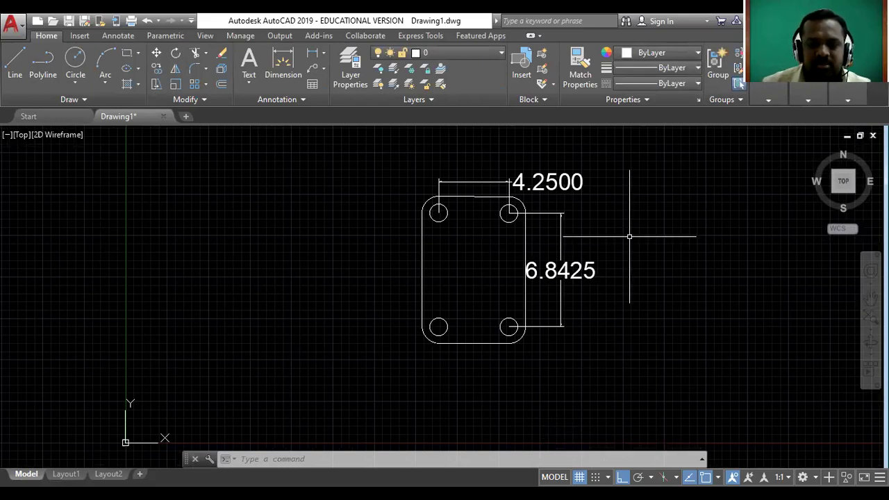
scroll(537, 226, "up", 2)
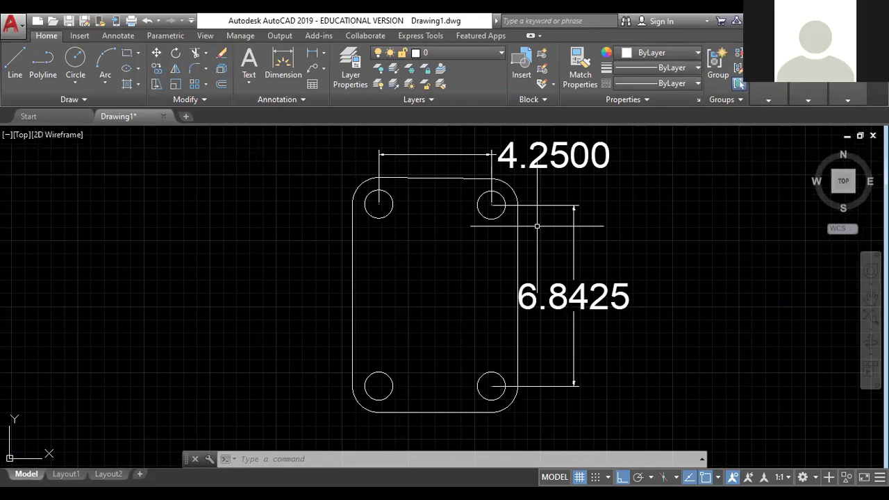
Step: Add a radius dimension to the plate's upper-left corner arc, with its text outside the plate
left_click(325, 54)
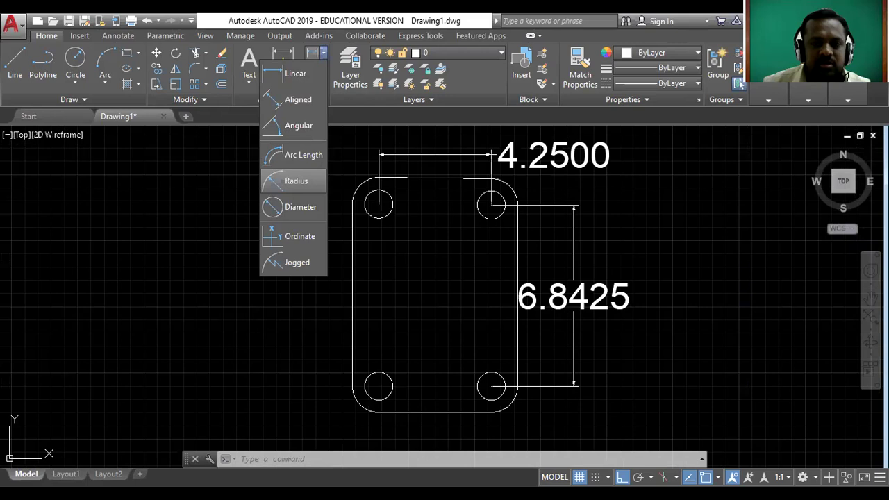
left_click(296, 180)
left_click(354, 195)
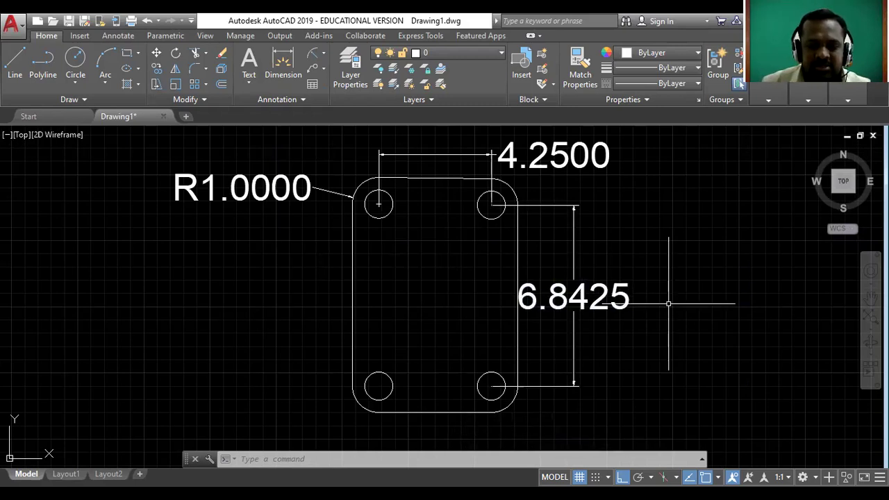
Step: Set the Standard dimension style's text height to 0.75
type("D")
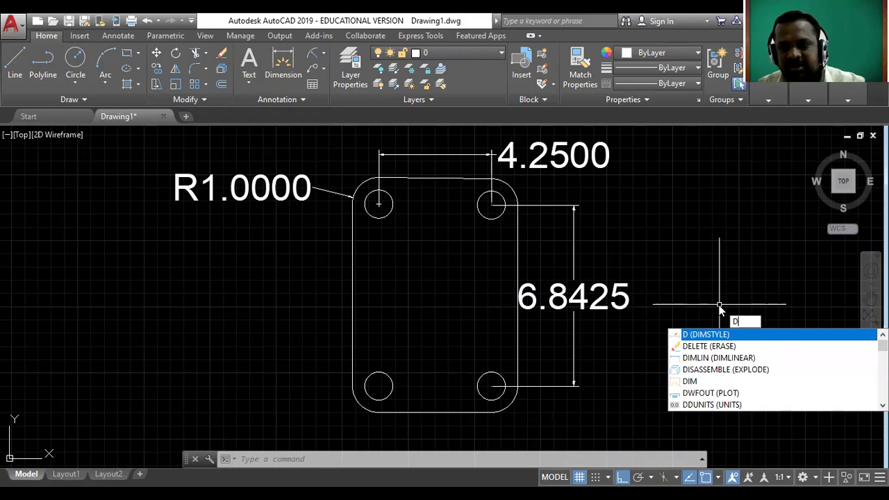
key("Return")
left_click(582, 229)
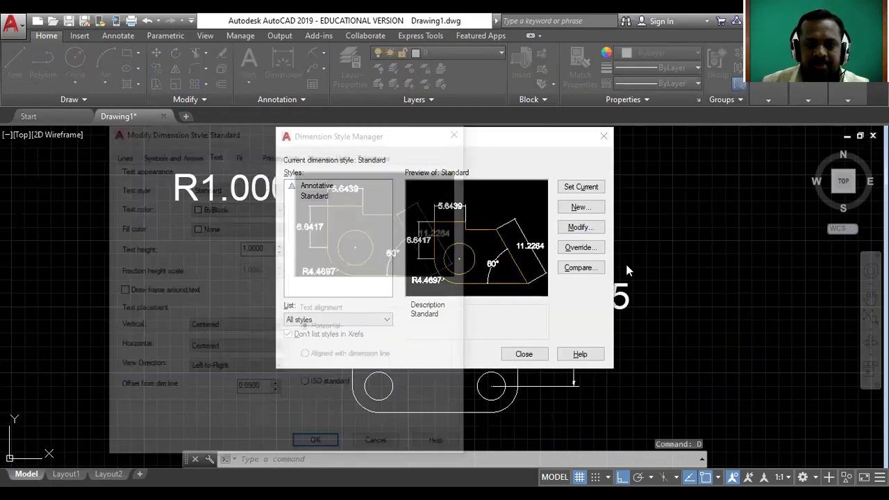
left_click_drag(268, 248, 223, 253)
type("0.98")
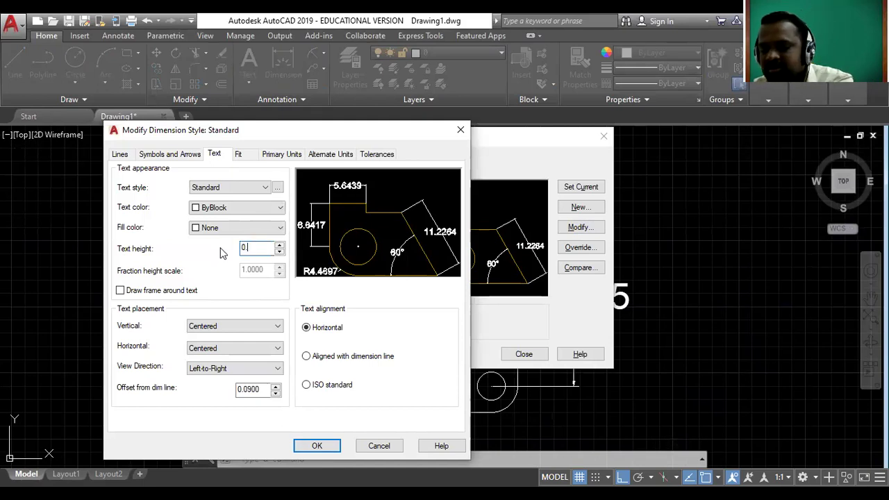
key("BackSpace")
key("BackSpace")
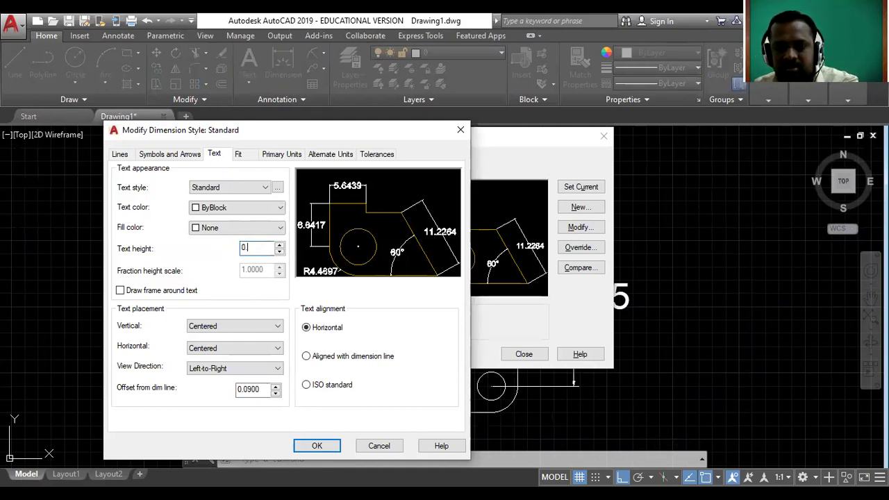
type("75")
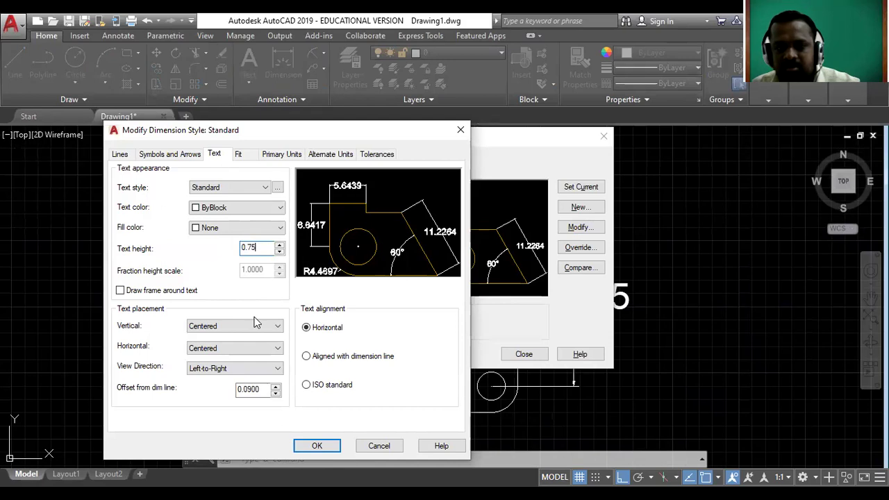
left_click(314, 447)
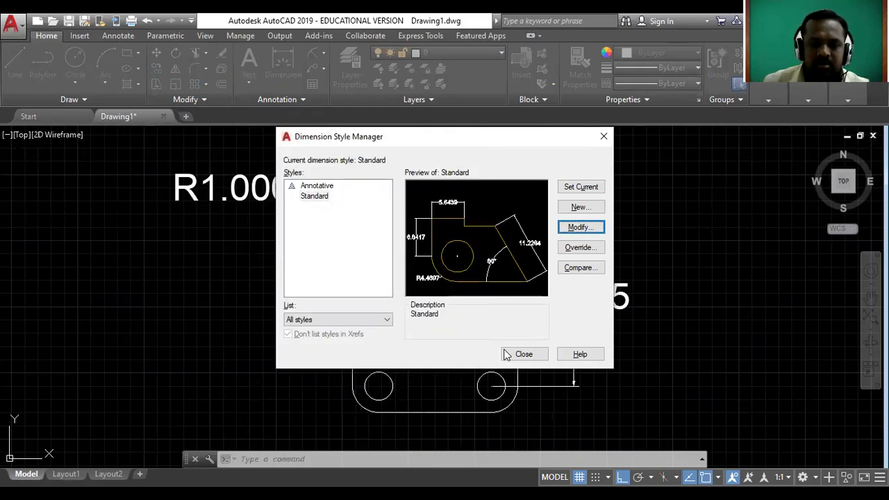
left_click(522, 355)
scroll(615, 324, "down", 1)
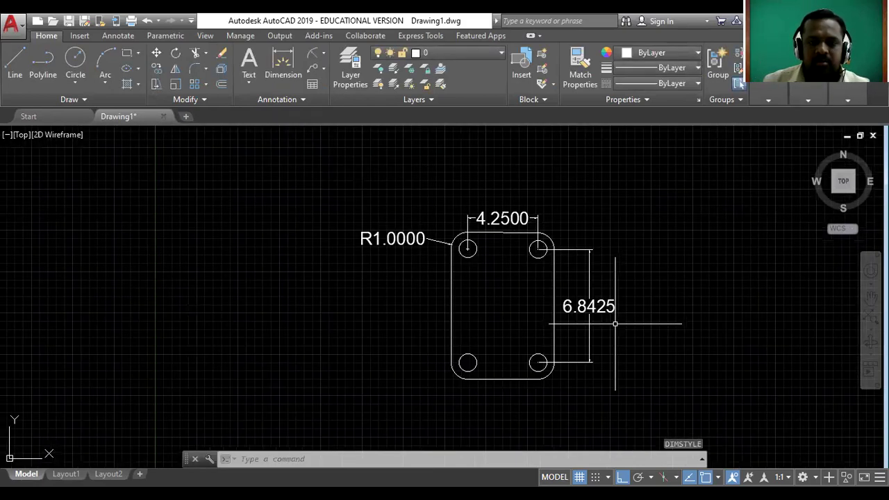
scroll(610, 314, "up", 1)
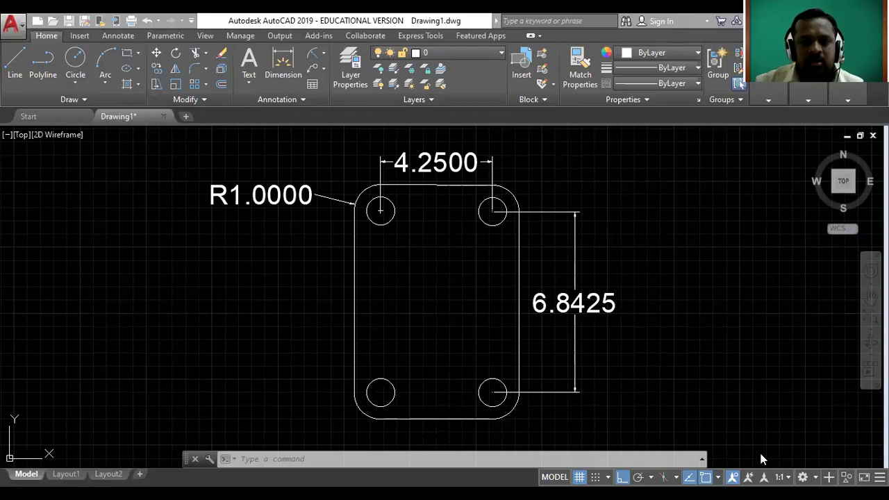
Step: Switch to the reference slide show and advance to the drawing of five concentric circle pairs joined by R80 arcs
key("alt+Tab")
key("Right")
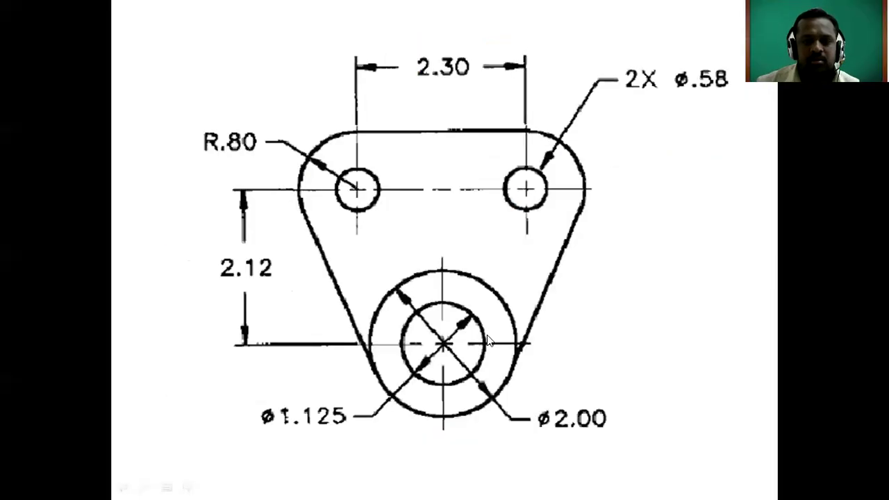
key("Right")
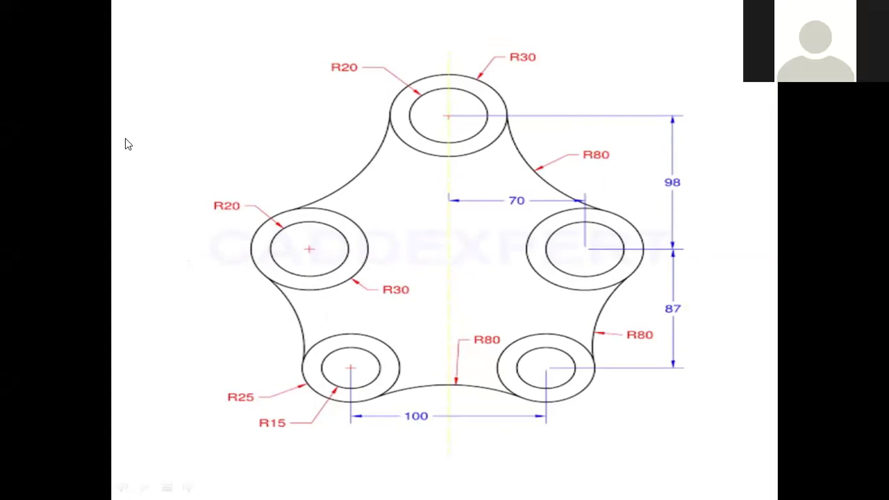
Step: Trace the slide's upper-right R80 arc in red ink and start a note in the blank upper-left area
key("ctrl+p")
mouse_move(509, 115)
left_mouse_down()
mouse_move(534, 160)
mouse_move(589, 204)
left_mouse_up()
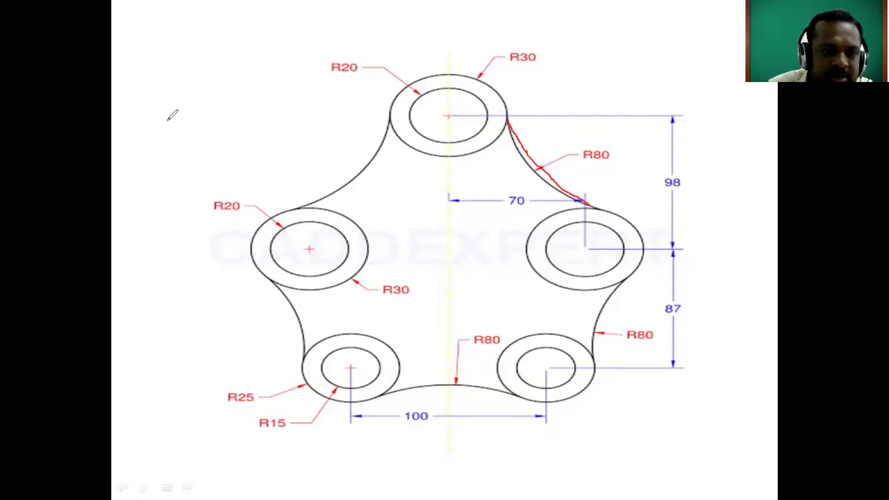
left_click_drag(139, 64, 145, 79)
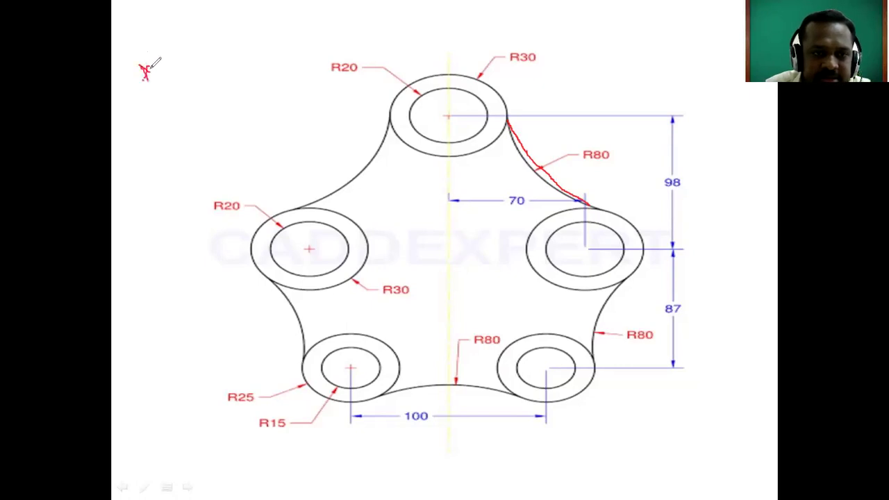
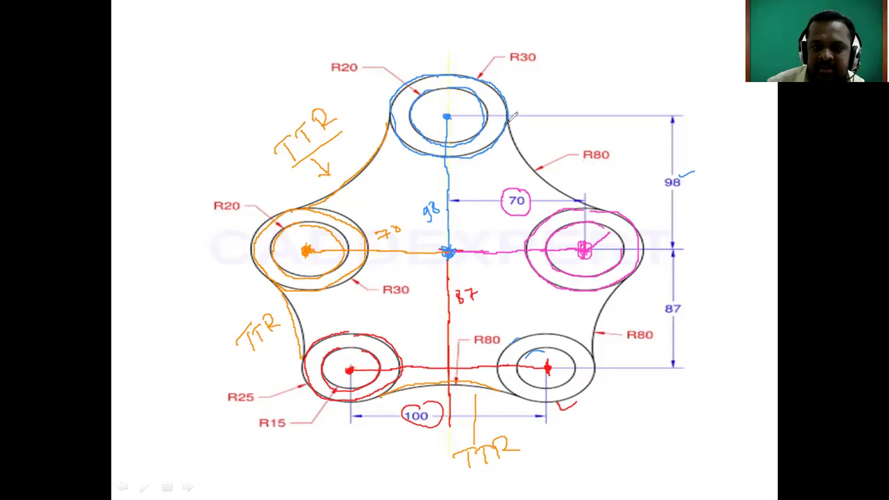
Step: Label the slide's two right-hand R80 arcs TTR in orange ink and add an arrow to a circled 80
mouse_move(547, 132)
left_mouse_down()
mouse_move(560, 142)
mouse_move(569, 129)
mouse_move(571, 143)
mouse_move(576, 119)
mouse_move(603, 135)
left_mouse_up()
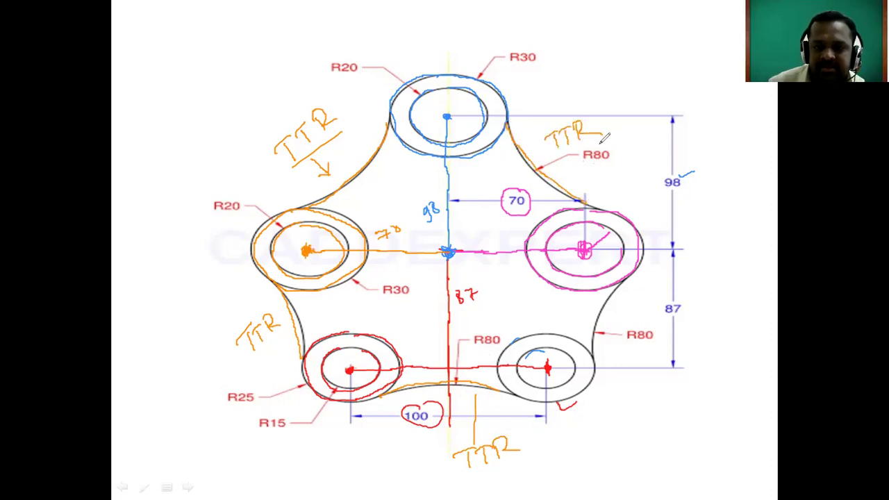
mouse_move(617, 310)
left_mouse_down()
mouse_move(629, 309)
mouse_move(614, 297)
mouse_move(594, 350)
mouse_move(614, 312)
mouse_move(628, 320)
mouse_move(660, 286)
mouse_move(671, 306)
mouse_move(686, 290)
left_mouse_up()
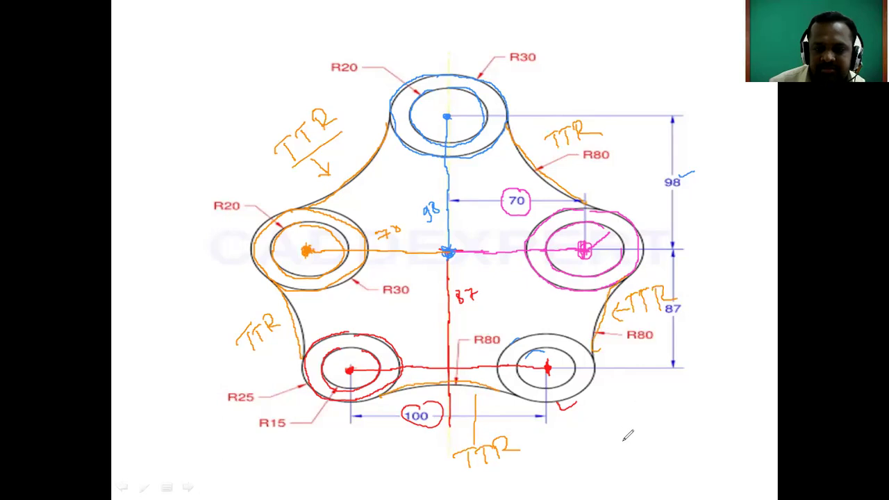
left_click_drag(599, 340, 618, 382)
mouse_move(649, 434)
left_mouse_down()
mouse_move(680, 424)
mouse_move(692, 428)
mouse_move(683, 436)
mouse_move(679, 410)
left_mouse_up()
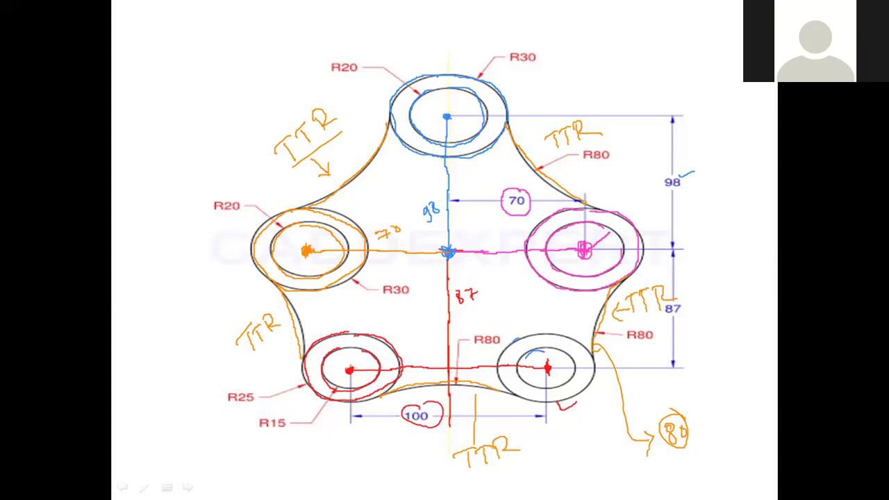
Step: Switch back to AutoCAD and erase the entire plate drawing with its dimensions
key("alt+Tab")
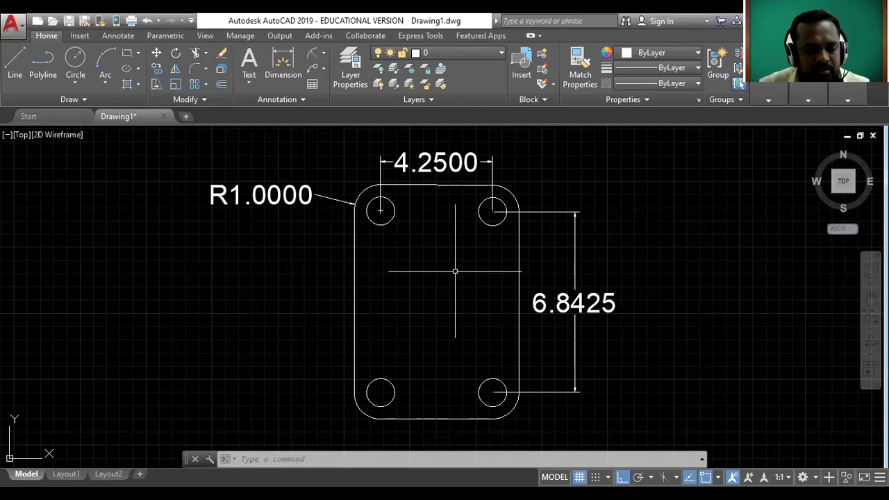
key("ctrl+a")
key("Delete")
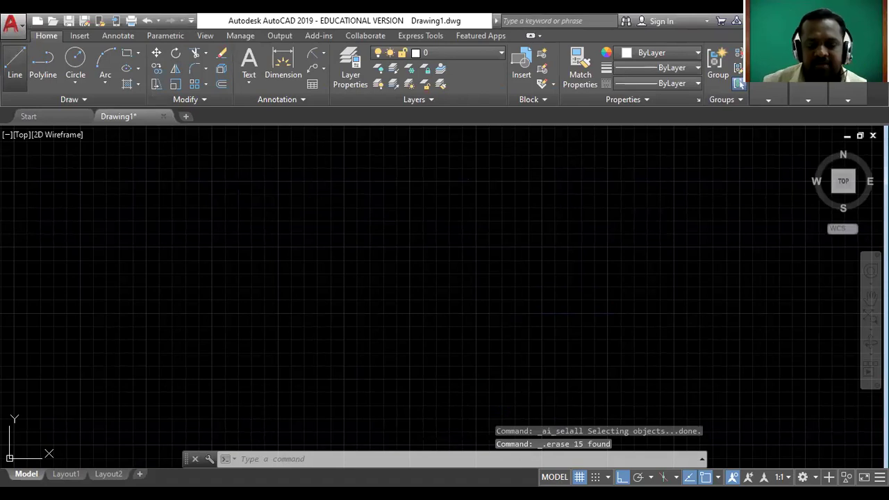
Step: Draw a horizontal line 100 units long in the empty drawing as the base between the two lower circle centres
left_click(14, 62)
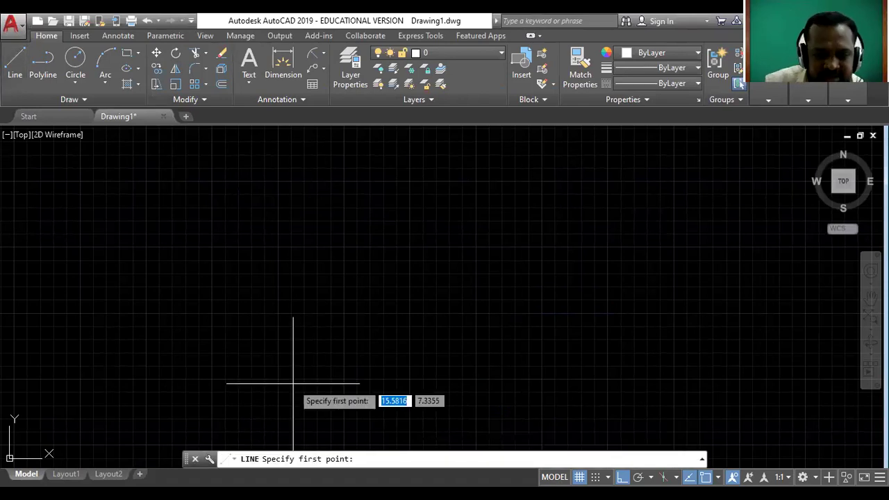
left_click(294, 383)
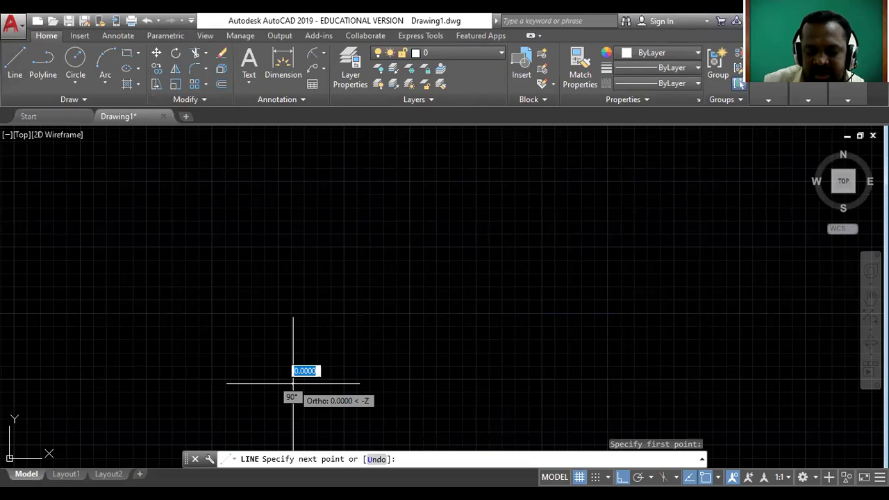
type("100")
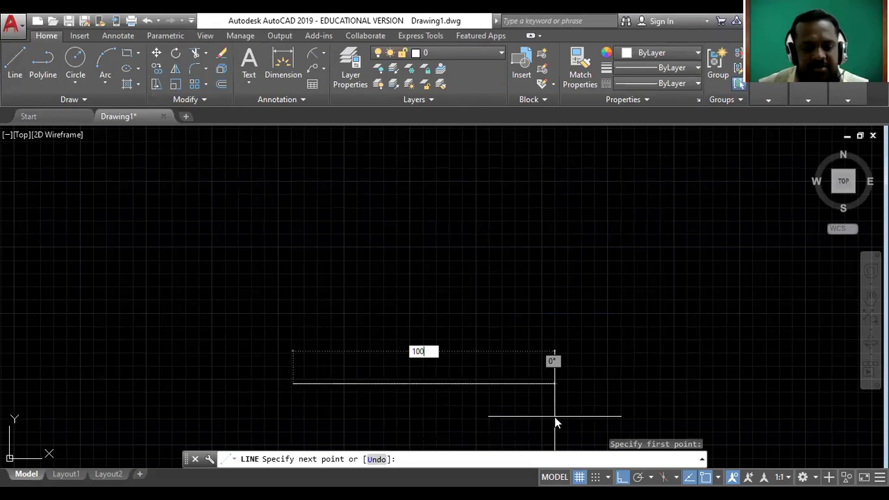
key("Return")
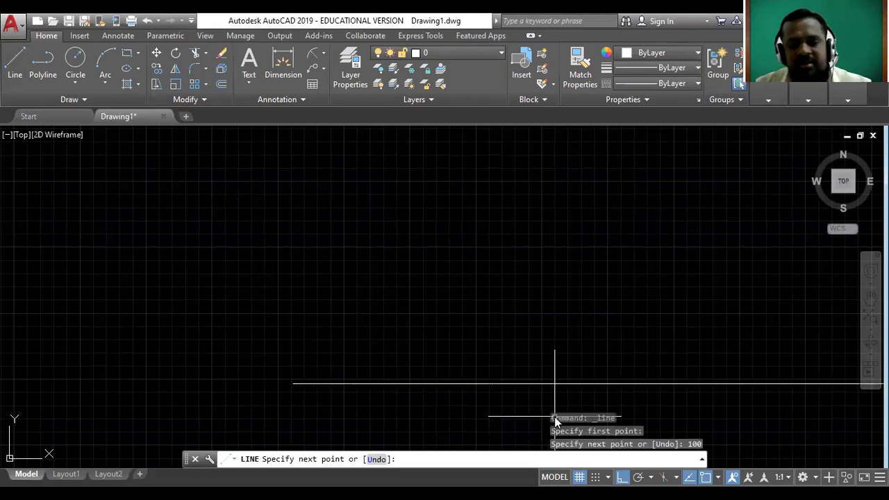
key("Escape")
Step: Run UCSICON with the Noorigin option so the UCS icon stays away from the drawing origin
scroll(516, 304, "down", 5)
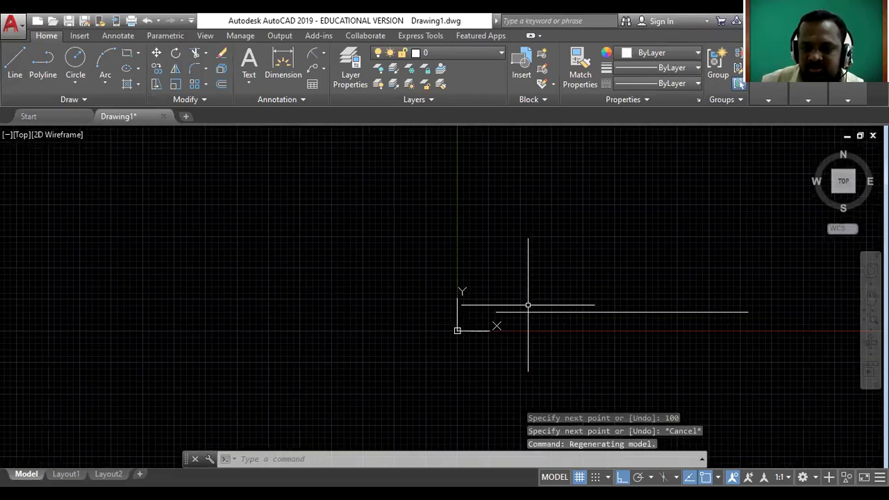
left_click(870, 298)
mouse_move(681, 311)
left_mouse_down()
mouse_move(396, 358)
mouse_move(429, 347)
left_mouse_up()
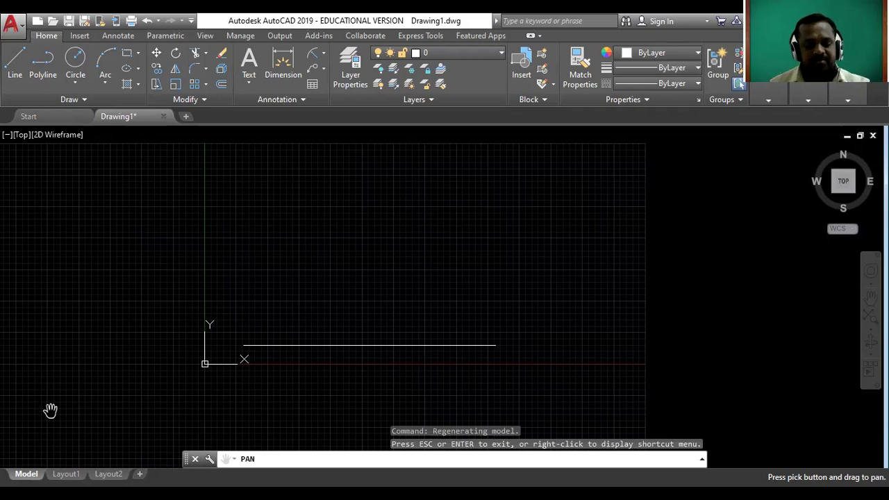
key("Escape")
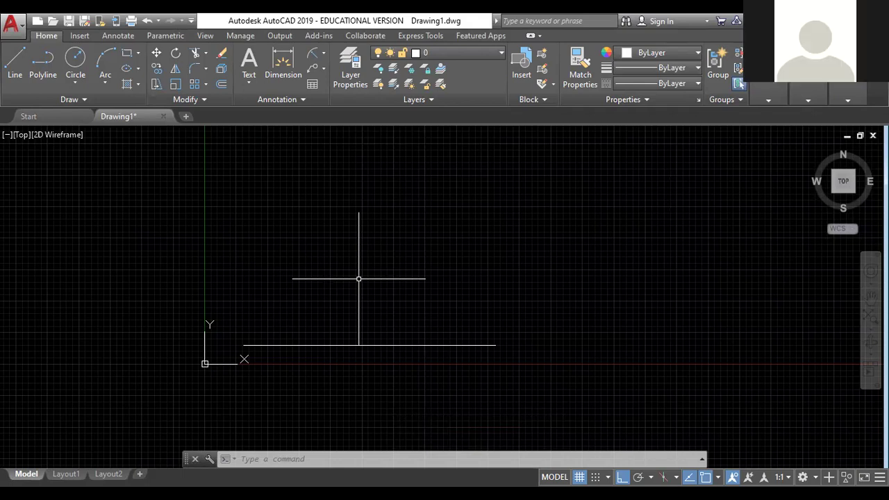
type("UCS")
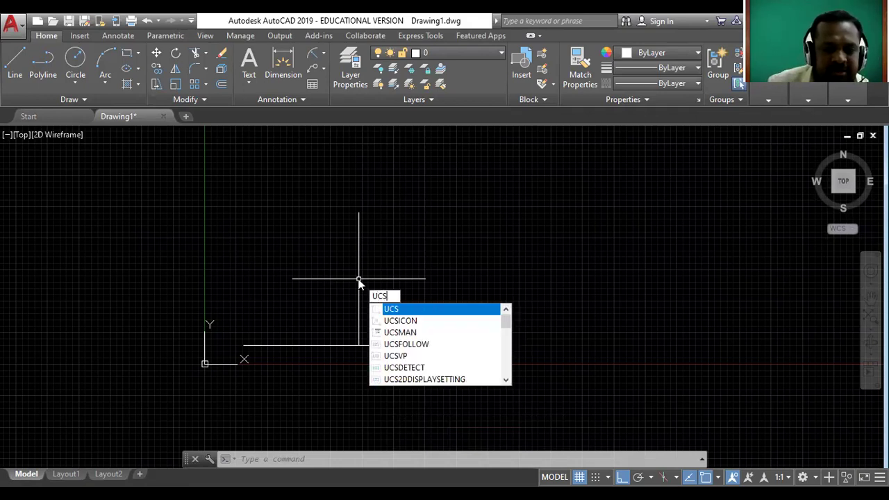
left_click(415, 323)
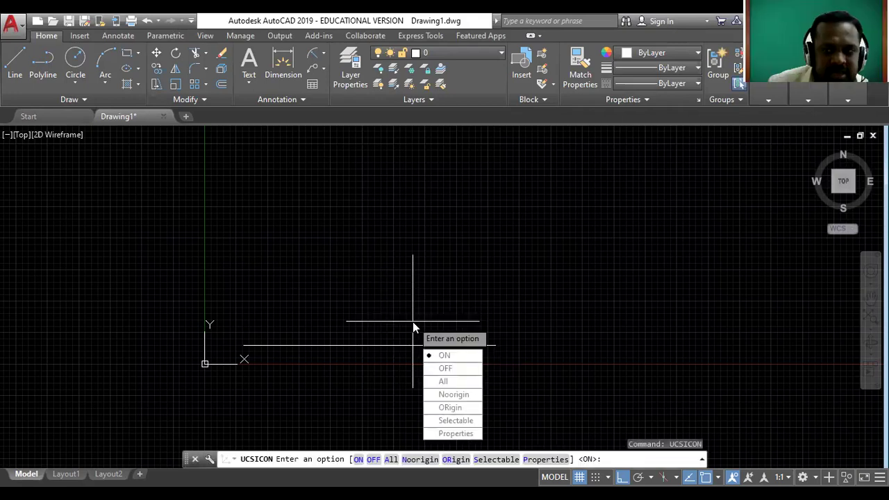
left_click(450, 396)
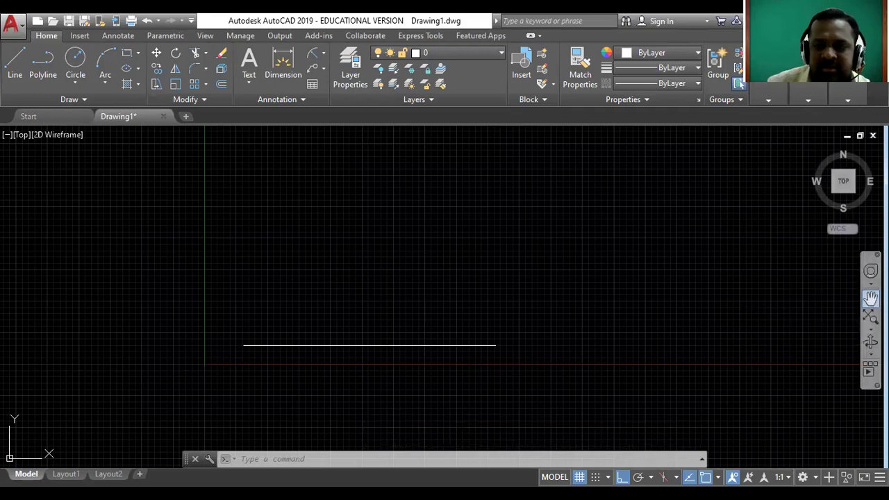
Step: Check the reference slide and draw a centre-radius circle of radius 15 centred on the base line's left endpoint
left_click(870, 297)
left_click_drag(506, 351, 574, 352)
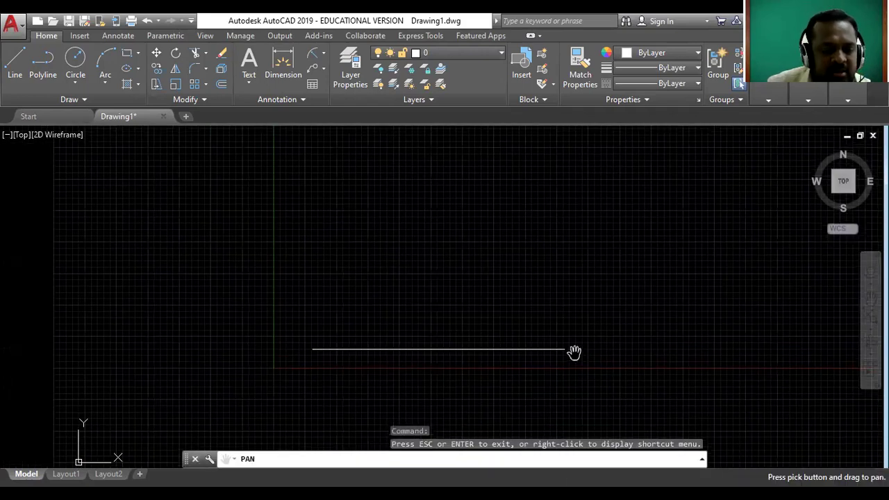
key("Escape")
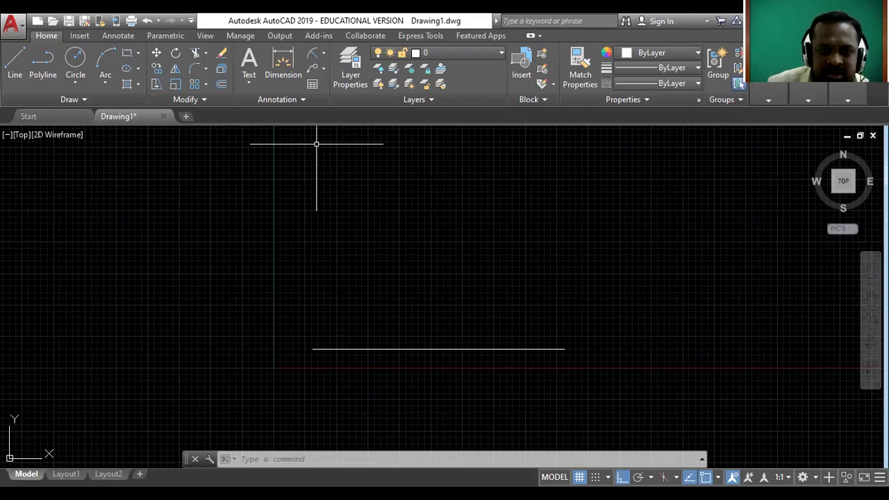
key("alt+Tab")
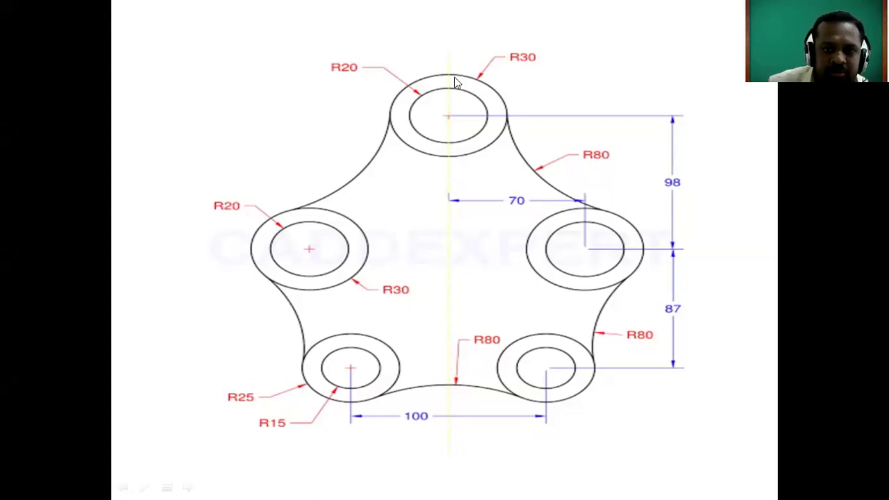
key("alt+Tab")
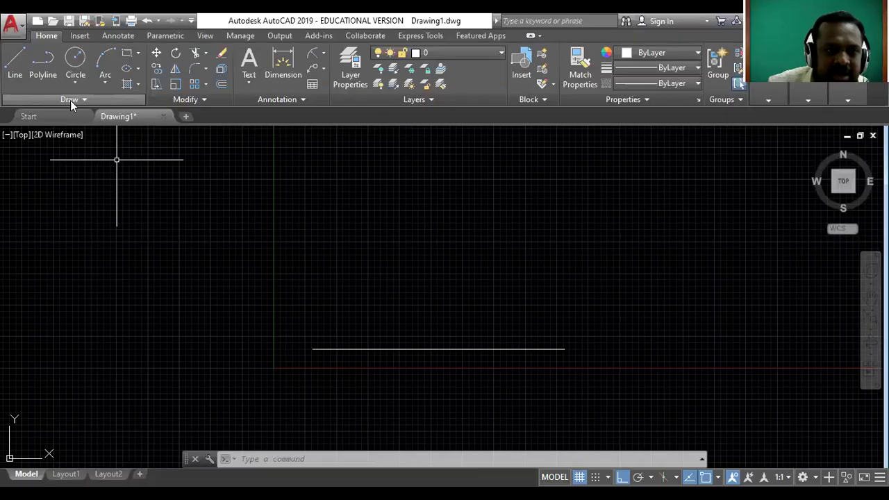
left_click(74, 79)
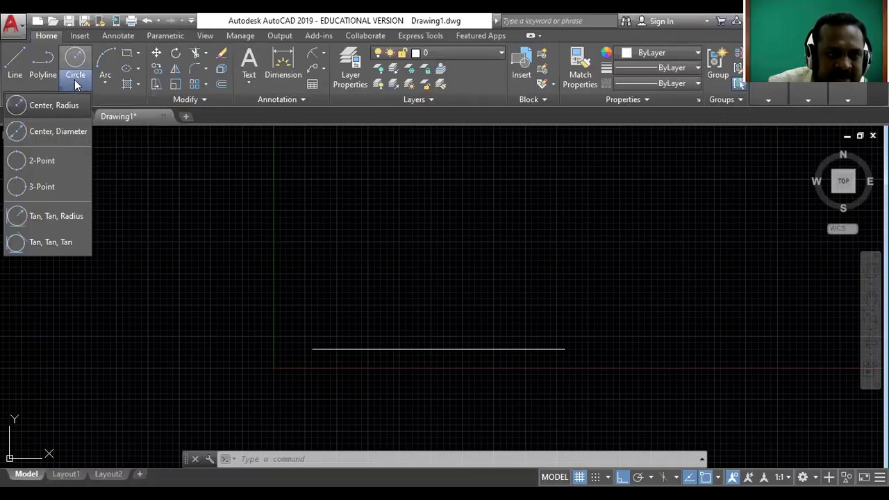
left_click(55, 101)
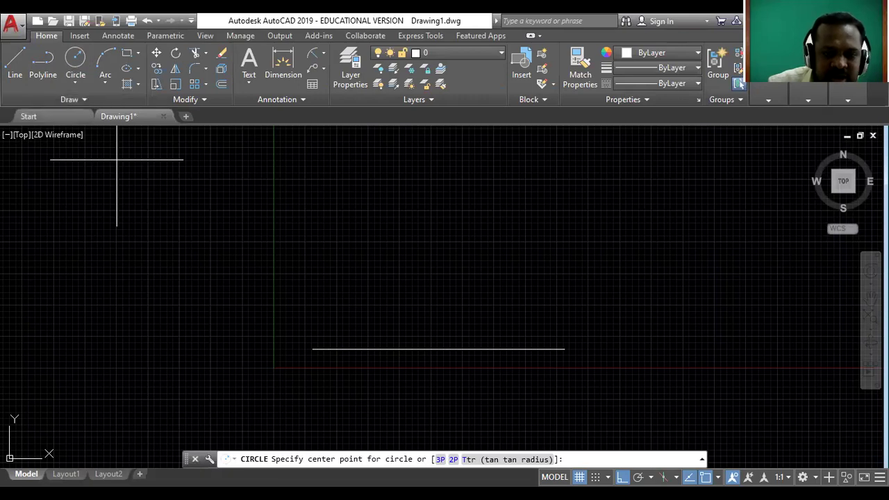
left_click(312, 350)
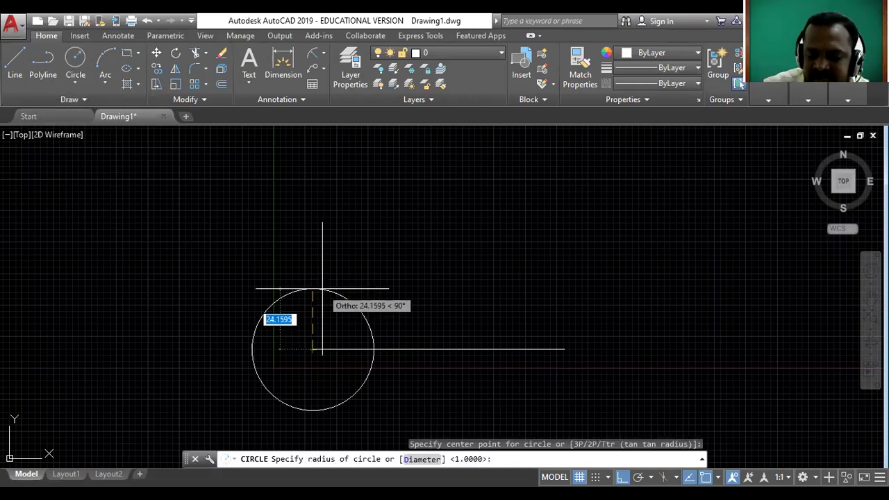
type("15")
key("Return")
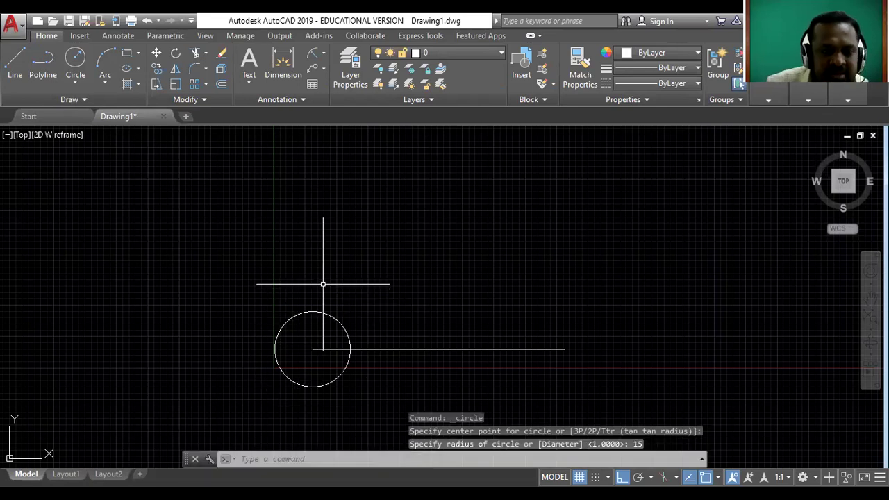
Step: Draw a concentric circle of radius 25 around the small circle at the base line's left endpoint
left_click(76, 85)
left_click(48, 103)
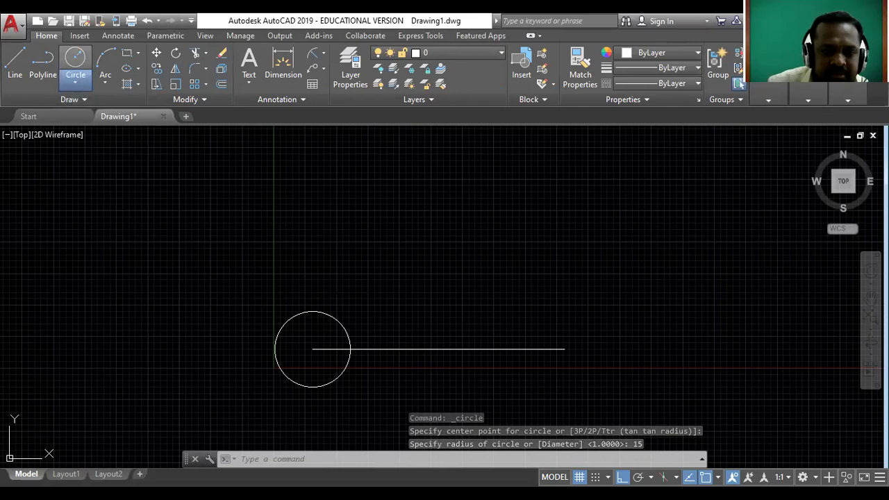
left_click(313, 348)
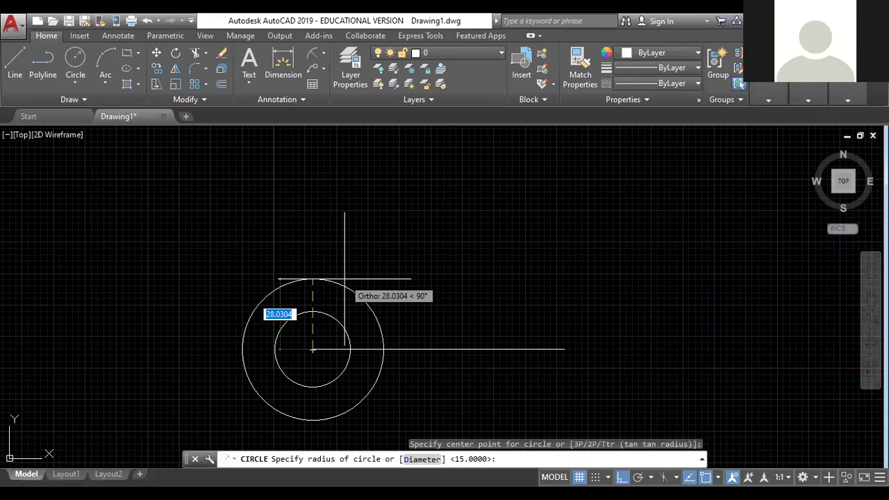
type("25")
key("Return")
key("Escape")
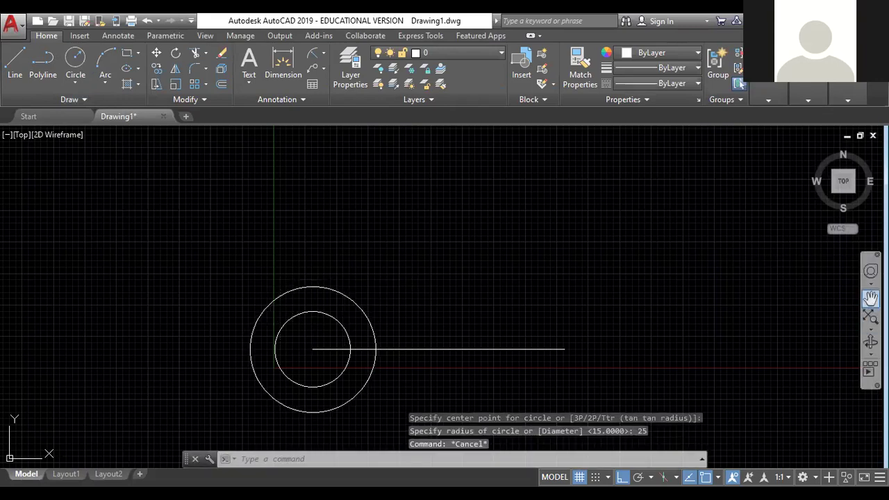
Step: Copy both concentric circles from the base line's left endpoint to its right endpoint
left_click(870, 297)
left_click_drag(552, 344, 491, 329)
scroll(505, 315, "down", 1)
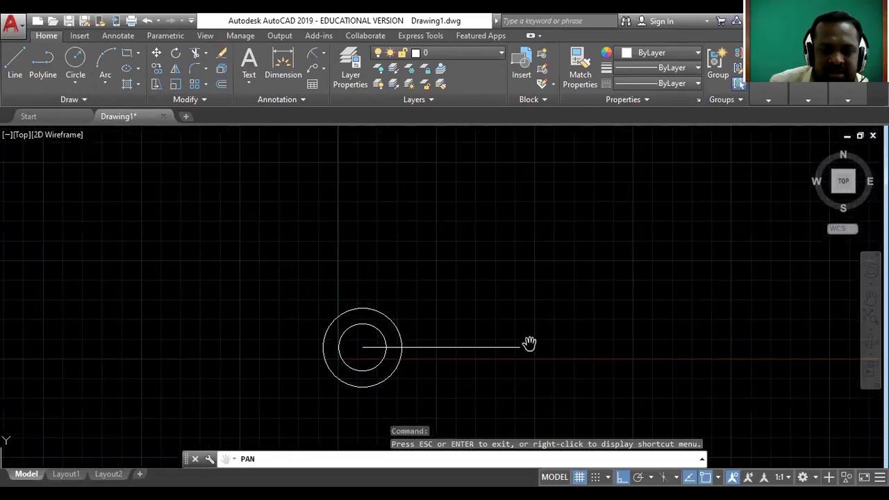
key("Escape")
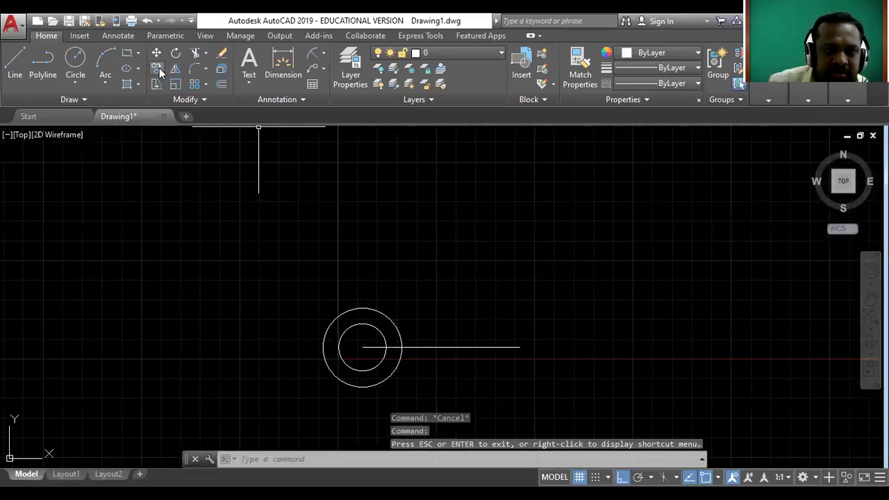
left_click(158, 72)
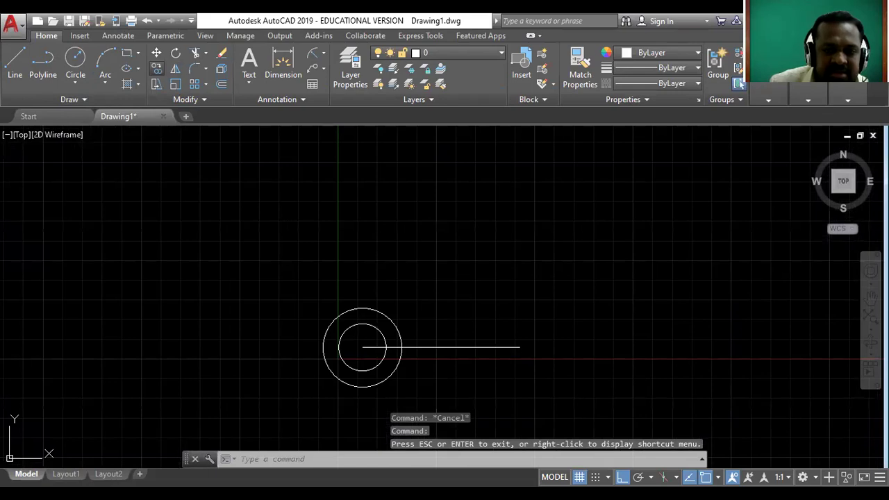
left_click(390, 319)
left_click(379, 331)
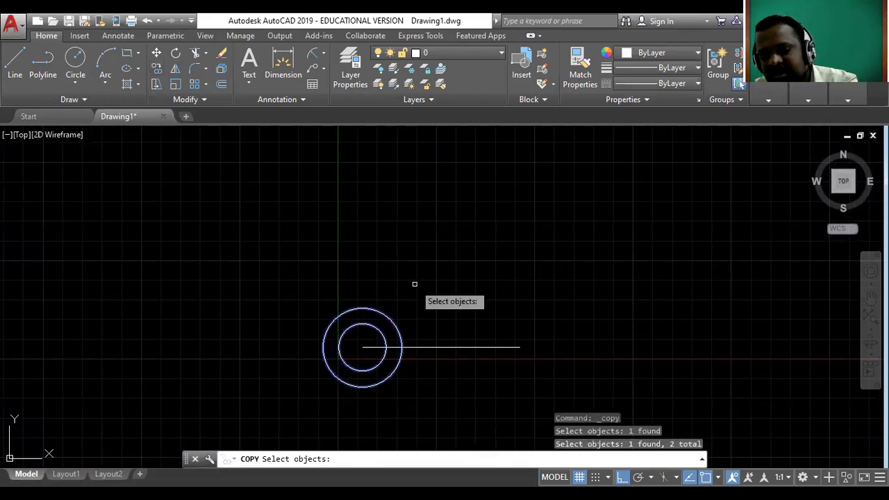
key("Return")
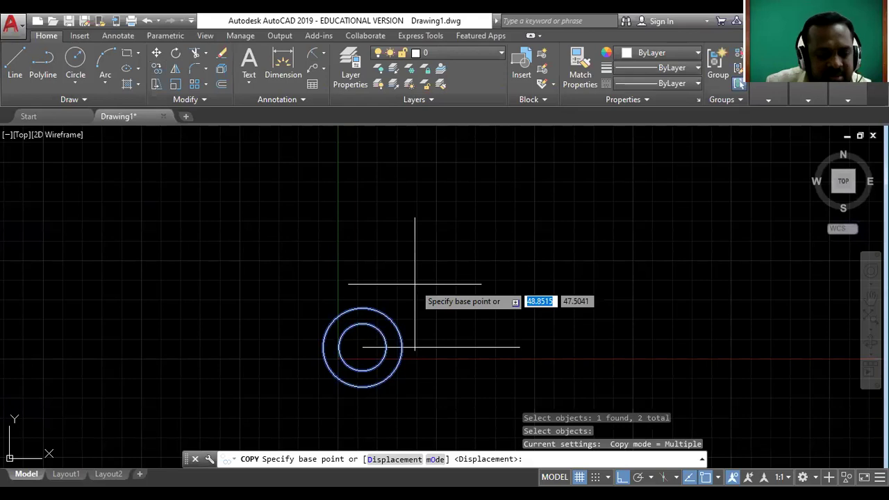
left_click(363, 346)
left_click(519, 347)
key("Escape")
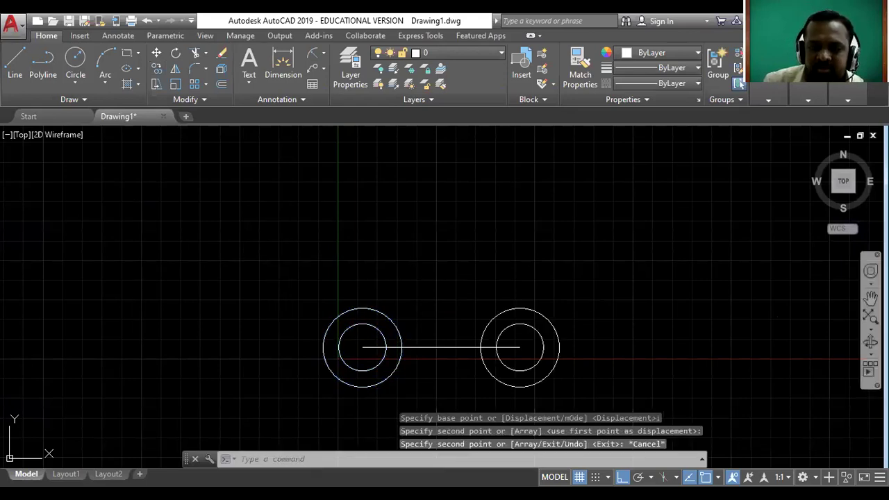
left_click(871, 298)
left_click_drag(407, 341, 399, 349)
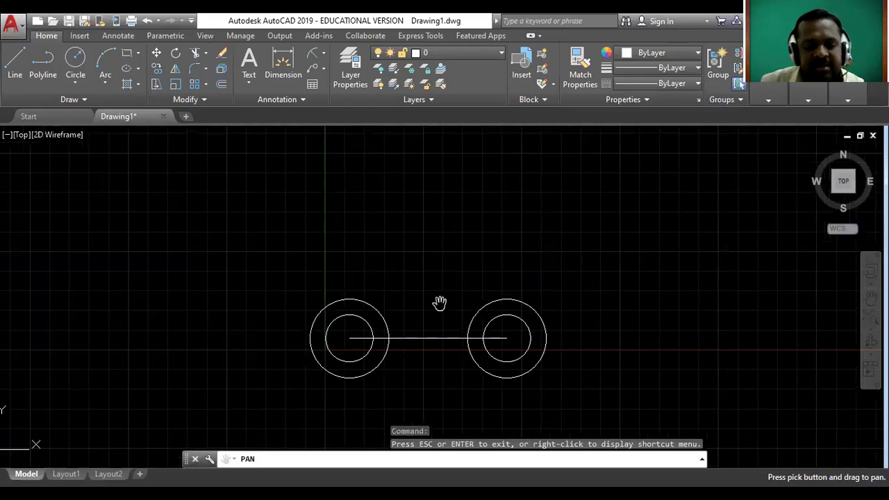
key("Escape")
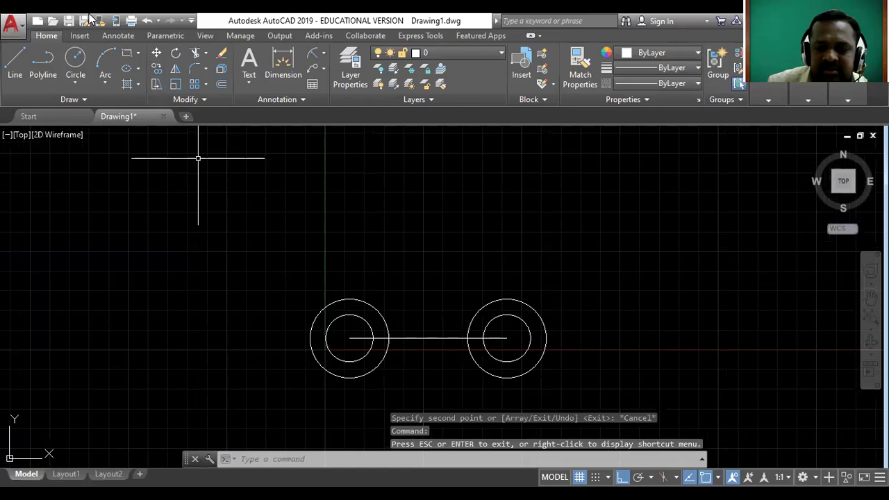
Step: Switch to the reference slide and ink the lower centre-to-centre line, its midpoint and a vertical line up from it labelled 87
key("alt+Tab")
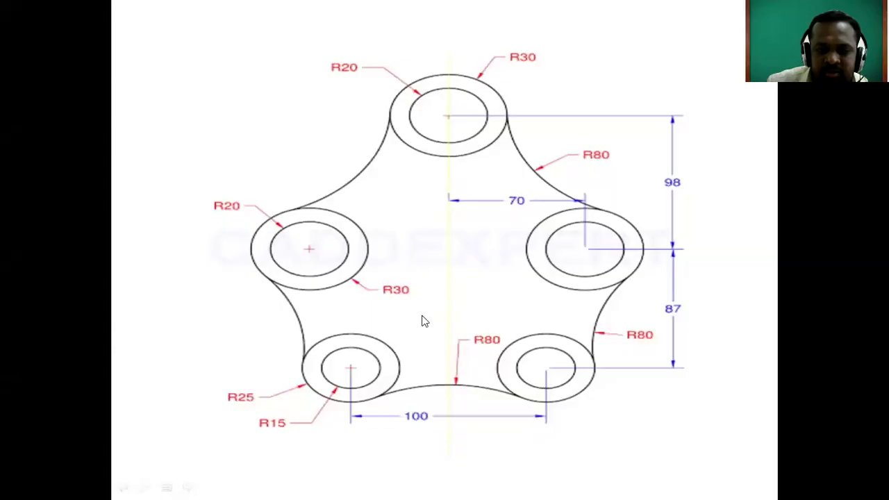
key("ctrl+p")
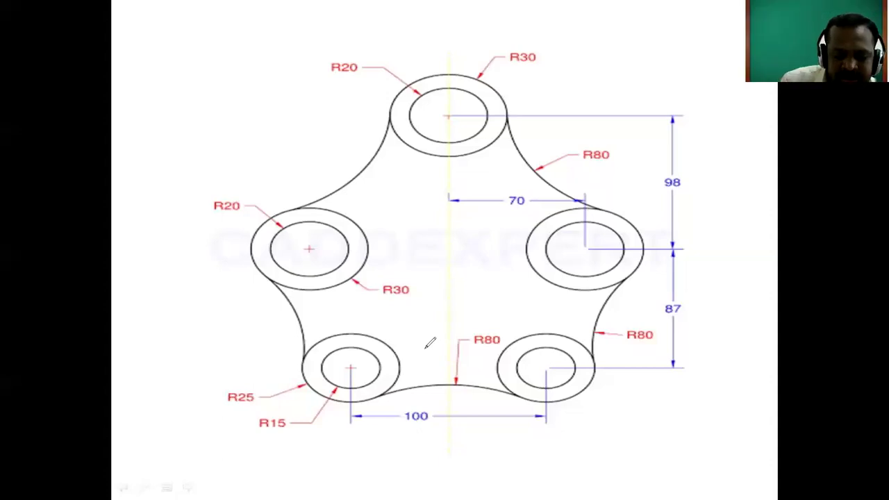
mouse_move(352, 367)
left_mouse_down()
mouse_move(539, 360)
mouse_move(549, 370)
left_mouse_up()
left_click_drag(450, 362, 448, 367)
mouse_move(451, 397)
left_mouse_down()
mouse_move(453, 309)
mouse_move(458, 328)
mouse_move(446, 253)
mouse_move(433, 254)
mouse_move(462, 242)
left_mouse_up()
left_click_drag(465, 280, 483, 294)
Step: Ink a horizontal line labelled 70 from the vertical line's top to the right R30 circle's centre, and tick that circle
mouse_move(447, 250)
left_mouse_down()
mouse_move(588, 245)
mouse_move(586, 256)
left_mouse_up()
mouse_move(482, 218)
left_mouse_down()
mouse_move(495, 229)
mouse_move(511, 218)
left_mouse_up()
left_click_drag(591, 238, 585, 250)
left_click_drag(631, 210, 657, 198)
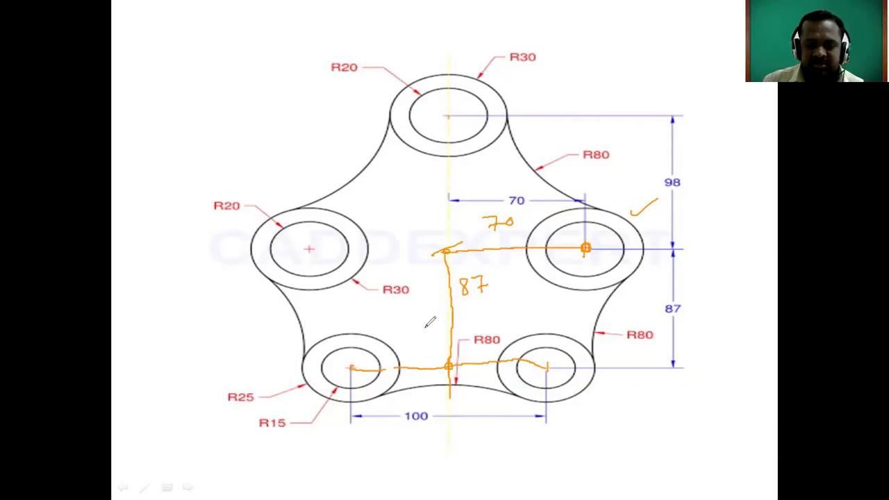
Step: Switch to AutoCAD and draw an 87-unit vertical line upward from the base line's midpoint
key("alt+Tab")
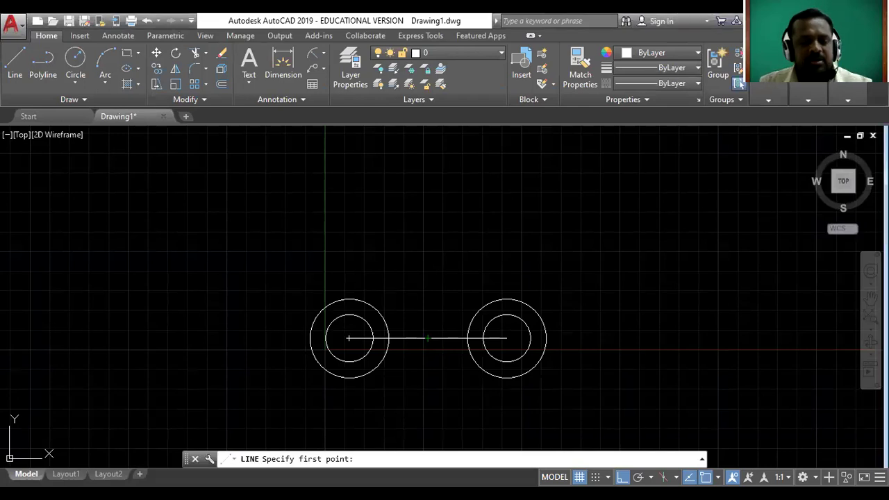
key("Escape")
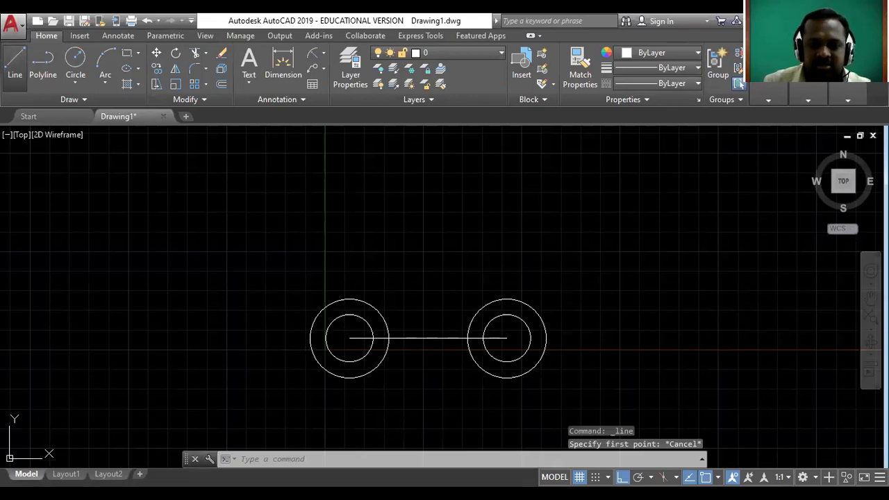
left_click(14, 63)
left_click(428, 339)
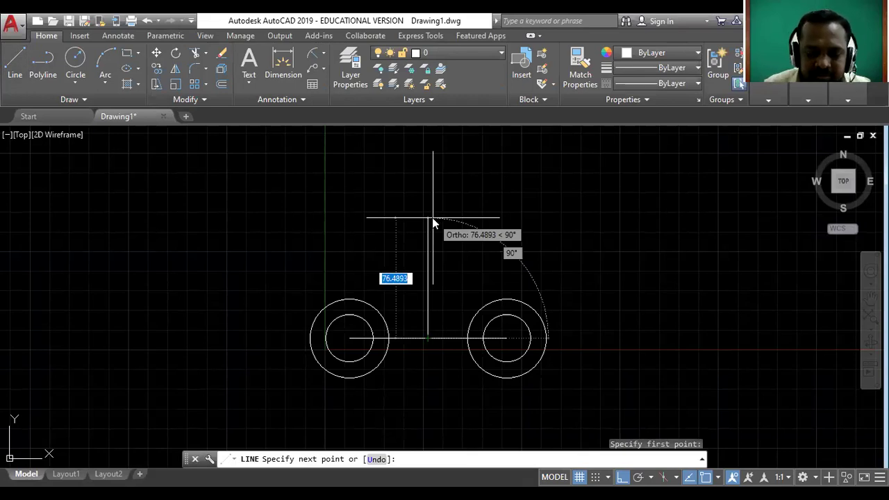
type("87")
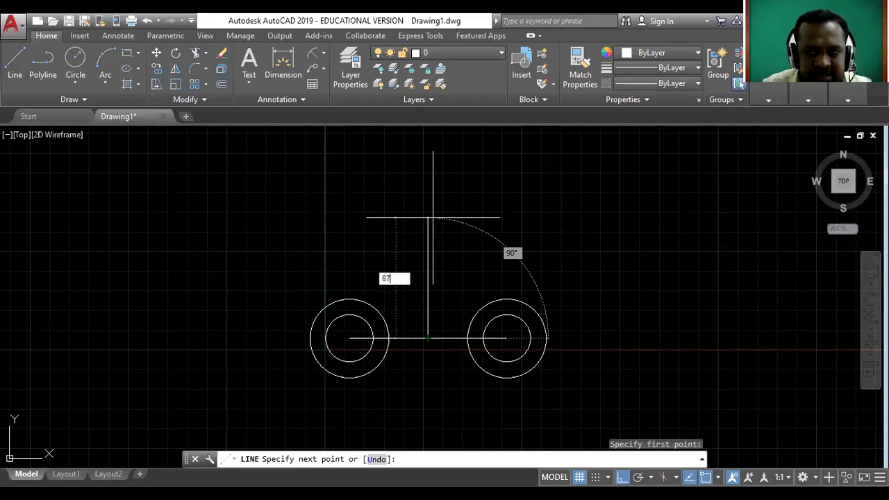
key("Return")
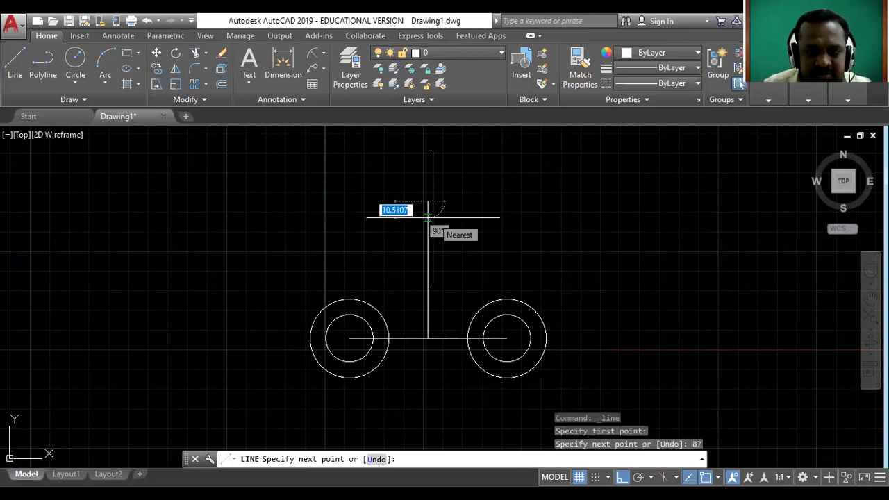
key("Escape")
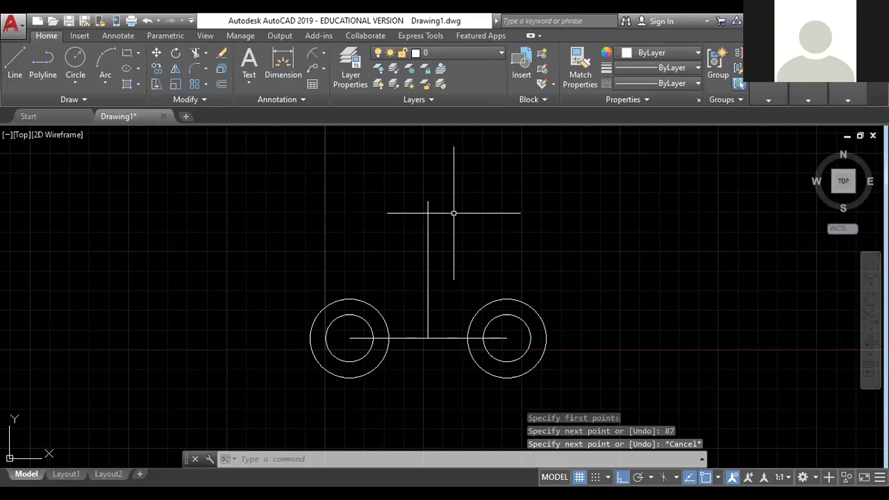
Step: Draw a 70-unit horizontal line to the right from the vertical line's top endpoint
scroll(462, 217, "down", 4)
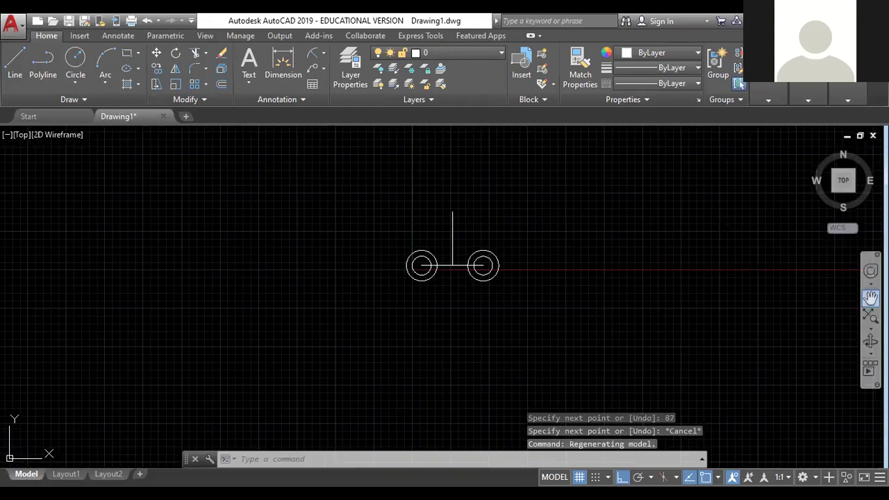
left_click(871, 297)
mouse_move(448, 294)
left_mouse_down()
mouse_move(429, 329)
mouse_move(417, 327)
left_mouse_up()
scroll(424, 299, "up", 2)
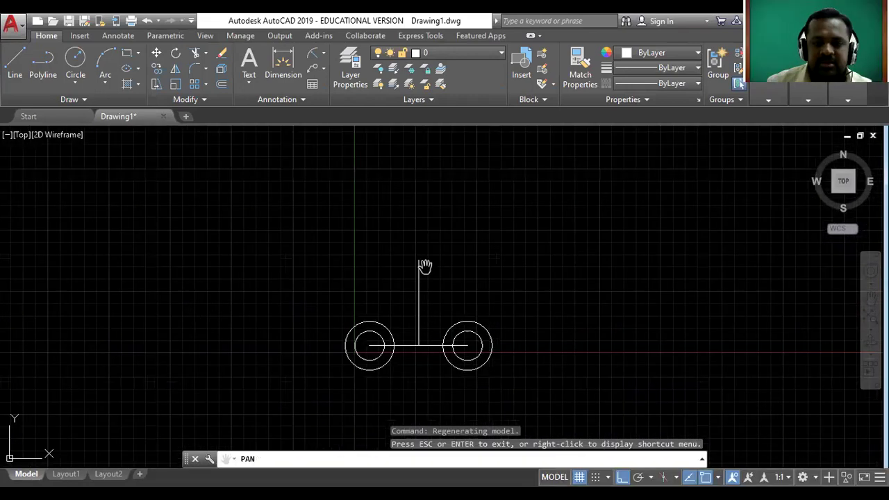
scroll(432, 281, "up", 2)
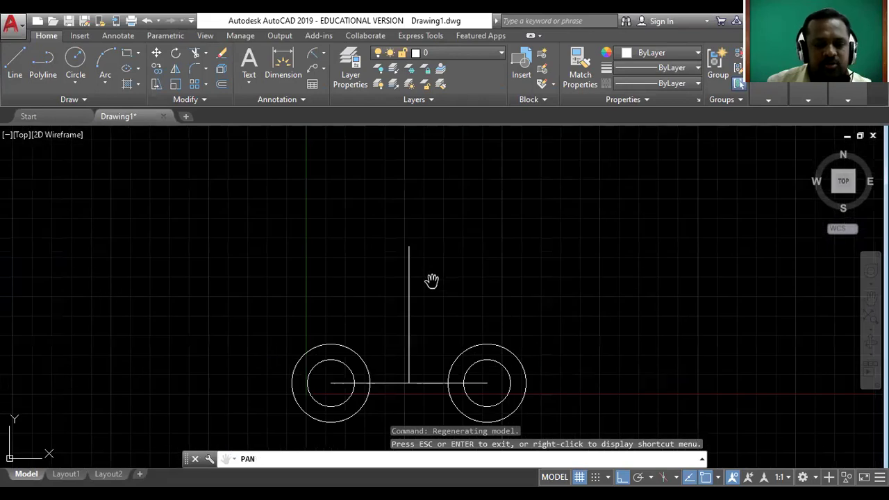
key("Escape")
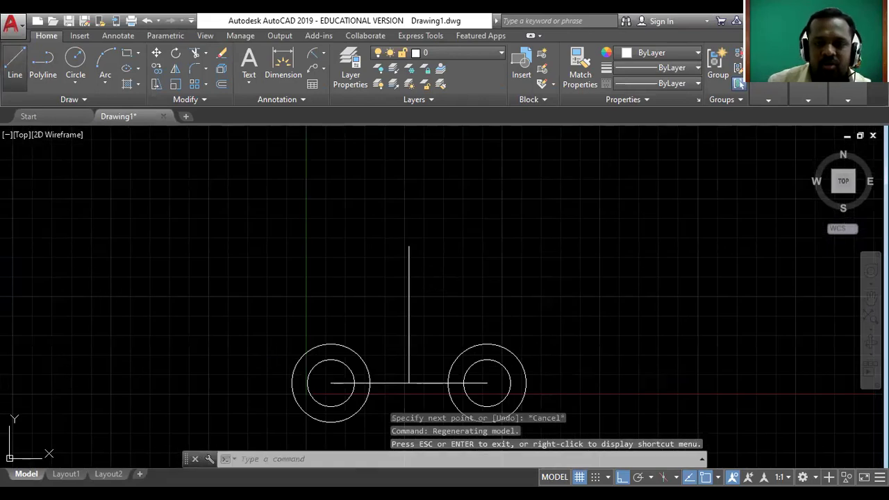
left_click(14, 66)
left_click(409, 246)
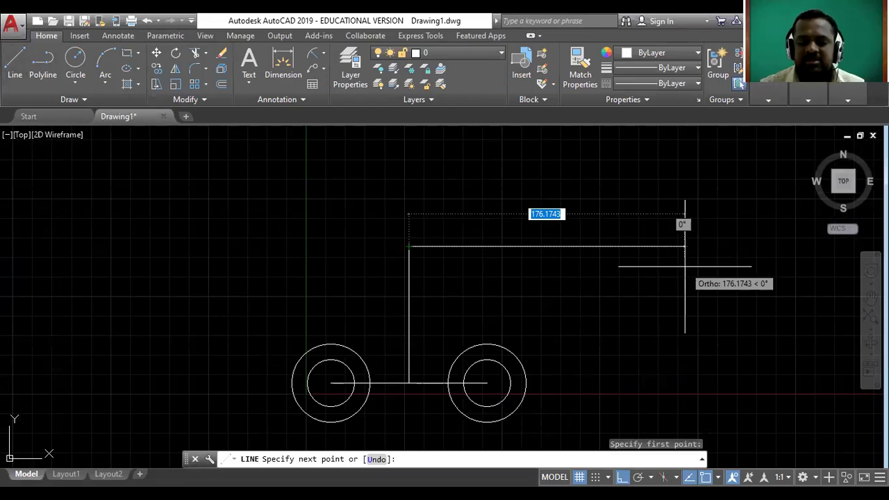
type("7")
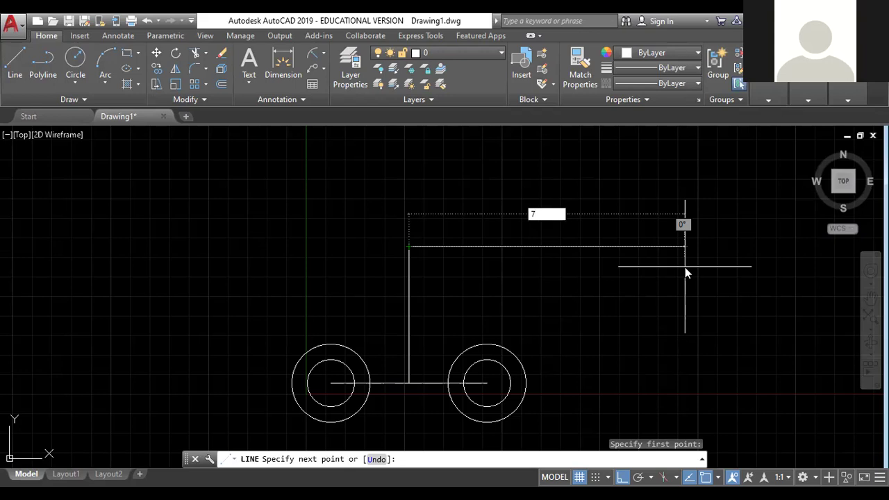
type("0")
key("Return")
key("Escape")
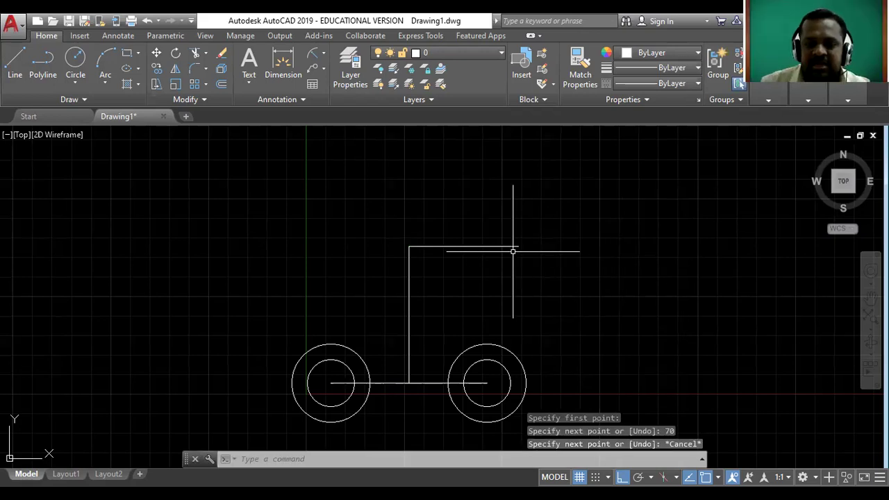
Step: Inspect the horizontal line's right end and switch to the reference slide to check the part's dimensions
scroll(514, 248, "up", 2)
mouse_move(520, 243)
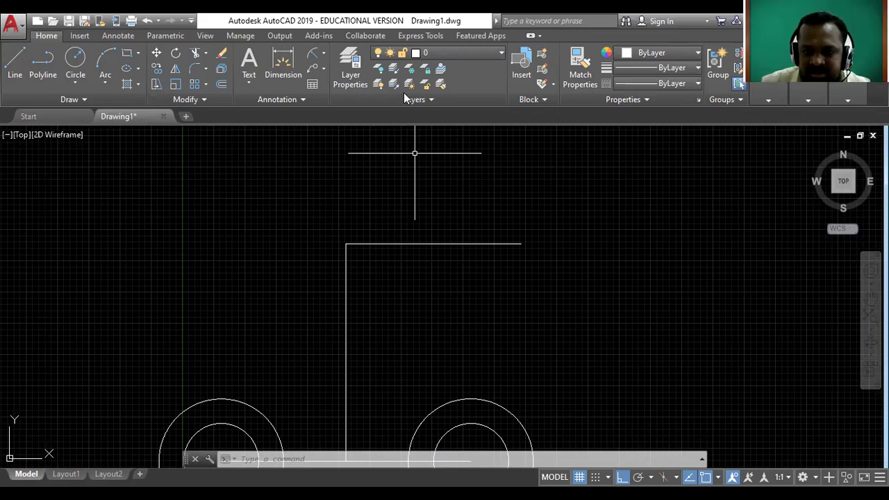
key("alt+Tab")
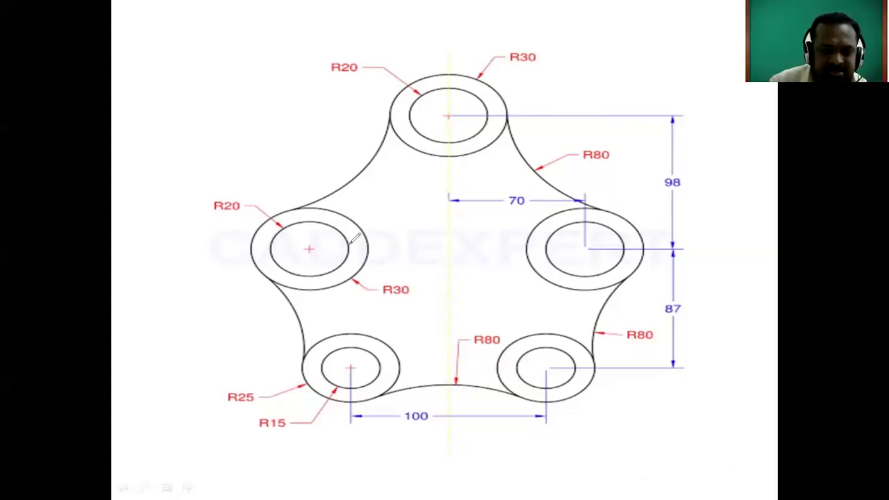
Step: Mark the two middle-row outer circles and the R30 radius leader on the reference drawing with the pen
left_click_drag(368, 221, 382, 218)
left_click_drag(515, 229, 523, 227)
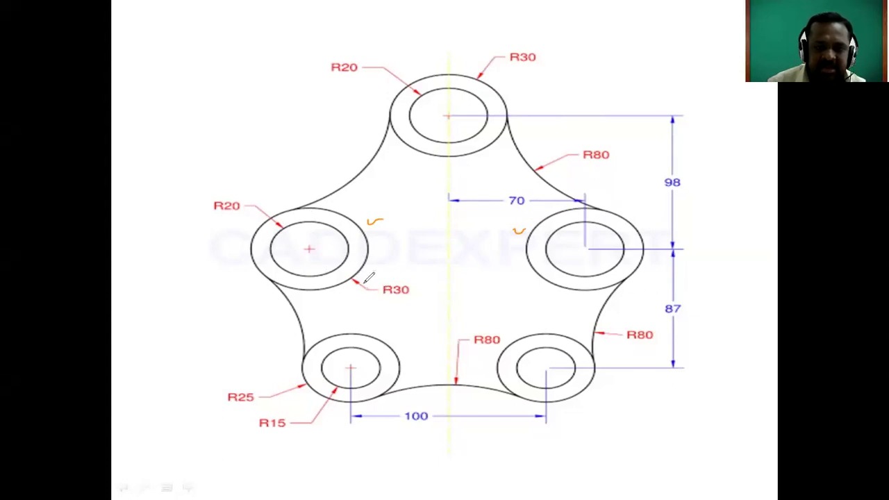
left_click_drag(355, 276, 383, 292)
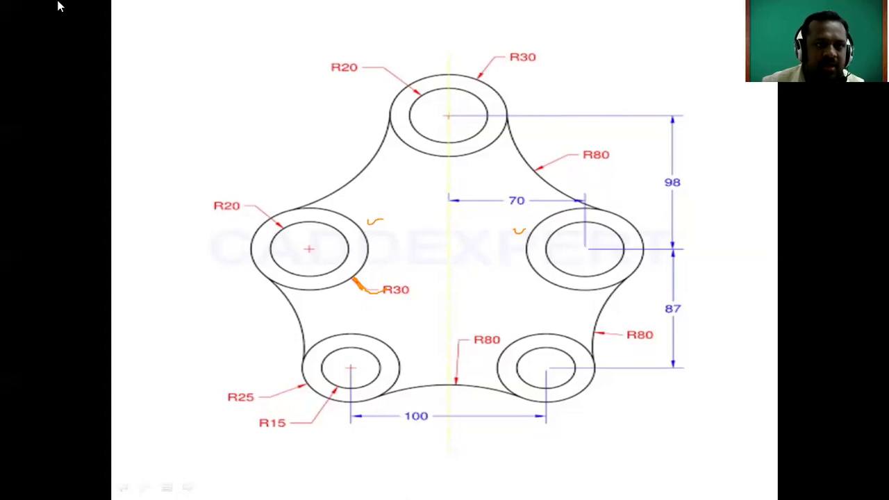
Step: Switch to AutoCAD and draw concentric circles of radius 20 and 30 centred on the upper horizontal line's free end
key("alt+Tab")
left_click(77, 82)
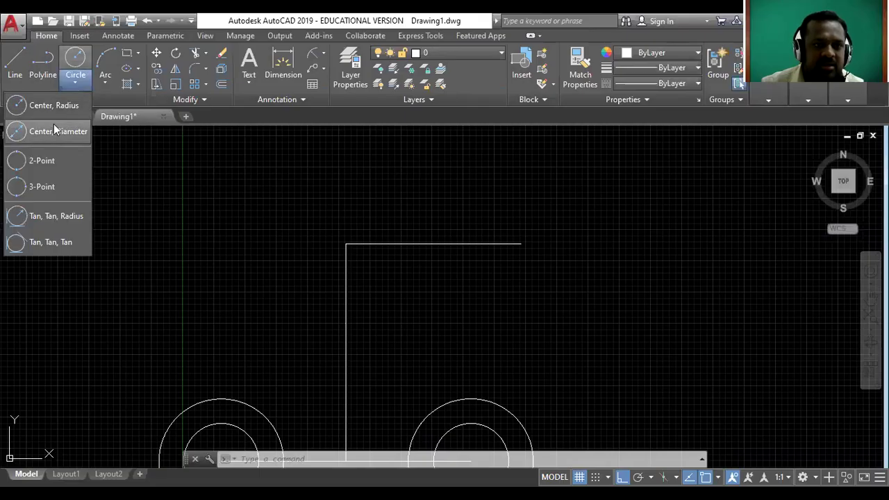
left_click(54, 104)
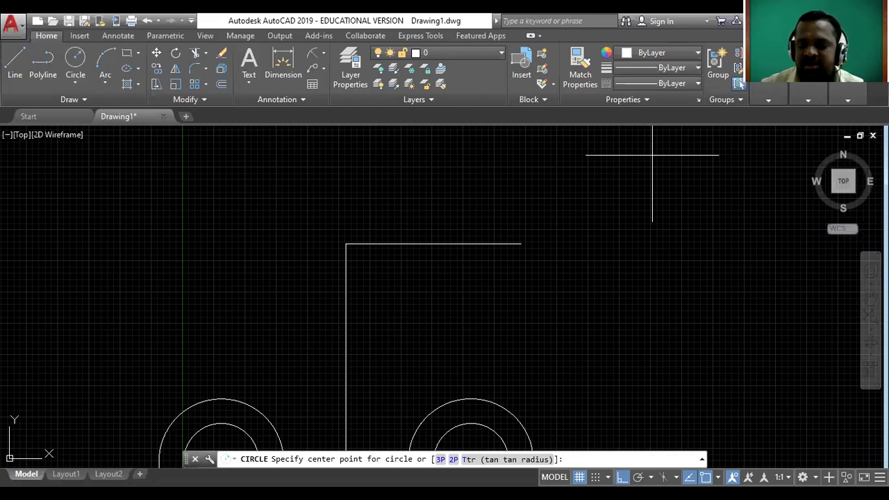
left_click(521, 244)
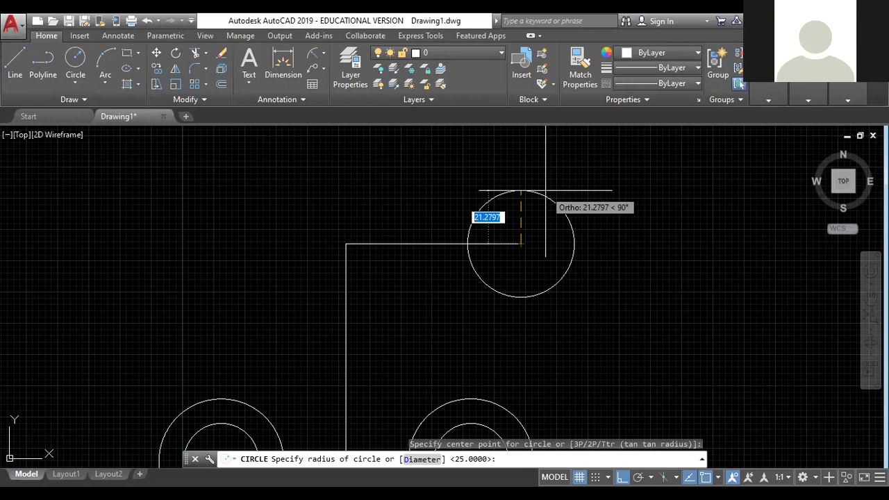
type("20")
key("Return")
left_click(77, 81)
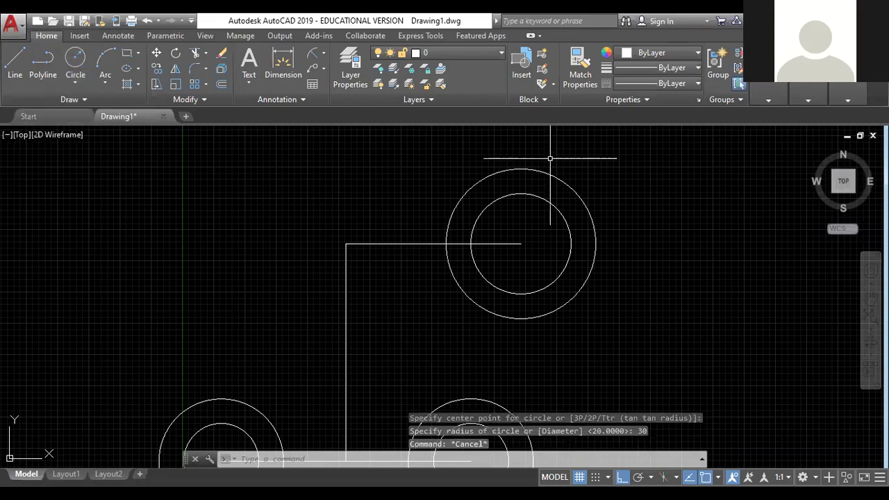
scroll(516, 228, "down", 4)
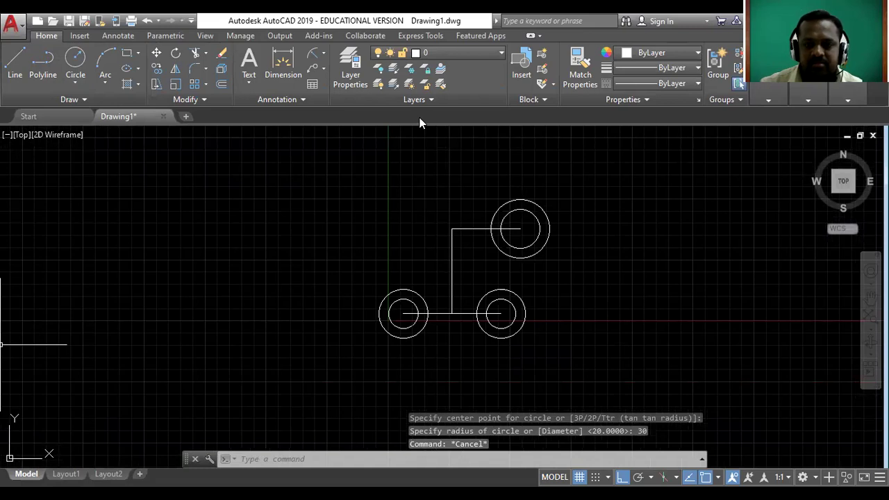
Step: Switch to the reference slide and sketch the 87 vertical line, then the horizontal line to the right circle's centre, marked X
key("alt+Tab")
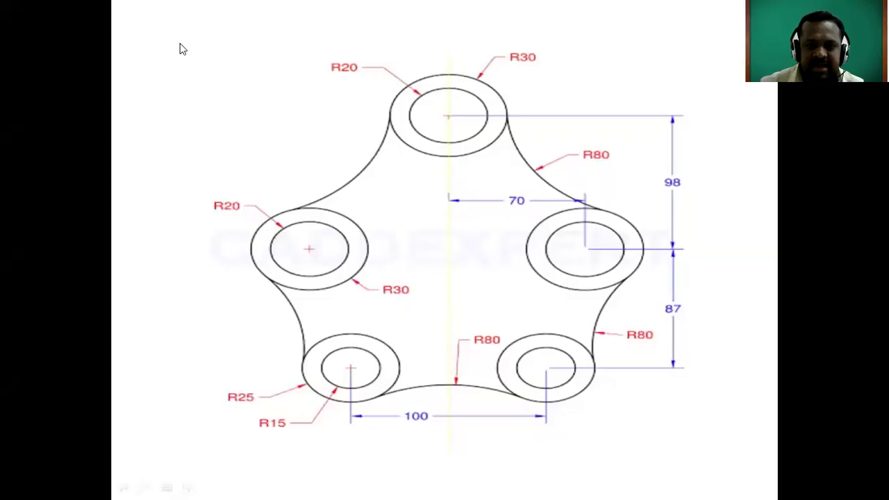
key("ctrl+p")
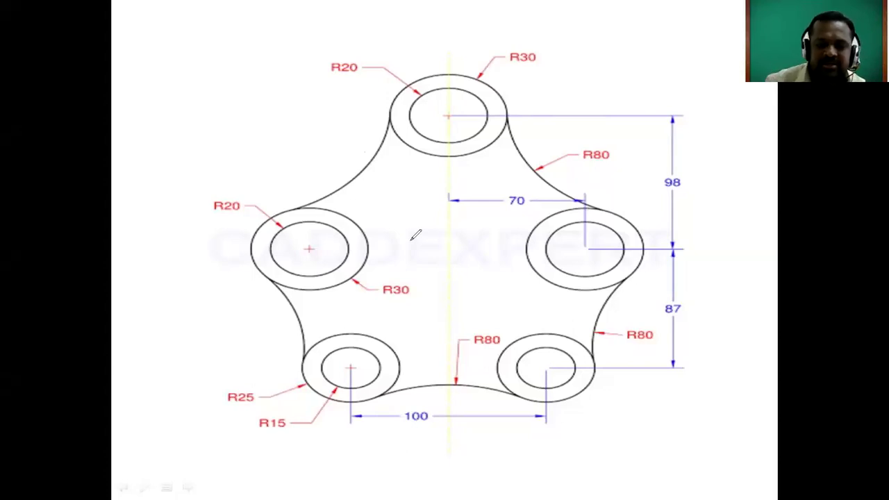
mouse_move(451, 386)
left_mouse_down()
mouse_move(446, 247)
mouse_move(456, 285)
mouse_move(479, 274)
mouse_move(474, 288)
left_mouse_up()
mouse_move(446, 247)
left_mouse_down()
mouse_move(587, 244)
mouse_move(589, 252)
left_mouse_up()
left_click_drag(588, 241, 578, 253)
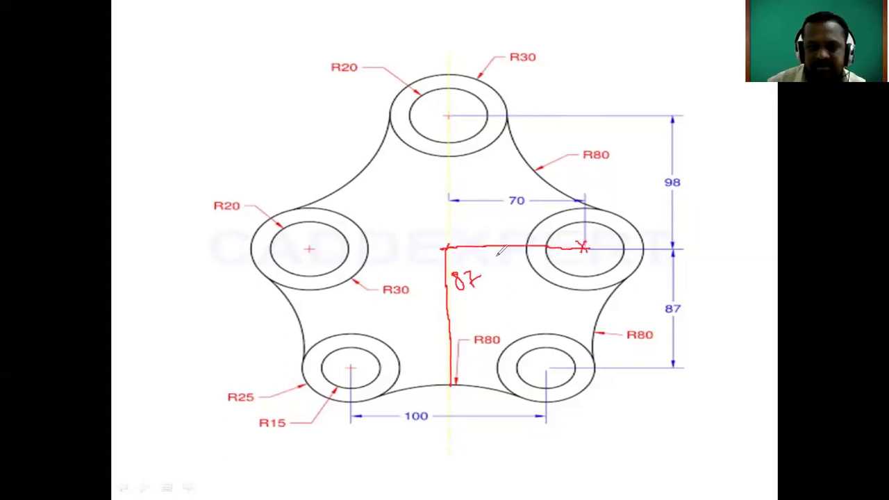
Step: Mark the junction on the centreline, sketch the 70 line to the left circle's centre, and add radius arrows to both its circles
left_click_drag(448, 244, 443, 249)
left_click_drag(395, 246, 306, 248)
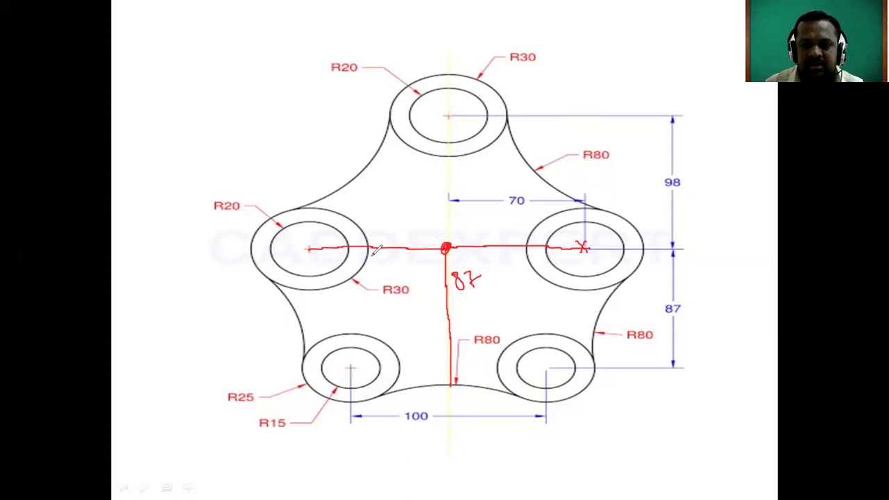
mouse_move(378, 225)
left_mouse_down()
mouse_move(382, 236)
mouse_move(399, 224)
left_mouse_up()
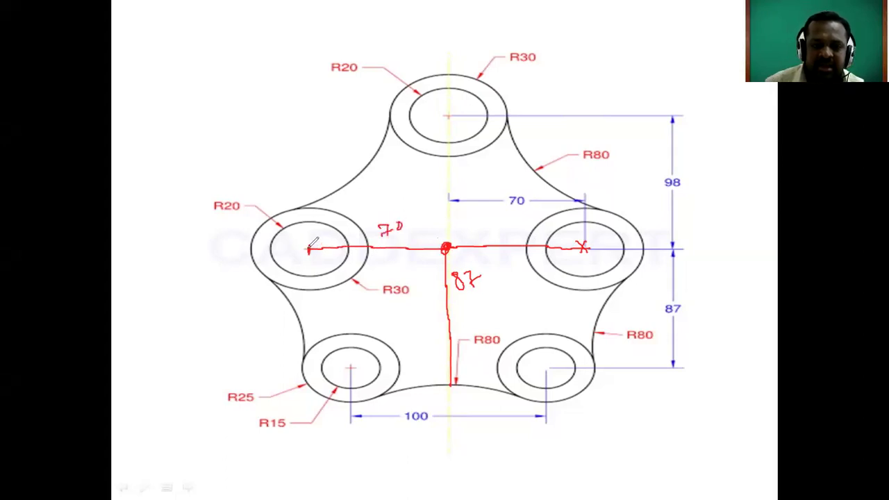
left_click_drag(311, 248, 308, 250)
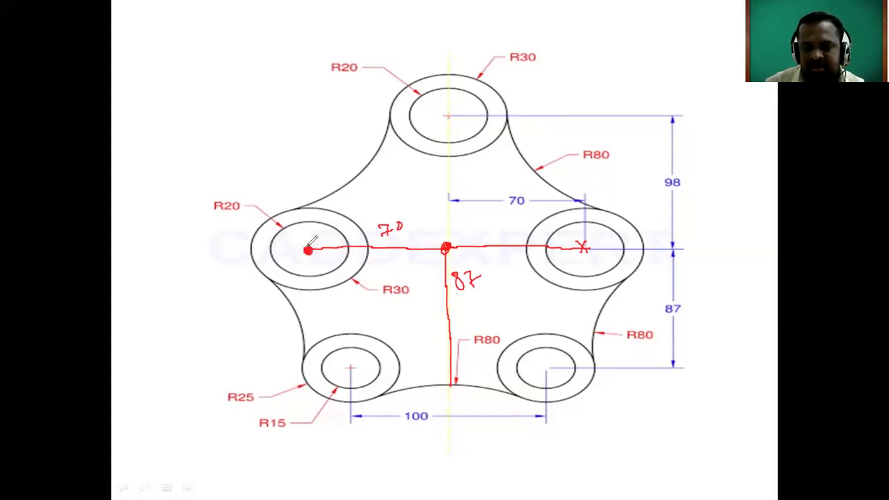
mouse_move(312, 247)
left_mouse_down()
mouse_move(302, 221)
mouse_move(311, 252)
mouse_move(338, 215)
left_mouse_up()
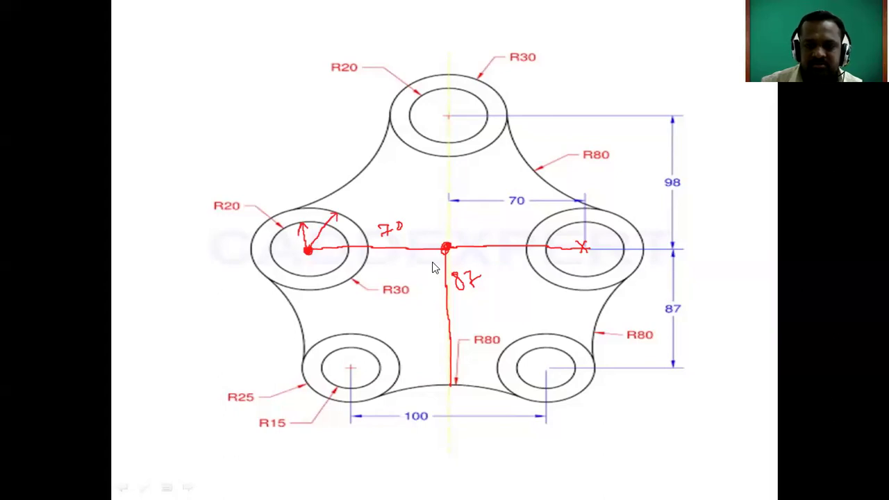
Step: Switch to AutoCAD and draw a 70 horizontal line leftward from the vertical line's upper end
key("alt+Tab")
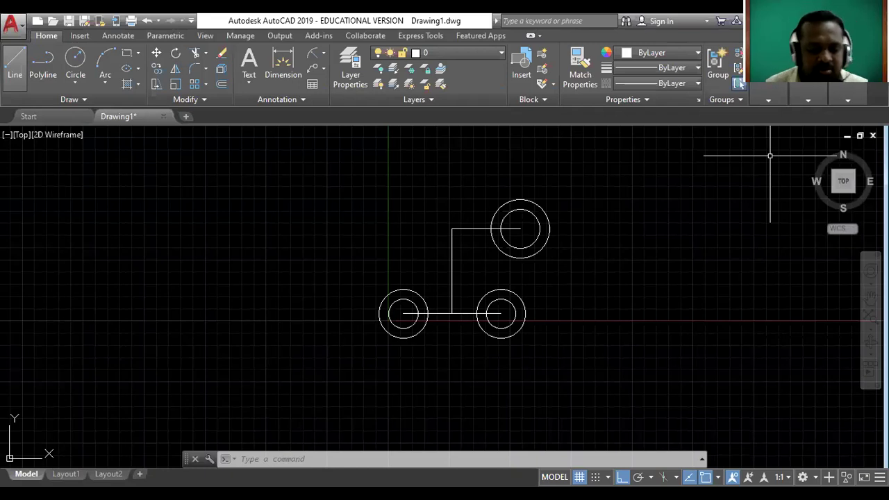
key("Escape")
scroll(399, 190, "up", 2)
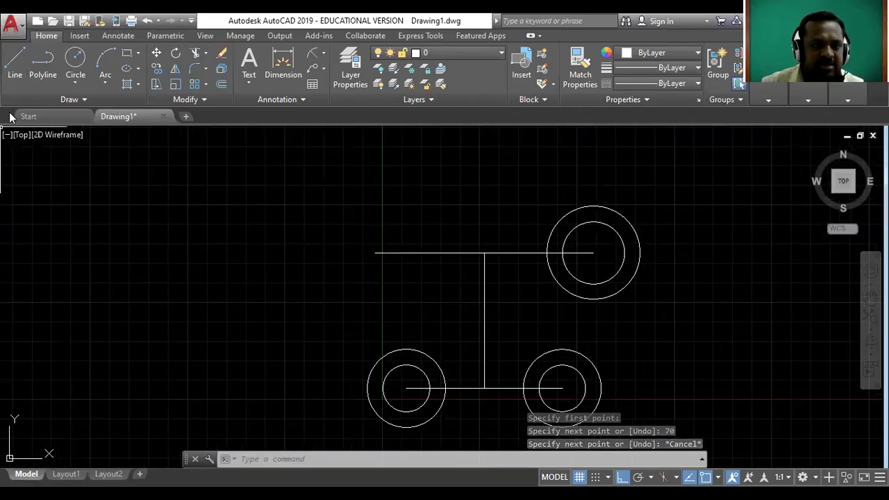
left_click(73, 83)
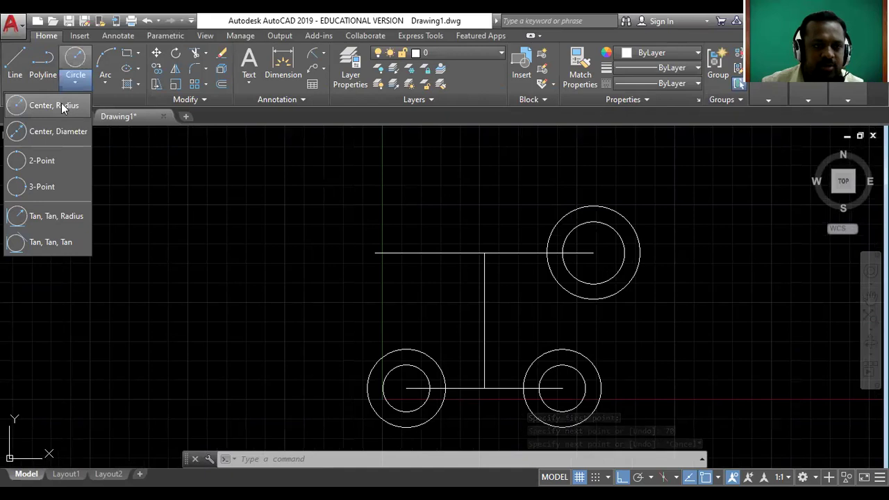
left_click(58, 104)
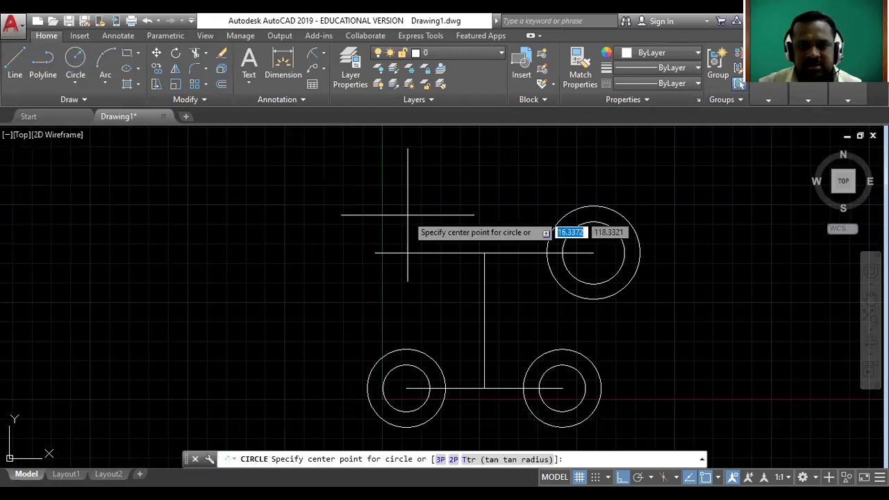
key("Escape")
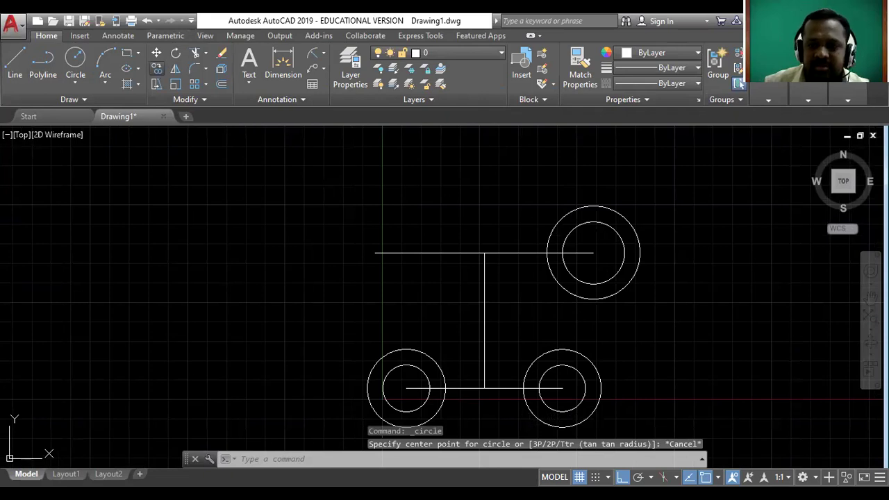
Step: Copy the upper-right pair of concentric circles to the left end of the upper horizontal line
left_click(157, 68)
left_click(640, 253)
left_click(624, 252)
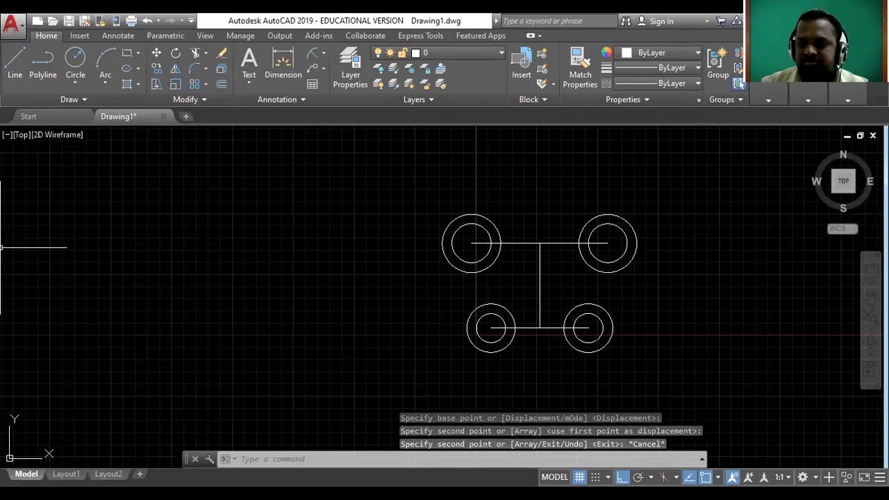
Step: Draw a 98 vertical line upward from the junction of the upper horizontal line and the vertical line
left_click(871, 298)
mouse_move(517, 263)
left_mouse_down()
mouse_move(331, 263)
mouse_move(394, 278)
left_mouse_up()
scroll(332, 263, "up", 2)
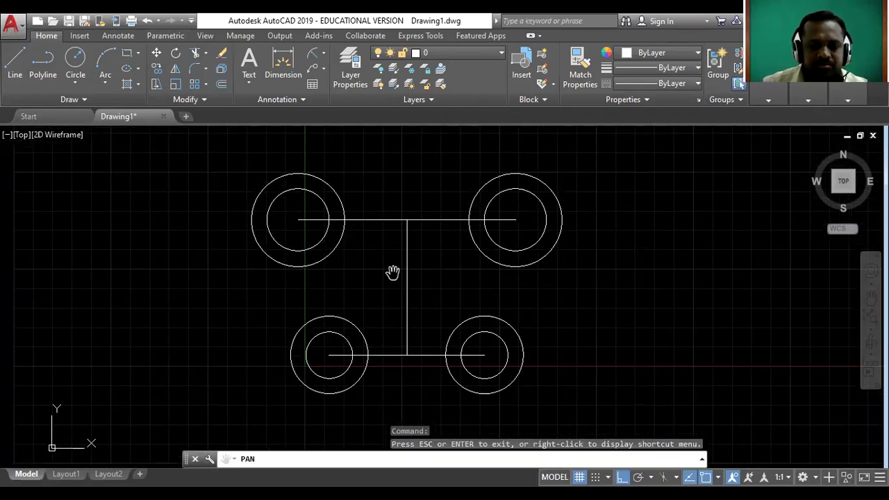
key("Escape")
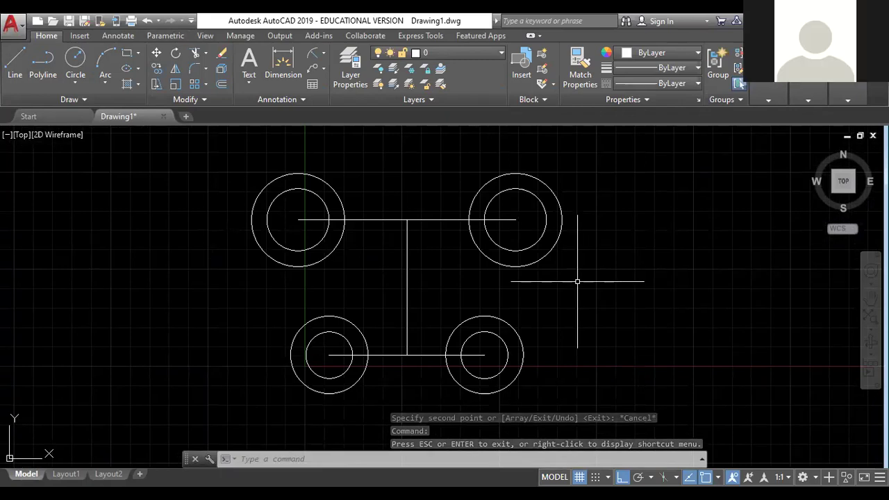
scroll(491, 237, "down", 2)
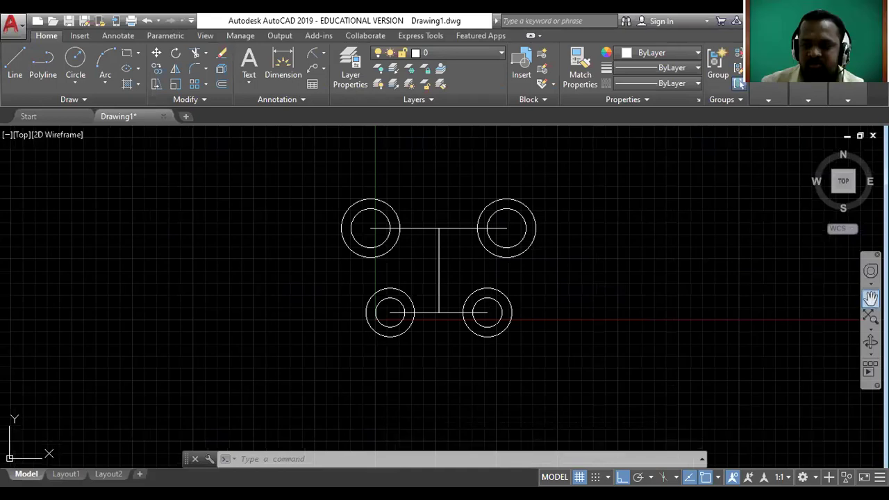
left_click(870, 297)
left_click_drag(422, 174, 433, 230)
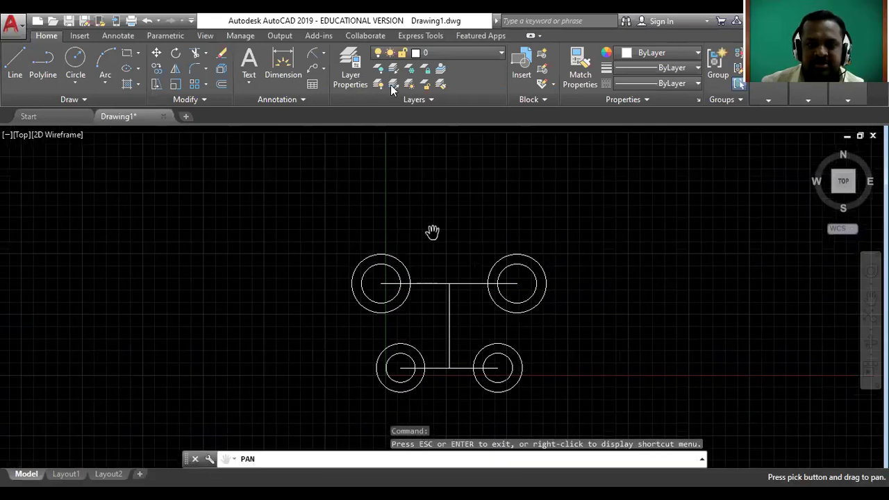
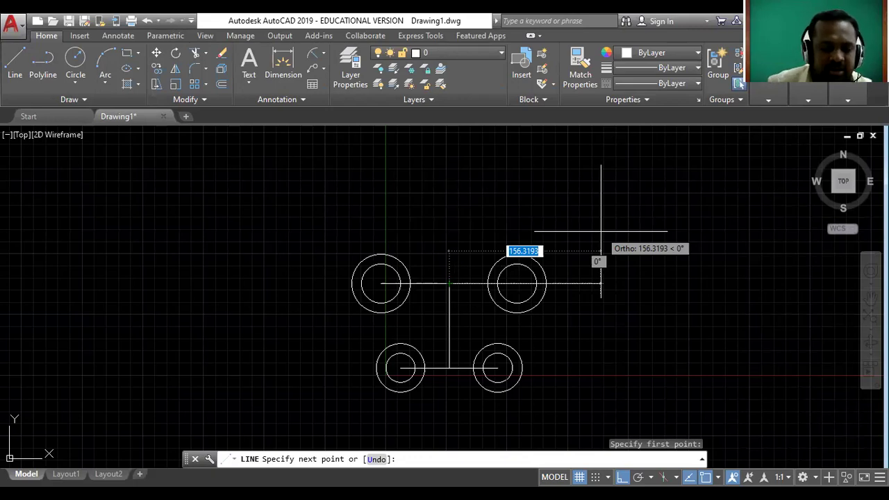
type("98")
key("Return")
key("Escape")
scroll(502, 181, "down", 2)
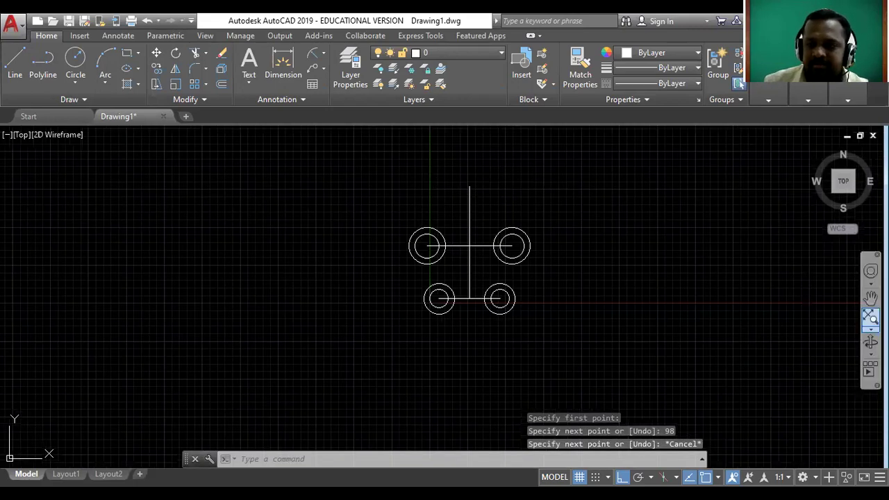
left_click(871, 298)
scroll(448, 257, "up", 4)
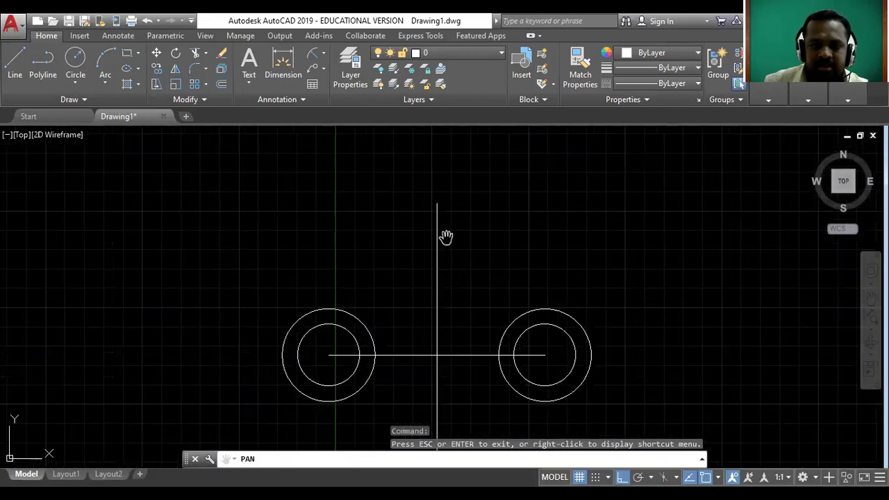
key("Escape")
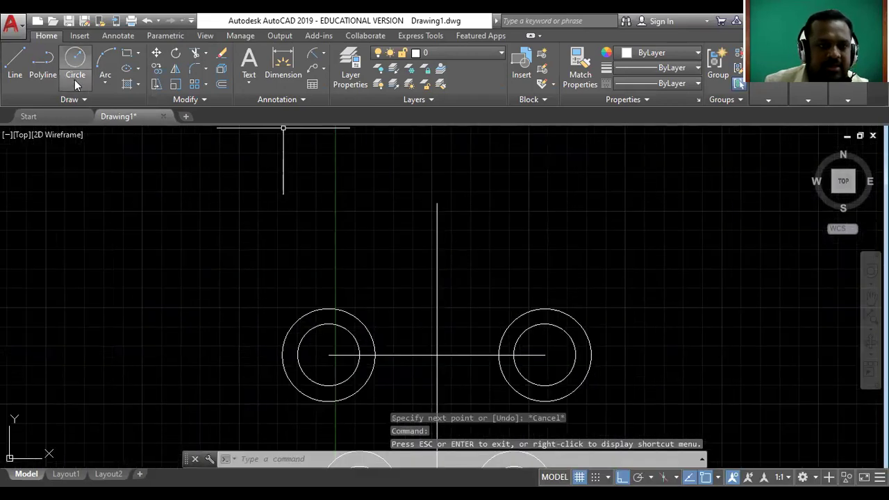
left_click(75, 81)
left_click(61, 105)
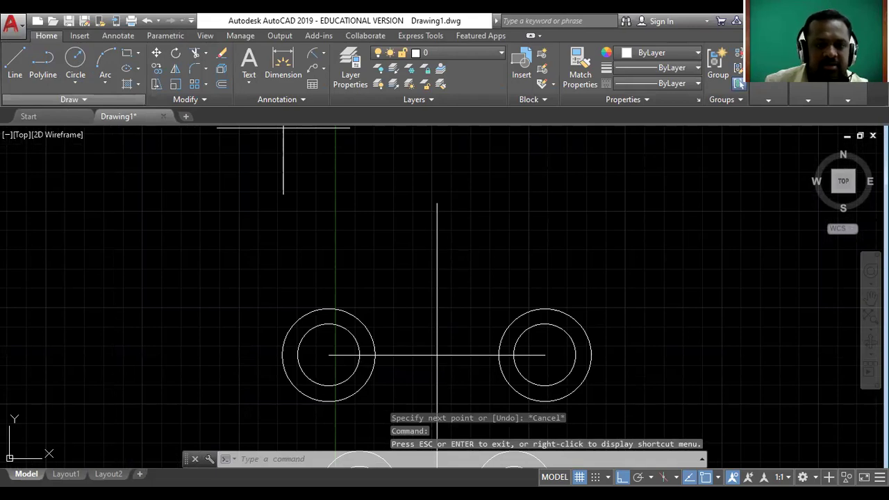
key("Escape")
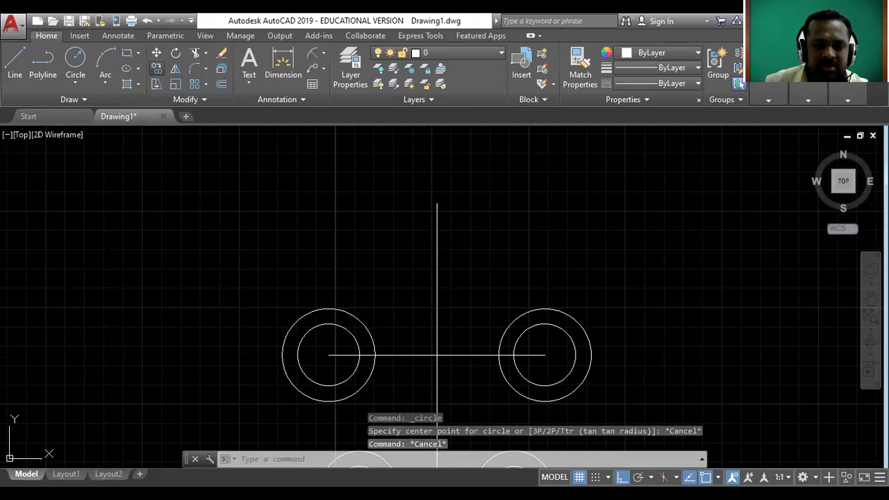
Step: Try copying the left pair of concentric circles from their centre to the top of the vertical line, and undo the copy
left_click(156, 69)
left_click(321, 309)
left_click(341, 327)
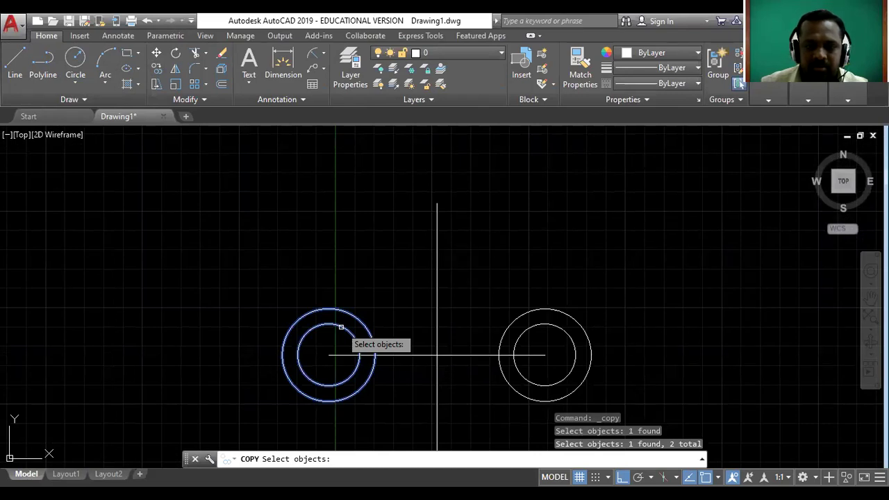
key("Return")
left_click(329, 355)
left_click(437, 211)
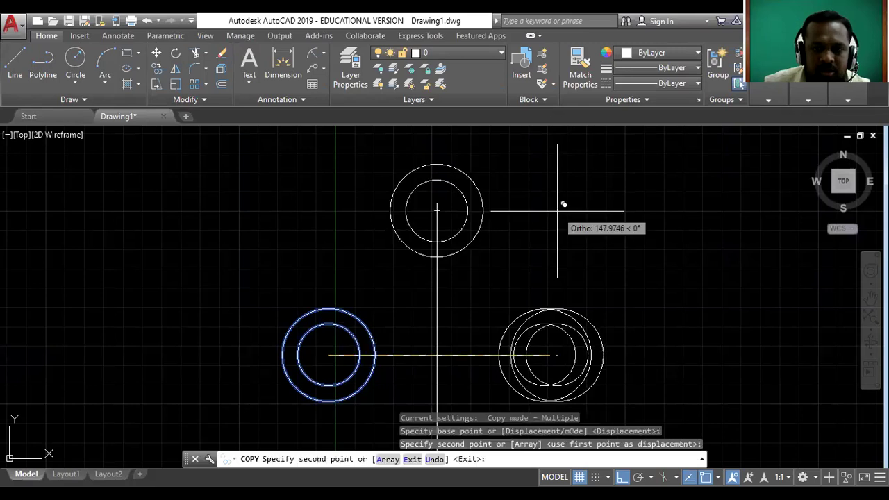
key("Escape")
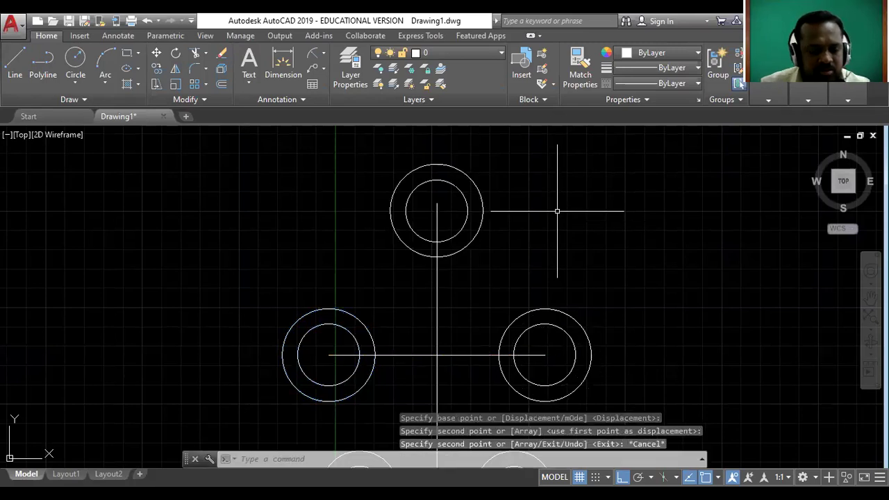
key("ctrl+z")
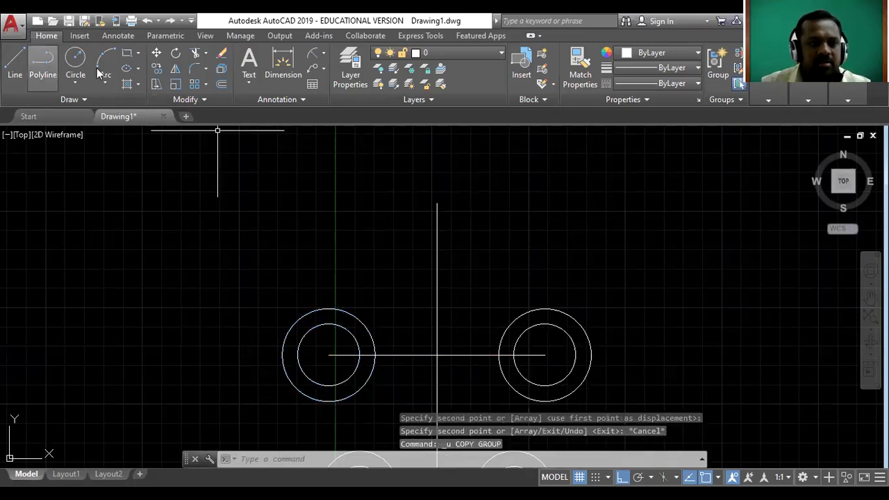
Step: Draw two concentric circles of radius 20 and 30 centred on the upper end of the vertical line
left_click(76, 83)
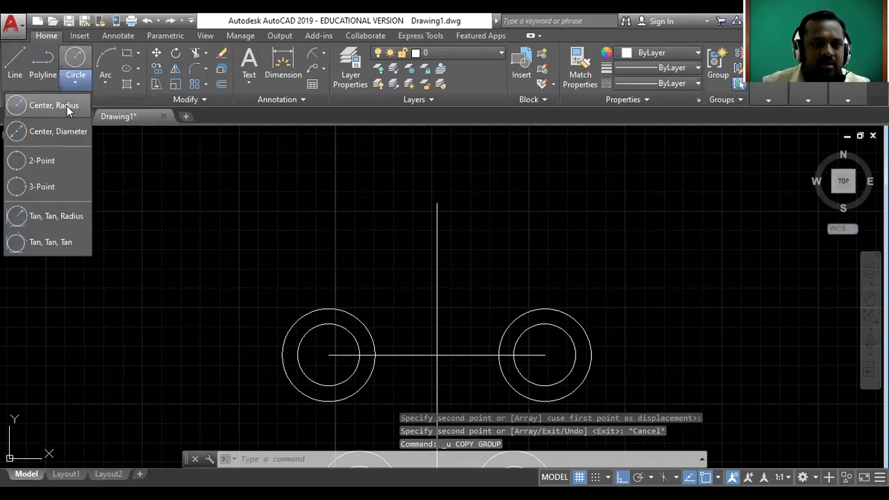
left_click(70, 104)
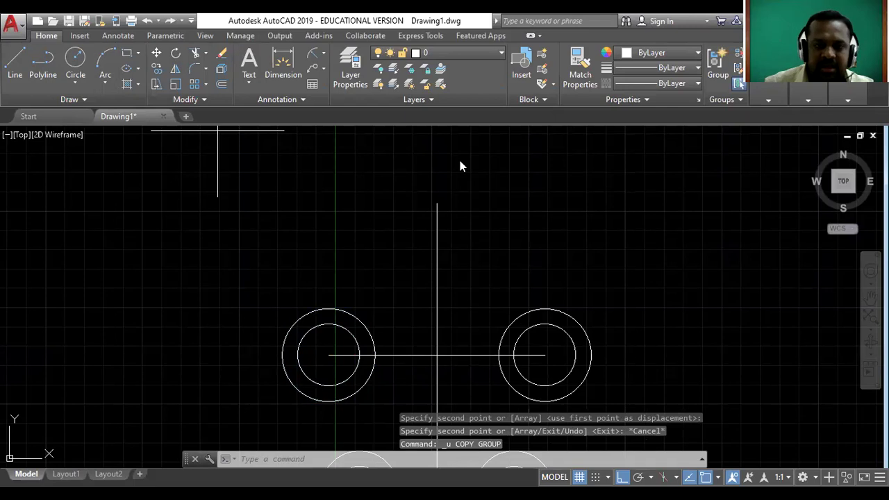
left_click(437, 204)
type("20")
key("Return")
left_click(78, 78)
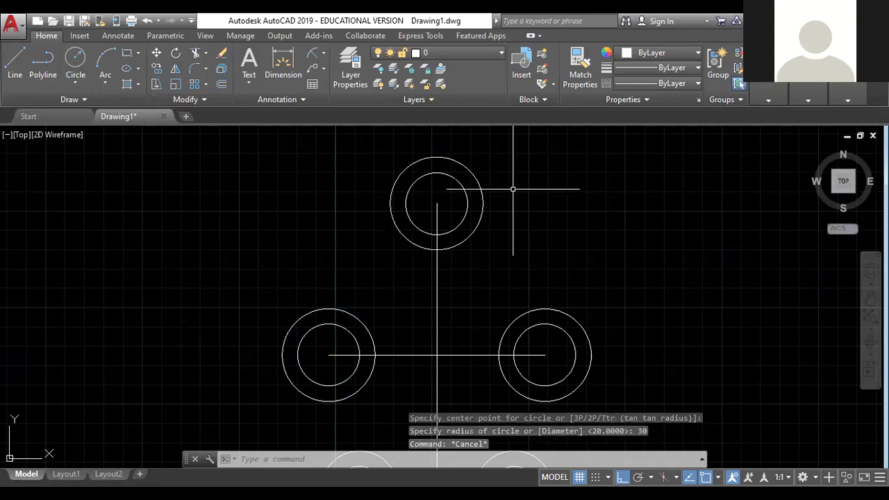
Step: Draw a radius 80 circle tangent to the outer circles of the top boss and the middle right boss
scroll(496, 242, "down", 5)
scroll(526, 262, "up", 4)
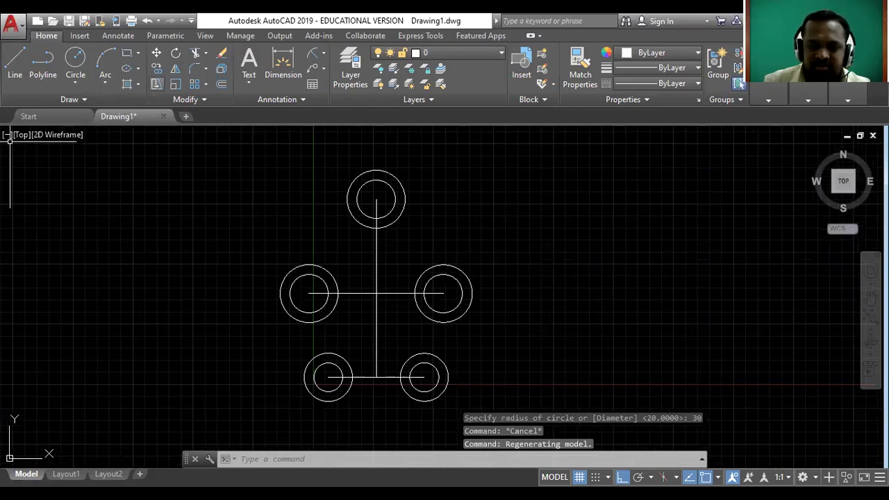
type("p")
key("Return")
scroll(450, 216, "up", 2)
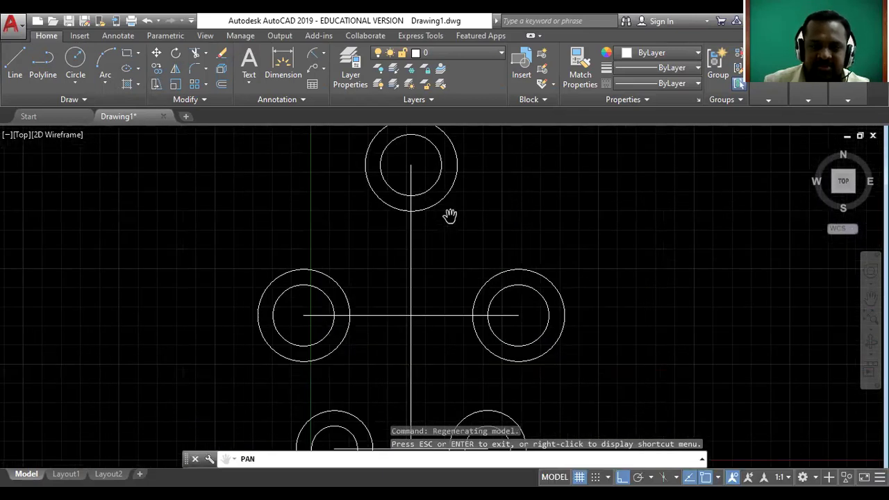
scroll(461, 258, "down", 2)
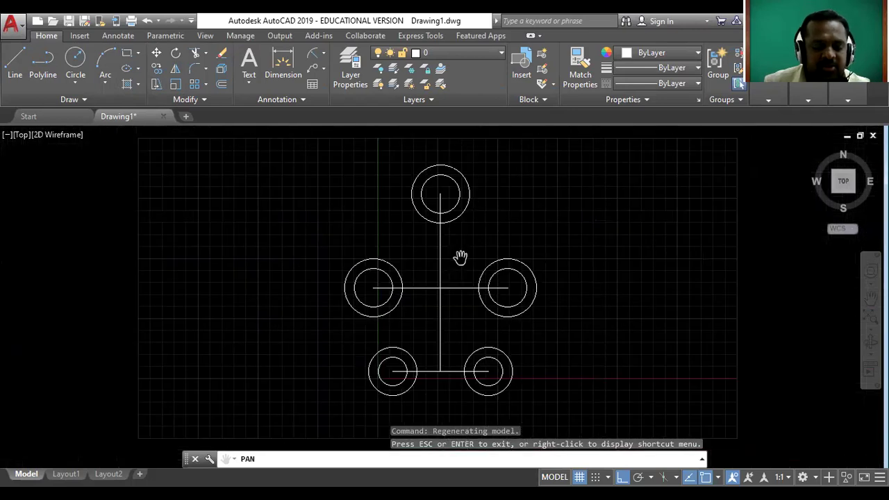
key("Escape")
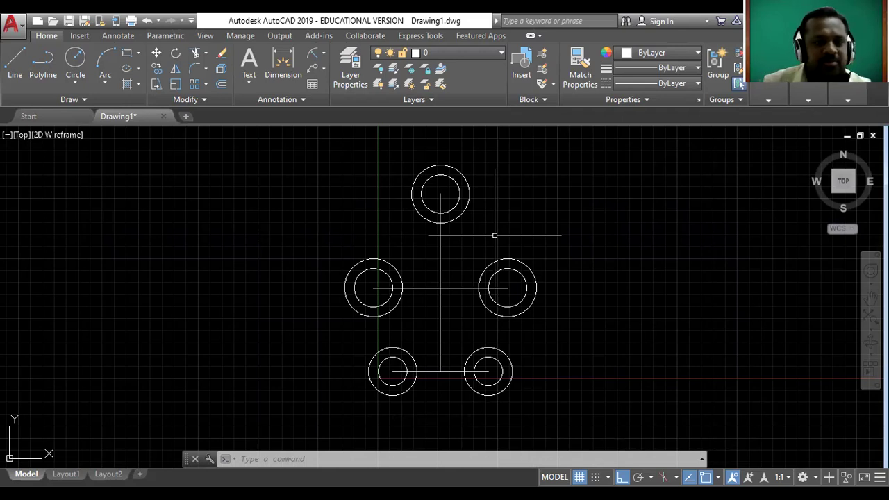
left_click(77, 80)
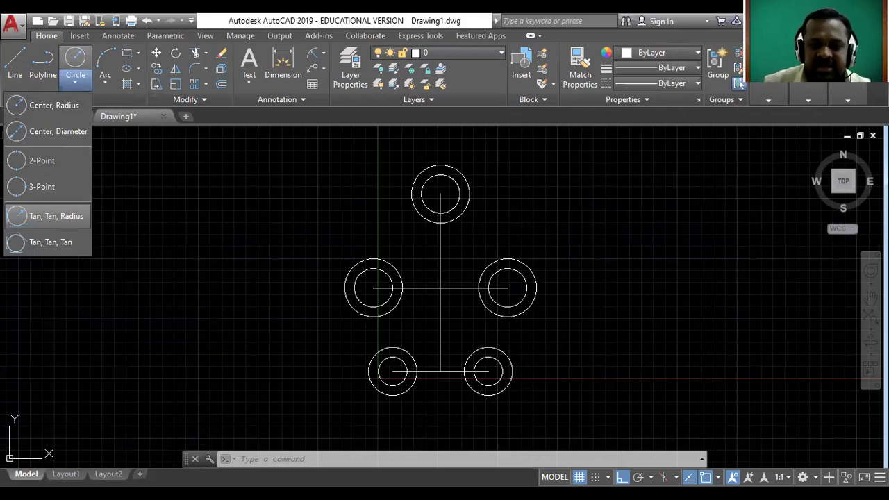
left_click(48, 217)
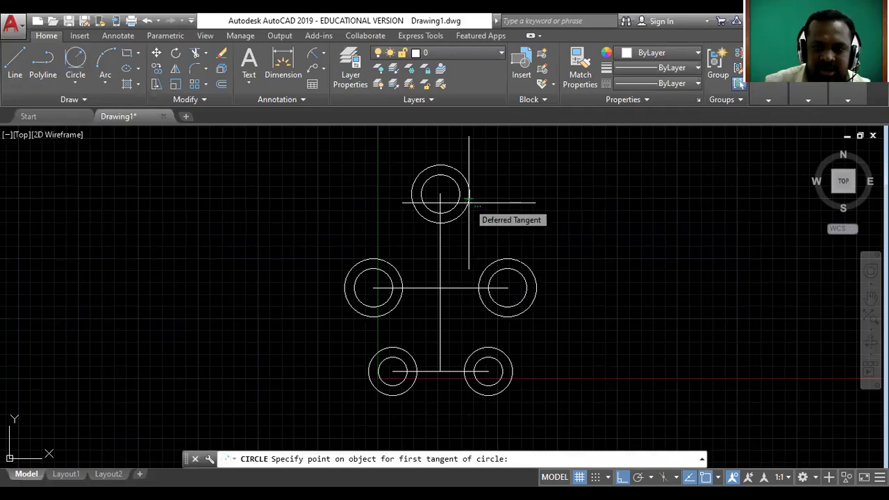
left_click(469, 203)
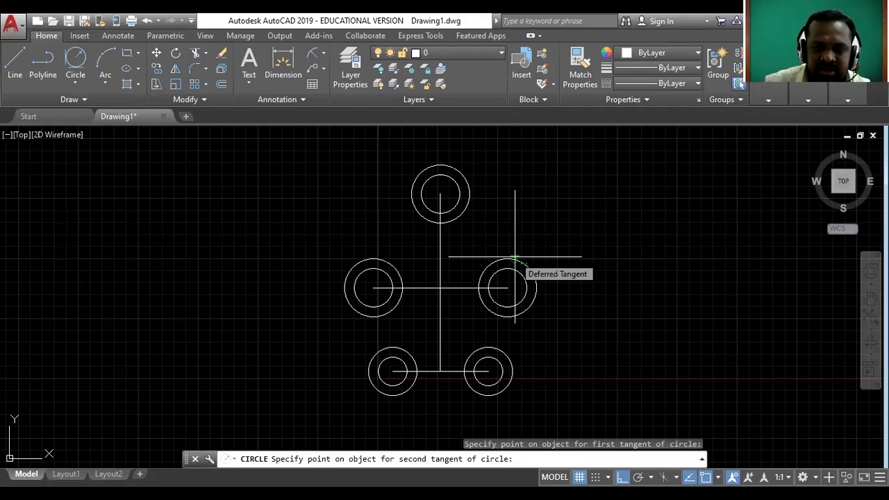
left_click(514, 257)
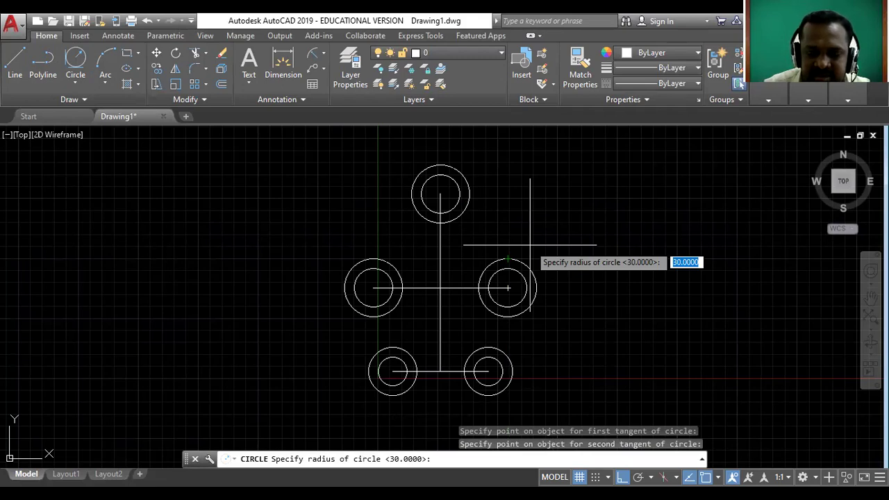
type("80")
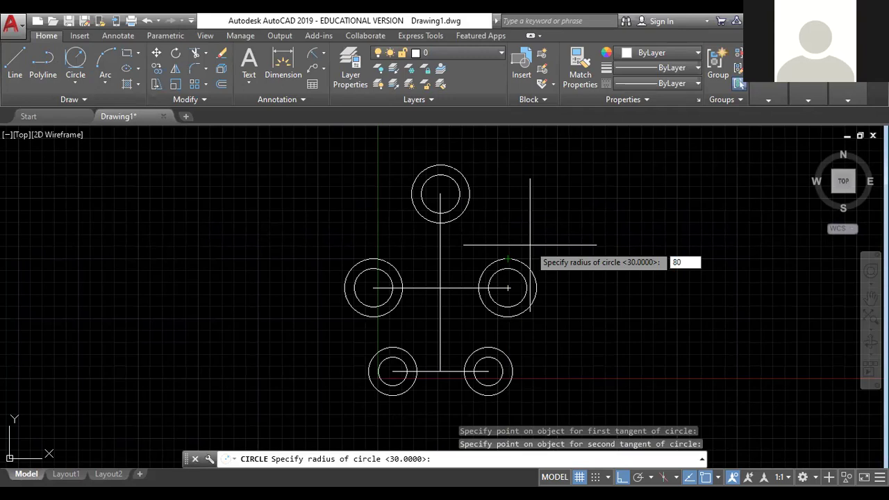
key("Return")
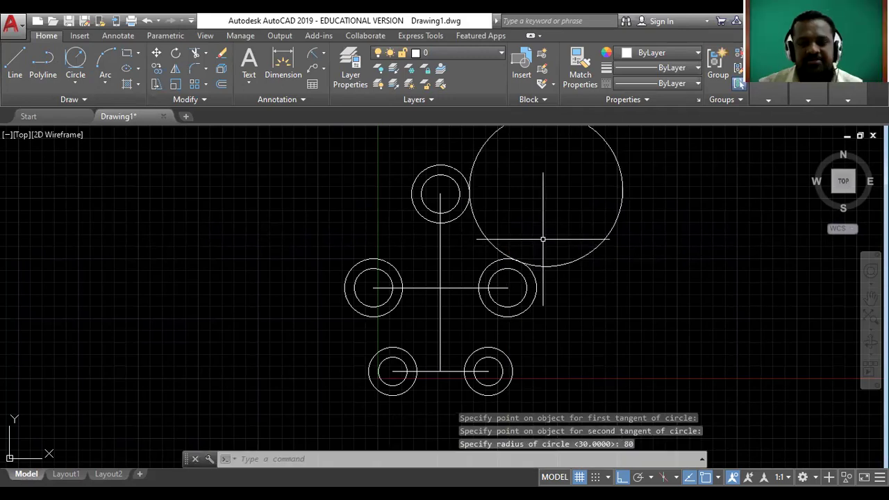
Step: Draw a radius 80 circle tangent to the outer circles of the middle right and lower right bosses
left_click(76, 84)
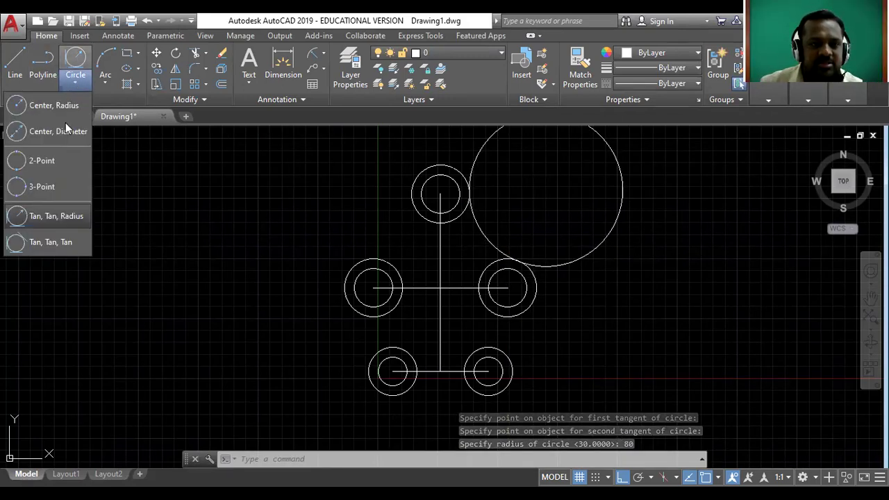
left_click(62, 216)
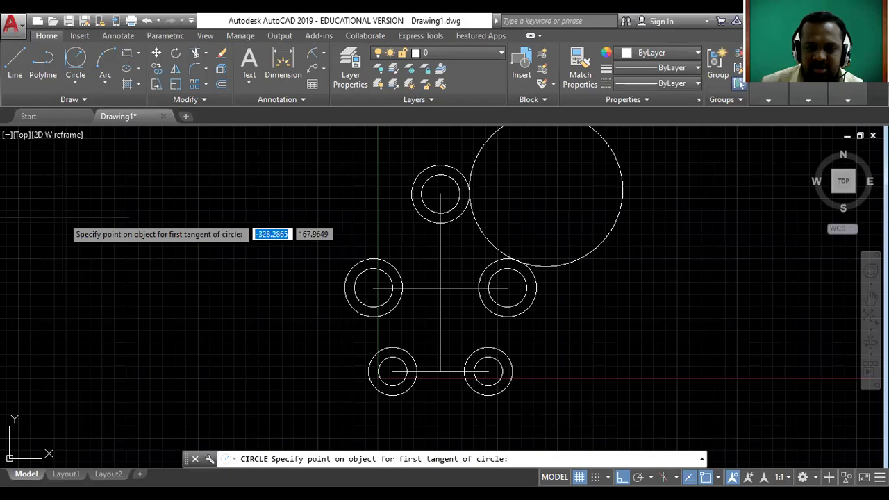
left_click(536, 287)
left_click(513, 369)
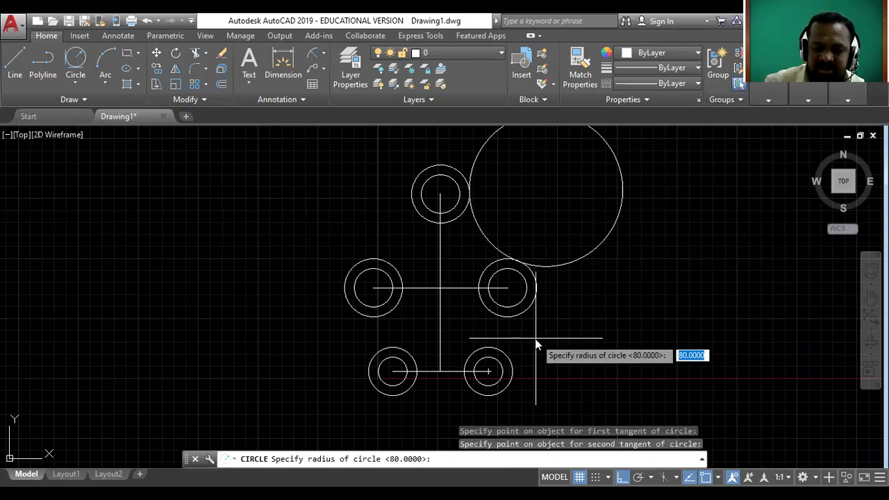
type("80")
key("Return")
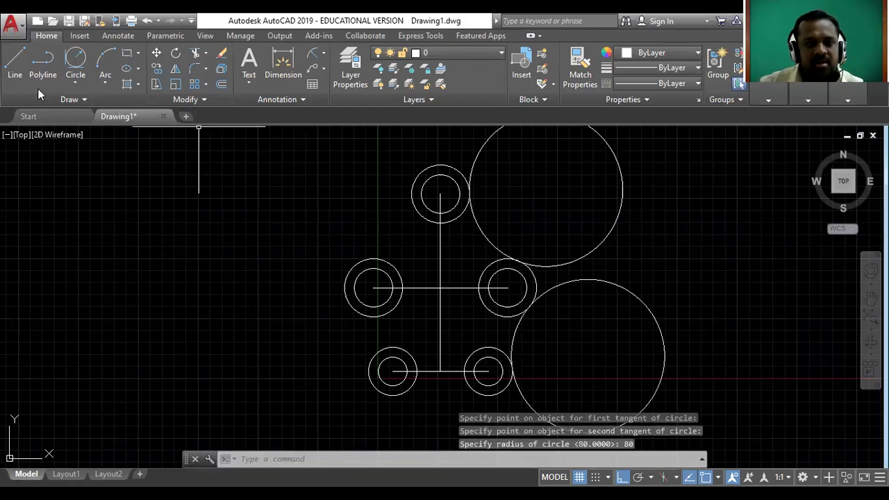
Step: Draw a radius 80 circle tangent to the outer circles of the top boss and the middle left boss
left_click(75, 85)
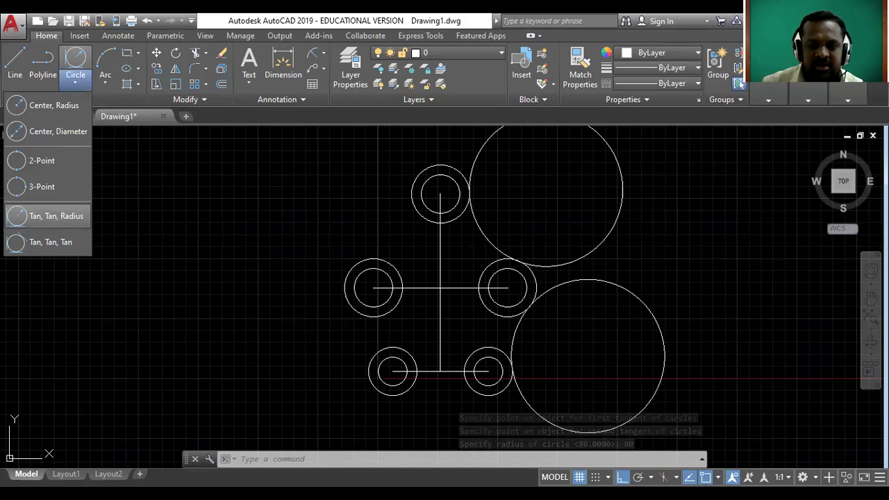
left_click(55, 216)
left_click(385, 259)
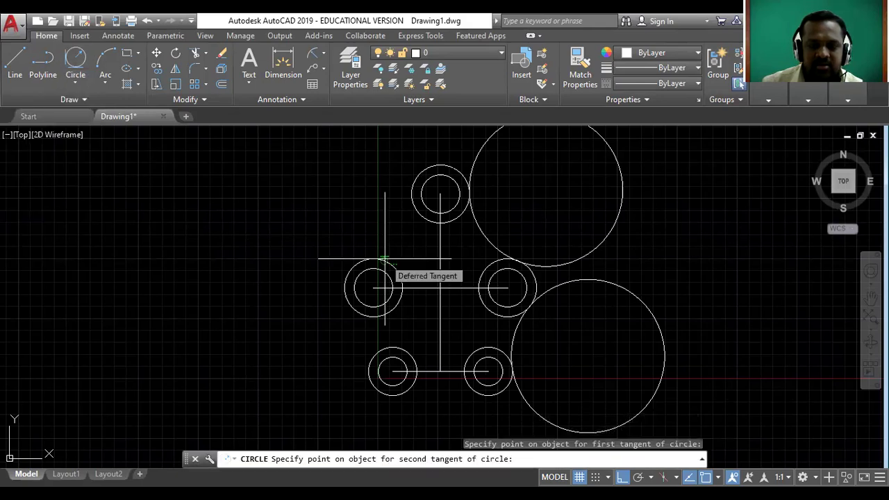
left_click(384, 260)
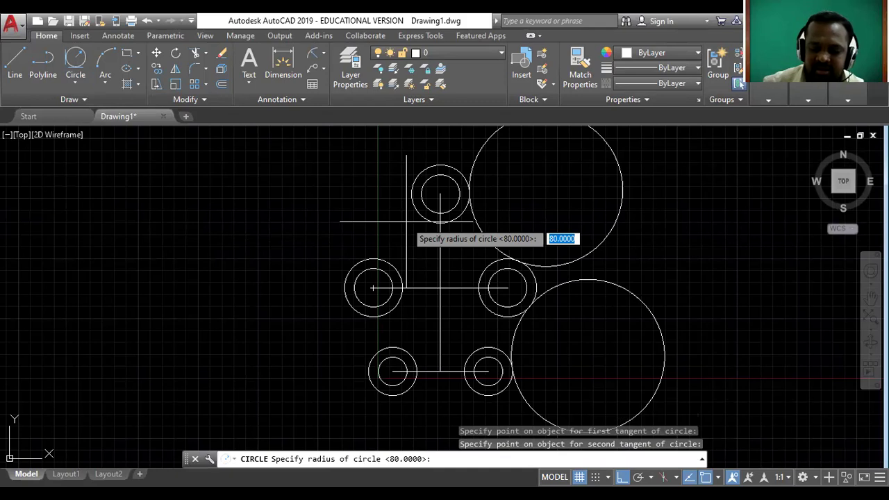
type("80")
key("Return")
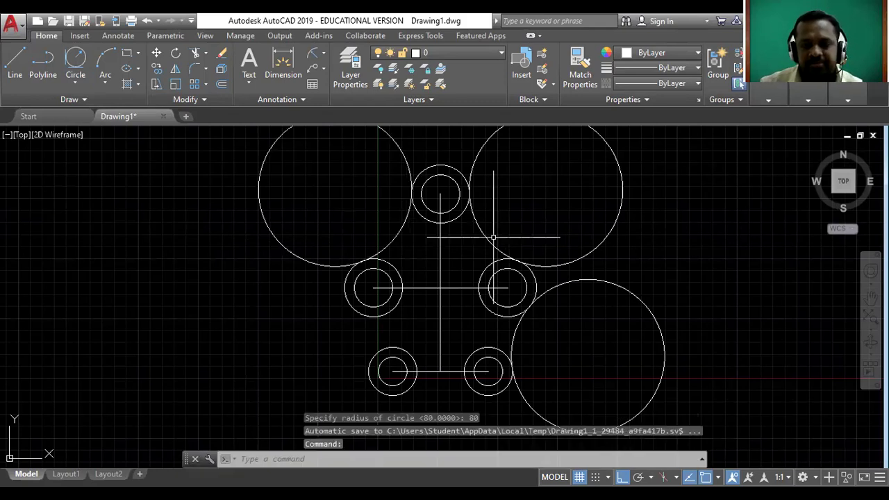
Step: Draw a radius 80 circle tangent to the outer circles of the middle left and lower left bosses
scroll(496, 263, "down", 2)
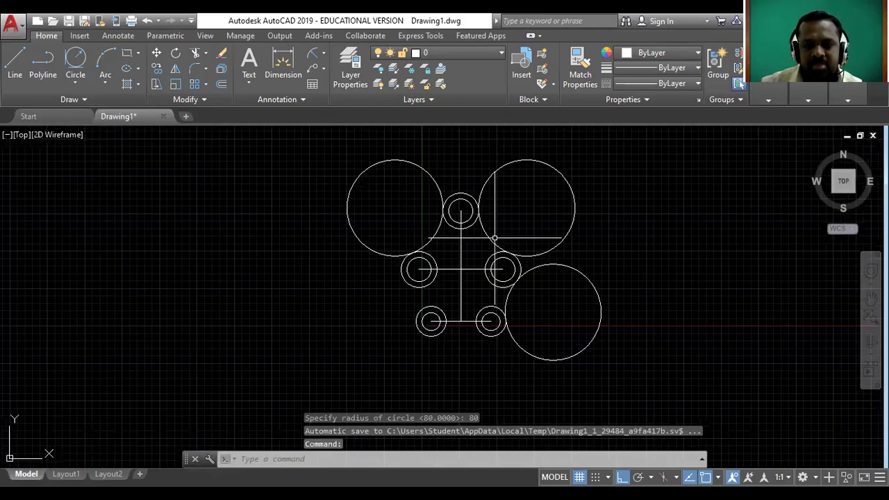
left_click(76, 83)
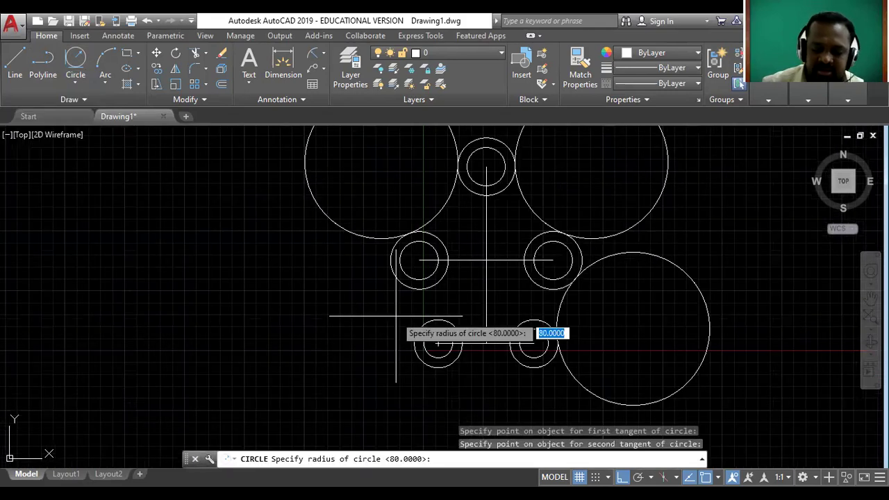
type("80")
key("Return")
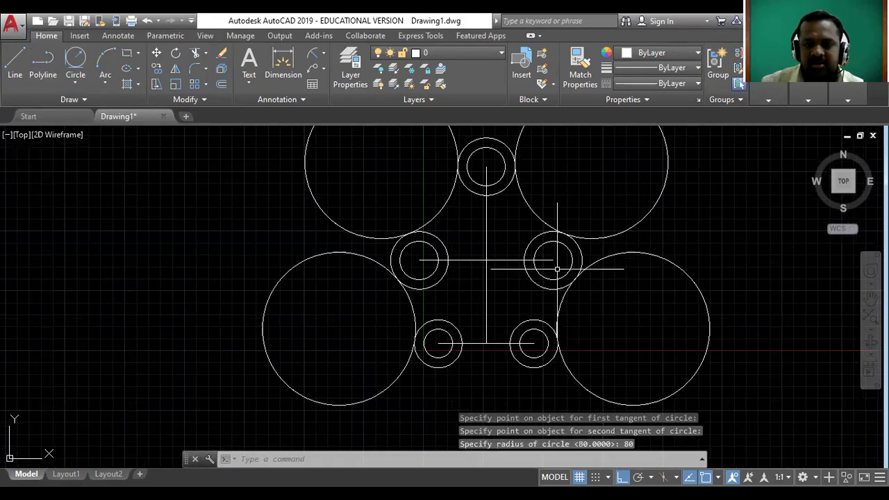
Step: Try a radius 80 circle tangent to the two lower large circles, and undo it
scroll(555, 264, "down", 2)
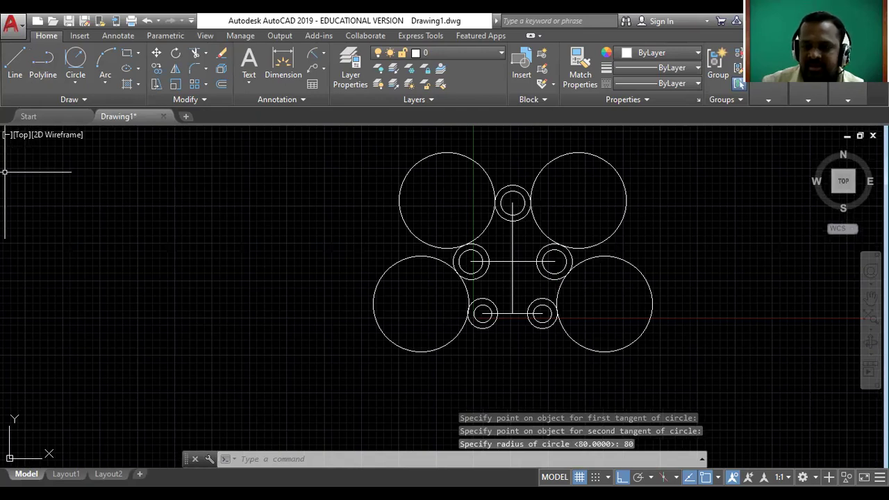
key("p")
key("Return")
left_click_drag(457, 316, 359, 229)
left_click_drag(423, 175, 422, 203)
scroll(423, 203, "up", 2)
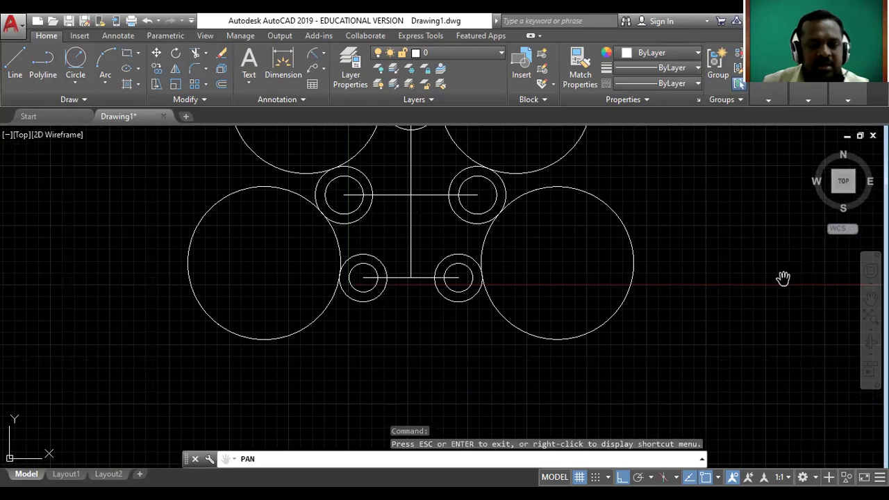
key("Escape")
left_click(75, 82)
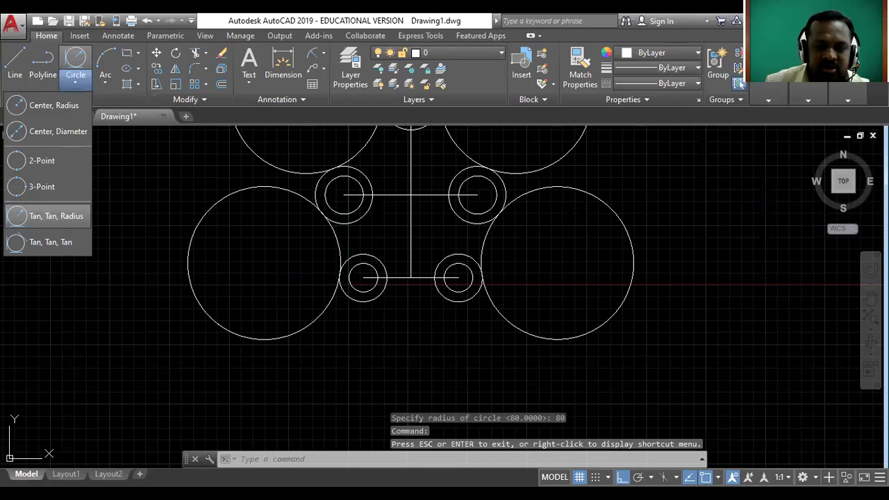
left_click(56, 216)
left_click(501, 330)
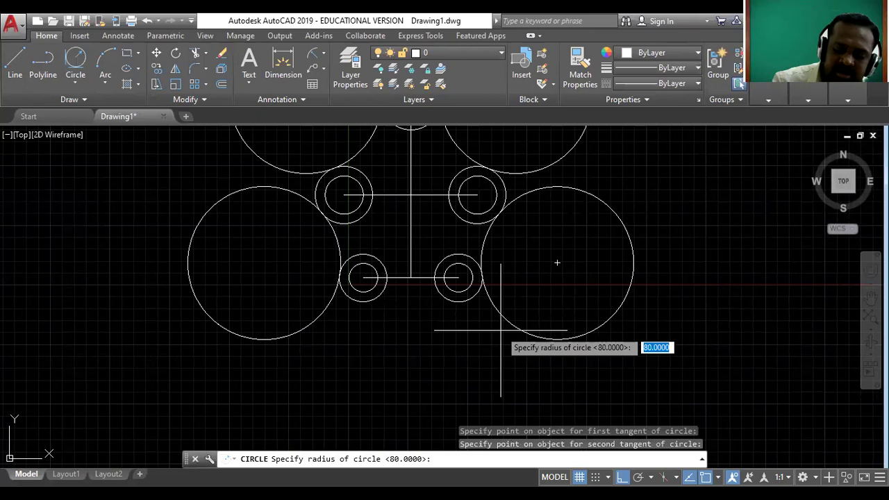
type("80")
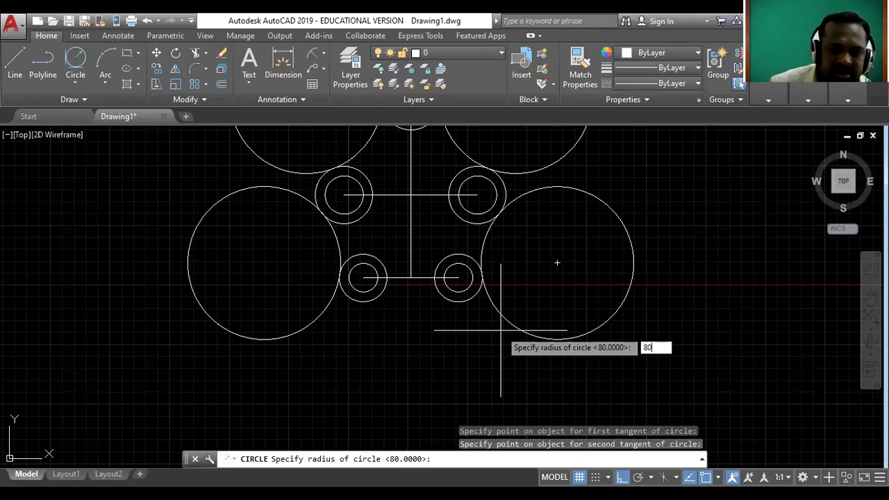
key("Return")
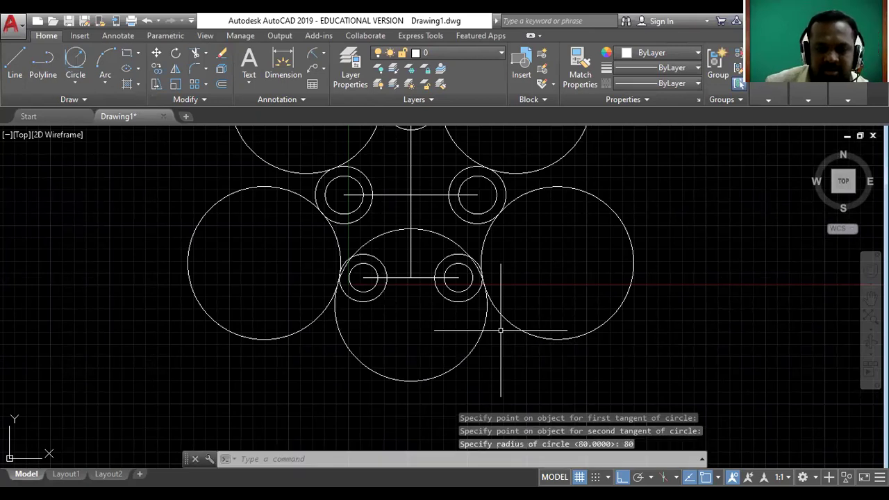
key("ctrl+z")
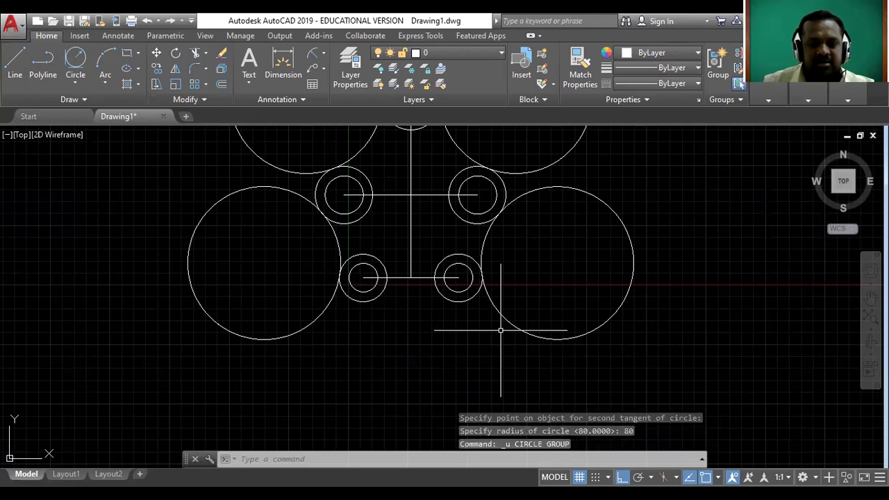
Step: Draw a radius 80 circle tangent to the outer circles of the lower left and lower right bosses
scroll(646, 268, "down", 3)
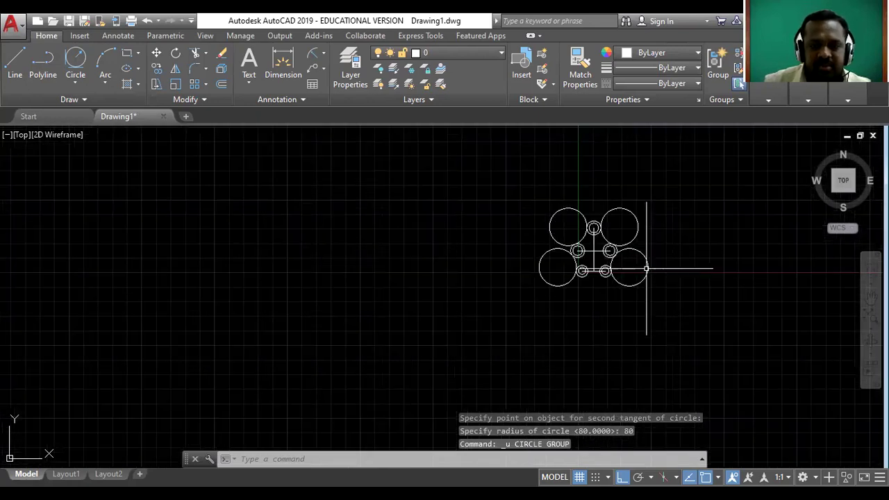
scroll(646, 268, "up", 2)
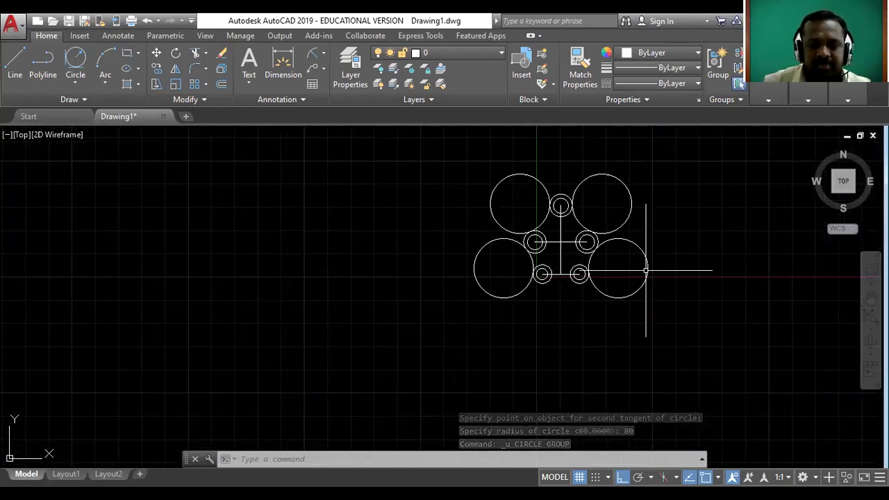
scroll(567, 243, "up", 4)
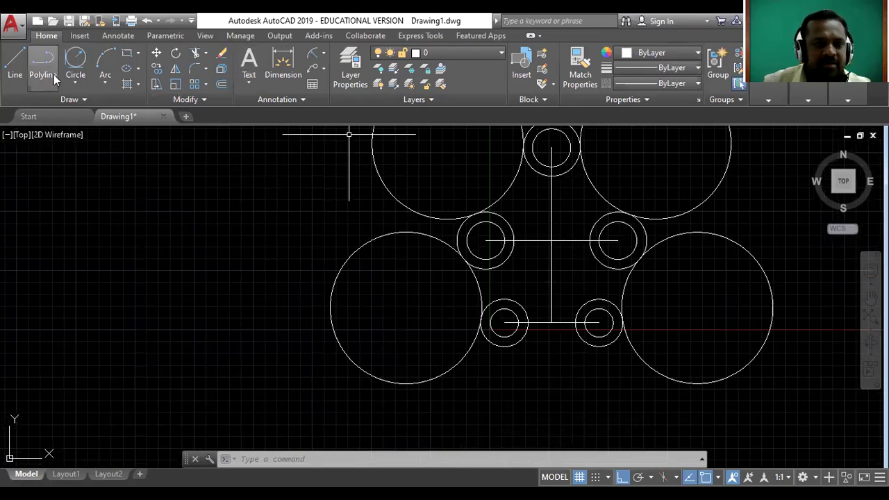
left_click(76, 82)
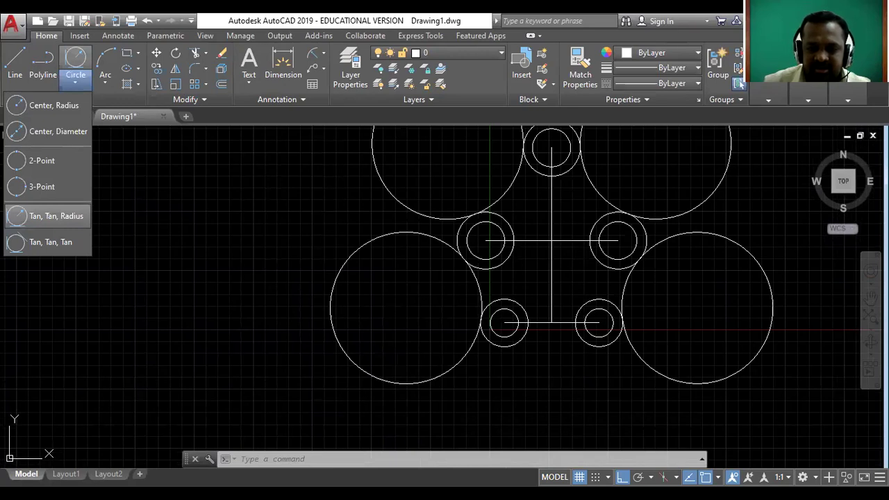
left_click(55, 216)
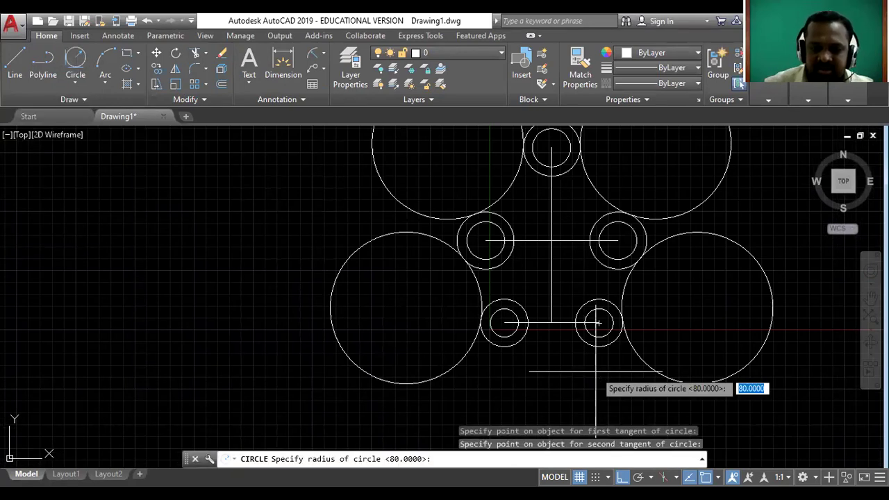
type("80")
key("Return")
scroll(627, 294, "down", 2)
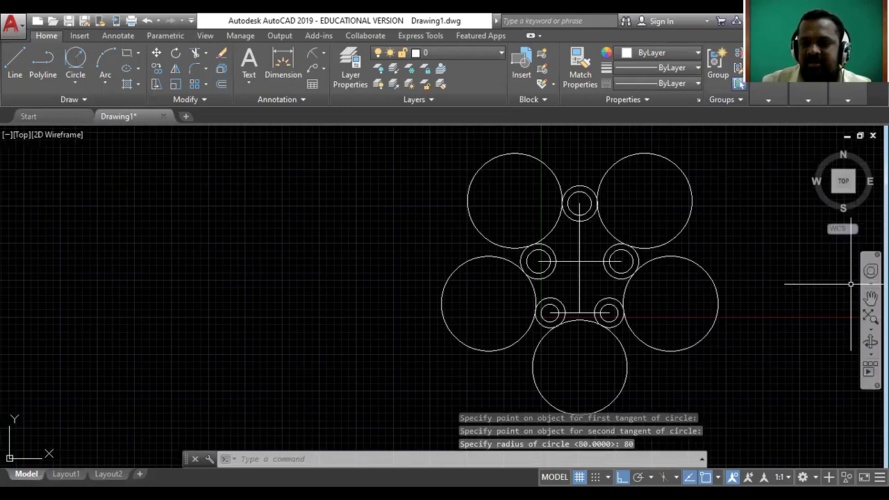
Step: Trim the outer portions of the five radius 80 circles, leaving the concave arcs between neighbouring bosses
left_click(871, 297)
left_click_drag(626, 267, 389, 268)
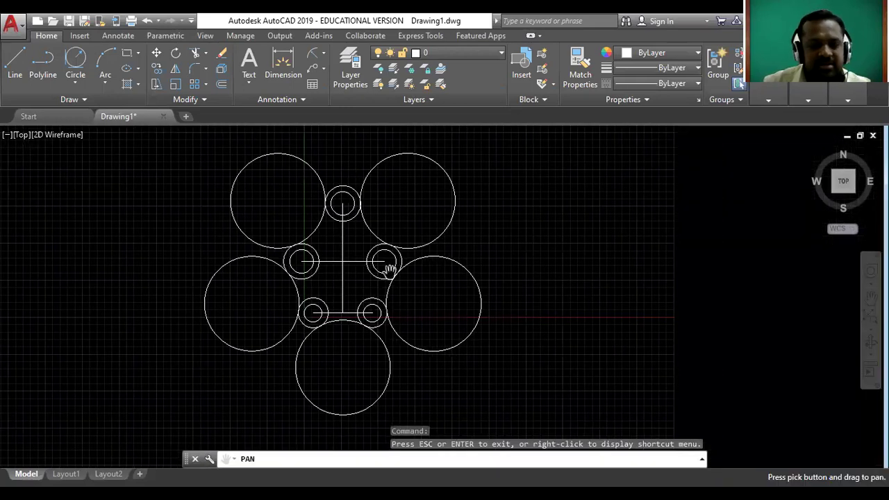
key("Escape")
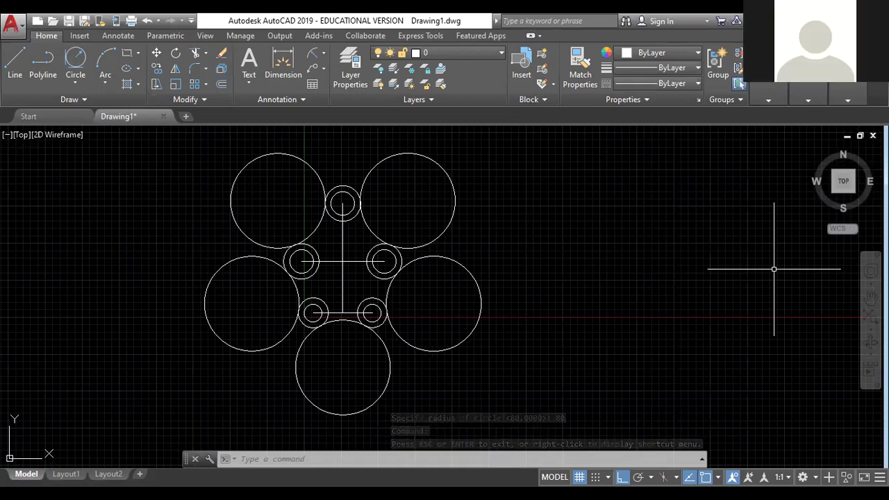
type("TR")
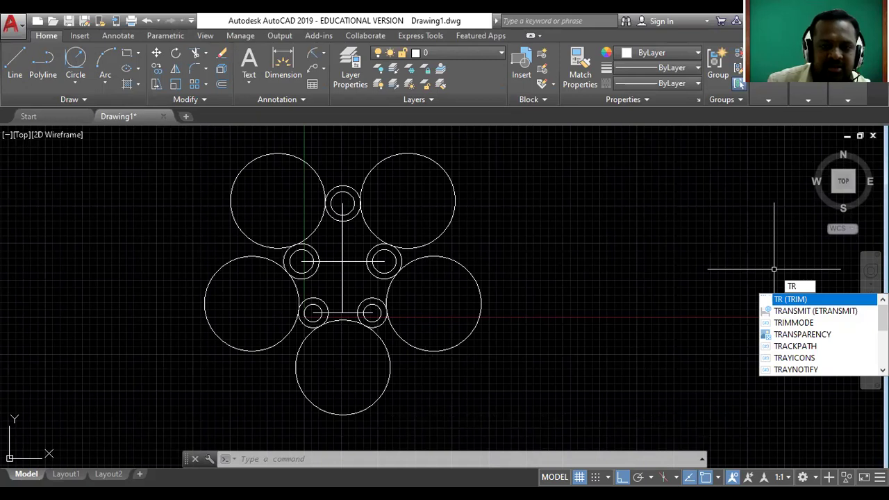
key("Return")
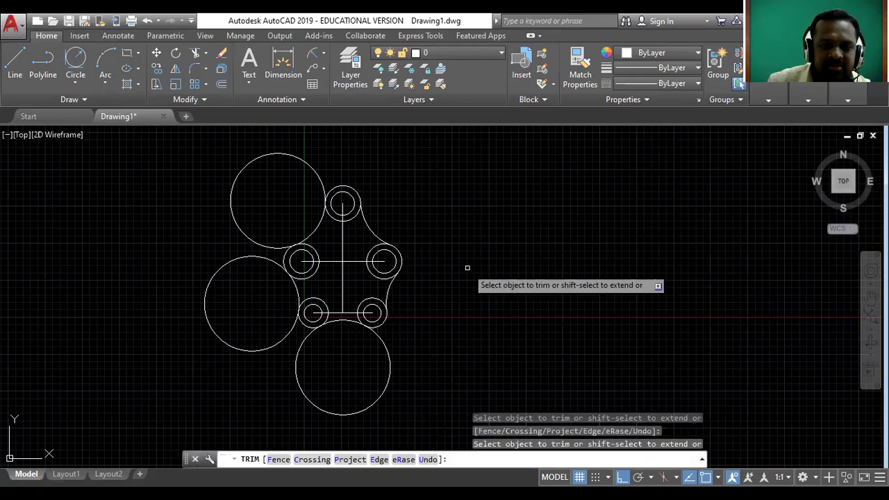
left_click(390, 374)
left_click(282, 343)
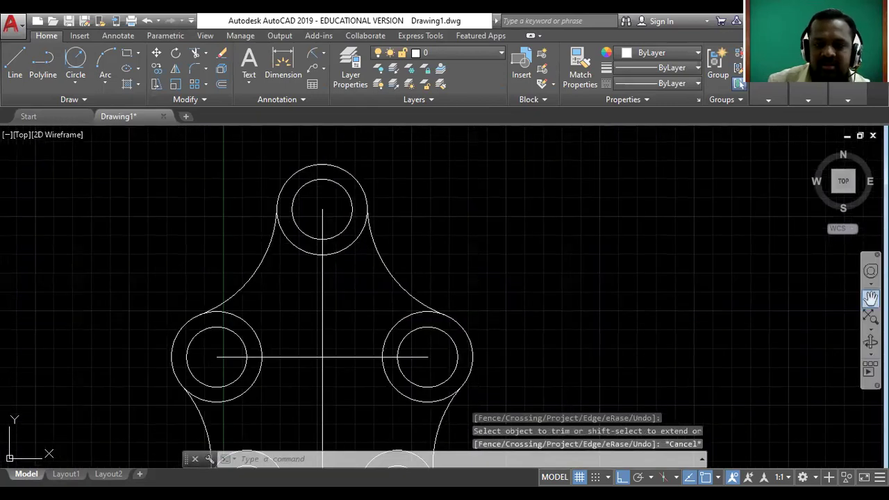
Step: Erase the vertical and horizontal construction lines joining the boss centres inside the plate
left_click(871, 297)
scroll(512, 278, "down", 3)
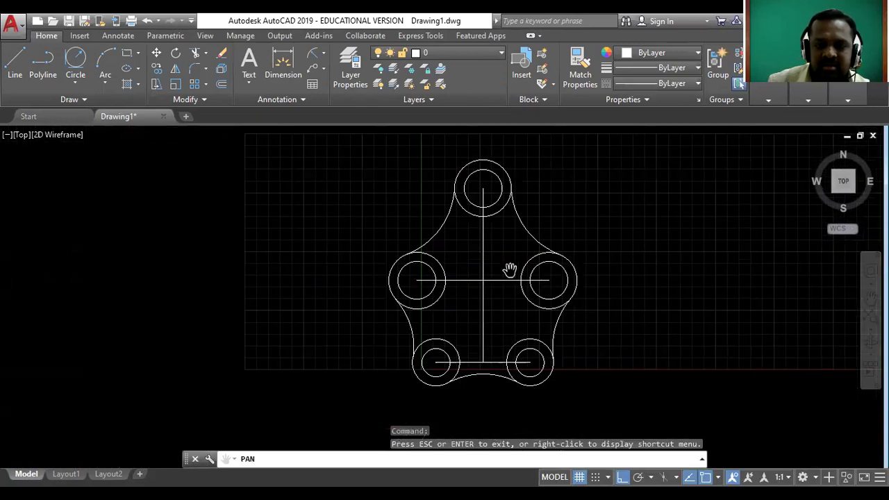
scroll(511, 294, "up", 2)
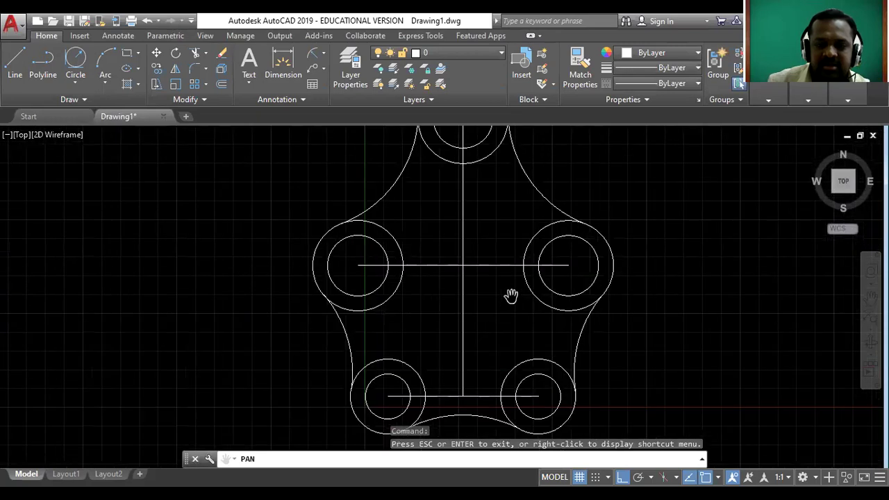
scroll(511, 295, "down", 2)
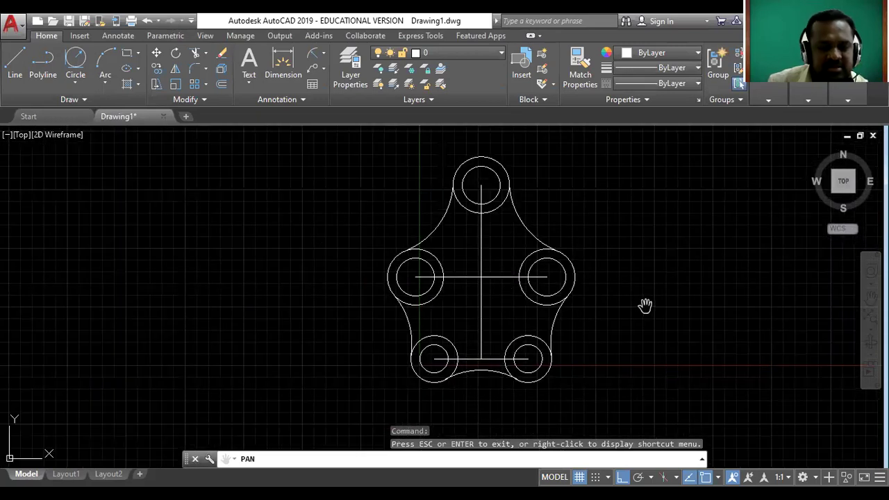
key("Escape")
left_click(498, 277)
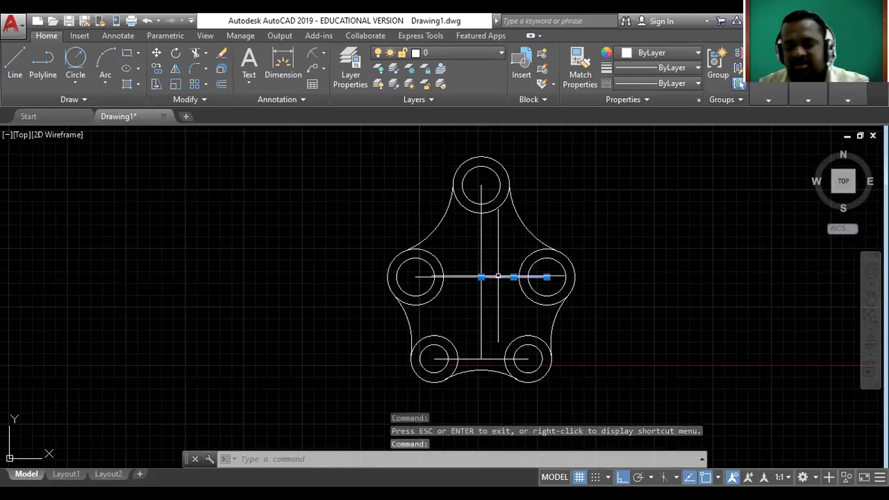
key("Delete")
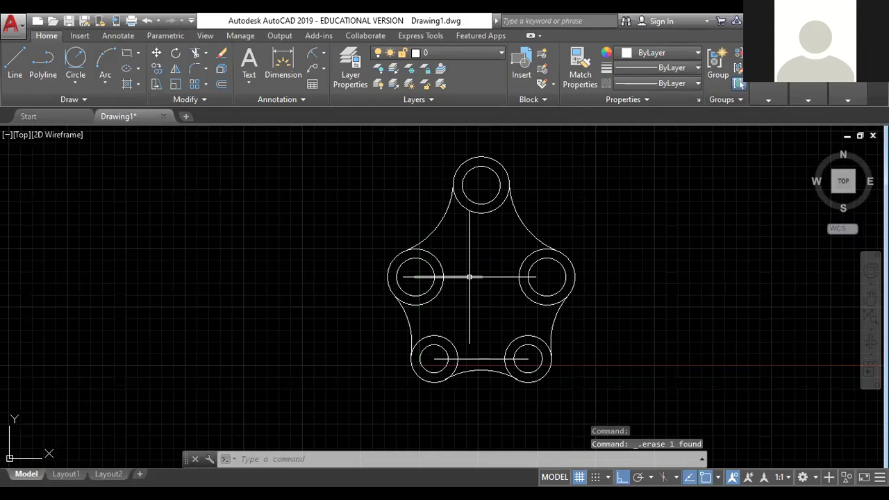
left_click(480, 359)
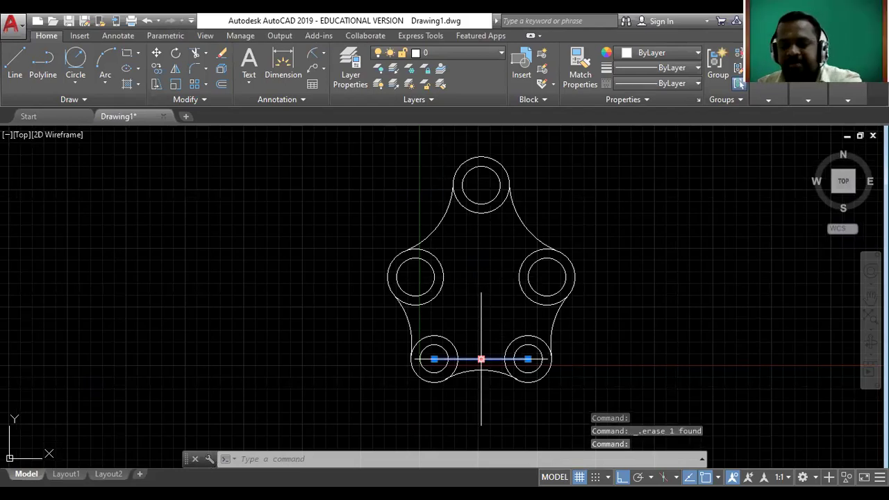
key("Delete")
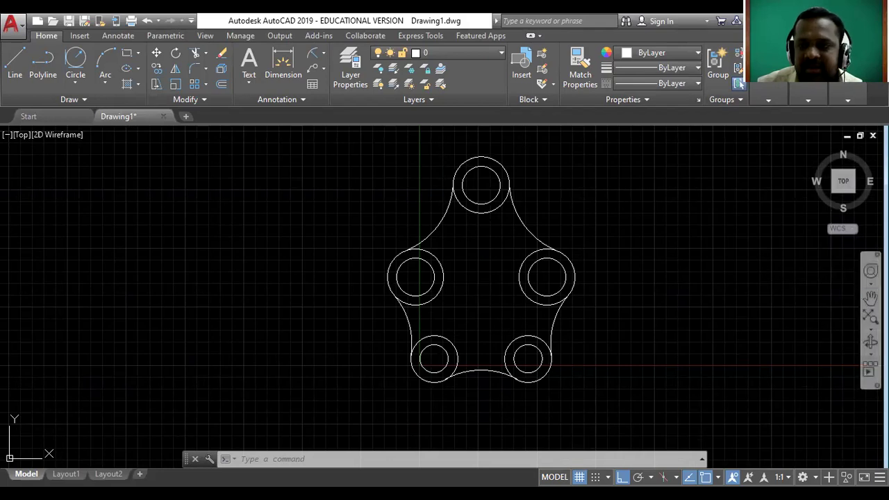
Step: Add a linear dimension between the centres of the two lower bosses, placed below the plate
left_click(871, 297)
left_click_drag(615, 270, 542, 283)
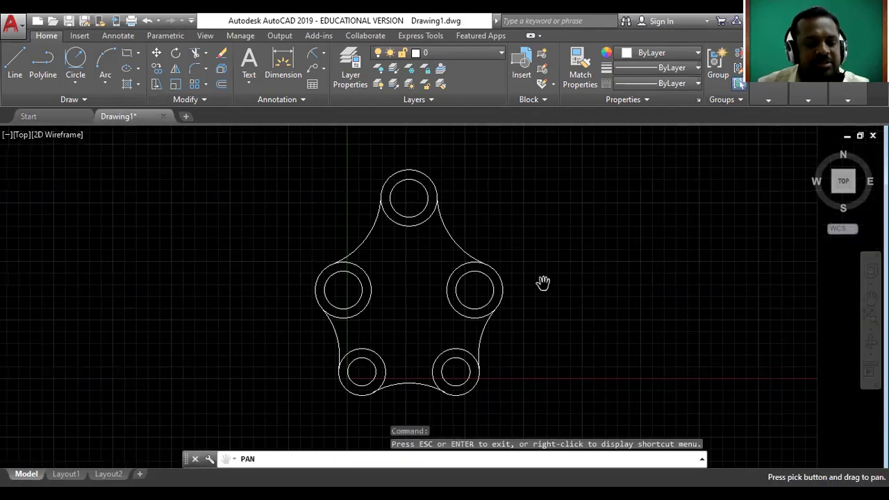
key("Escape")
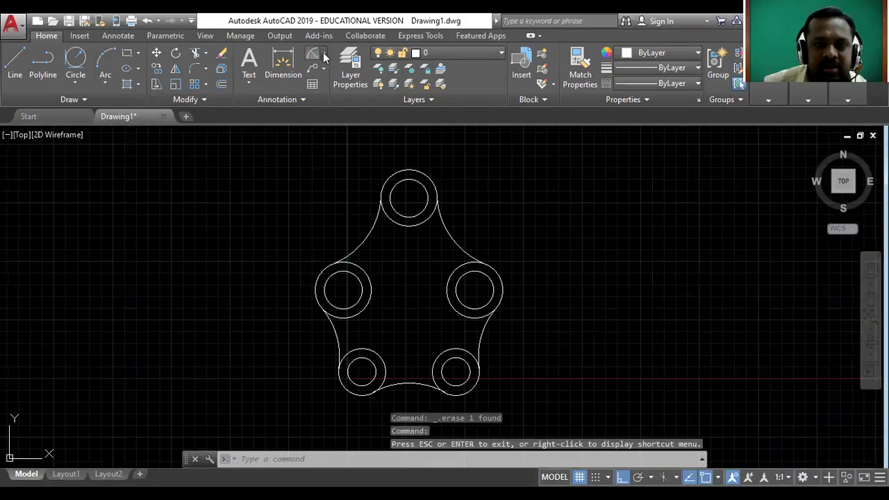
left_click(323, 52)
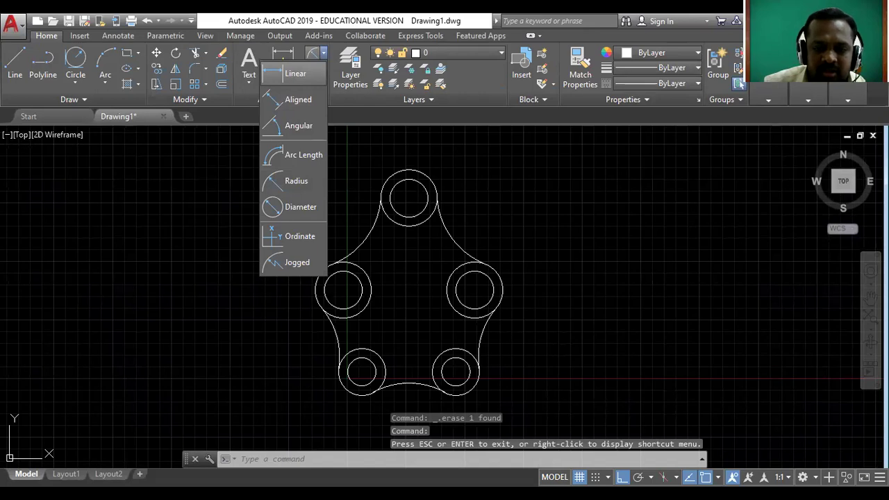
left_click(295, 73)
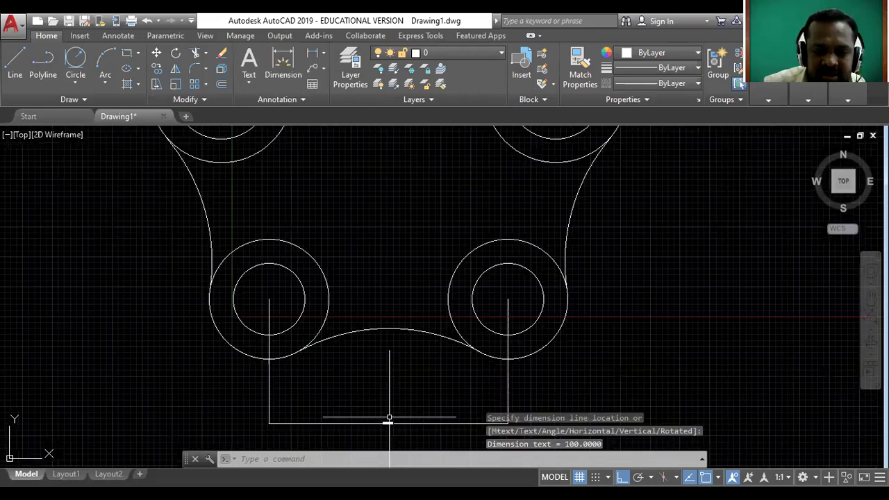
scroll(387, 416, "up", 2)
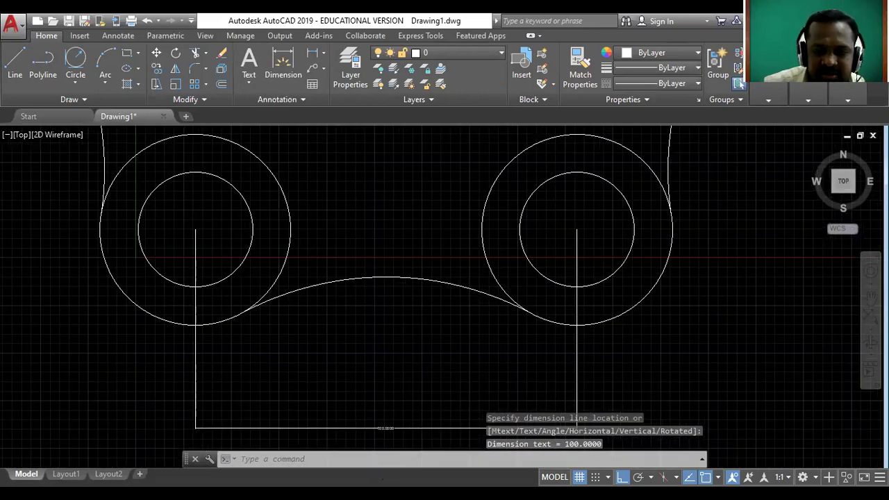
scroll(415, 402, "down", 5)
scroll(417, 376, "up", 2)
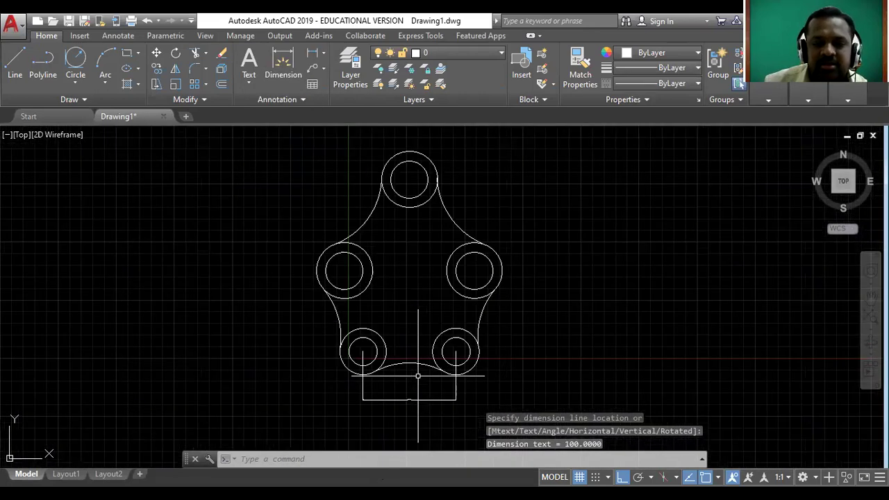
Step: Set the text height of the Standard dimension style to 1.5
left_click(871, 298)
left_click_drag(498, 269, 494, 277)
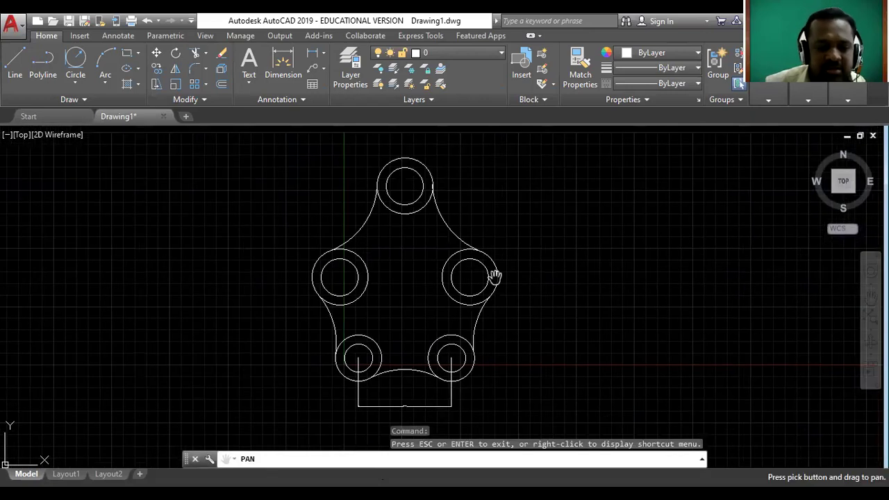
key("Escape")
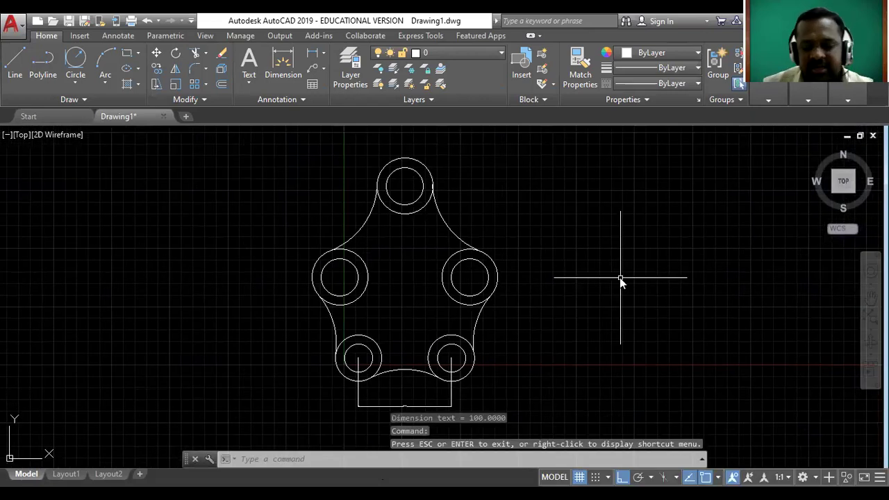
type("D")
key("Return")
left_click(581, 227)
left_click_drag(270, 249, 231, 249)
type("1.5")
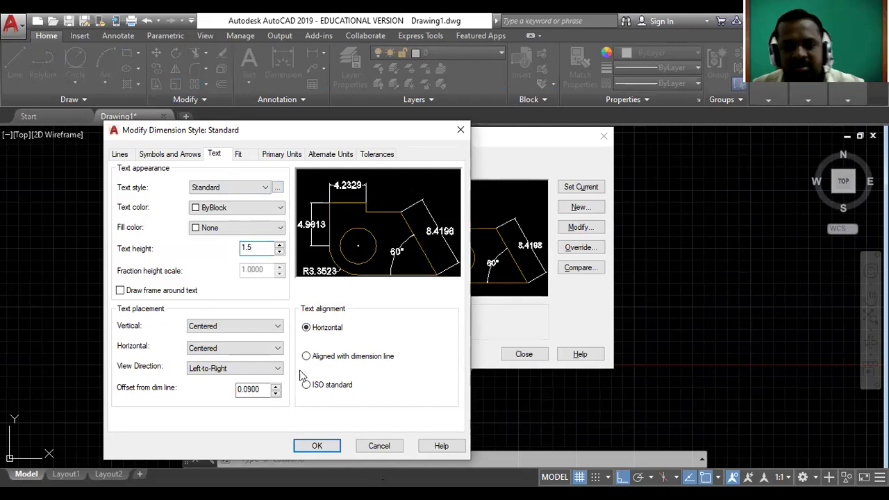
left_click(317, 447)
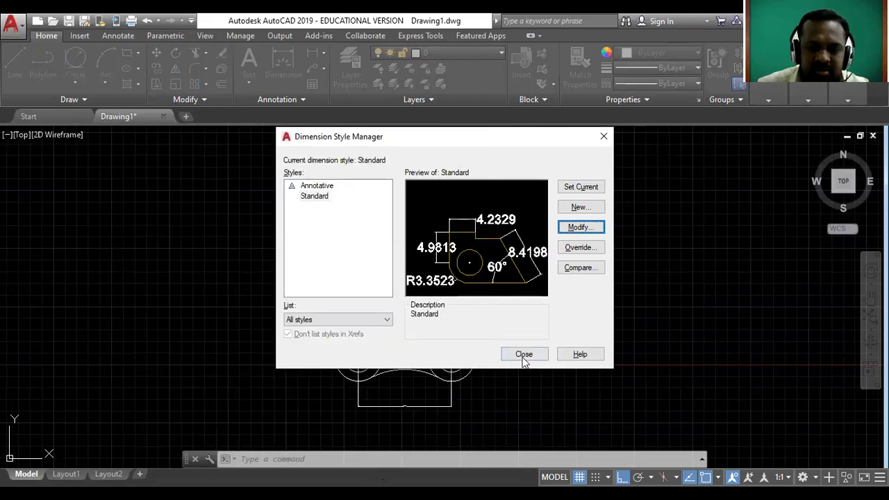
left_click(524, 354)
Step: Set the text height of the Standard dimension style to 3
scroll(413, 407, "up", 5)
scroll(416, 407, "down", 5)
scroll(442, 391, "up", 3)
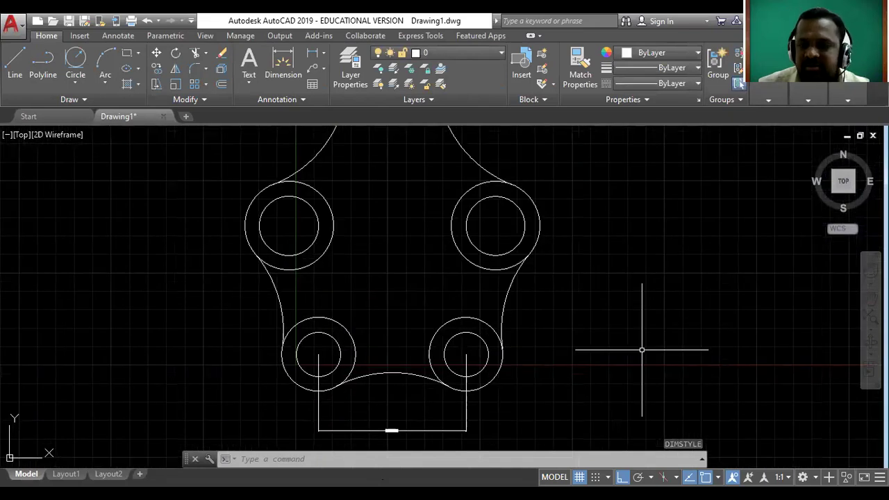
scroll(641, 350, "down", 3)
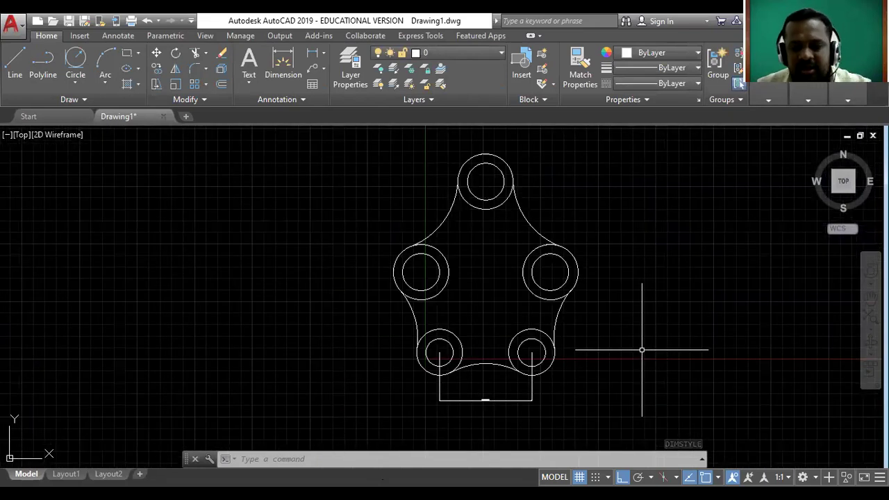
type("d")
key("Return")
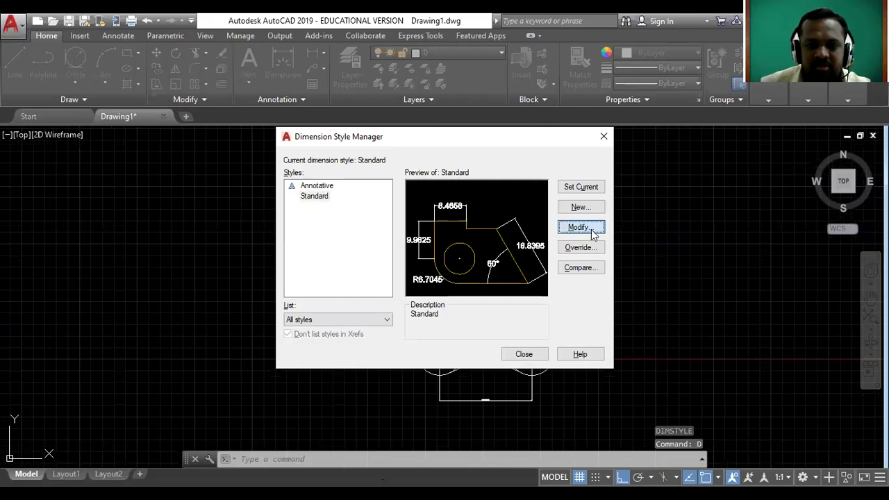
left_click(593, 232)
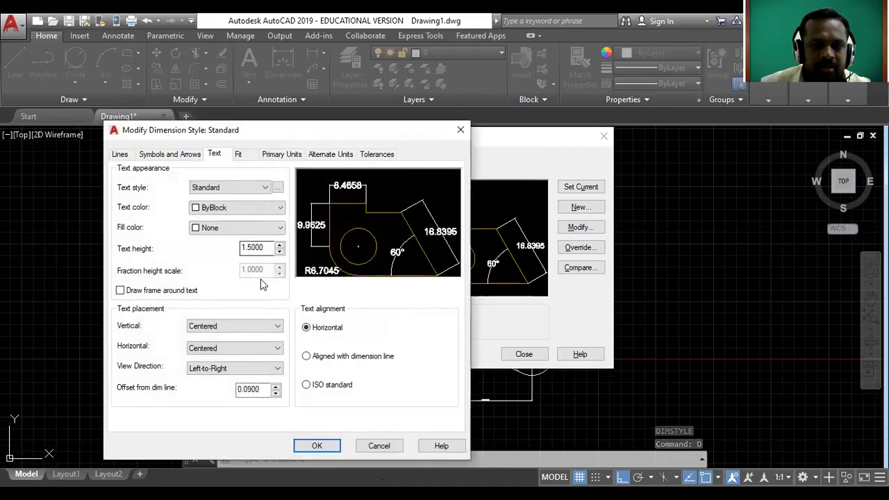
left_click_drag(264, 249, 228, 248)
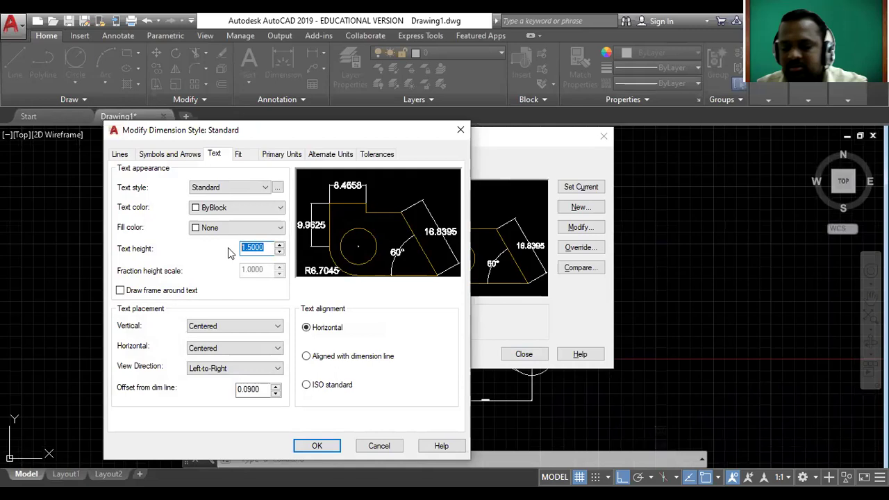
type("3")
left_click(318, 445)
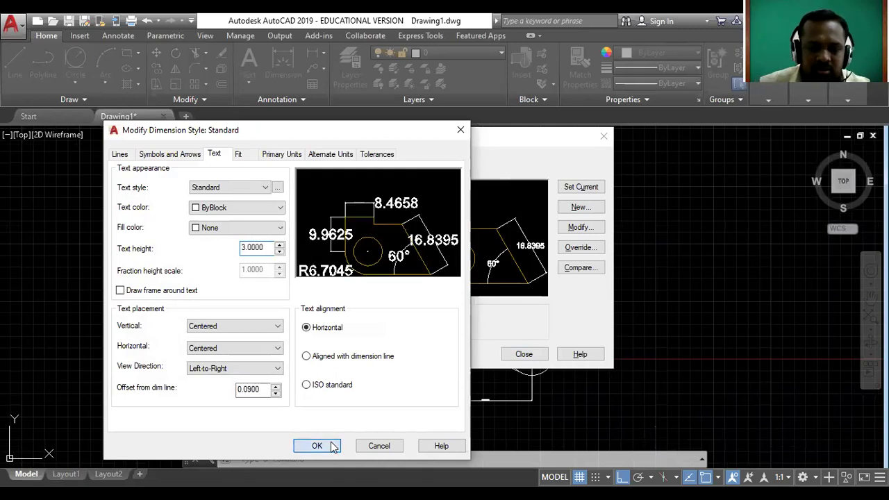
left_click(528, 355)
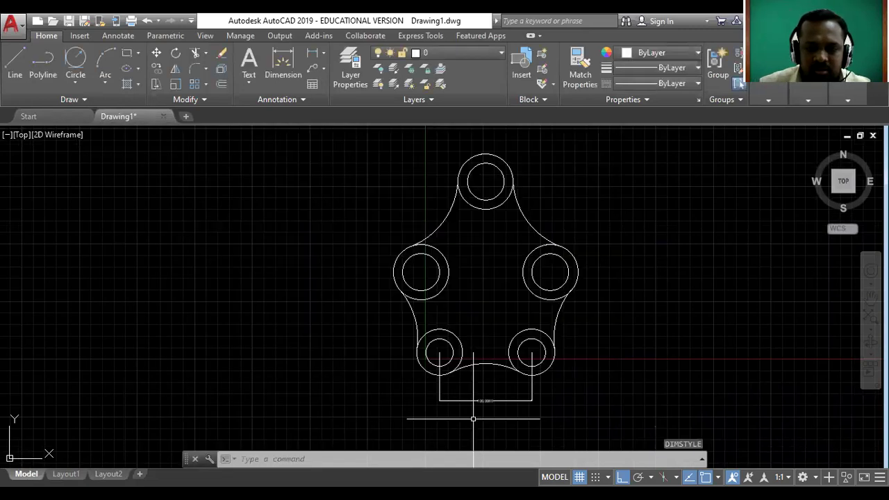
Step: Set the text height of the Standard dimension style to 6
scroll(470, 419, "up", 3)
scroll(588, 316, "down", 2)
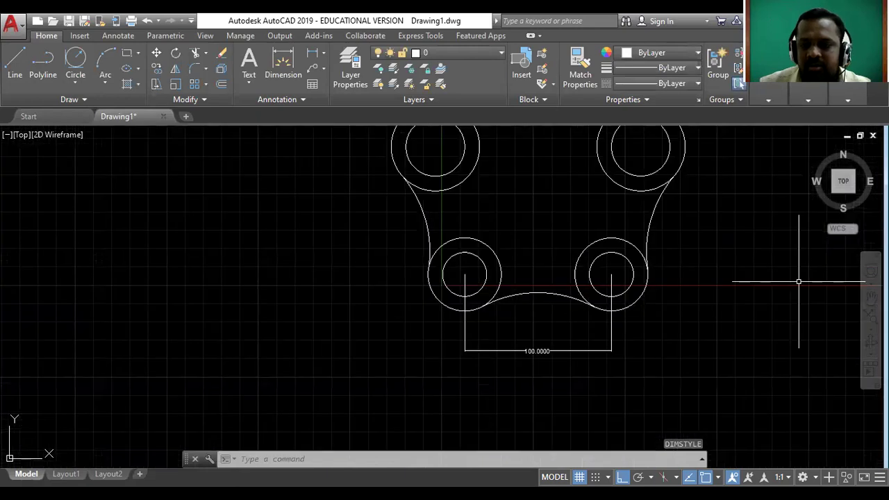
scroll(552, 354, "up", 3)
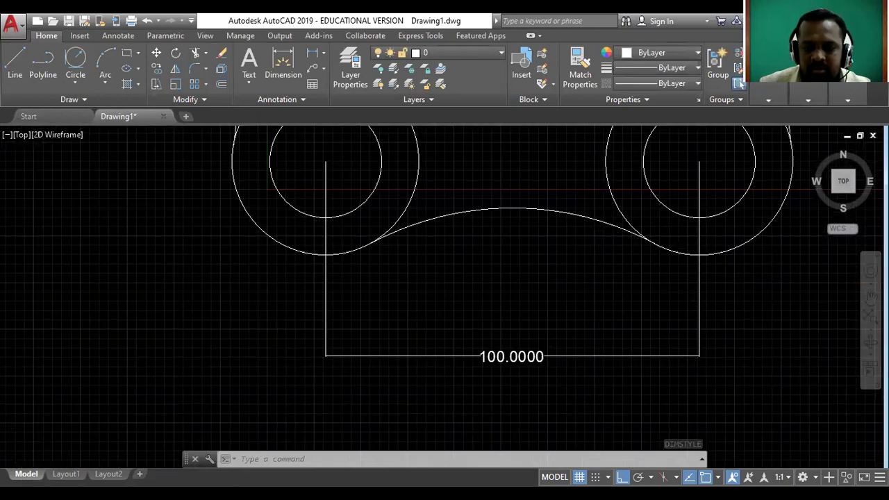
scroll(551, 355, "down", 3)
type("d")
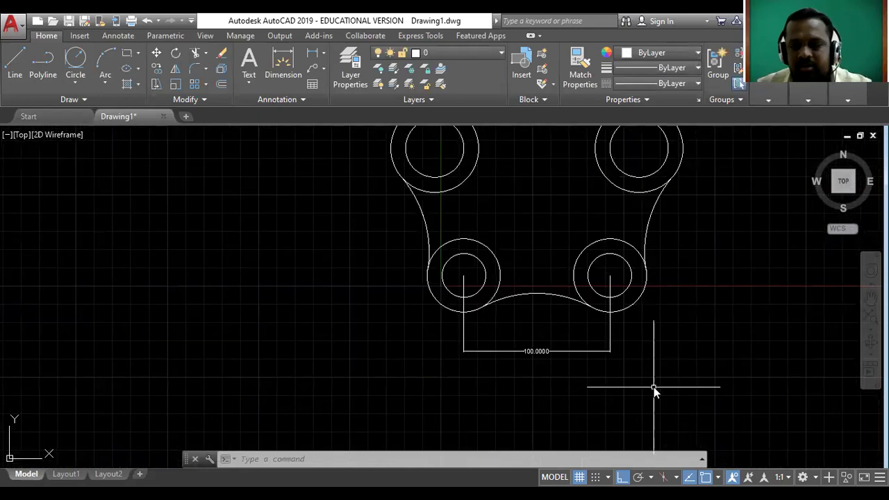
key("Return")
left_click(581, 227)
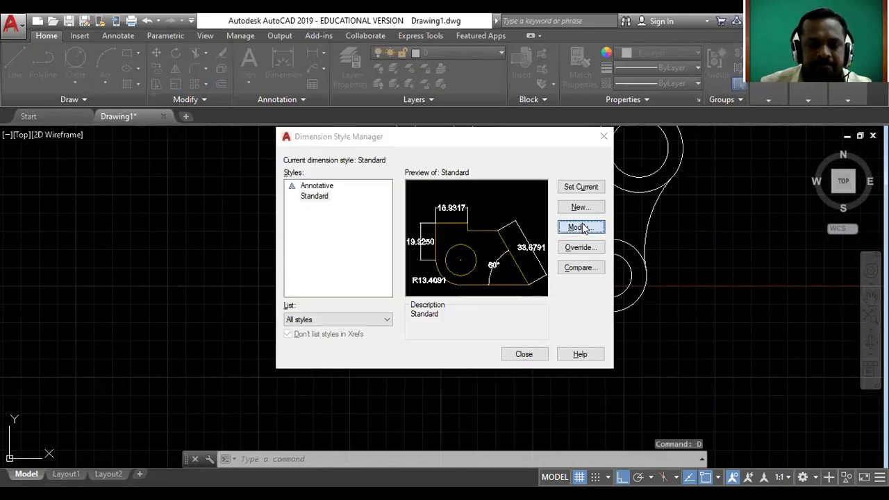
left_click_drag(264, 248, 205, 254)
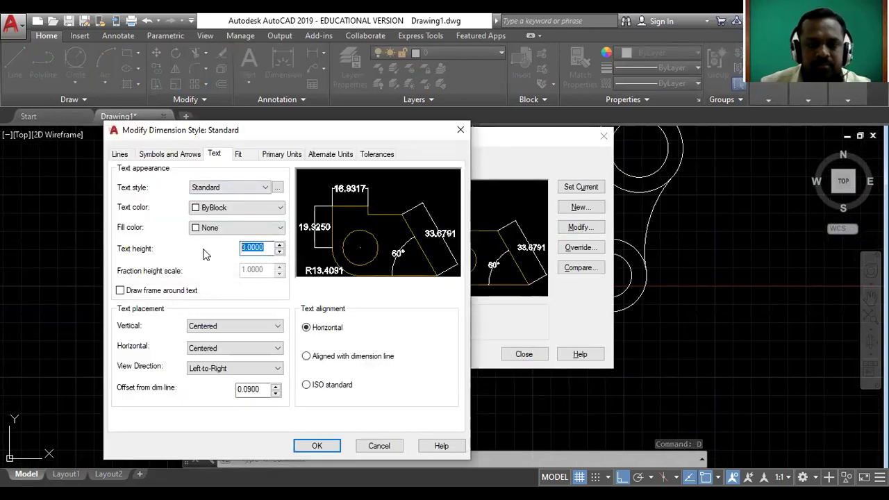
type("6")
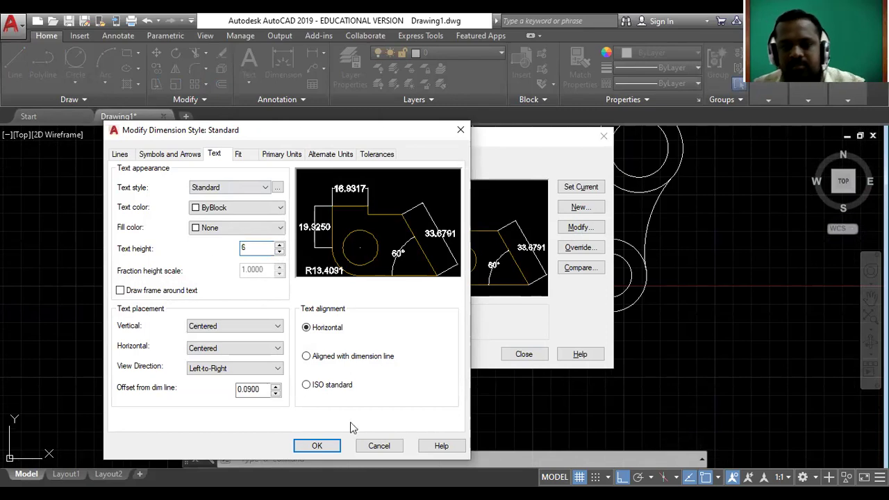
left_click(317, 447)
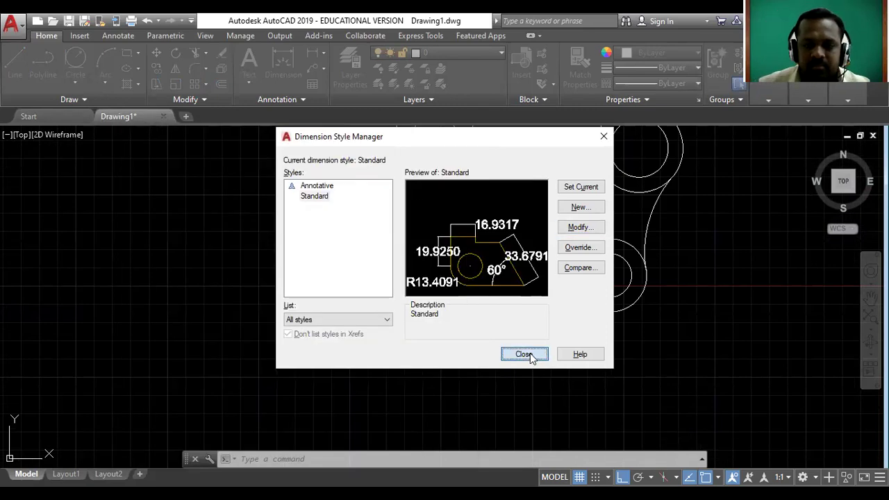
left_click(524, 354)
scroll(642, 257, "down", 5)
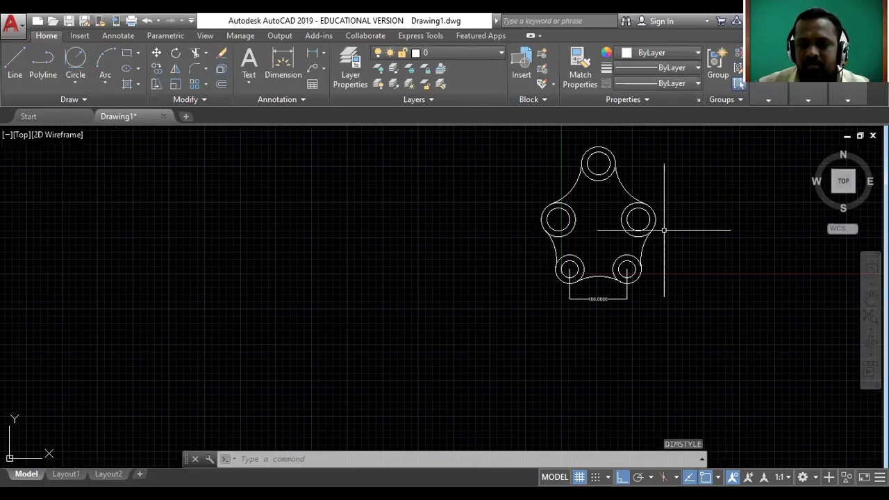
scroll(660, 230, "up", 2)
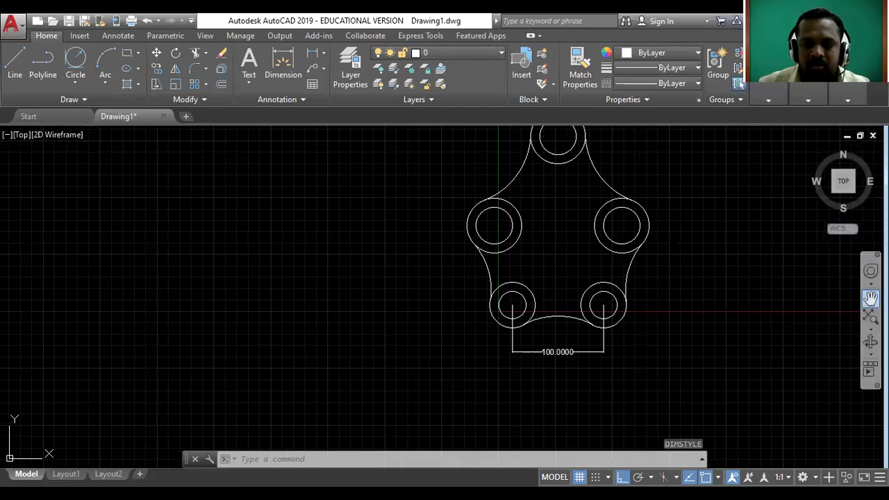
Step: Add a vertical linear dimension between the centres of the middle-right and lower-right bosses, placed to the right of the plate
left_click(870, 298)
left_click_drag(586, 307, 441, 357)
scroll(424, 391, "up", 2)
left_click_drag(423, 391, 423, 367)
scroll(435, 310, "up", 1)
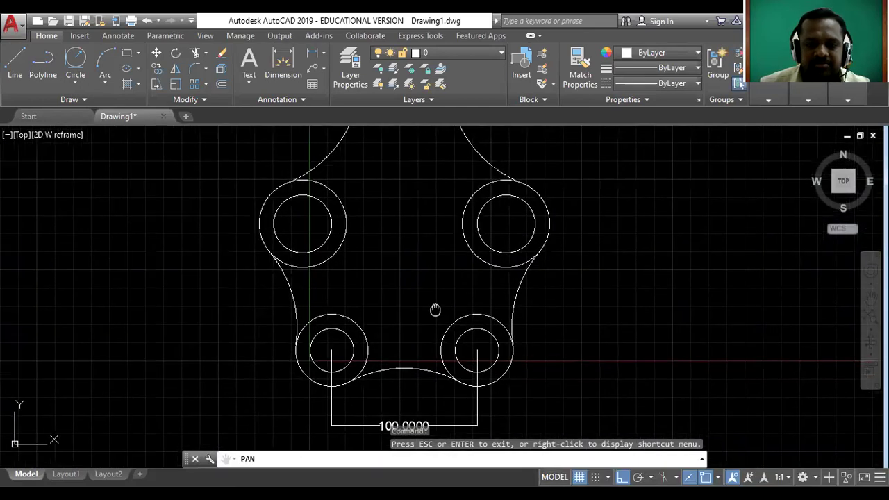
left_click_drag(435, 310, 443, 316)
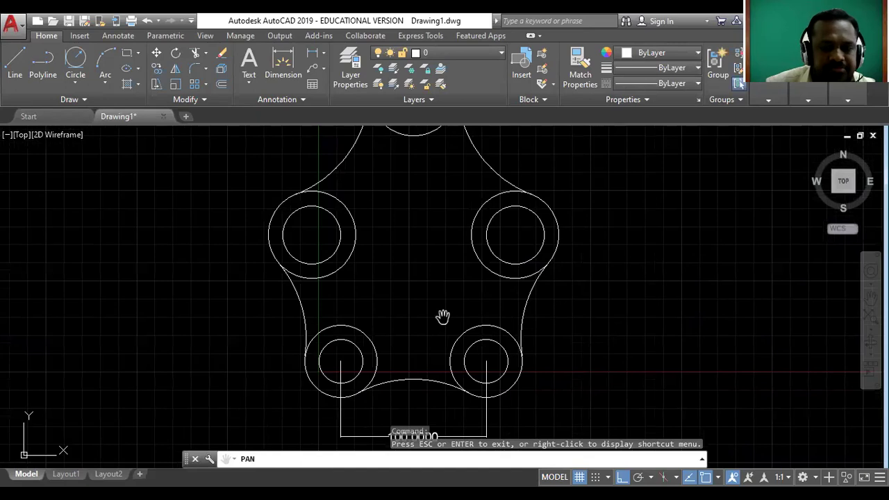
key("Escape")
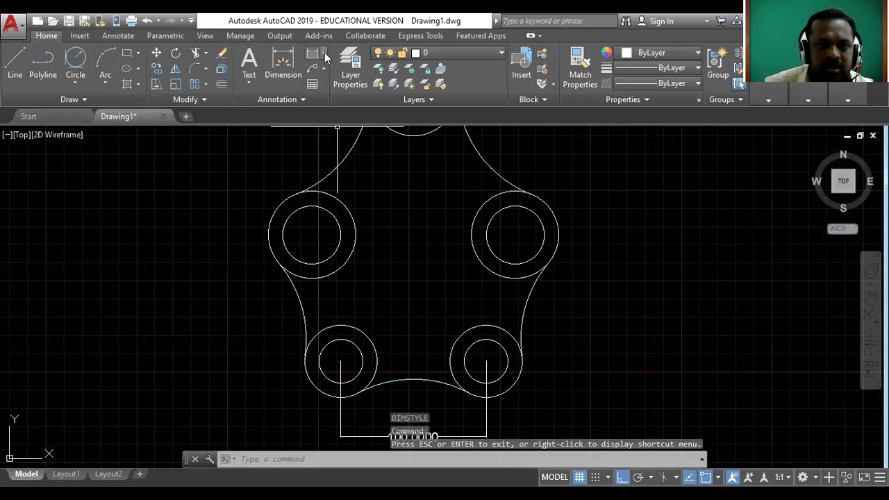
left_click(324, 53)
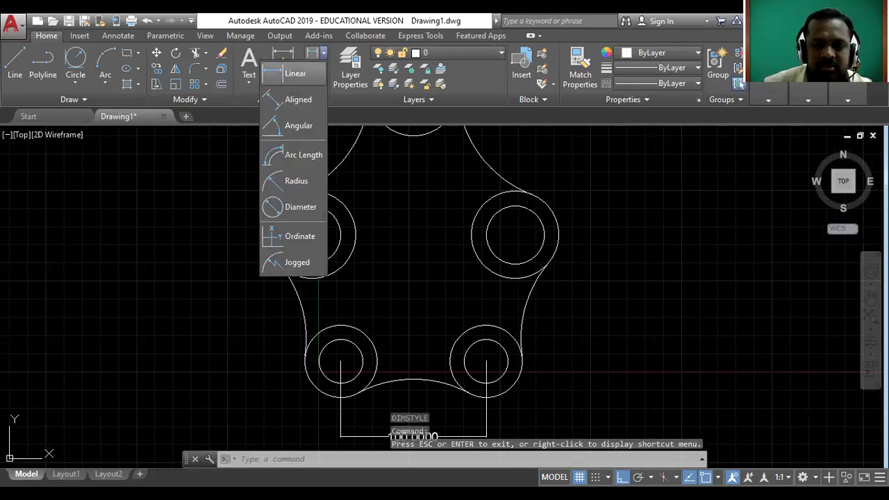
left_click(294, 73)
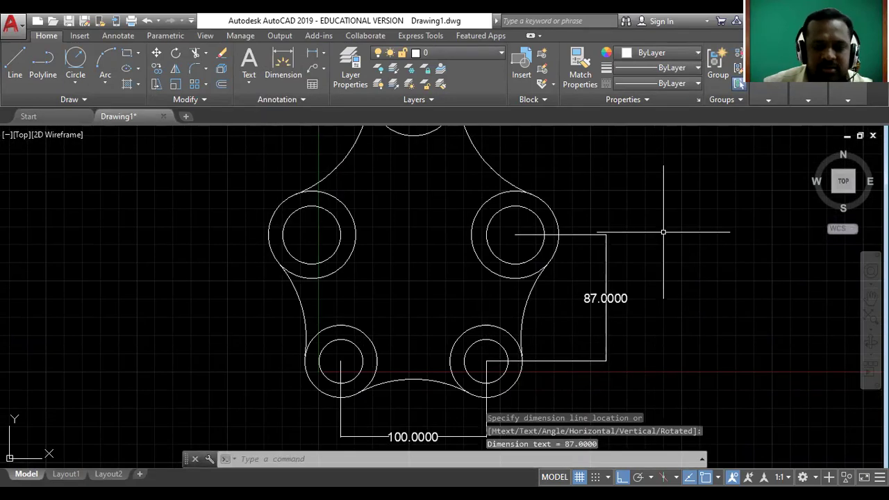
Step: Add a horizontal linear dimension between the centres of the top and middle-right bosses, placed above the plate
scroll(663, 231, "down", 3)
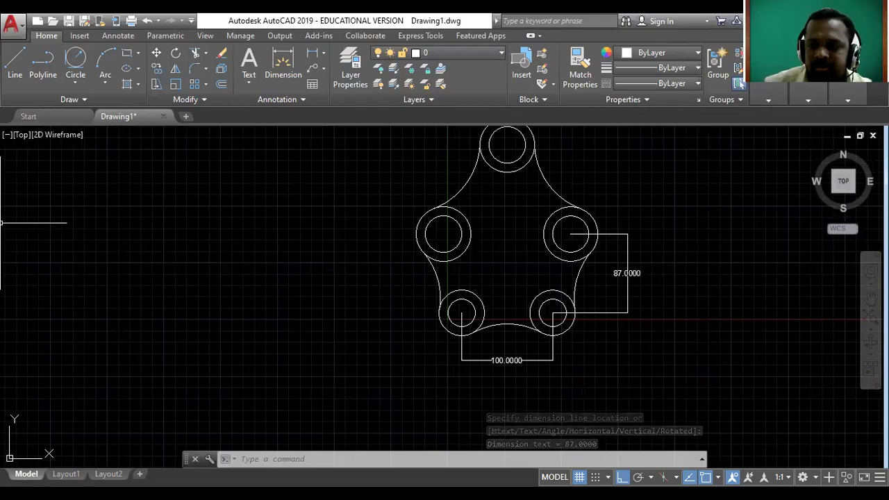
type("p")
key("Return")
left_click_drag(612, 241, 567, 297)
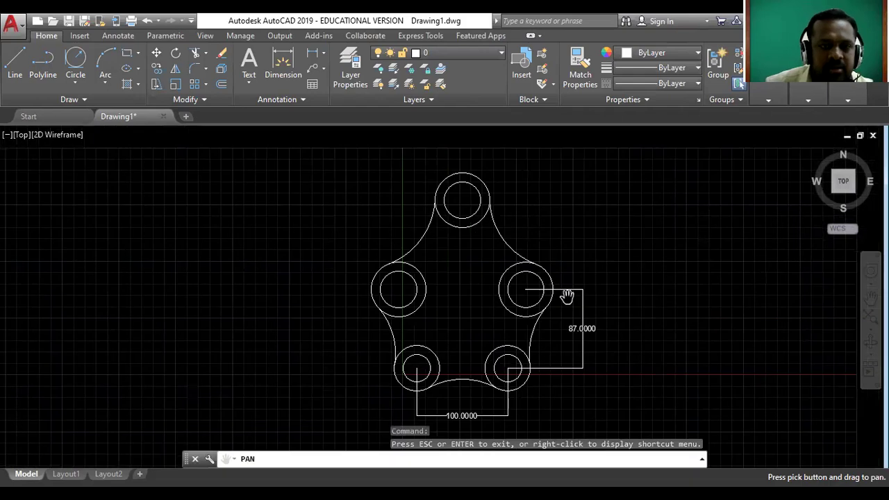
key("Escape")
left_click(324, 54)
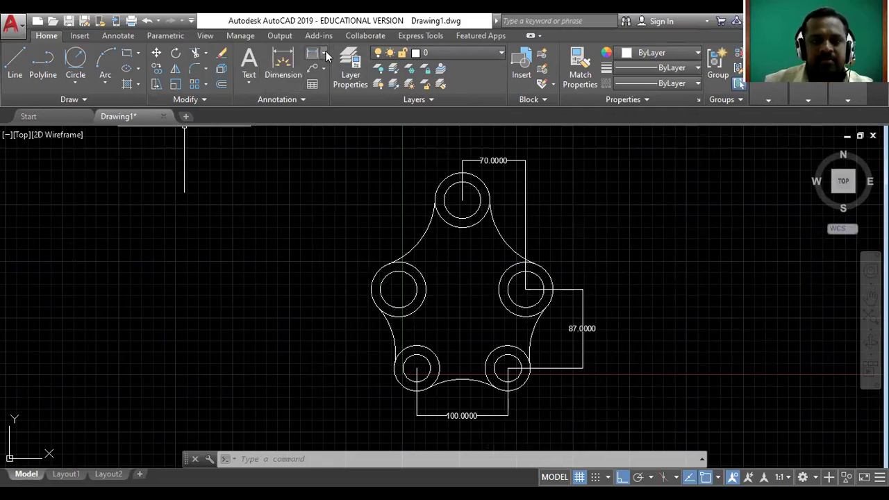
Step: Add radius dimensions to the middle-left boss's outer circle and the upper-left outline arc, with their text outside the plate
left_click(324, 53)
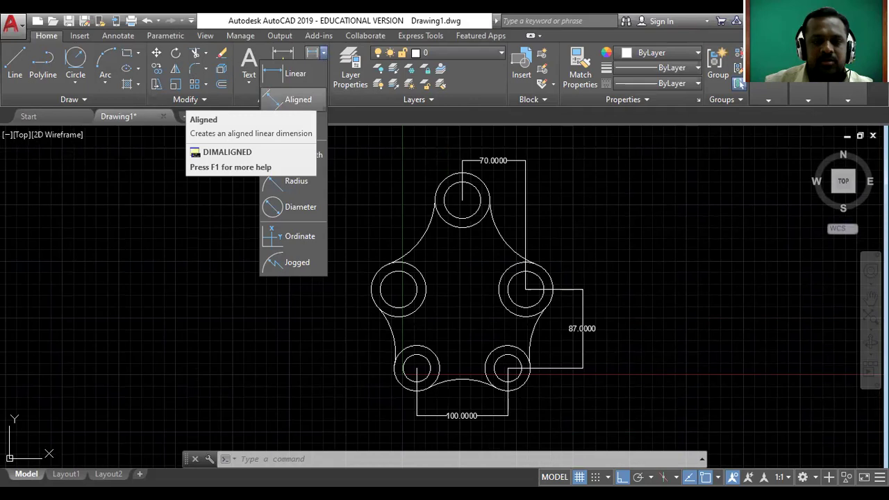
left_click(295, 181)
left_click(373, 281)
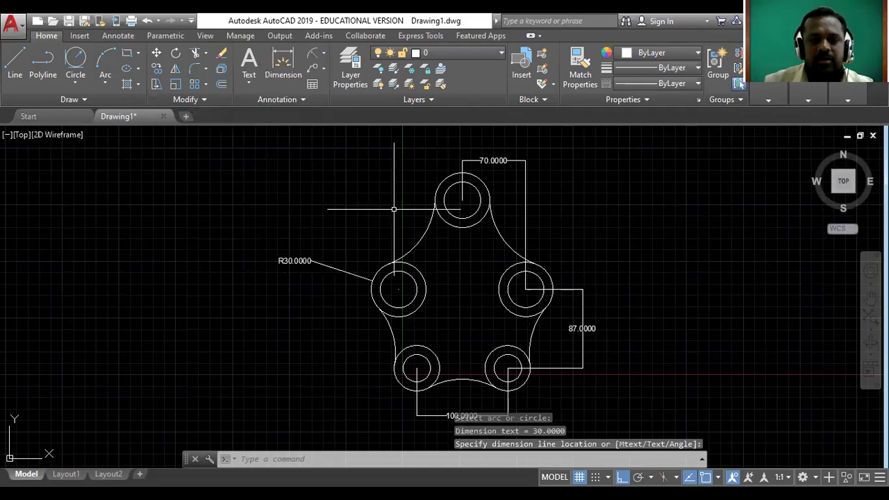
left_click(324, 53)
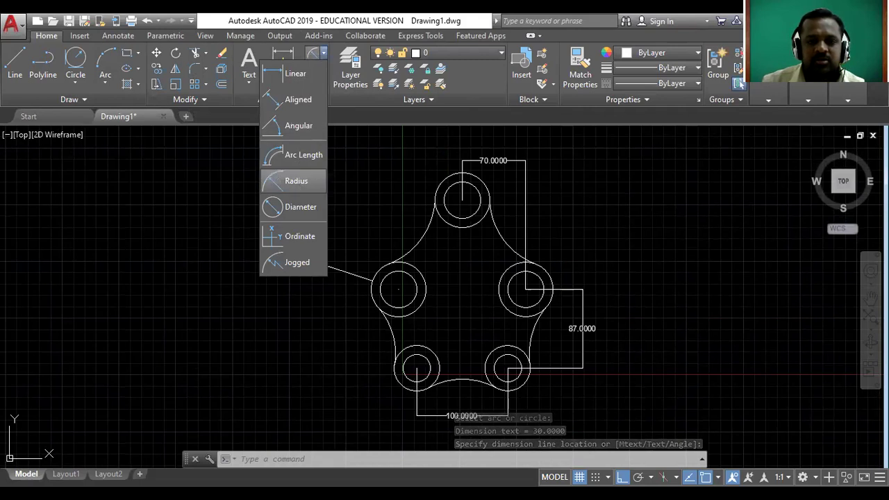
left_click(295, 181)
left_click(425, 228)
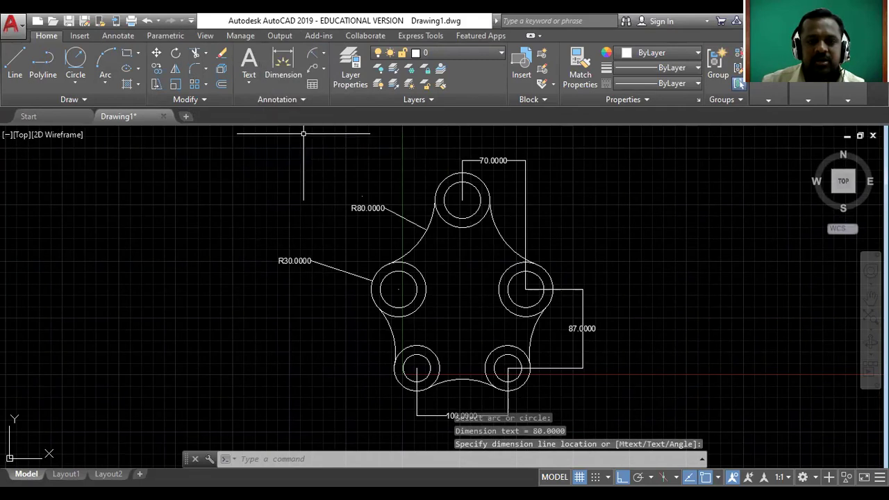
Step: Add radius dimensions to the lower-left boss's outer circle and the lower-right boss's inner circle, with their text outside the plate
left_click(324, 53)
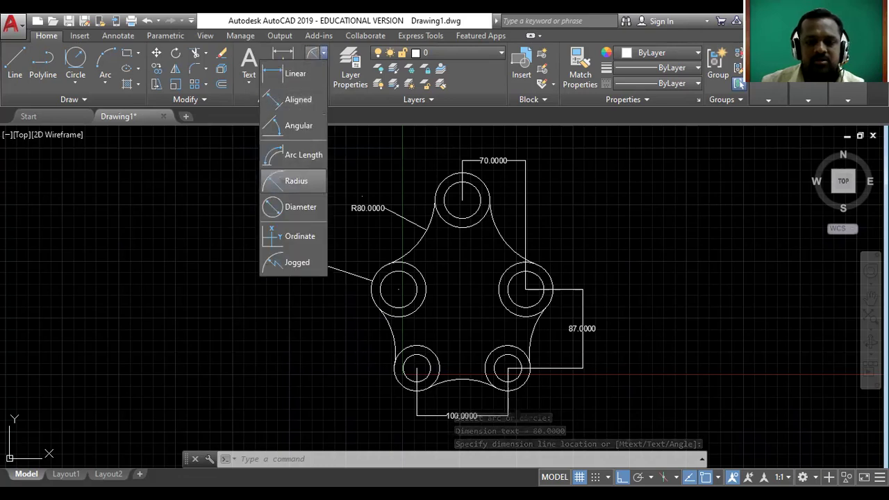
left_click(296, 181)
left_click(397, 379)
left_click(347, 399)
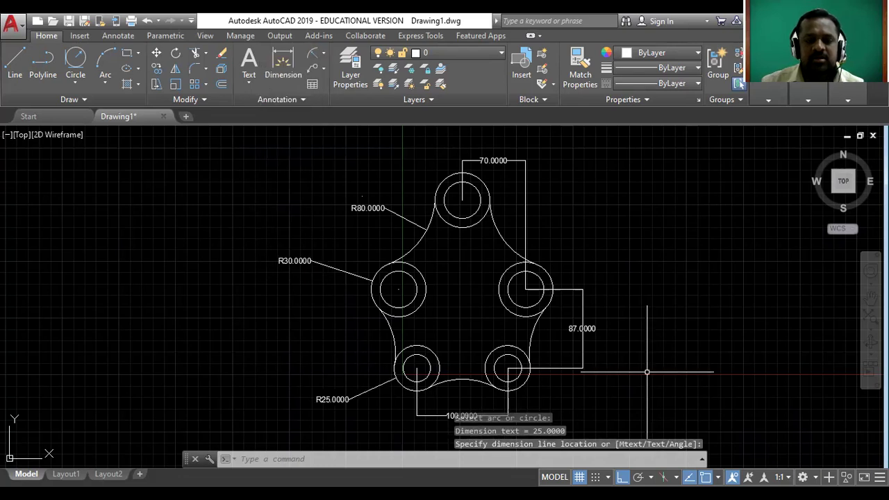
left_click(324, 54)
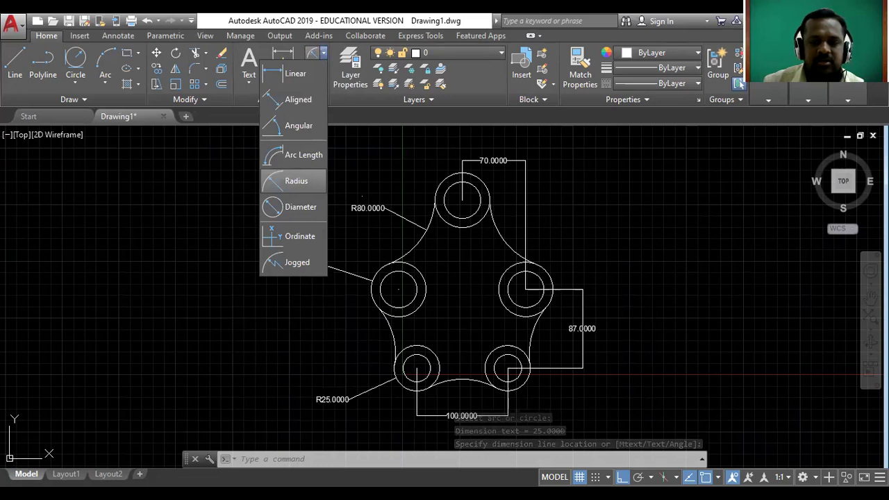
left_click(296, 181)
left_click(529, 377)
left_click(603, 402)
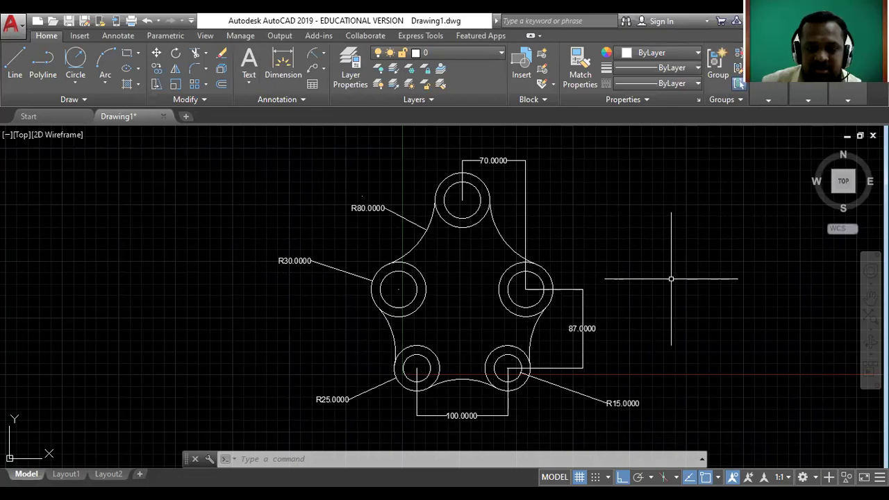
left_click(323, 53)
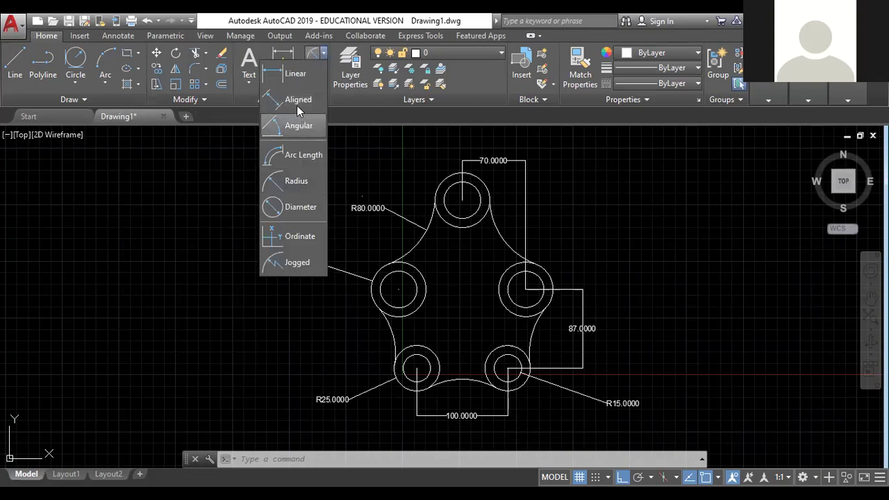
left_click(295, 73)
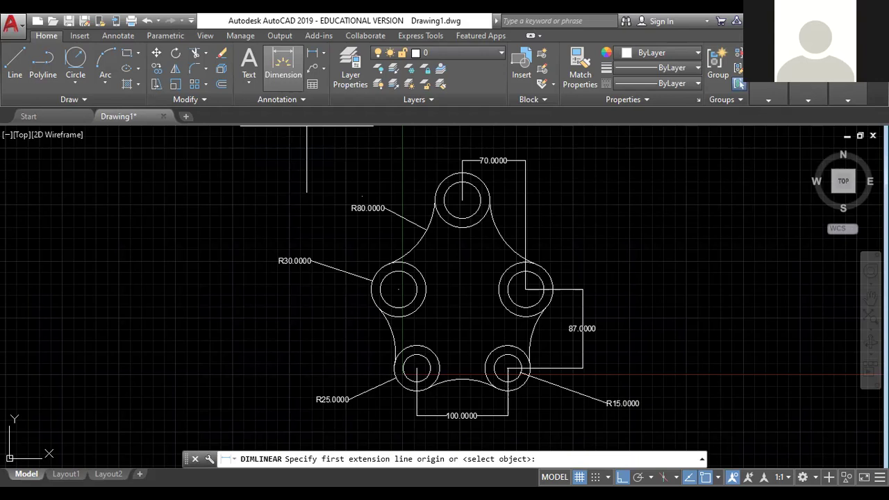
left_click(462, 201)
left_click(462, 290)
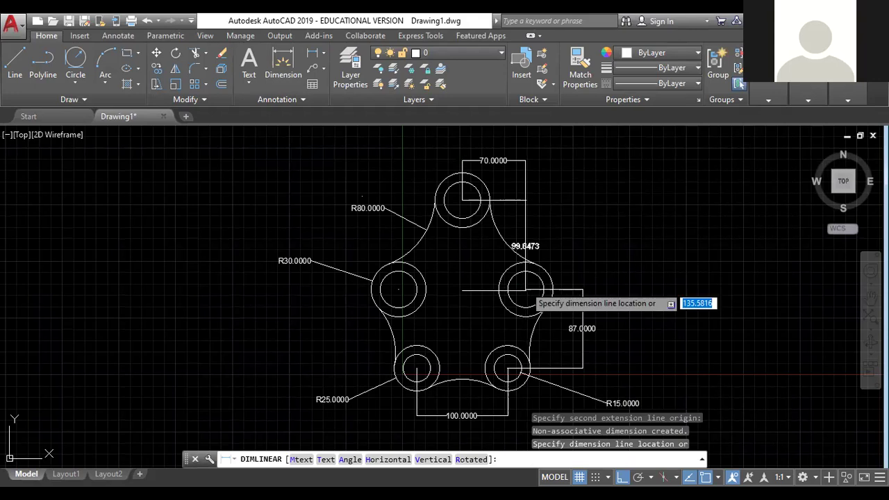
key("Escape")
Step: Add a vertical linear dimension between the centres of the top and middle-right bosses, placed to the right of the plate
left_click(323, 54)
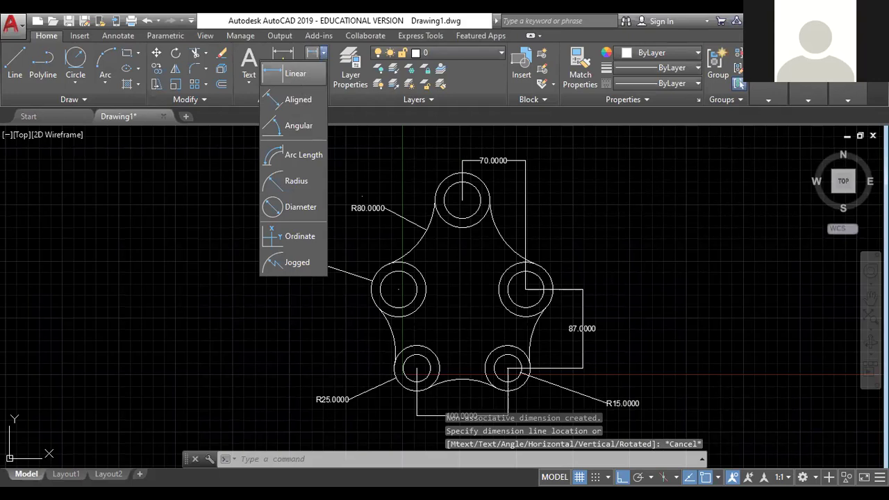
left_click(295, 73)
left_click(462, 160)
left_click(526, 289)
left_click(643, 289)
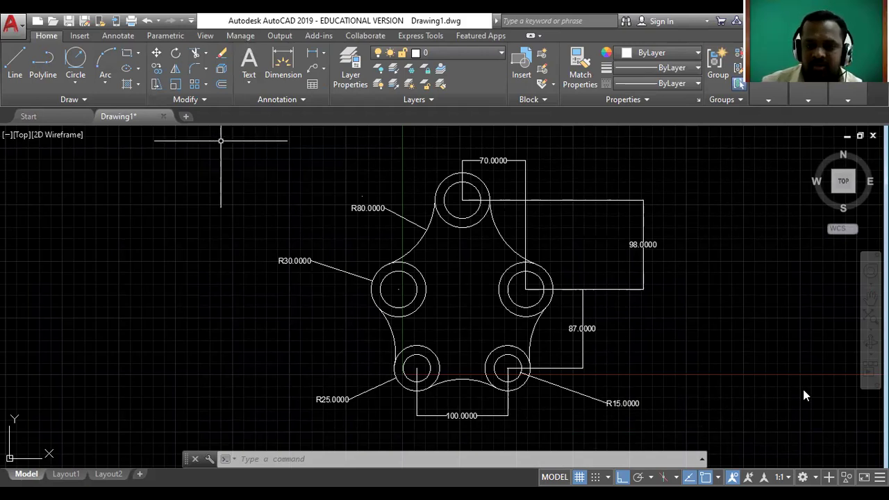
key("alt+Tab")
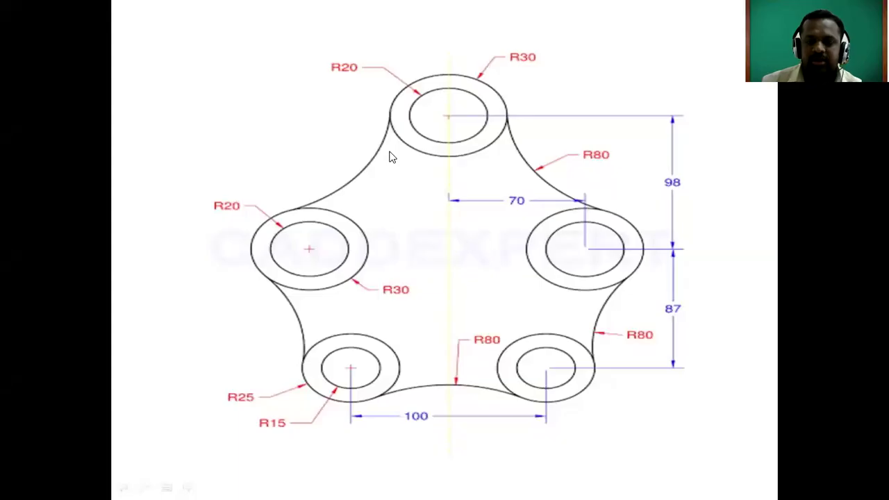
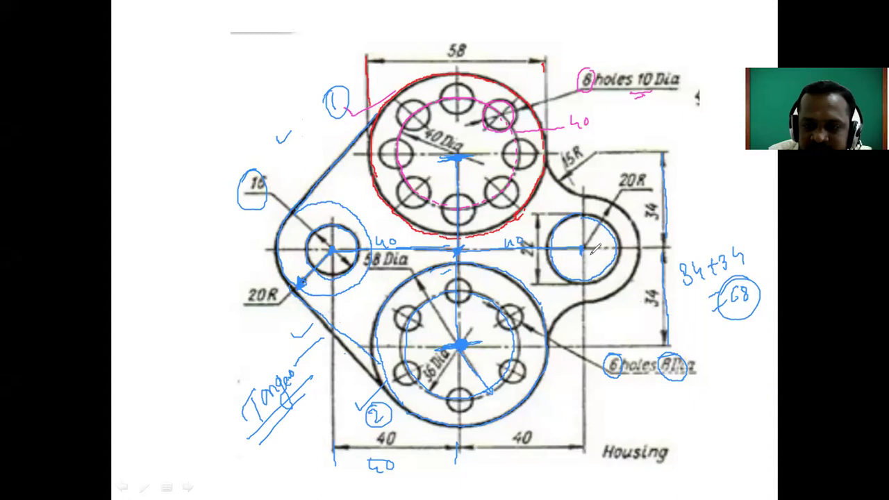
mouse_move(582, 248)
left_mouse_down()
mouse_move(617, 195)
mouse_move(618, 206)
left_mouse_up()
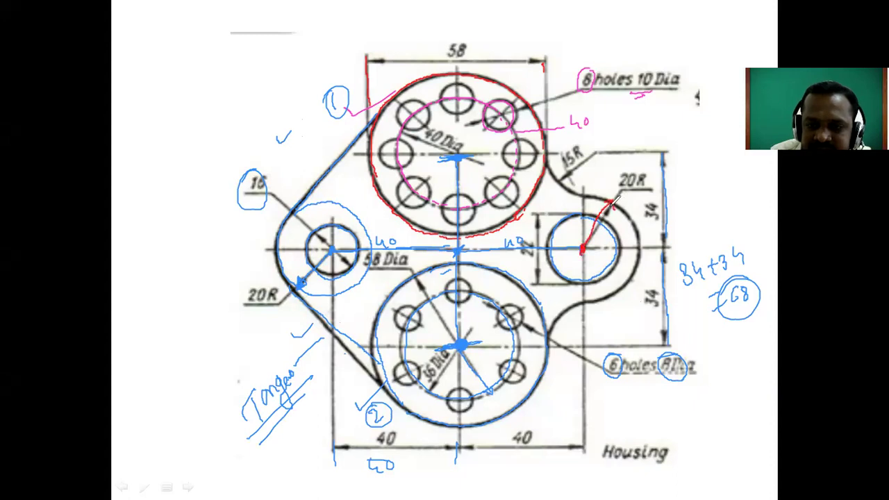
mouse_move(602, 196)
left_mouse_down()
mouse_move(578, 189)
mouse_move(551, 211)
mouse_move(540, 241)
left_mouse_up()
left_click_drag(553, 274, 592, 309)
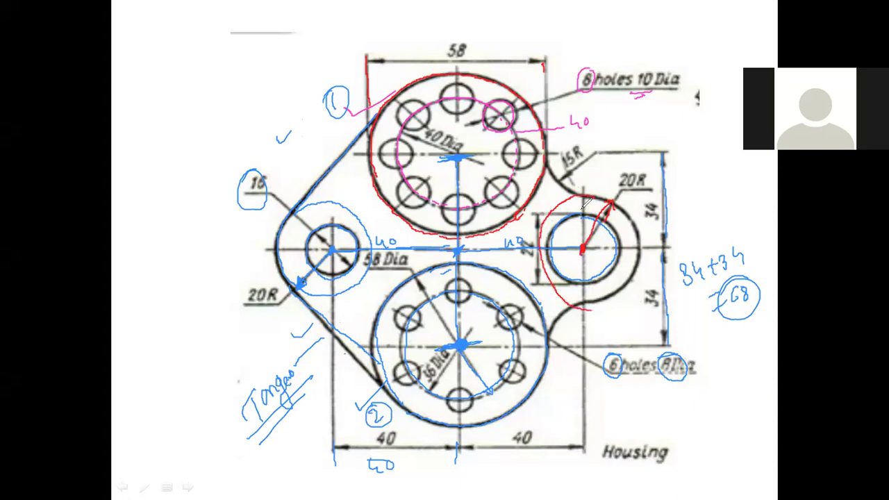
mouse_move(615, 198)
left_mouse_down()
mouse_move(643, 218)
mouse_move(648, 251)
mouse_move(614, 292)
mouse_move(591, 303)
left_mouse_up()
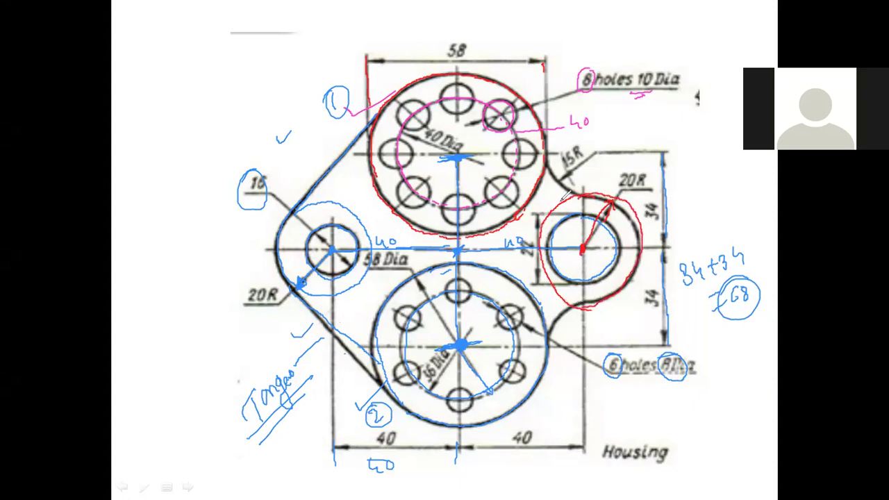
Step: Trace the upper and lower 15R arcs of the Housing drawing in red ink and label the upper one TTR
left_click_drag(548, 149, 592, 189)
left_click_drag(547, 156, 586, 186)
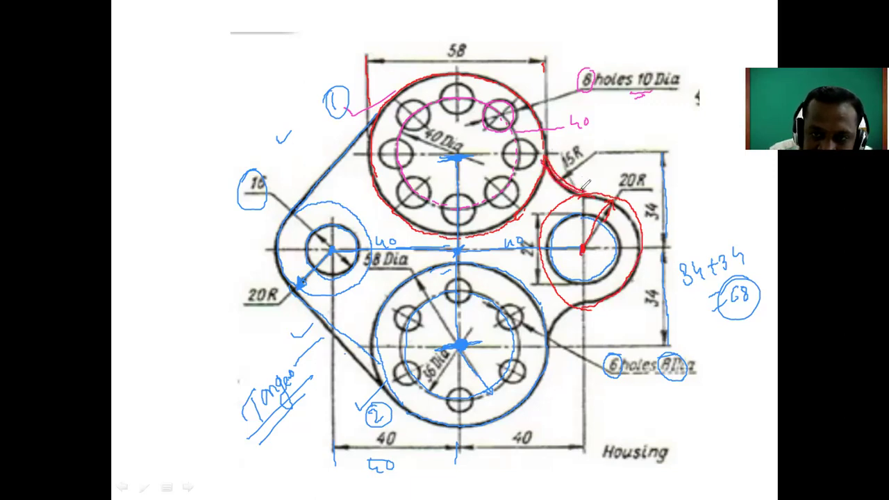
left_click_drag(554, 155, 573, 172)
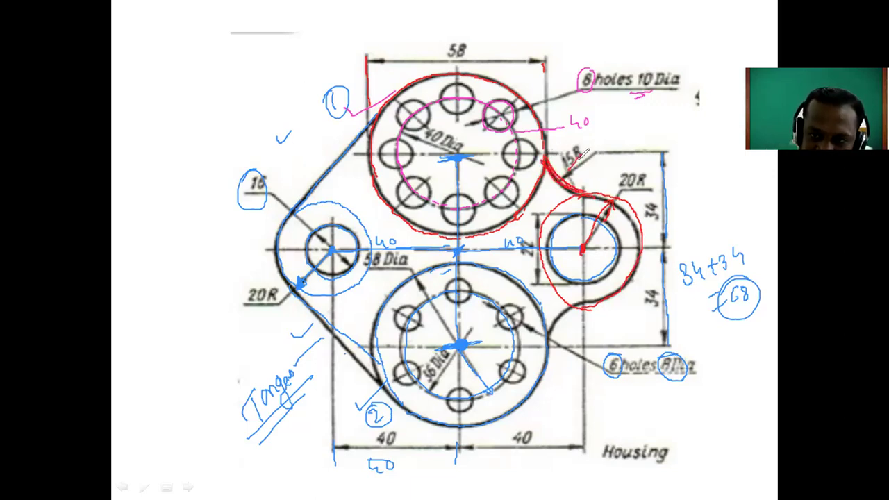
left_click_drag(564, 154, 557, 171)
left_click_drag(617, 116, 557, 165)
mouse_move(637, 130)
left_mouse_down()
mouse_move(674, 117)
mouse_move(684, 101)
mouse_move(693, 123)
left_mouse_up()
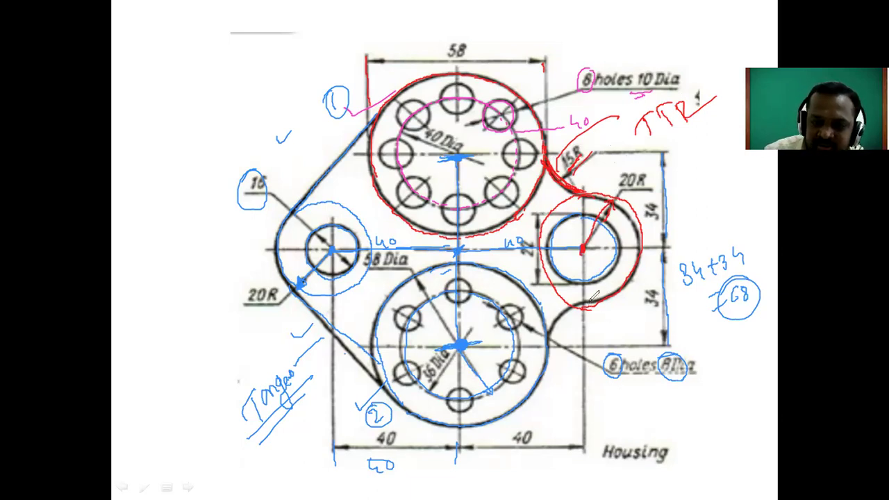
left_click_drag(574, 303, 549, 330)
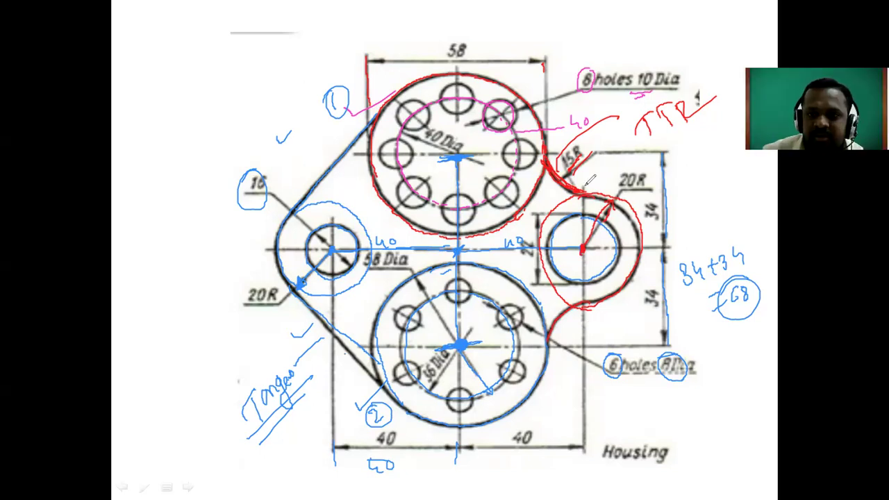
Step: Erase all ink annotations from the Housing slide and restore the arrow pointer
key("e")
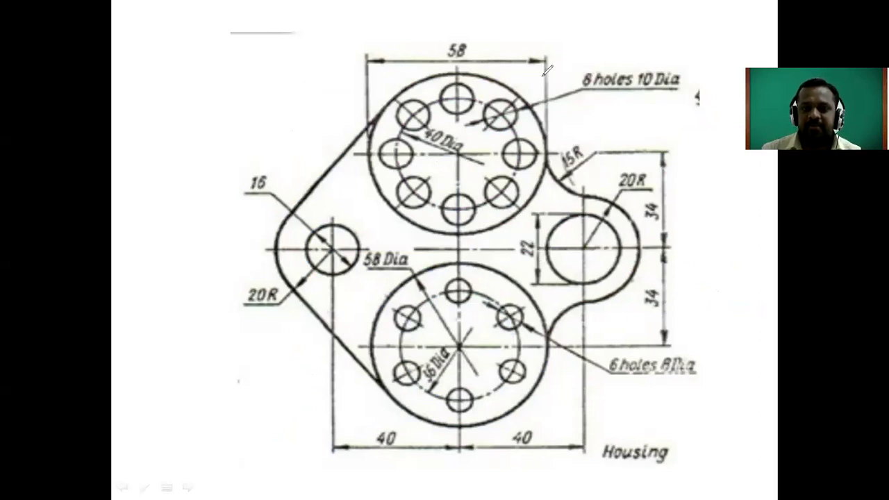
key("ctrl+a")
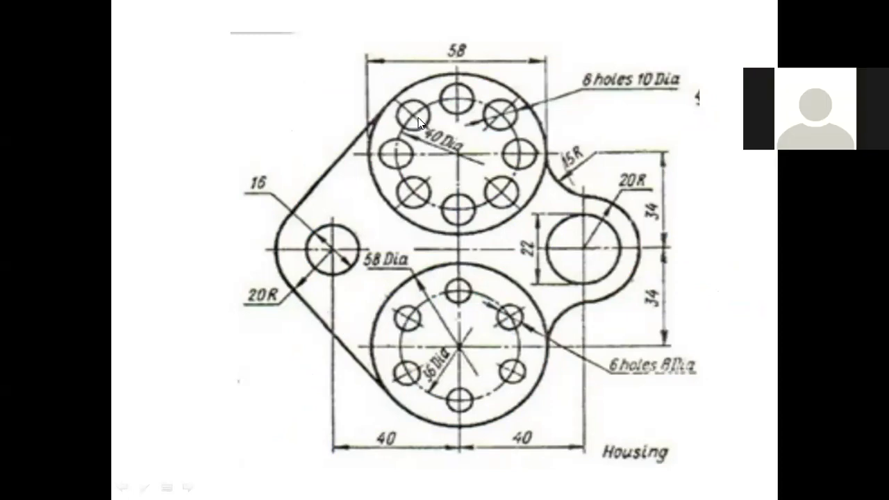
Step: Switch to AutoCAD and erase every object of the five-boss plate, including its dimensions
key("alt+Tab")
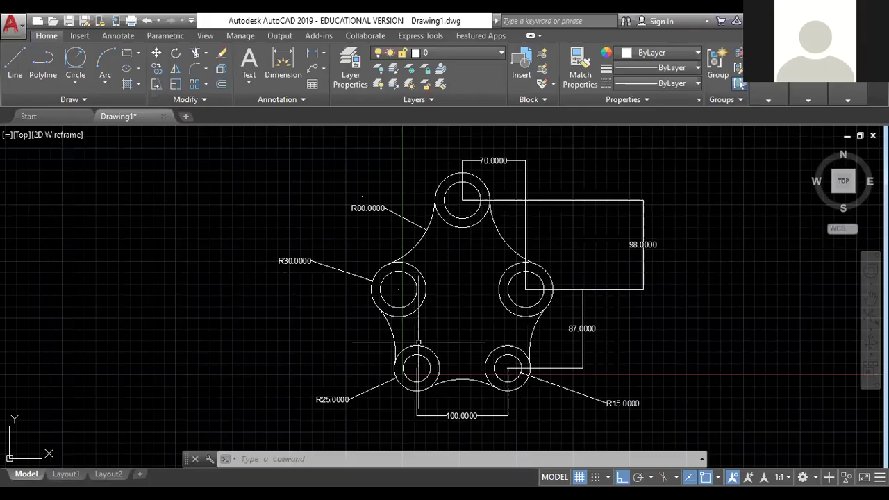
key("ctrl+a")
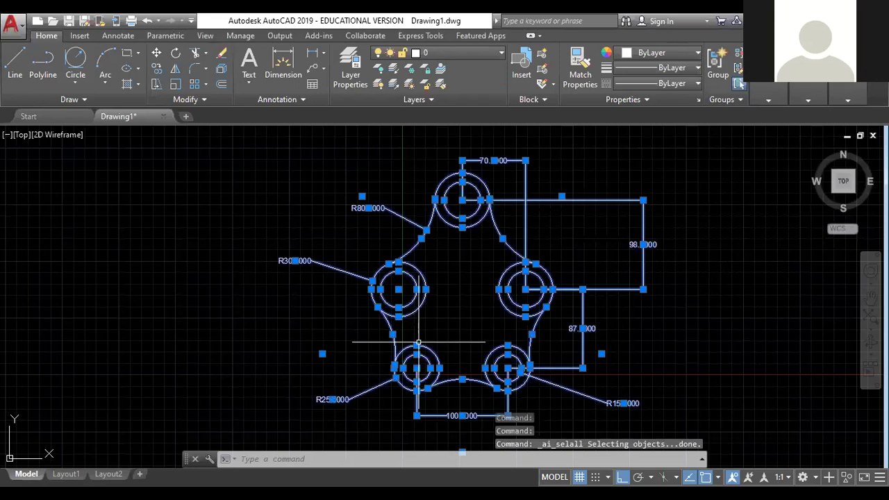
key("Delete")
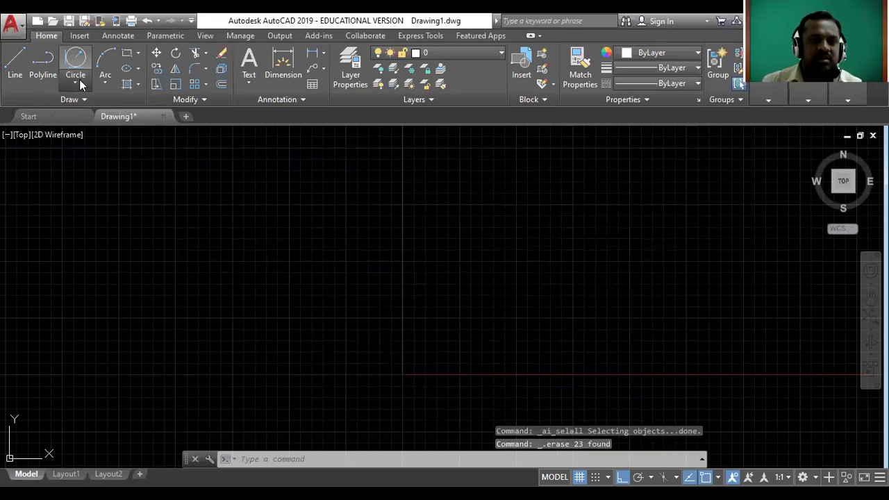
Step: Draw a circle of diameter 58 near the vertical axis in the upper part of the empty drawing
left_click(78, 82)
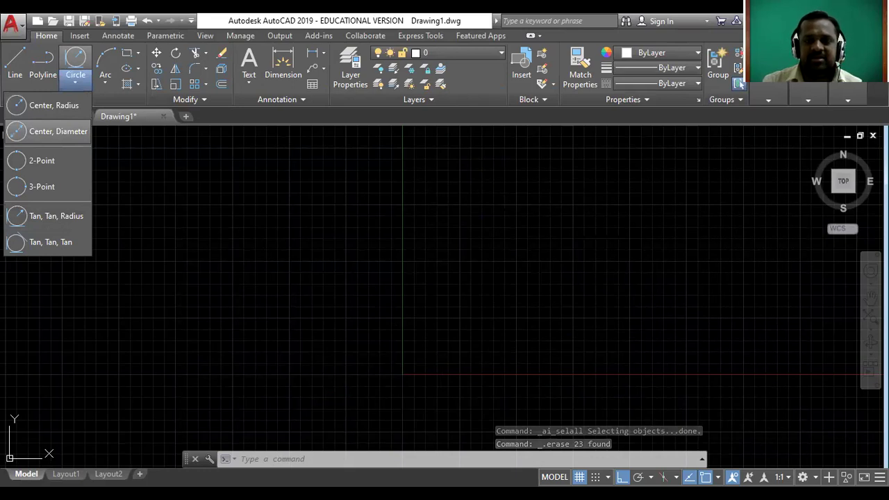
left_click(58, 131)
left_click(409, 204)
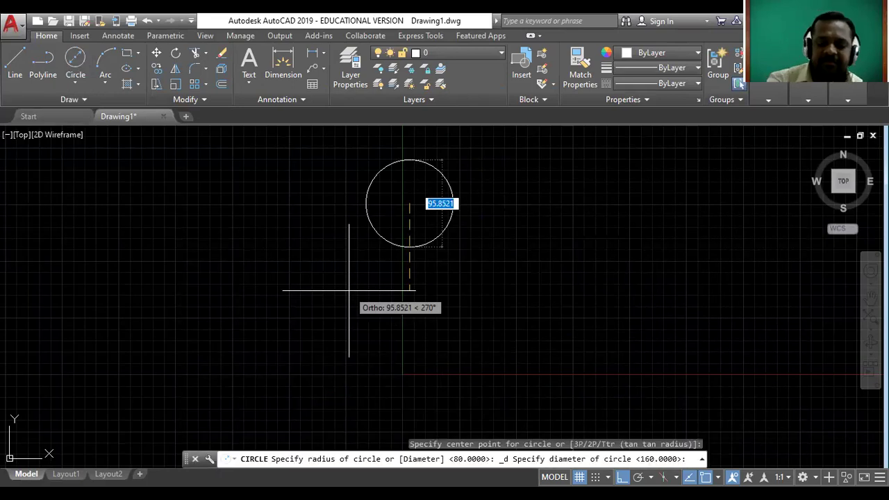
type("58")
key("Return")
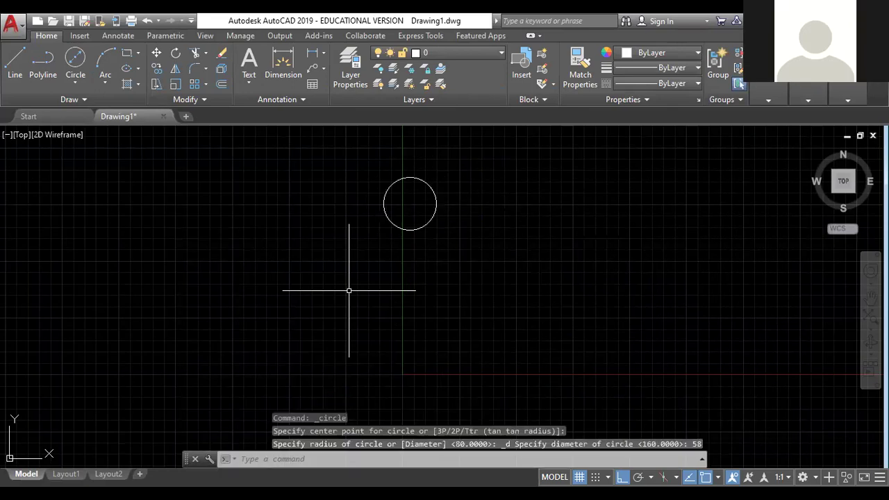
key("Escape")
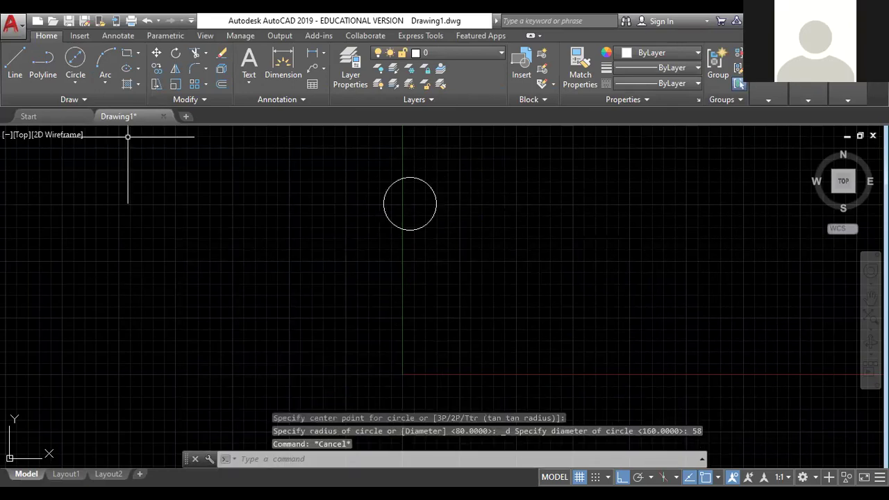
Step: Draw a circle of diameter 40 concentric with the 58-diameter circle
type("p")
key("Return")
left_click_drag(396, 216, 398, 275)
scroll(383, 280, "up", 5)
scroll(462, 253, "down", 2)
left_click_drag(463, 250, 414, 242)
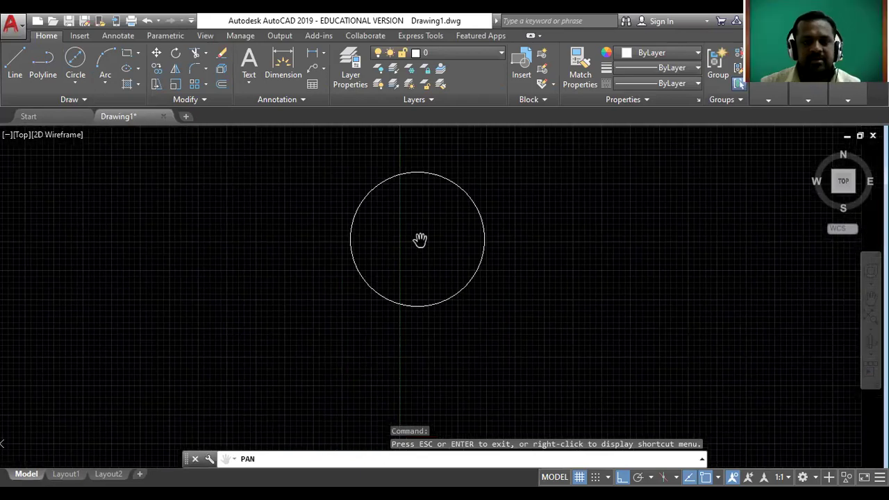
key("Escape")
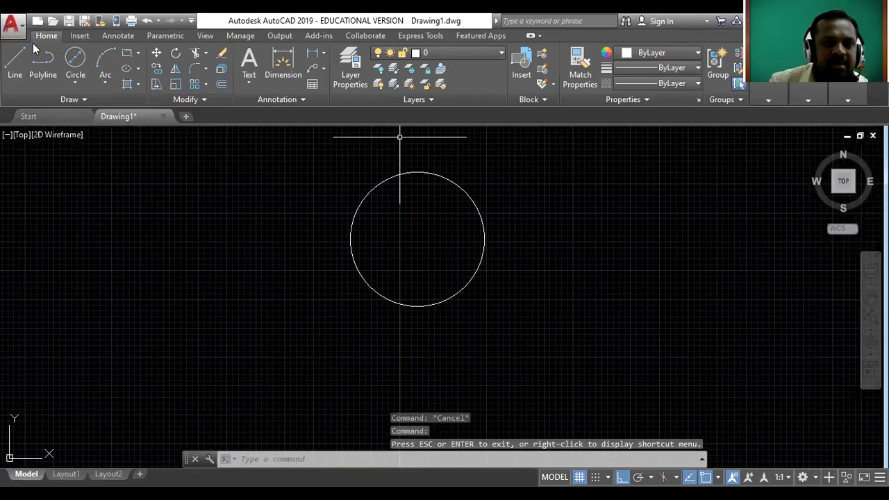
left_click(70, 81)
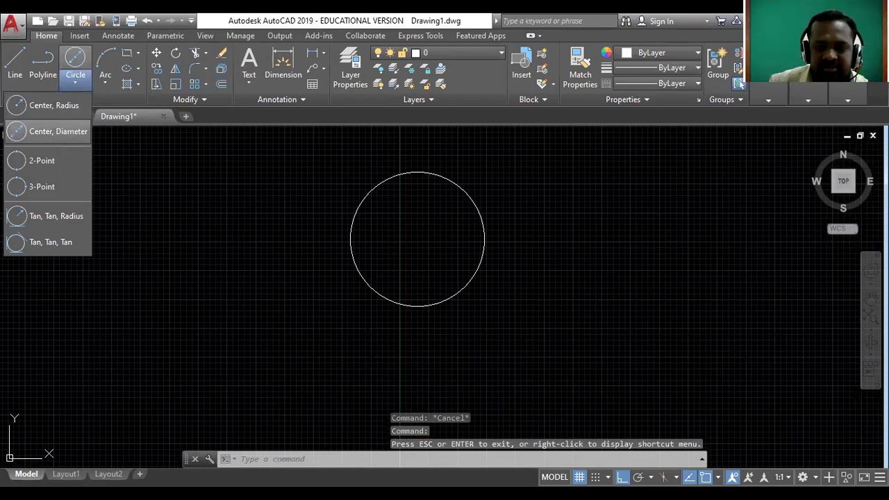
left_click(59, 131)
left_click(418, 239)
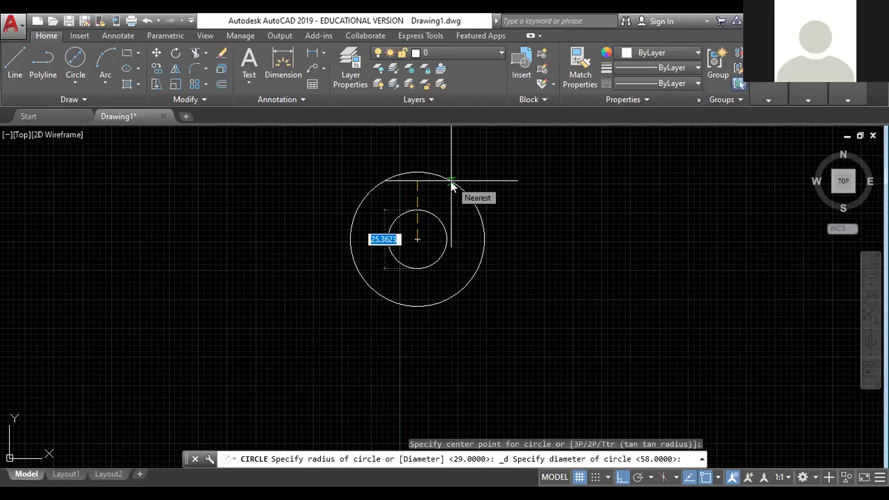
type("4")
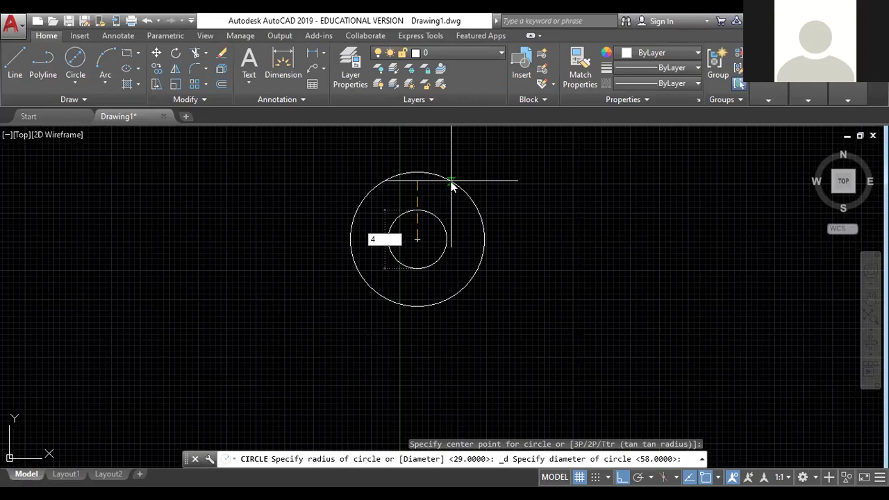
type("0")
key("Return")
key("Escape")
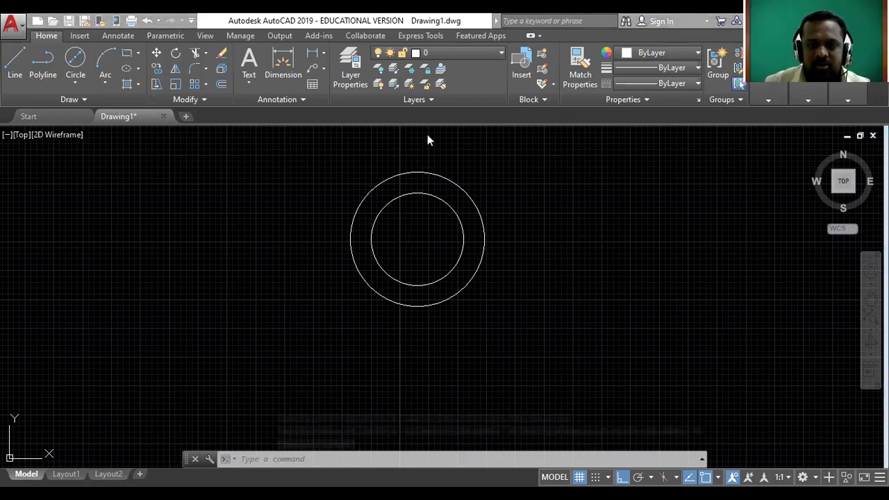
Step: Consult the Housing reference drawing and draw a circle of diameter 10 centred on the top quadrant of the 40-diameter circle
key("alt+Tab")
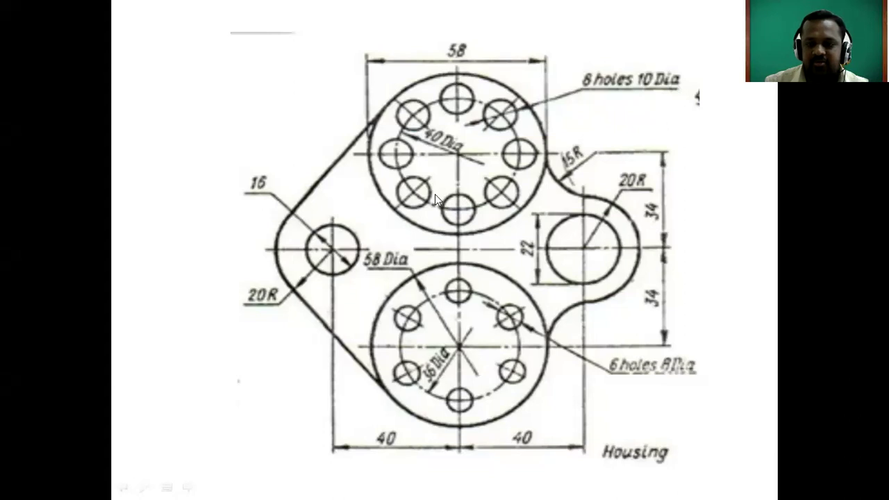
key("alt+Tab")
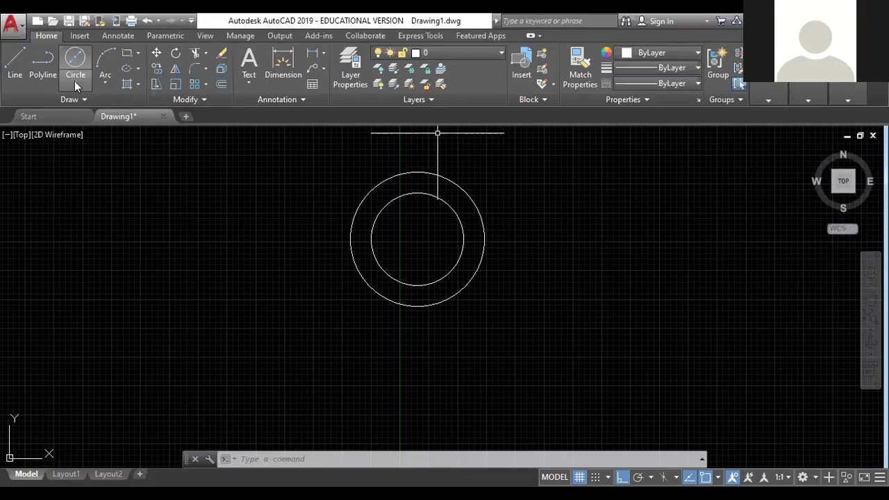
left_click(75, 82)
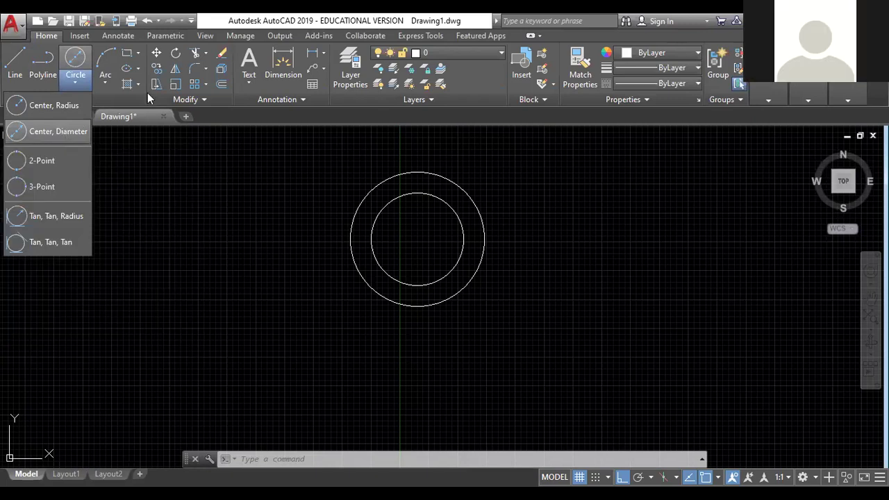
left_click(779, 416)
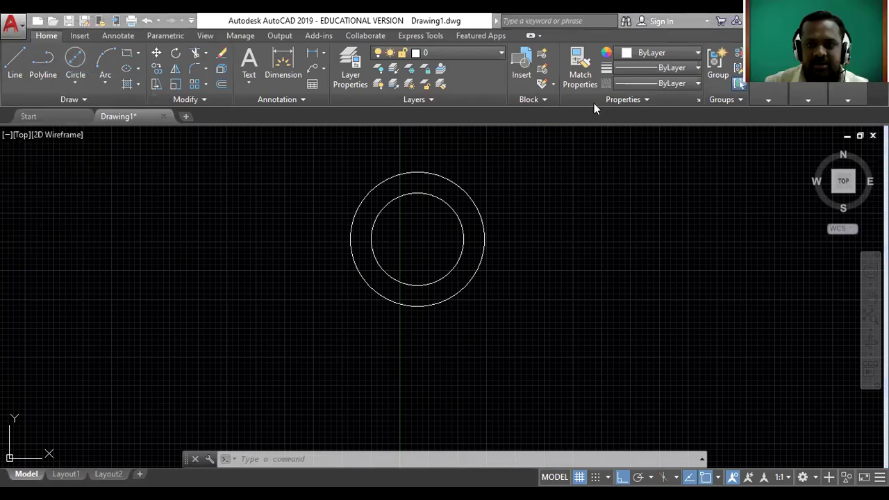
key("alt+Tab")
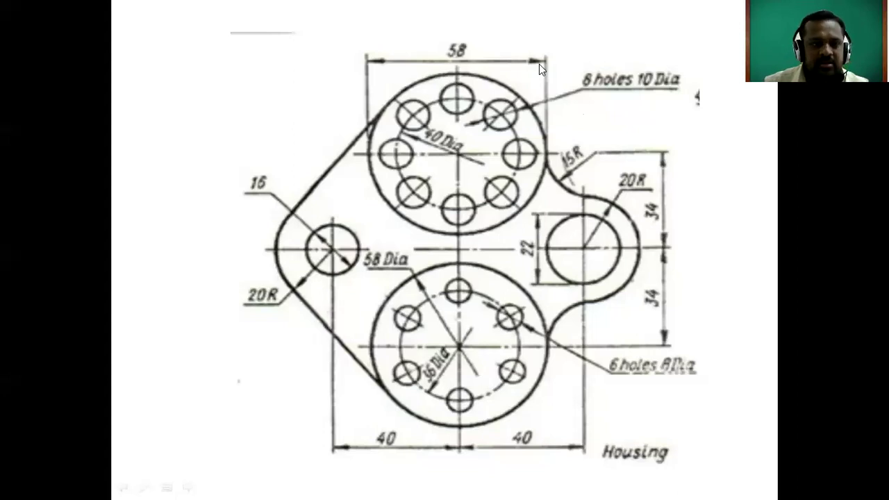
key("alt+Tab")
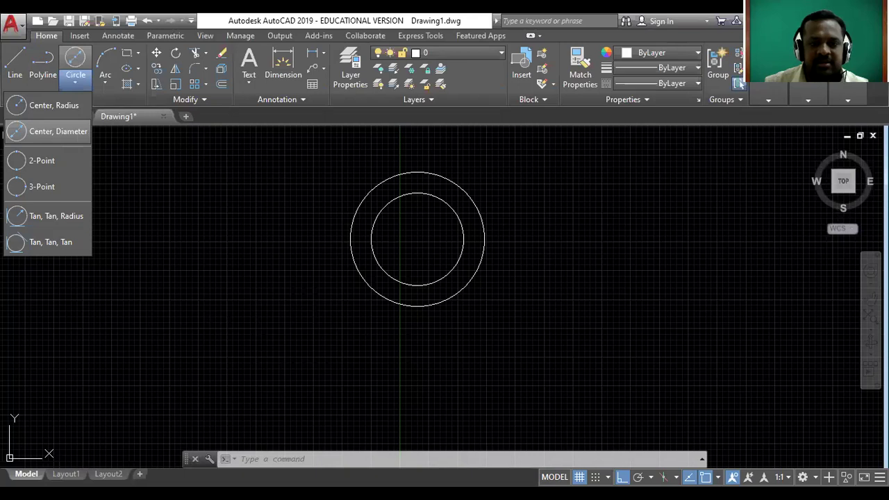
left_click(58, 131)
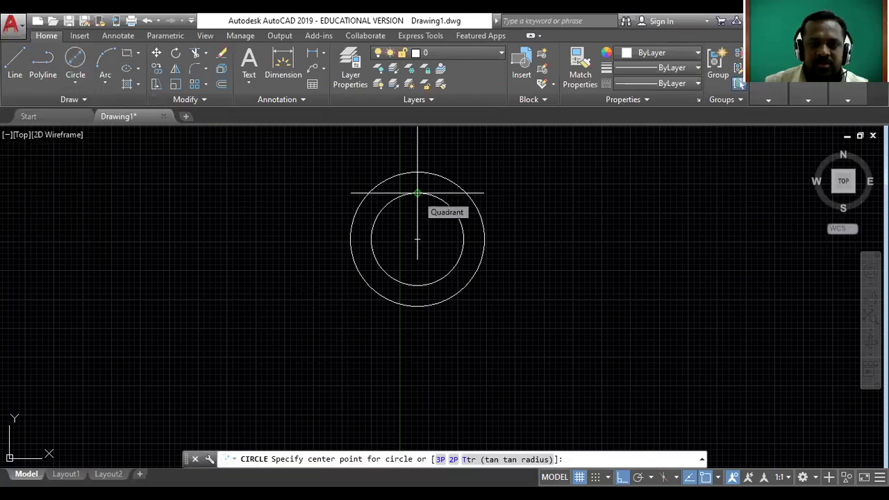
left_click(417, 193)
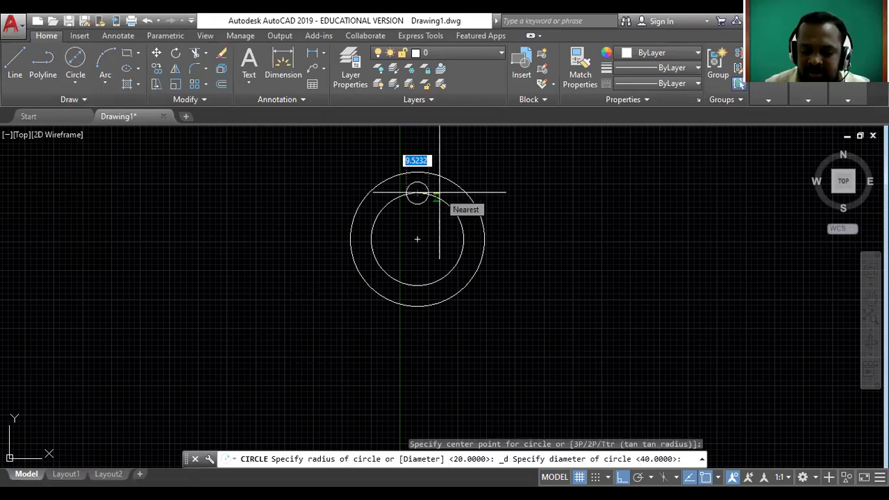
type("10")
key("Return")
key("Escape")
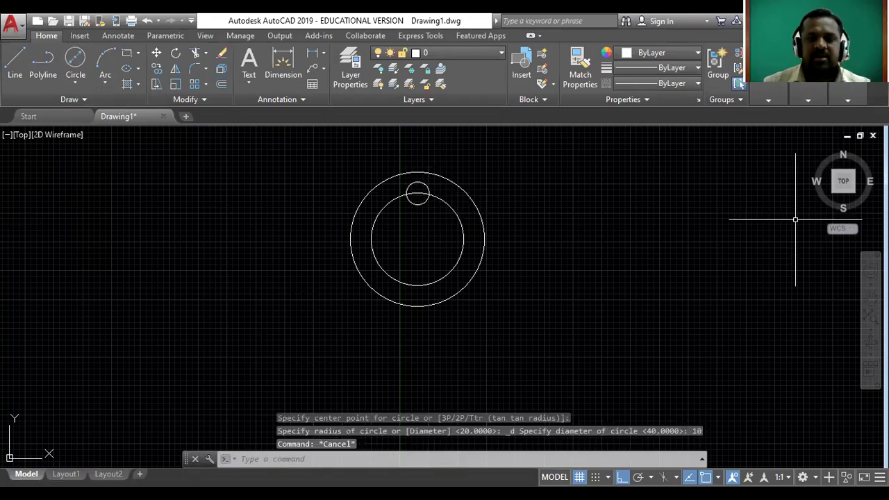
scroll(362, 153, "up", 2)
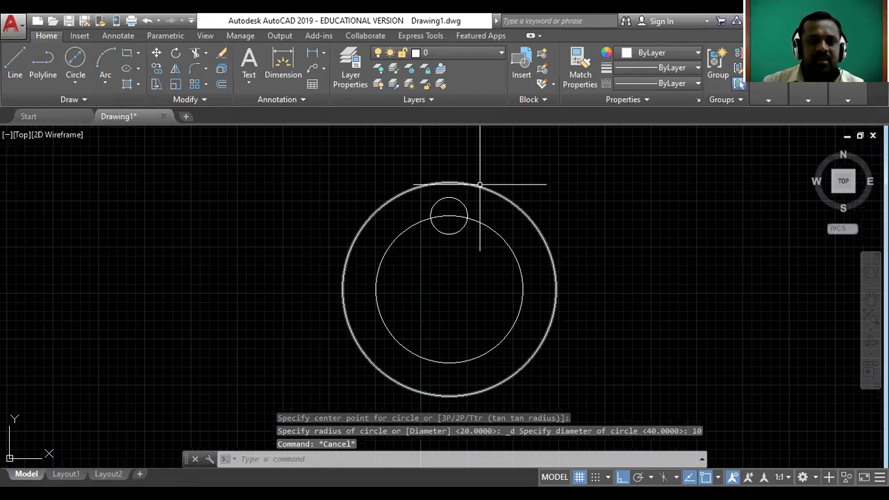
left_click(205, 85)
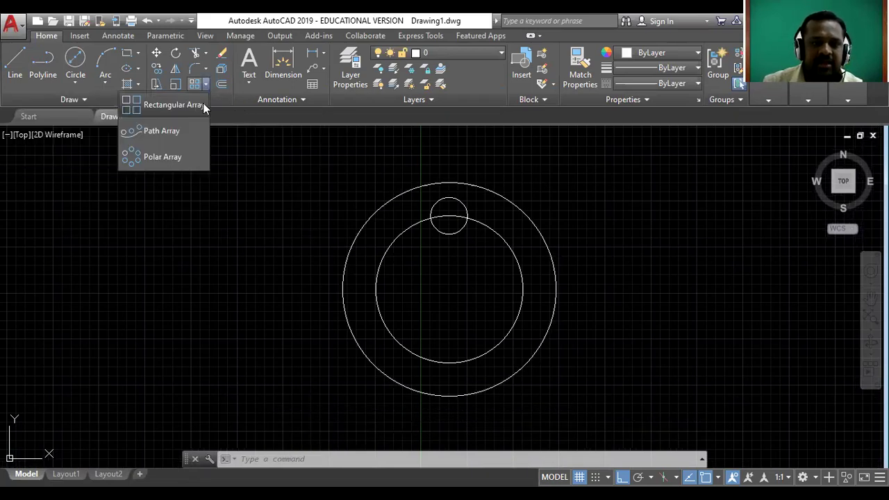
left_click(172, 156)
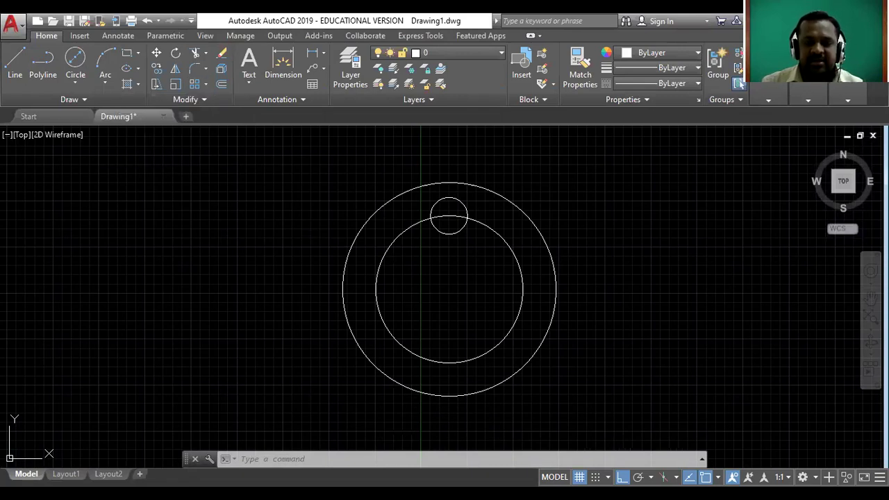
left_click(476, 222)
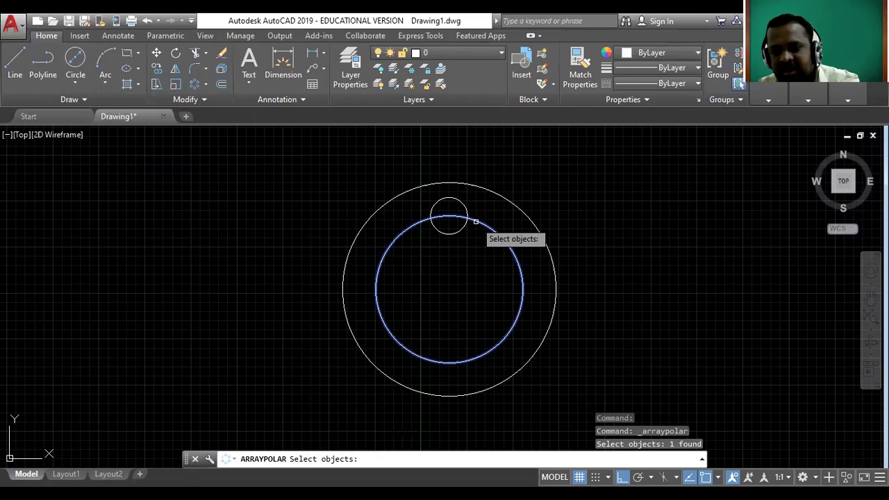
key("Return")
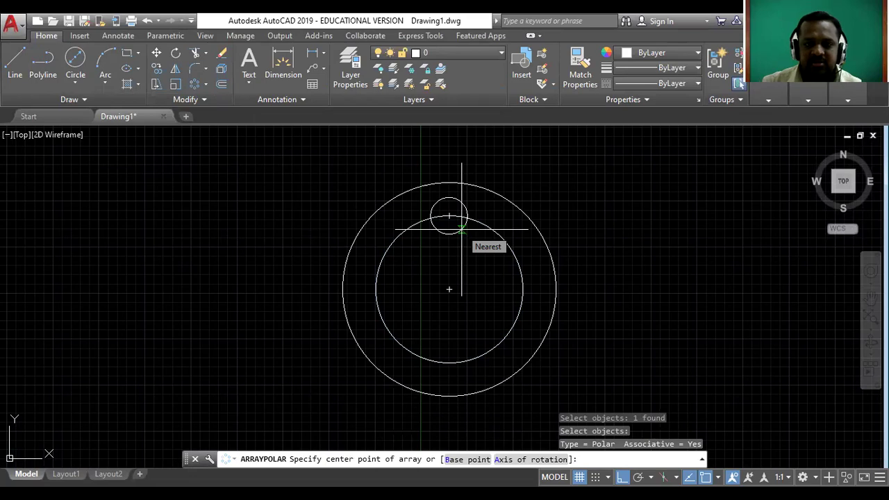
left_click(449, 289)
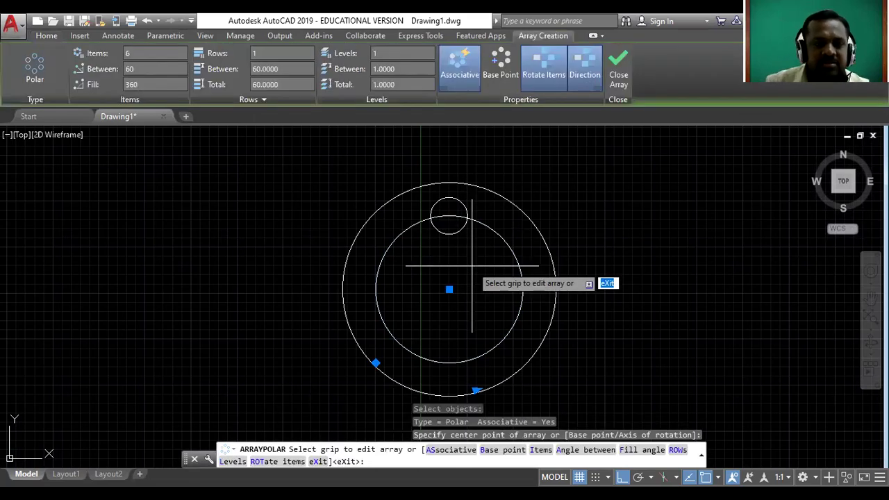
key("Escape")
key("Escape")
key("Escape")
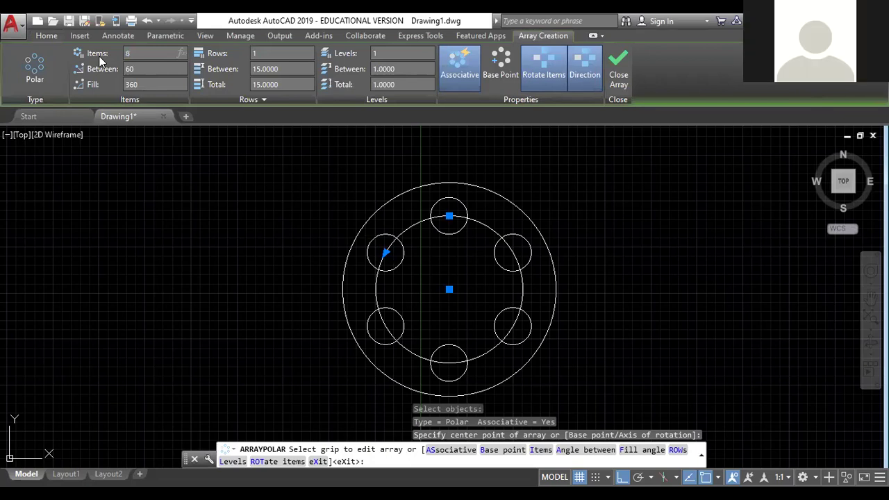
Step: Set the polar array of the 10-diameter circle to 8 items and finish the array
key("Return")
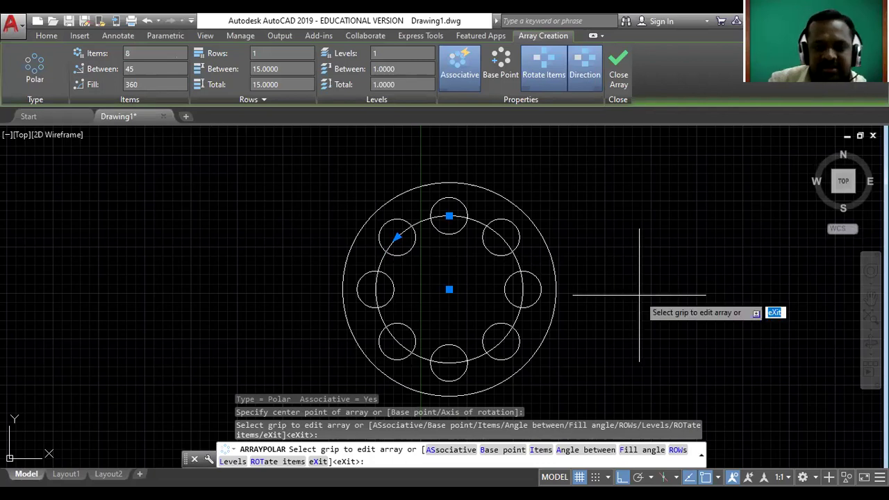
key("Escape")
scroll(639, 295, "down", 2)
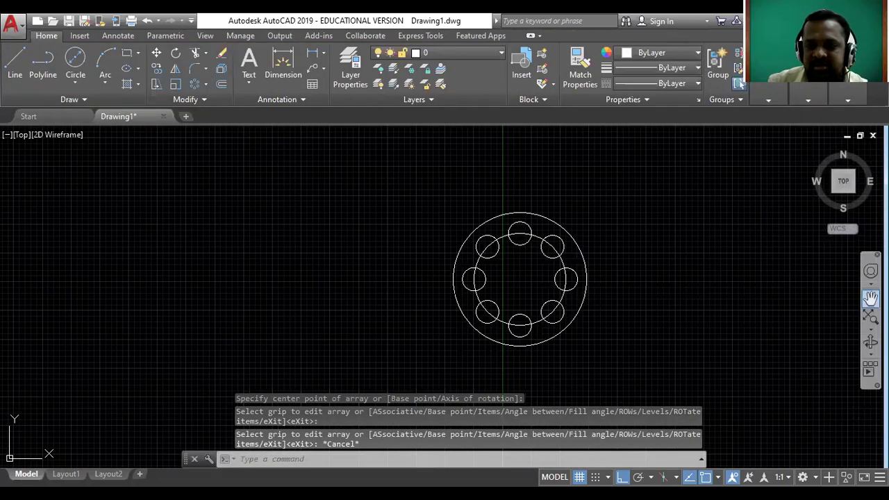
left_click(870, 298)
mouse_move(568, 265)
left_mouse_down()
mouse_move(412, 242)
mouse_move(468, 220)
left_mouse_up()
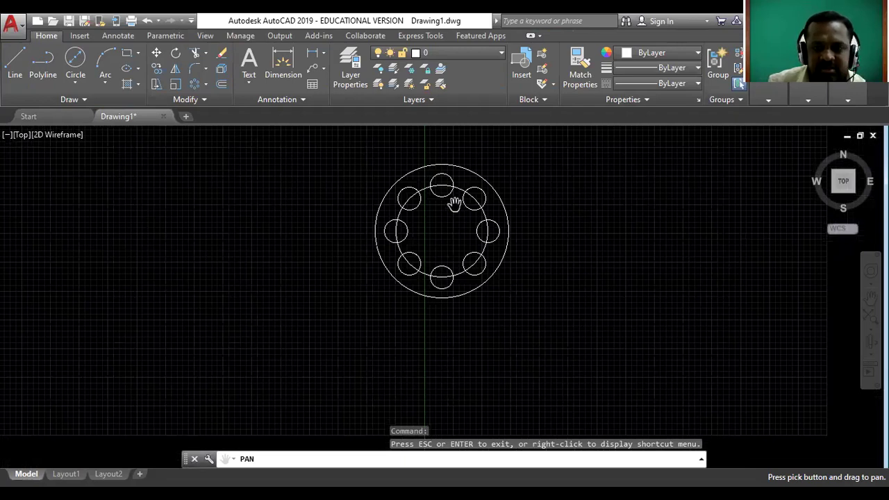
key("Escape")
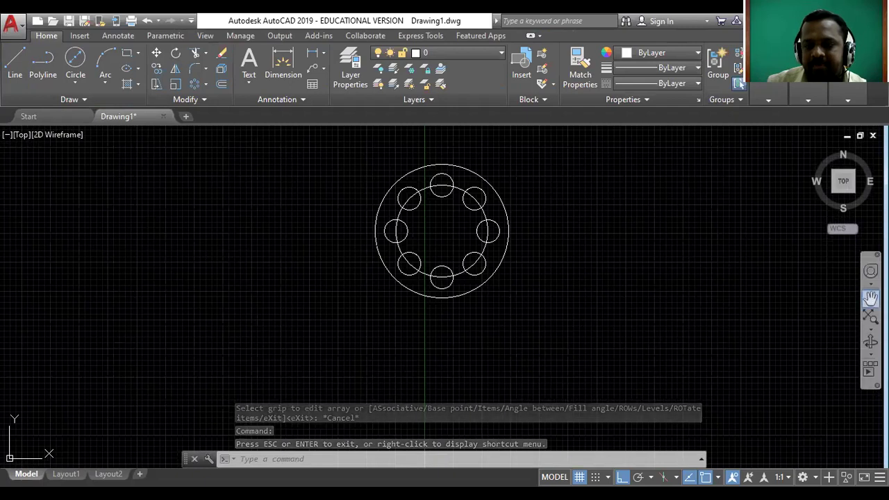
left_click(871, 298)
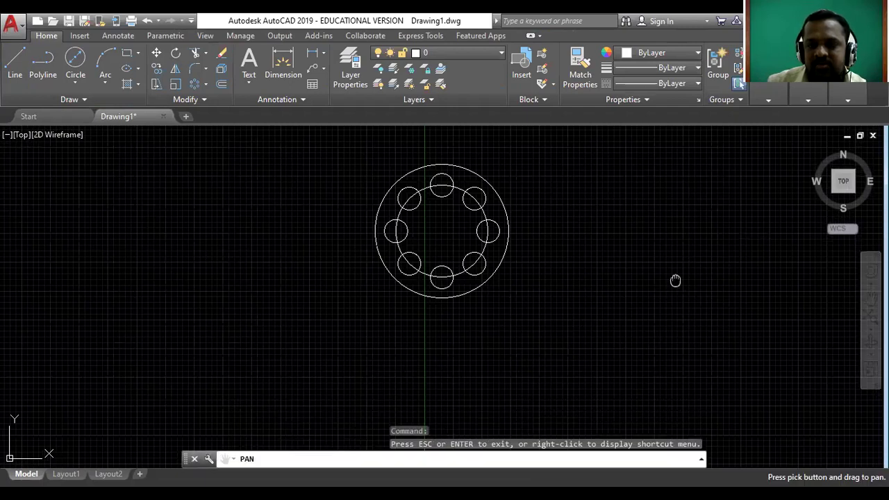
left_click_drag(675, 280, 666, 271)
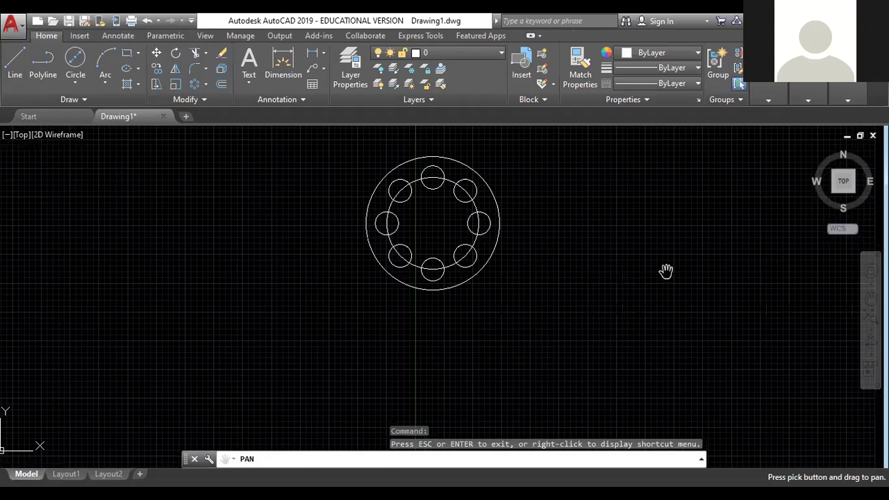
key("Escape")
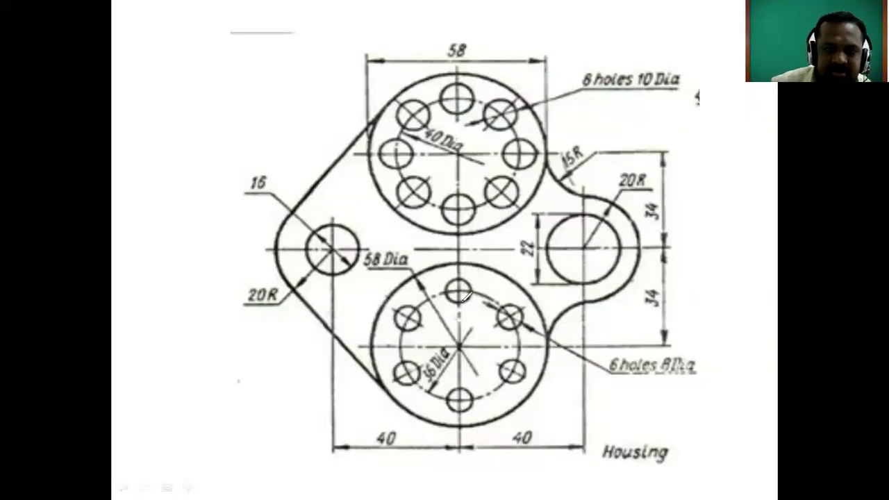
Step: Mark the upper flange, the 68 distance between the two flange centres, and the lower flange's circles on the Housing reference drawing
mouse_move(545, 138)
left_mouse_down()
mouse_move(567, 126)
mouse_move(577, 140)
mouse_move(578, 131)
left_mouse_up()
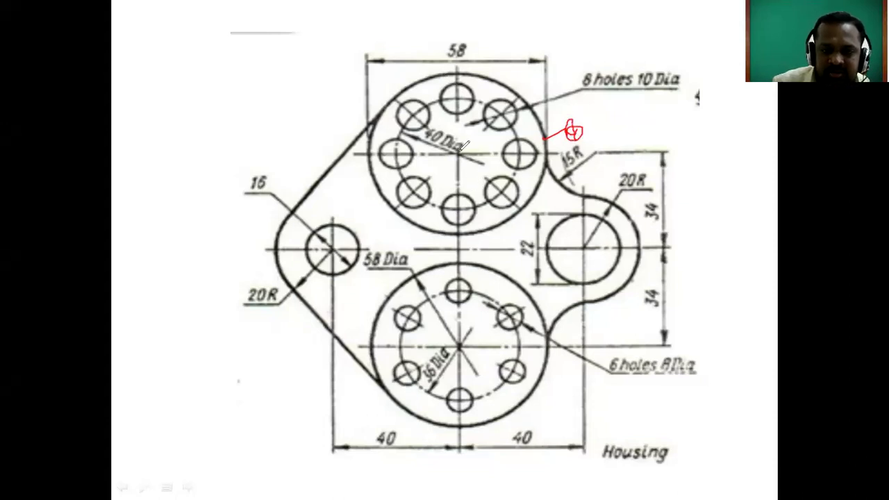
left_click_drag(457, 156, 460, 344)
mouse_move(701, 263)
left_mouse_down()
mouse_move(703, 272)
mouse_move(713, 264)
left_mouse_up()
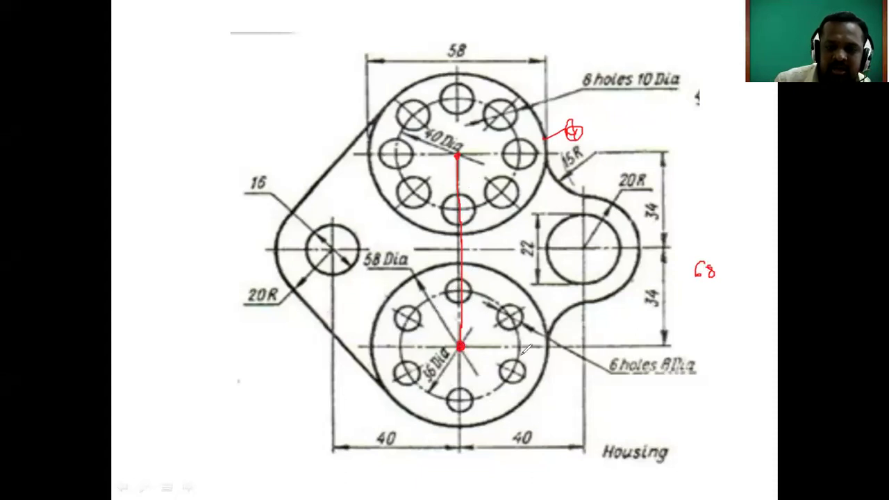
left_click_drag(492, 300, 525, 278)
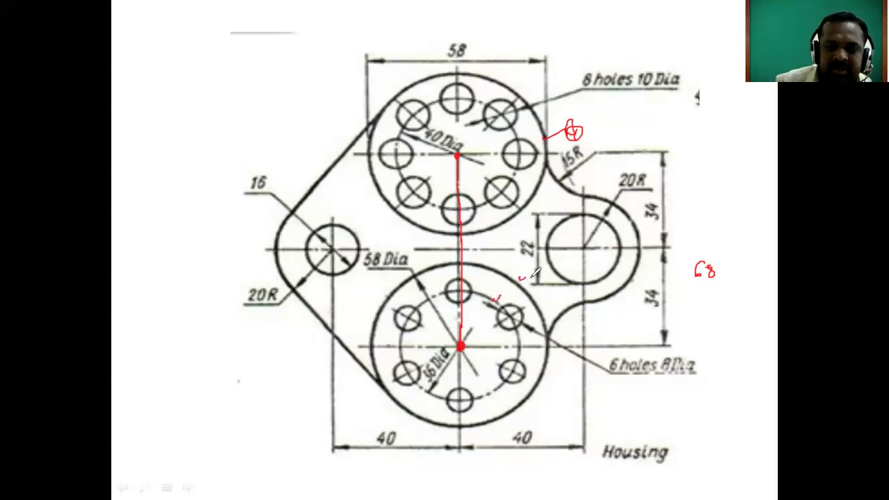
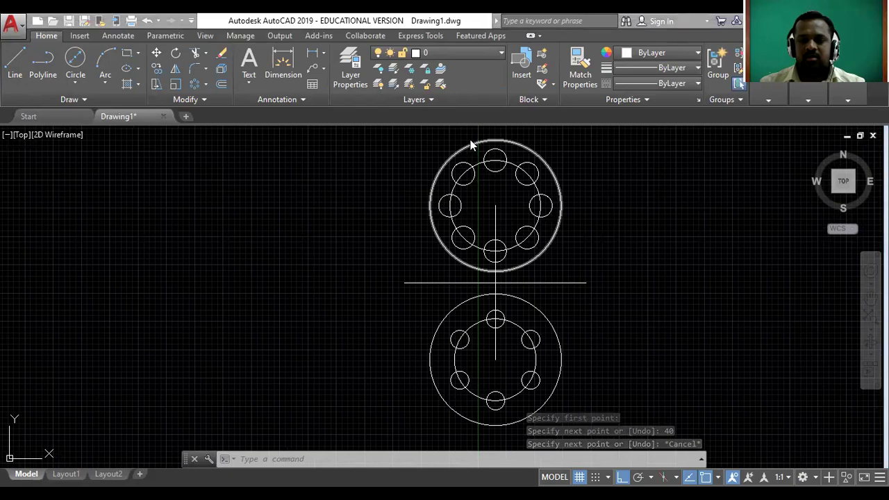
Step: Check the Housing reference drawing, return to AutoCAD and draw a circle of diameter 15 centred on the horizontal line's left endpoint
key("alt+Tab")
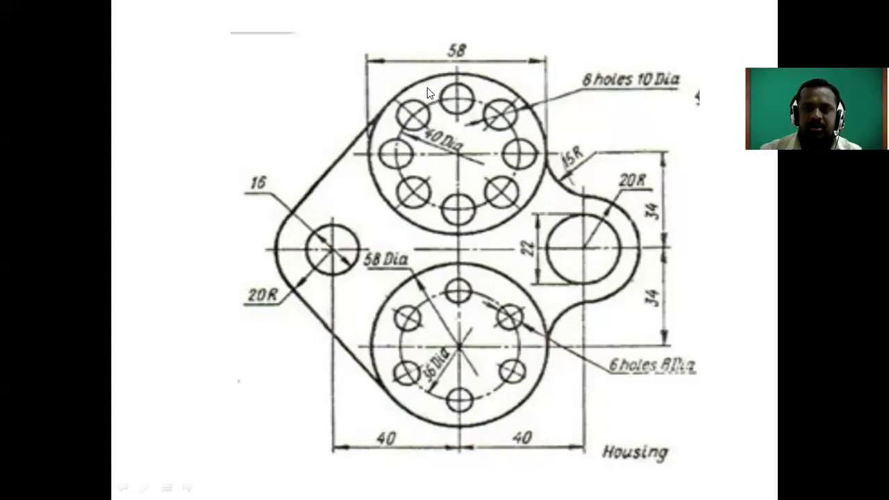
key("alt+Tab")
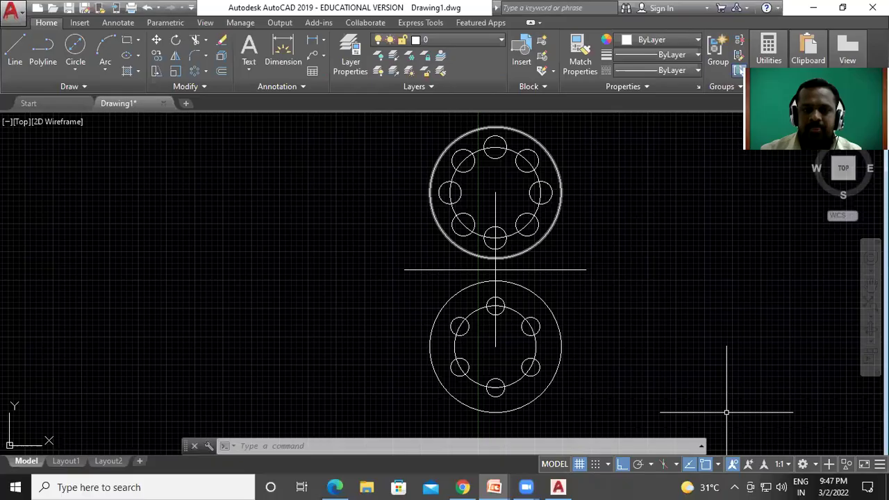
left_click(75, 69)
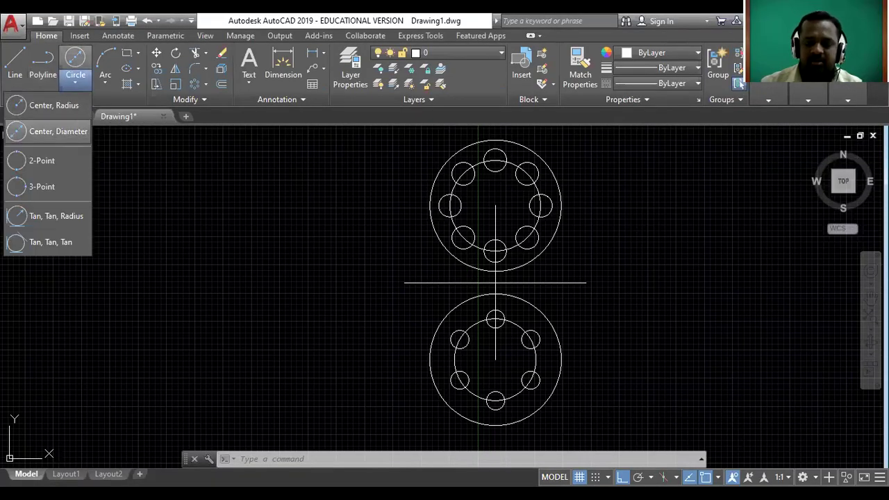
left_click(58, 131)
left_click(405, 282)
type("15")
key("Return")
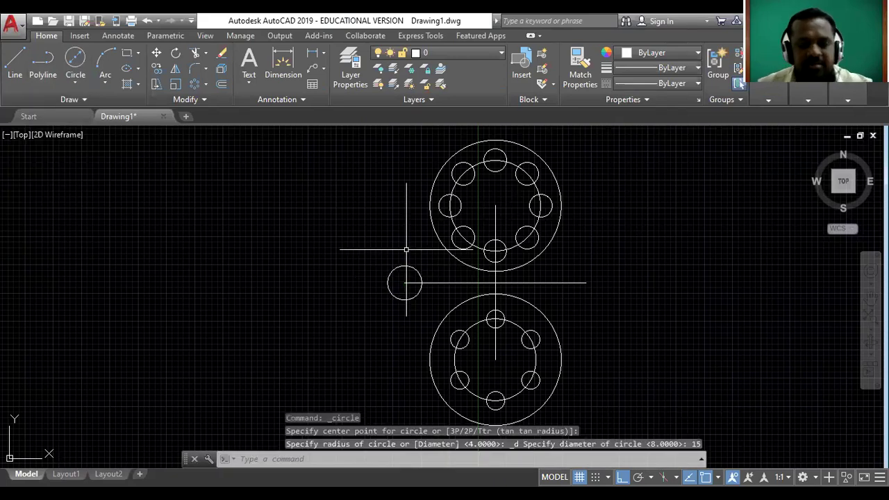
key("Escape")
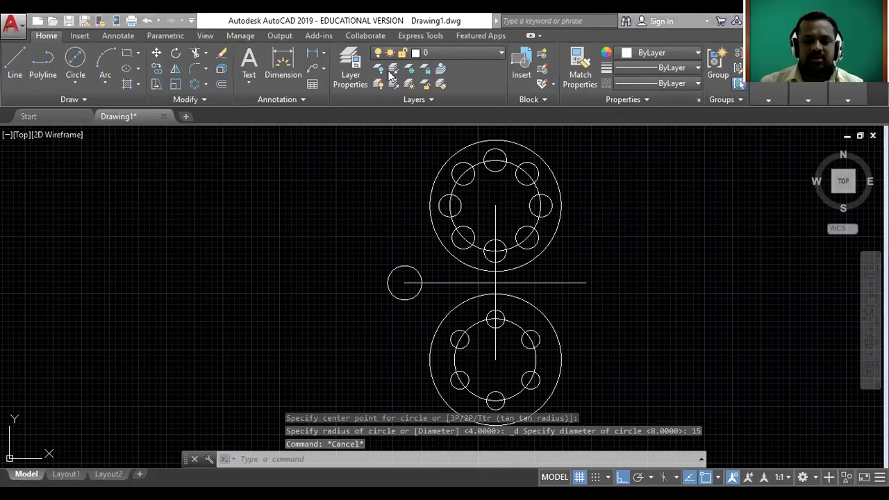
Step: Switch to the Housing reference drawing and mark the full 20R circle around the left hole and the two slanted tangent edges
key("alt+Tab")
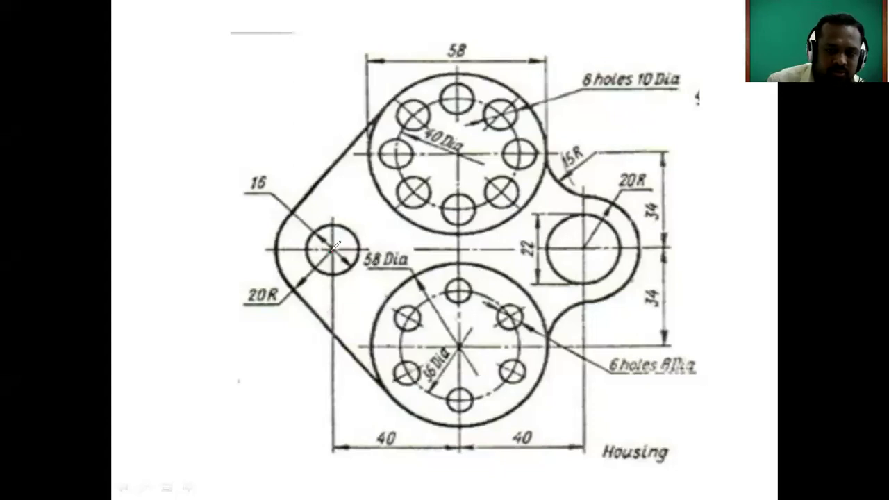
mouse_move(332, 251)
left_mouse_down()
mouse_move(294, 282)
mouse_move(298, 271)
left_mouse_up()
mouse_move(280, 228)
left_mouse_down()
mouse_move(342, 195)
mouse_move(373, 228)
mouse_move(370, 257)
mouse_move(351, 285)
mouse_move(324, 290)
mouse_move(288, 277)
mouse_move(281, 235)
left_mouse_up()
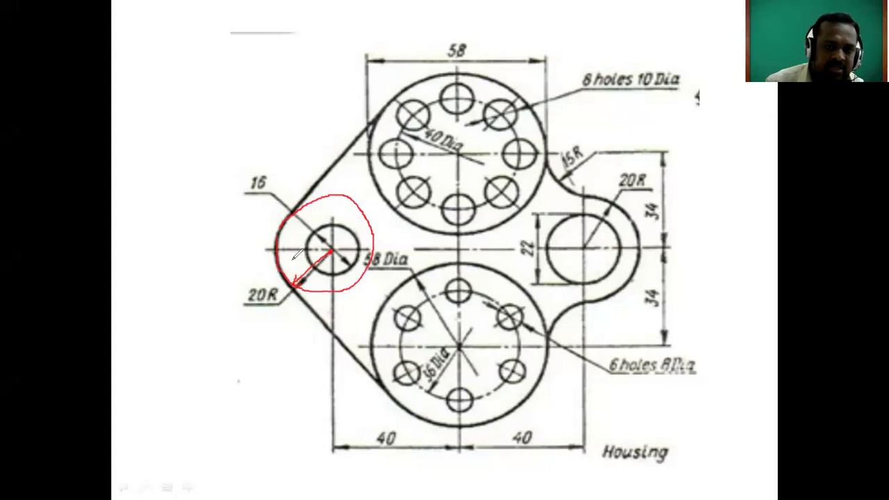
left_click_drag(317, 335, 285, 362)
left_click_drag(289, 124, 324, 139)
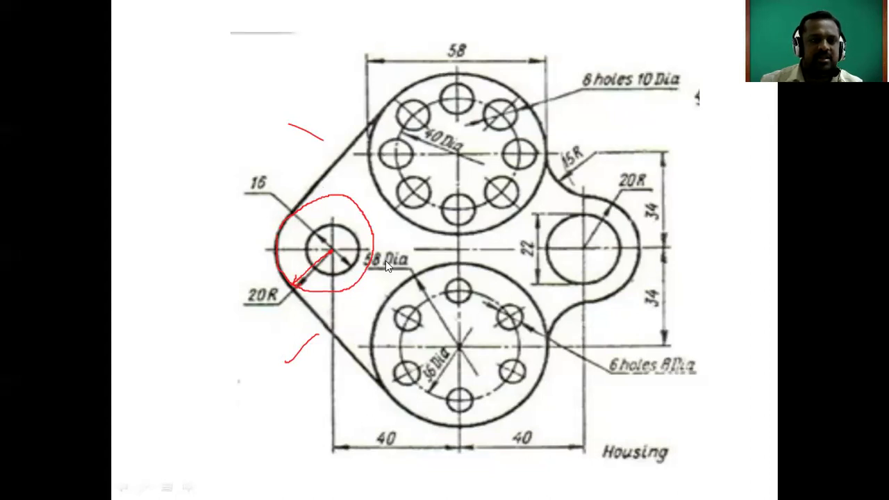
Step: Switch back to AutoCAD and draw a circle of radius 20 concentric with the left 15-diameter circle
key("alt+Tab")
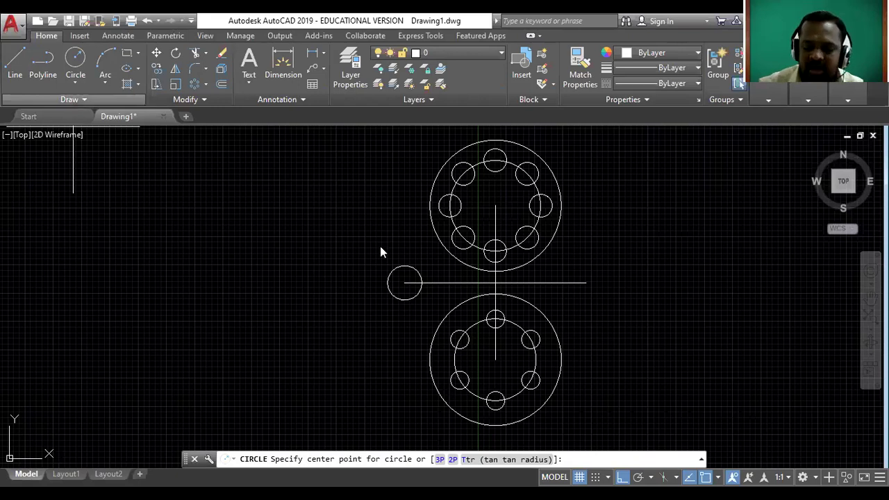
left_click(405, 283)
type("20")
key("Return")
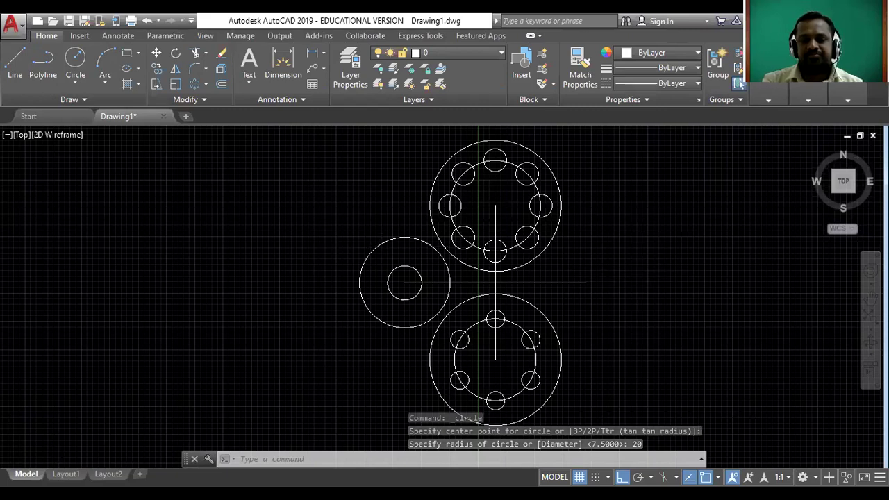
scroll(636, 276, "down", 2)
scroll(636, 277, "up", 2)
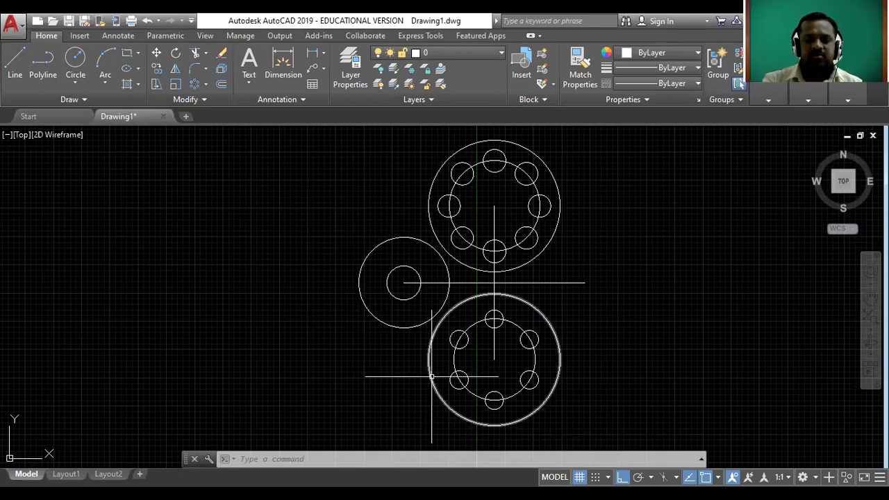
Step: Try to draw a line starting tangent to the left 20-radius circle and ending on the upper flange's outer circle
left_click(14, 63)
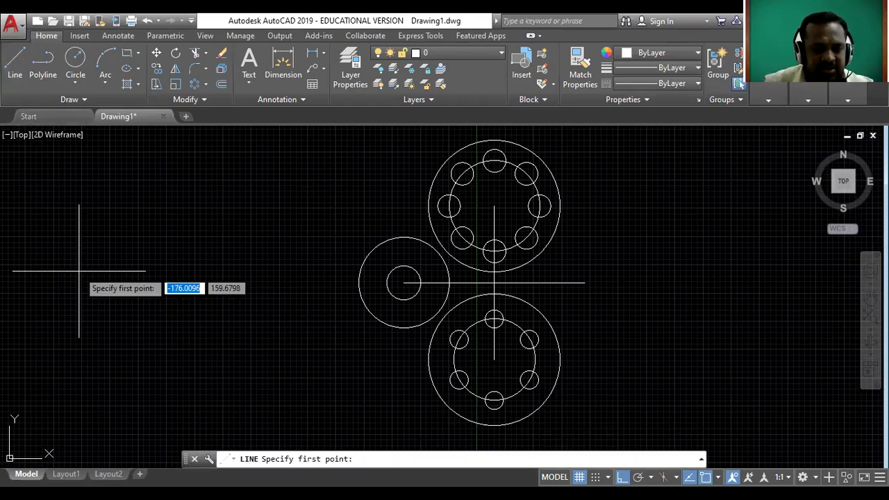
key("Escape")
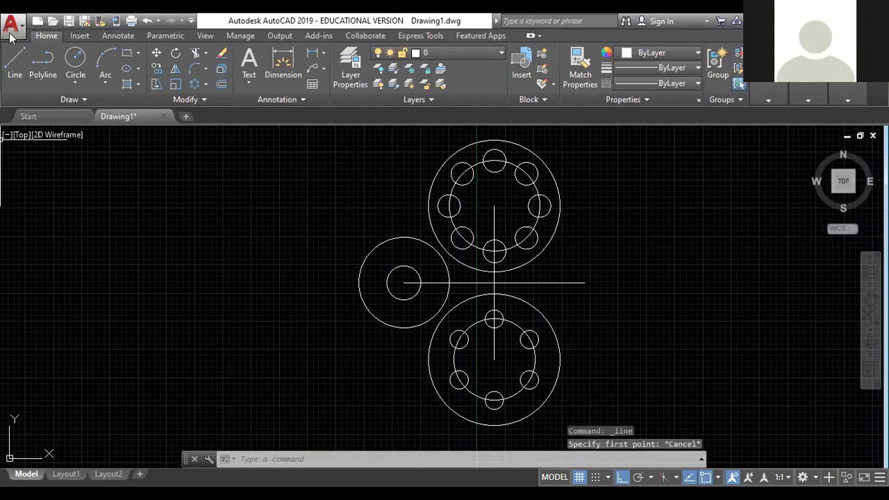
key("Return")
right_click(70, 222, "shift")
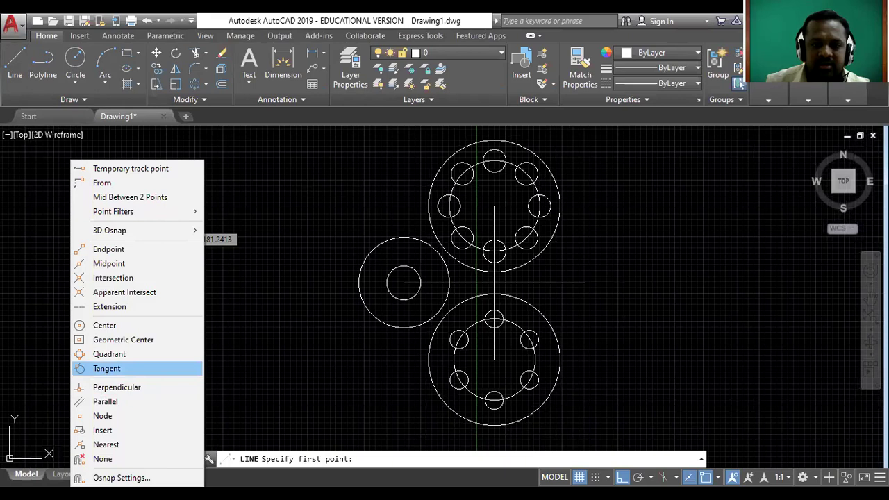
left_click(106, 368)
left_click(375, 247)
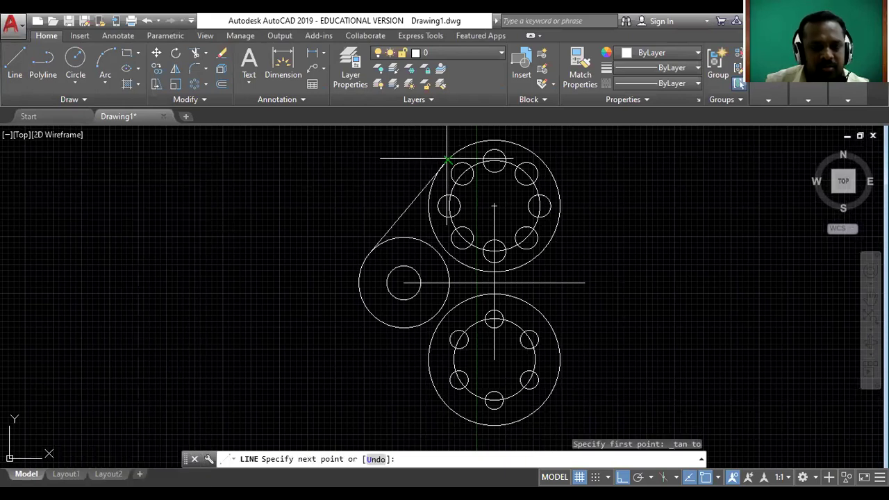
left_click(447, 159)
key("Escape")
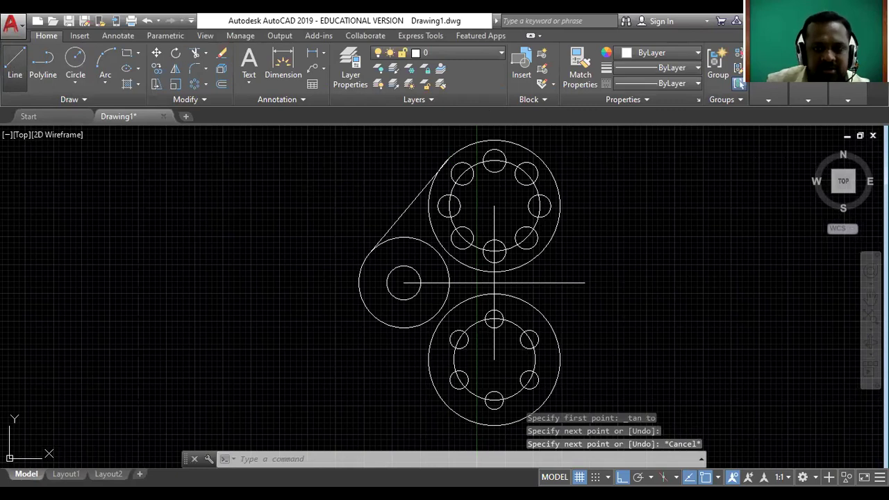
Step: Inspect where the slanted line meets the upper flange's outer circle and erase the line
left_click(15, 62)
key("Escape")
scroll(445, 143, "up", 5)
scroll(466, 225, "up", 4)
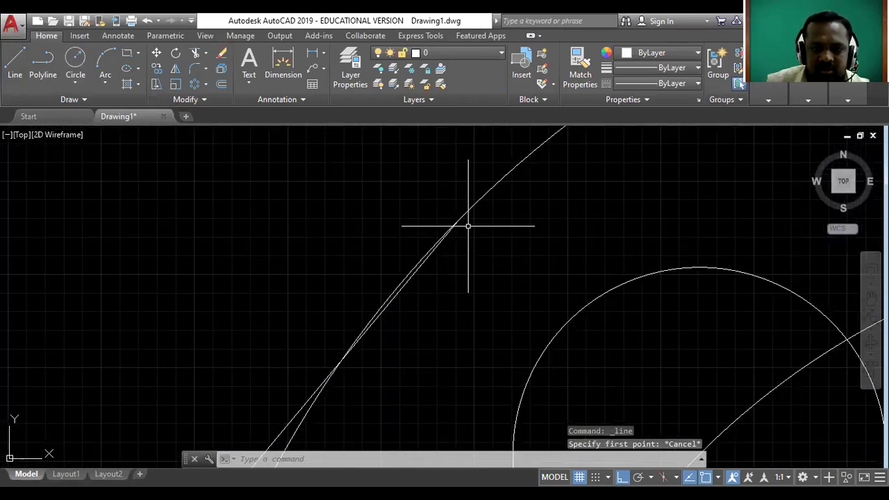
scroll(468, 231, "down", 6)
left_click(435, 263)
key("Delete")
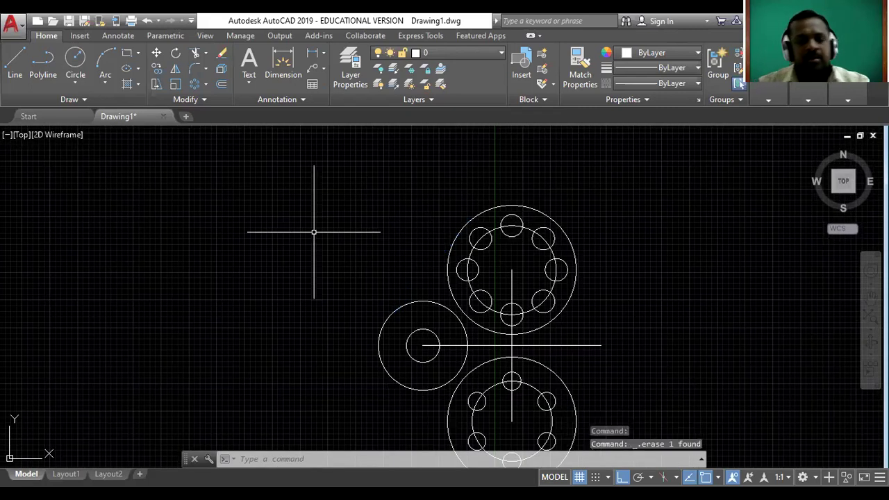
Step: Redraw the upper slanted edge as a line tangent to the left 20-radius circle, ending on the upper 58-diameter circle
left_click(12, 64)
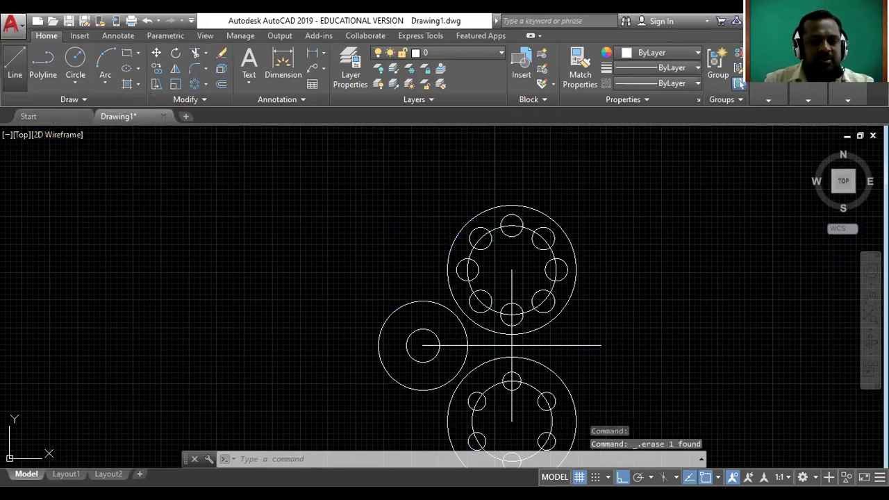
right_click(65, 235, "shift")
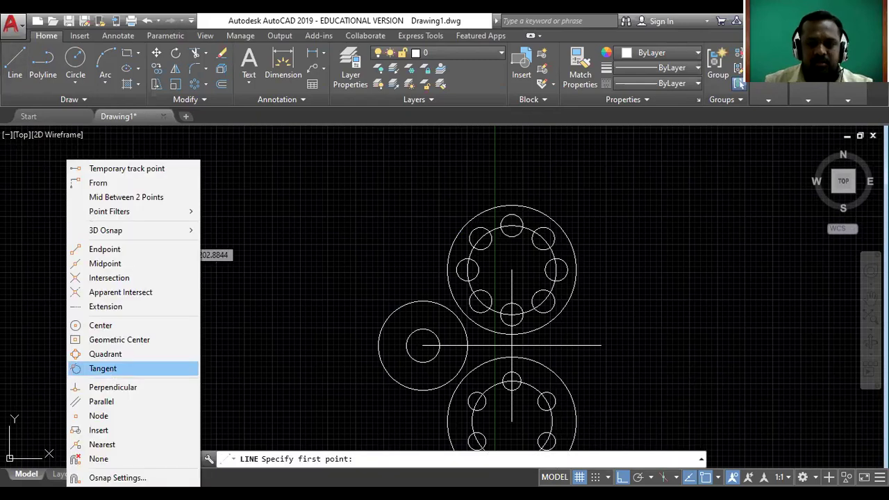
left_click(103, 368)
left_click(393, 313)
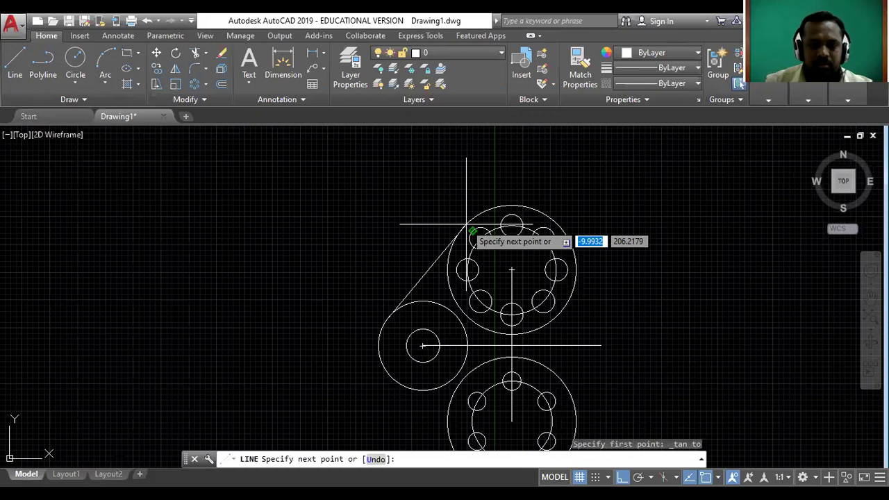
key("Escape")
Step: Try to draw the lower slanted edge from a tangent on the left 20-radius circle to the lower flange's outer circle, and erase it
scroll(545, 237, "down", 2)
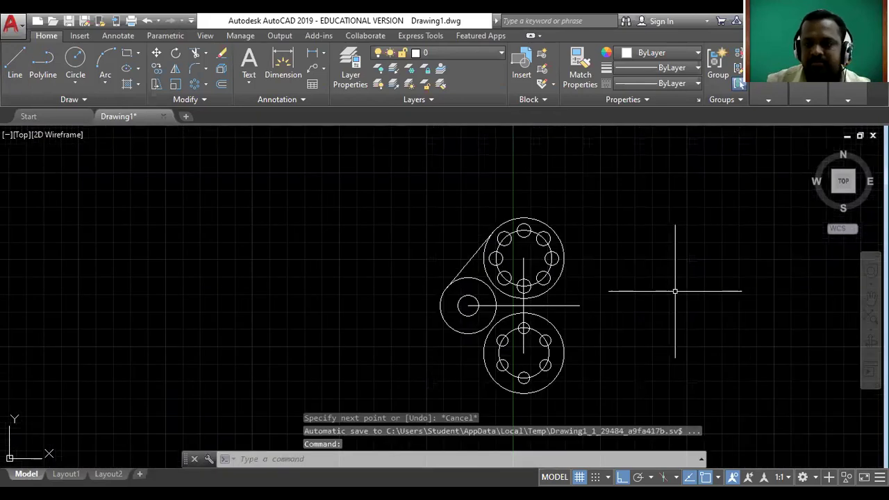
type("p")
key("Return")
mouse_move(612, 299)
left_mouse_down()
mouse_move(461, 254)
mouse_move(472, 239)
left_mouse_up()
key("Escape")
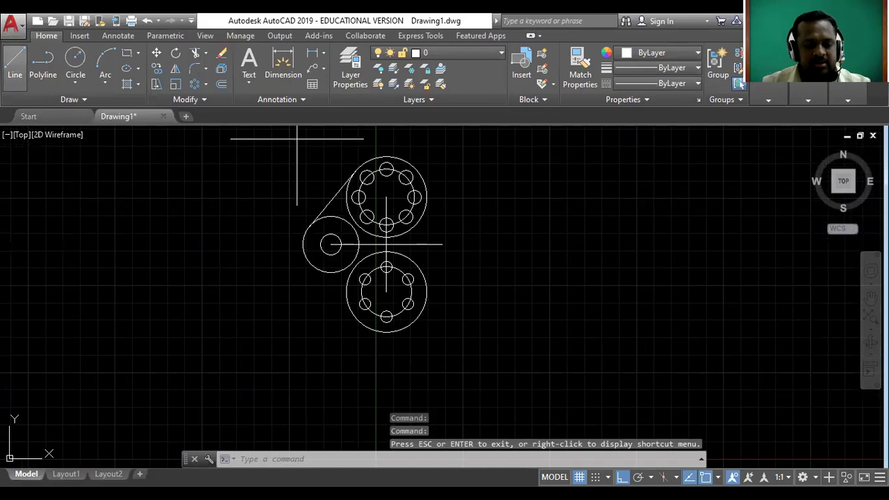
type("l")
key("Return")
right_click(295, 368, "shift")
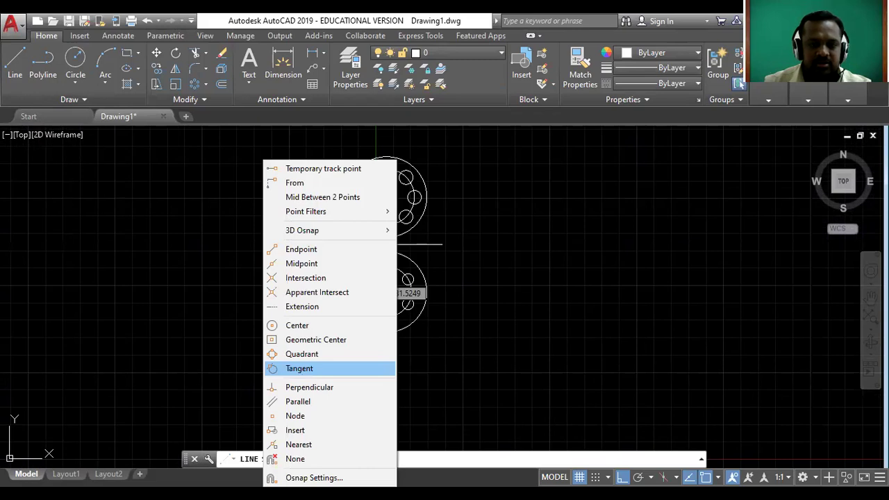
left_click(295, 369)
scroll(295, 368, "up", 3)
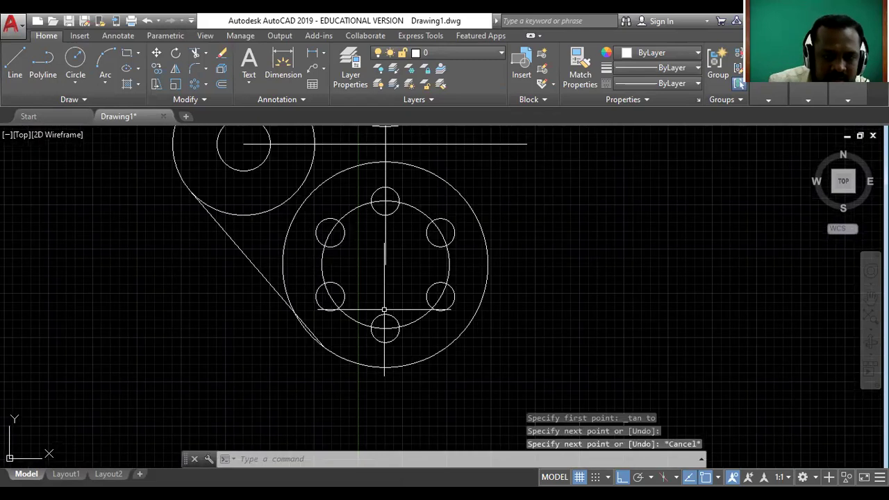
left_click(346, 332)
key("Escape")
left_click(305, 283)
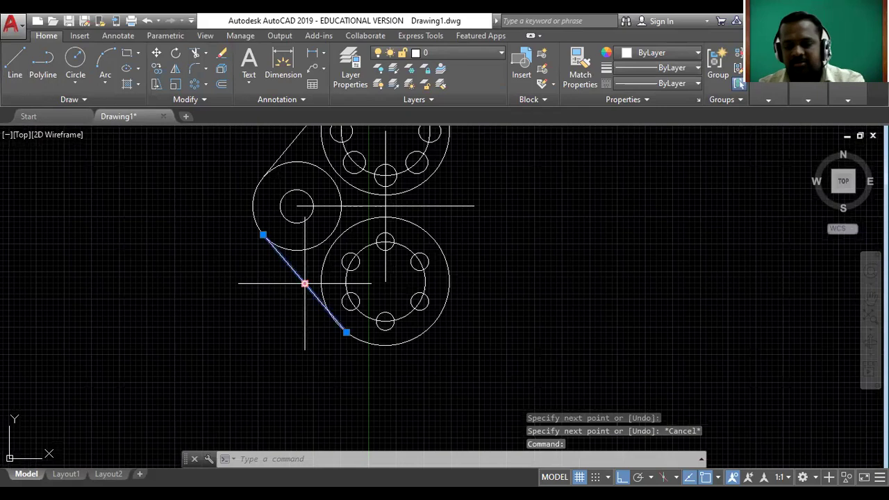
key("Delete")
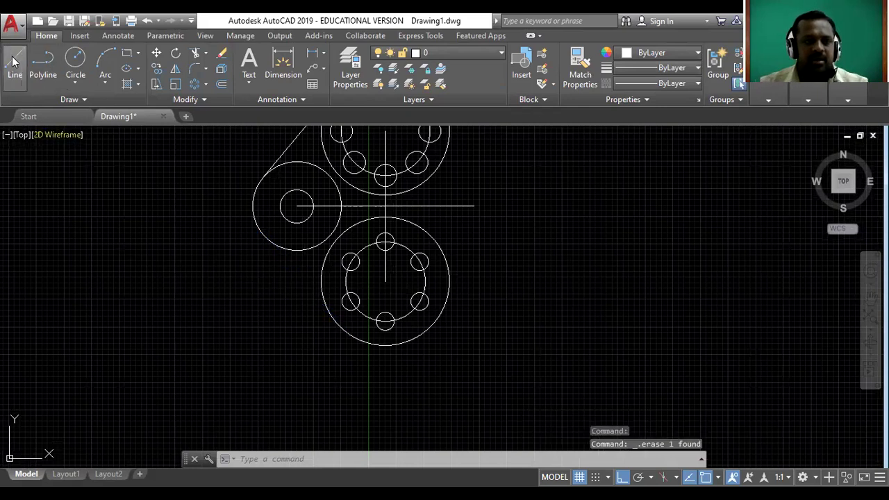
Step: Redraw the lower slanted edge as a line tangent to the left 20-radius circle, ending on the lower flange's 58-diameter circle
left_click(15, 61)
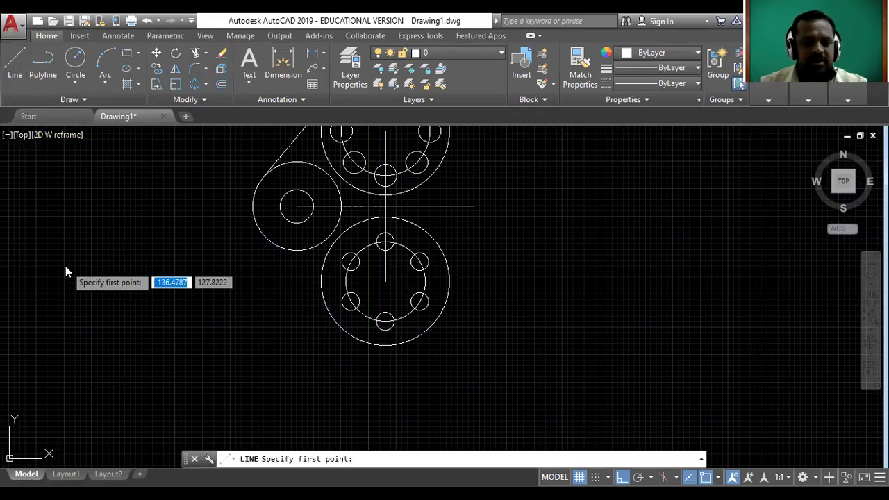
right_click(65, 266, "shift")
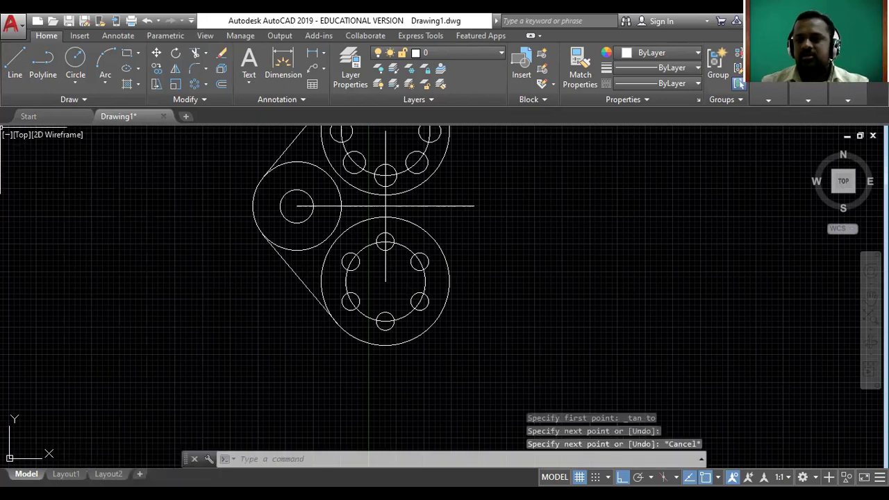
type("p")
key("Return")
mouse_move(417, 216)
left_mouse_down()
mouse_move(417, 338)
mouse_move(419, 300)
left_mouse_up()
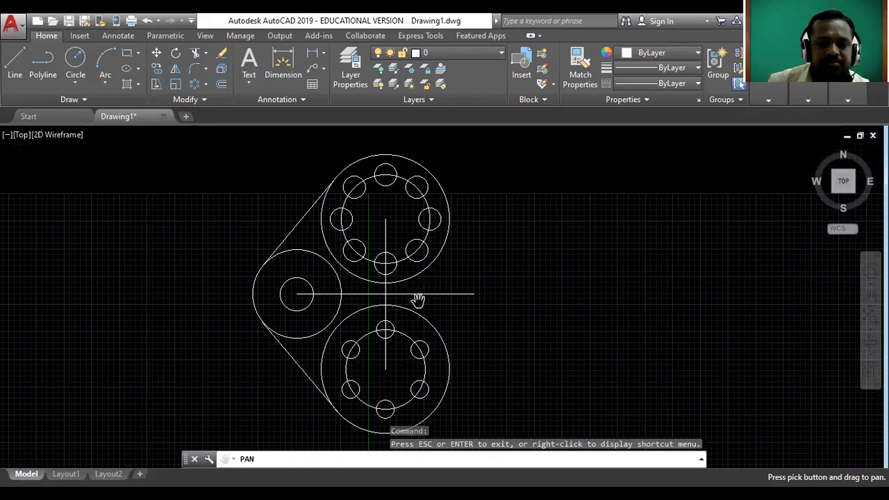
key("Escape")
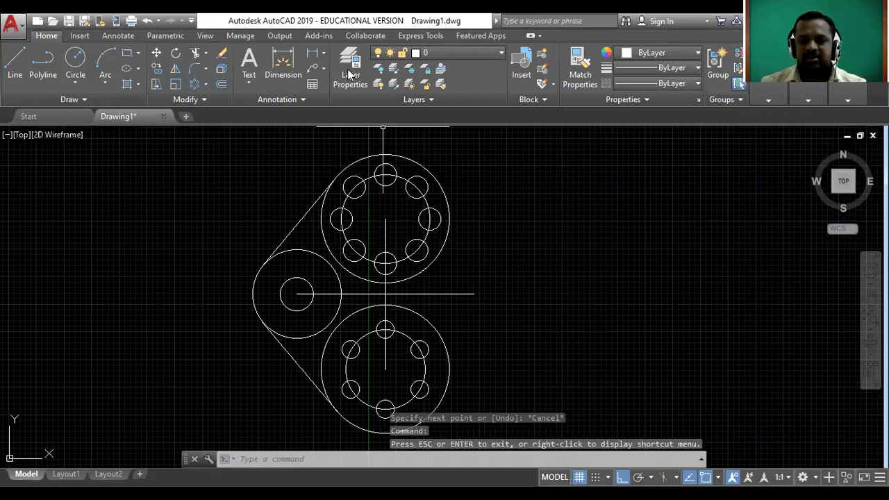
Step: Switch to the Housing reference slide and mark the right boss's centre offset, its 22 hole and the surrounding 20R outline in red pen
key("alt+Tab")
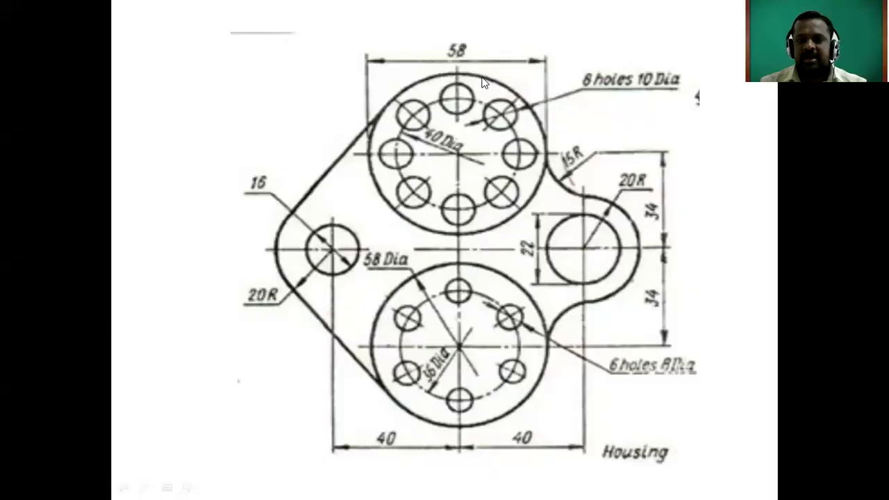
mouse_move(461, 249)
left_mouse_down()
mouse_move(582, 255)
mouse_move(592, 236)
mouse_move(584, 232)
mouse_move(587, 261)
mouse_move(578, 245)
mouse_move(599, 277)
mouse_move(607, 268)
left_mouse_up()
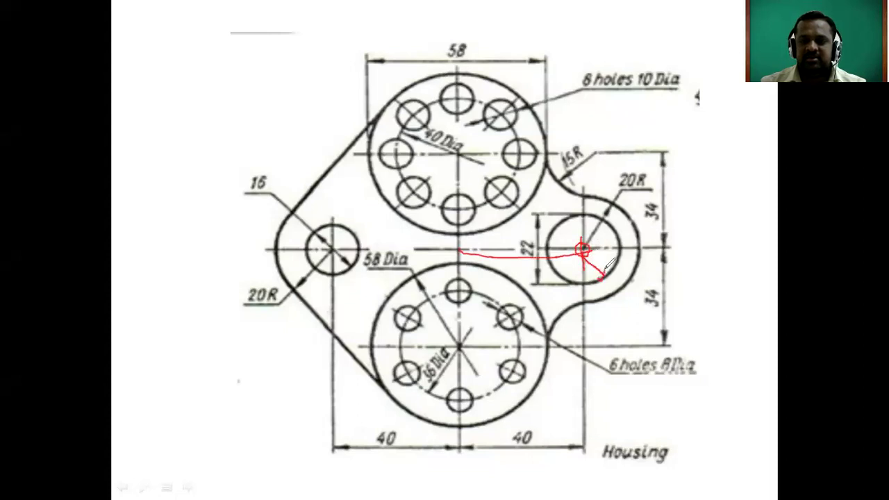
mouse_move(574, 214)
left_mouse_down()
mouse_move(555, 224)
mouse_move(555, 264)
mouse_move(610, 278)
mouse_move(629, 261)
mouse_move(629, 228)
mouse_move(591, 206)
mouse_move(576, 212)
left_mouse_up()
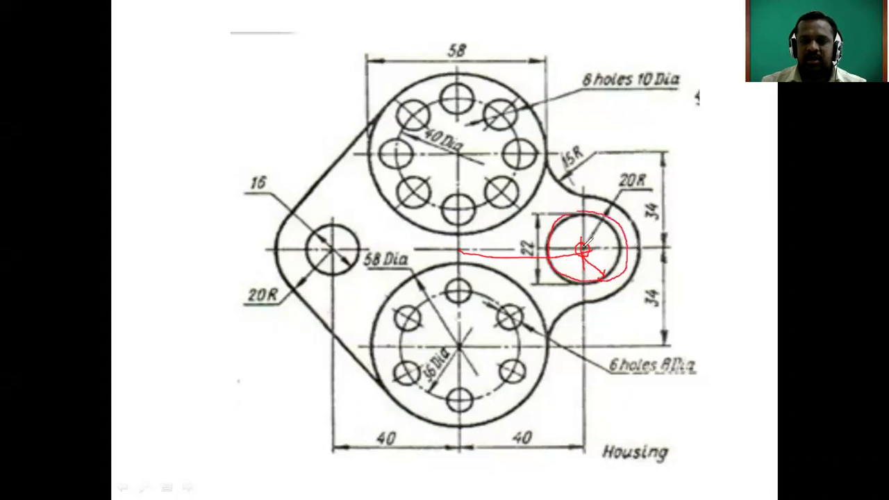
mouse_move(586, 245)
left_mouse_down()
mouse_move(617, 199)
mouse_move(609, 206)
mouse_move(574, 195)
mouse_move(551, 207)
mouse_move(537, 253)
mouse_move(539, 273)
mouse_move(623, 291)
left_mouse_up()
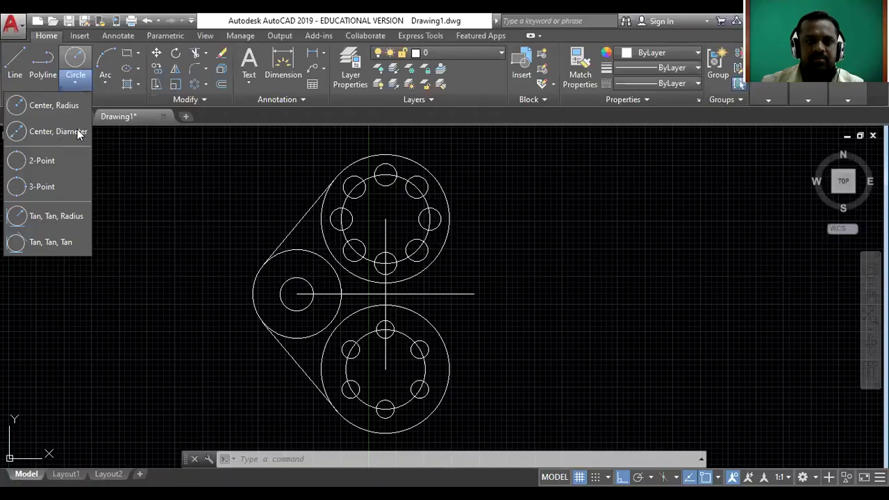
Step: Switch back to AutoCAD and draw a 20-diameter circle centred on the right end of the horizontal construction line
left_click(73, 84)
left_click(73, 84)
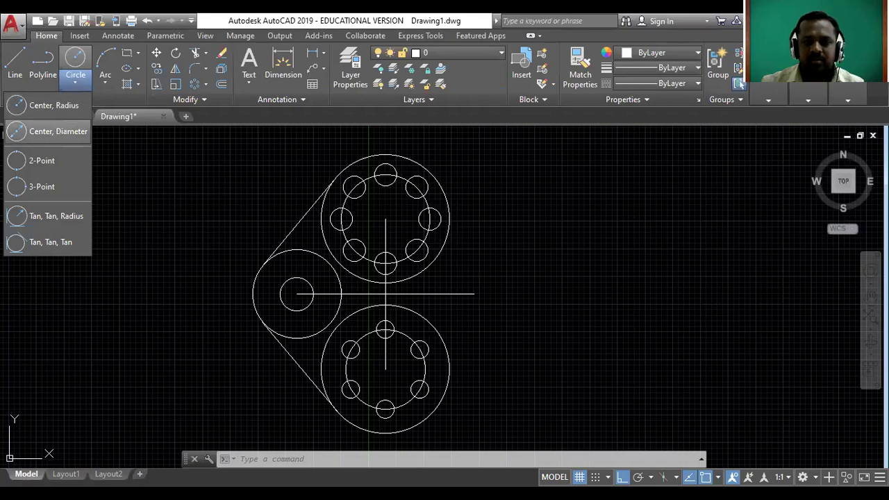
left_click(58, 131)
left_click(474, 293)
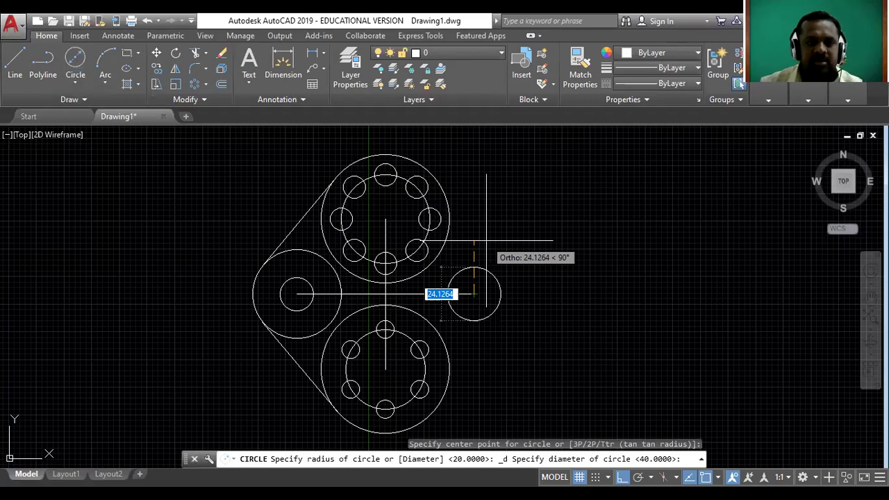
type("20")
key("Return")
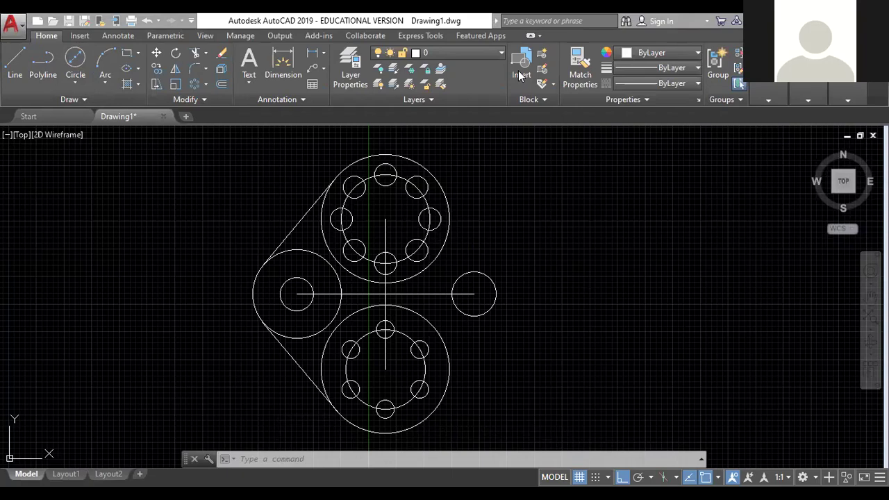
Step: Check the right hole's size on the Housing reference slide, return to AutoCAD and erase the 20-diameter circle
key("alt+Tab")
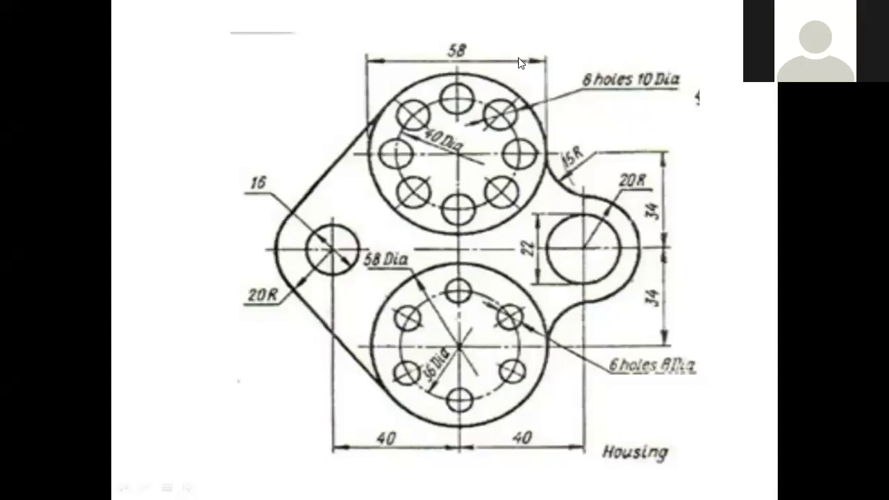
key("alt+Tab")
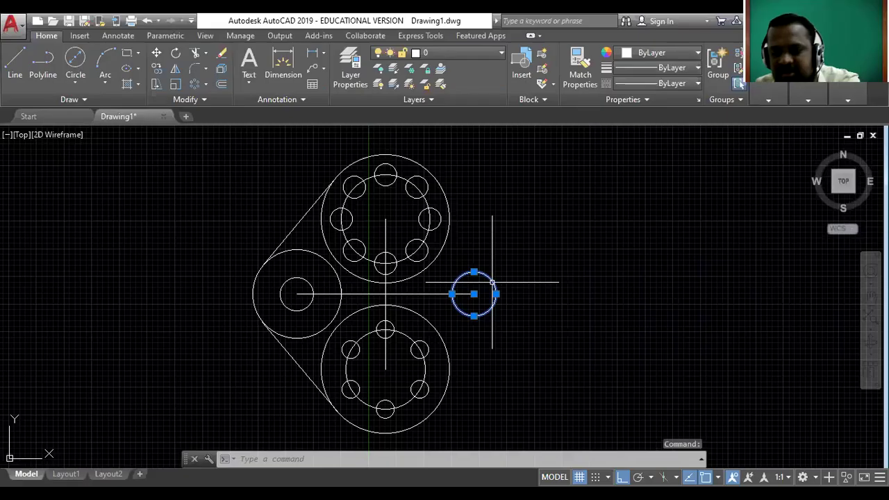
key("Delete")
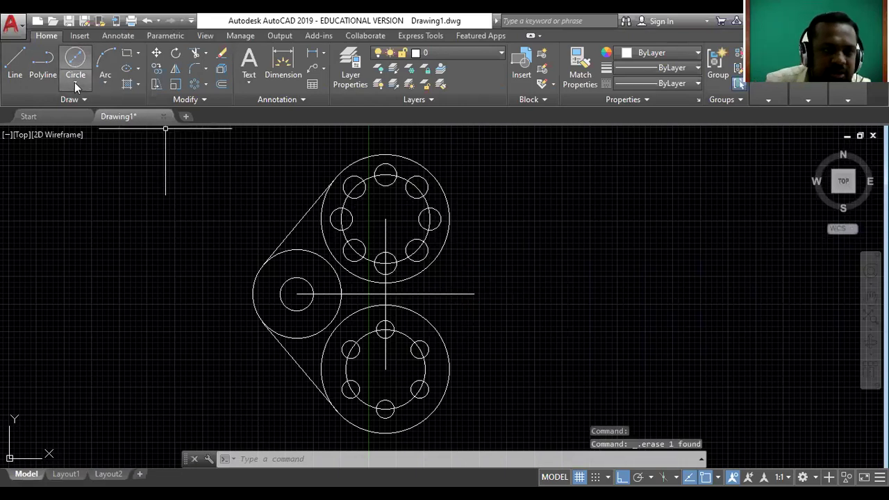
Step: Draw 22-diameter and 20-radius circles centred on the right end of the horizontal construction line, and switch to the Housing reference slide
left_click(75, 83)
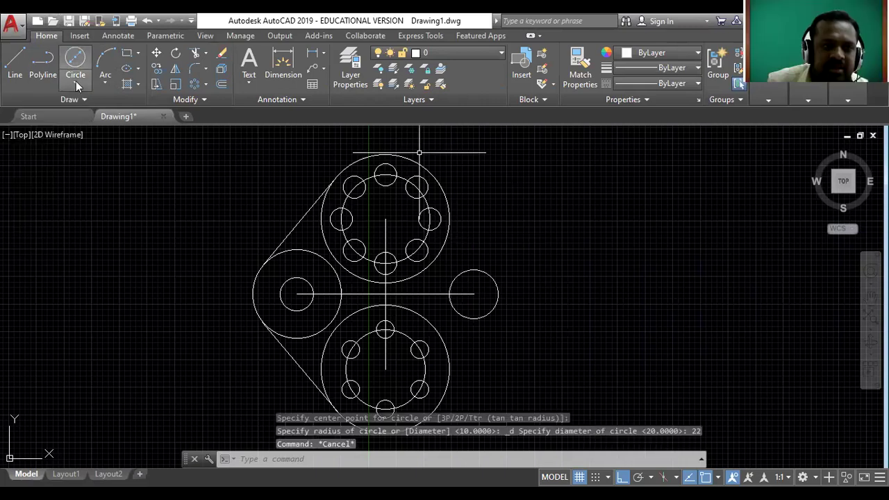
left_click(75, 82)
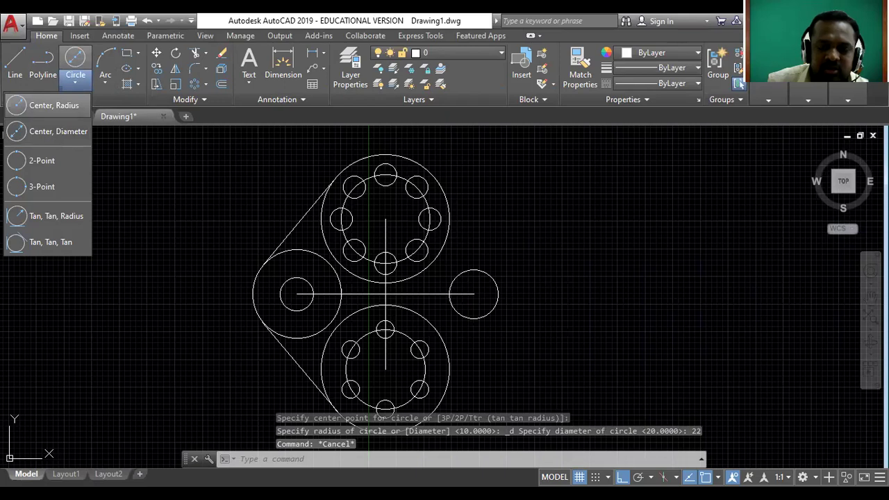
left_click(53, 104)
left_click(474, 294)
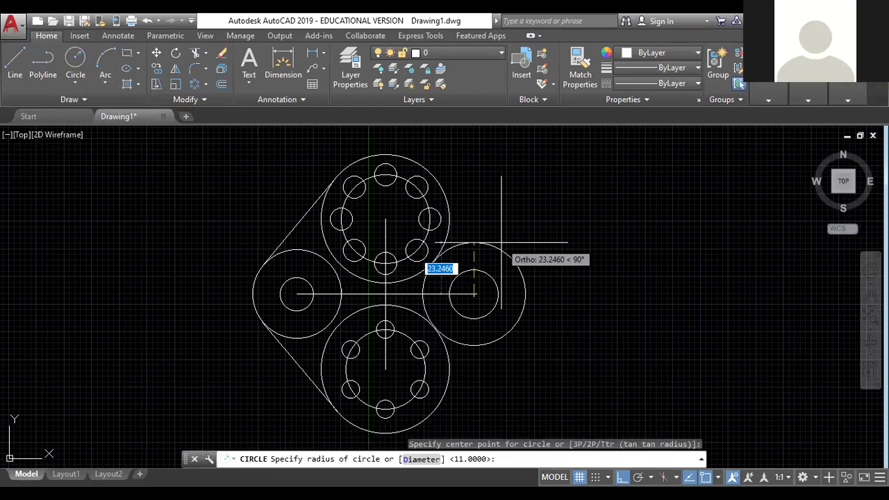
type("20")
key("Return")
key("Escape")
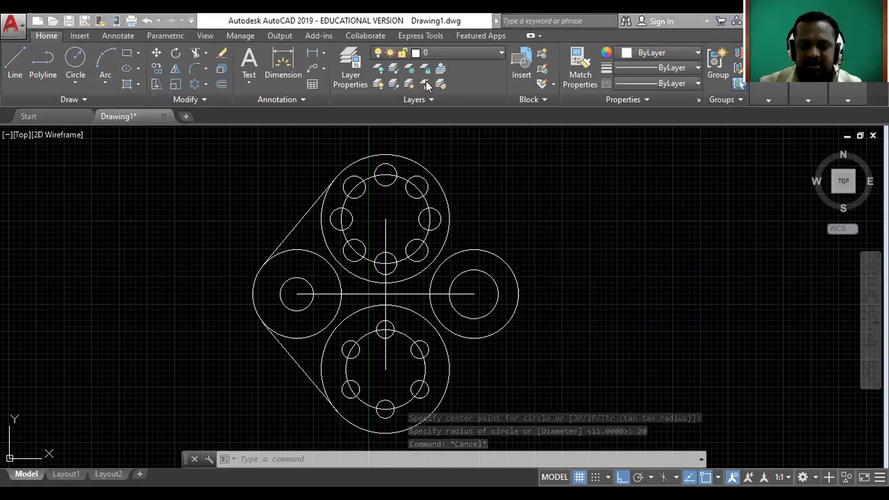
key("alt+Tab")
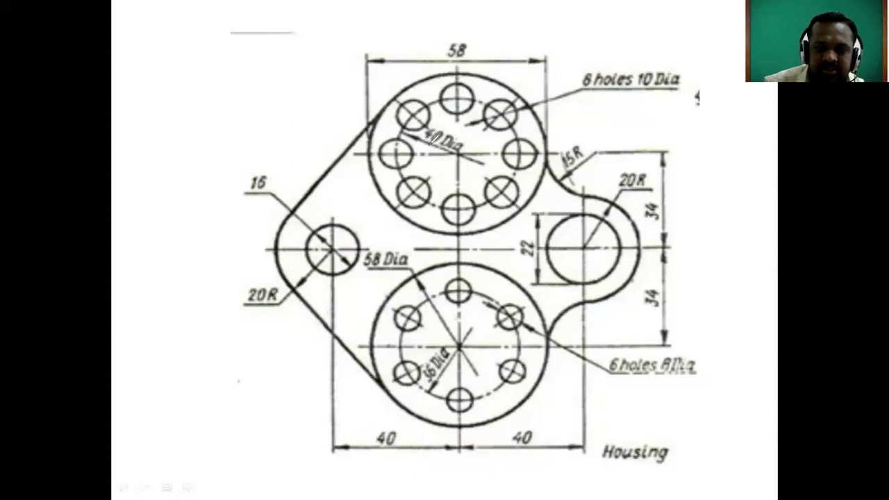
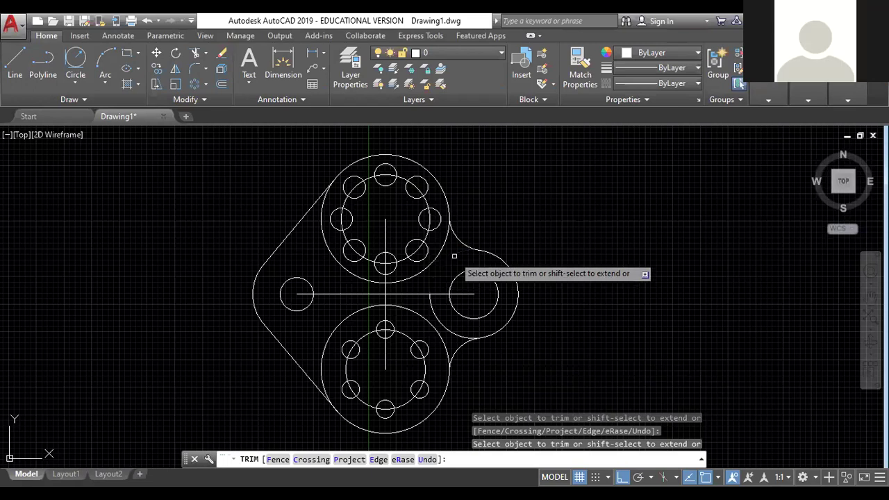
Step: Trim the remaining inner arc of the right 20-radius circle between the two concave connecting arcs and finish trimming
scroll(582, 288, "down", 2)
scroll(578, 284, "up", 2)
key("Escape")
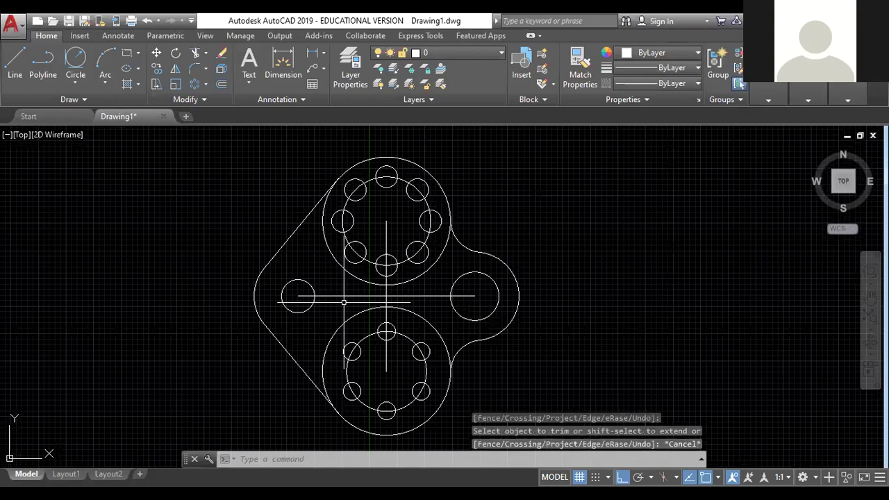
Step: Erase the line segment from the centre to the right boss and one from the centre to the left boss
left_click(397, 296)
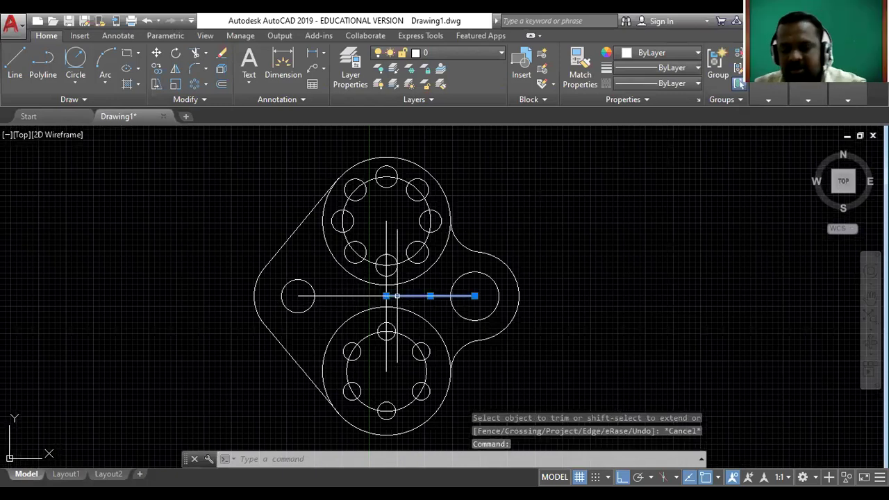
key("Delete")
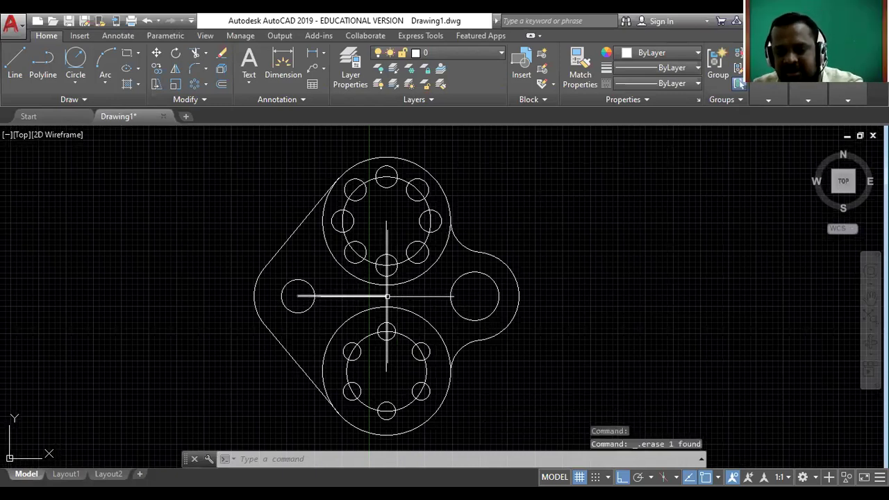
left_click(387, 297)
mouse_move(387, 297)
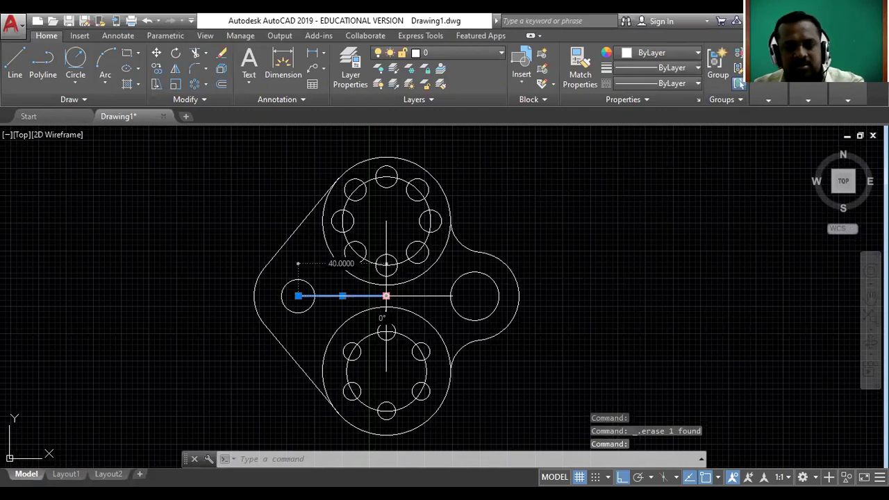
key("Escape")
key("Escape")
left_click(387, 297)
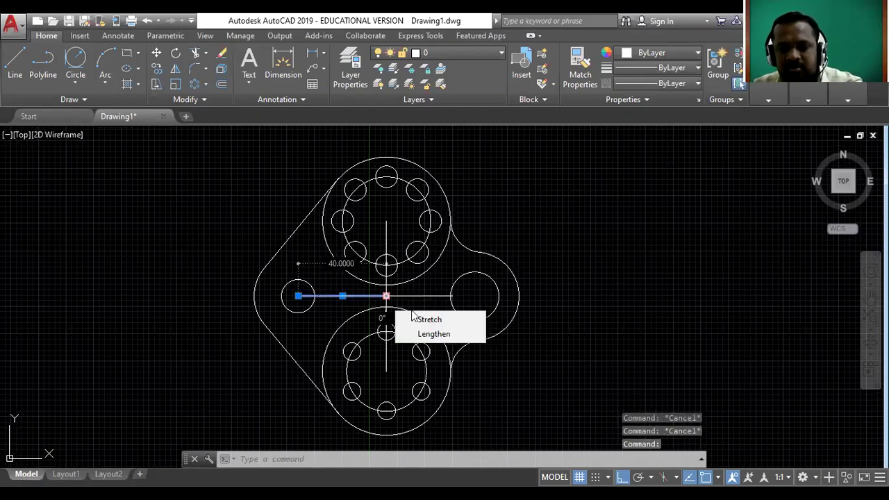
key("Escape")
key("Escape")
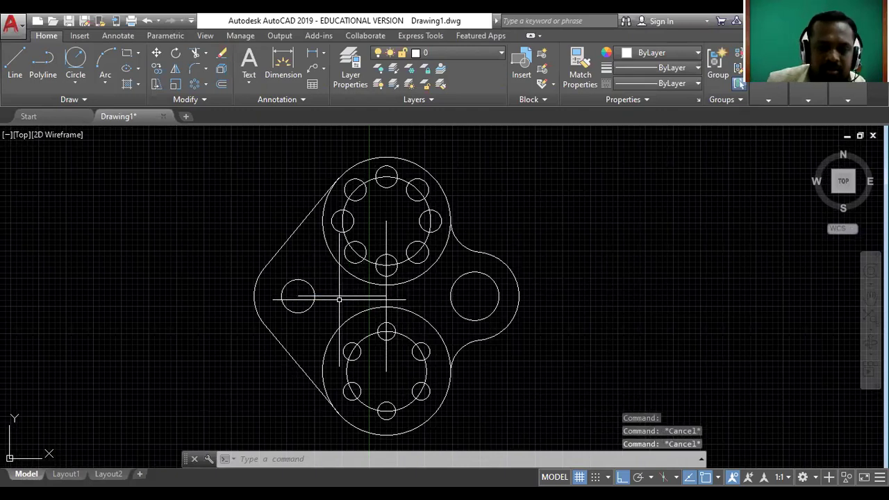
left_click(340, 296)
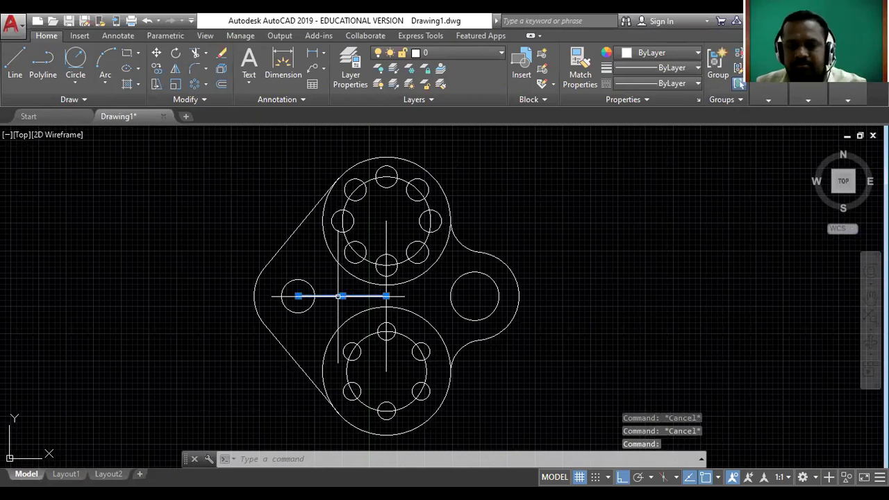
key("Delete")
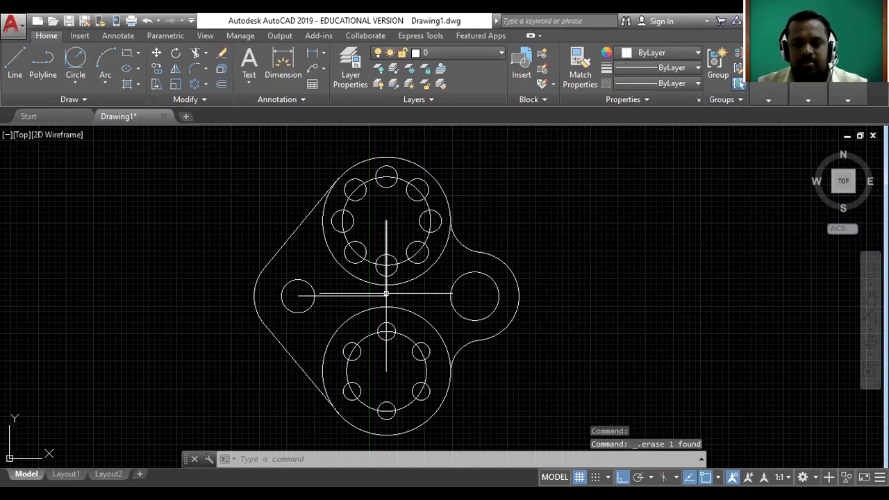
Step: Erase the upper segment of the vertical construction line between the two flange centres and clear the selection
left_click(386, 294)
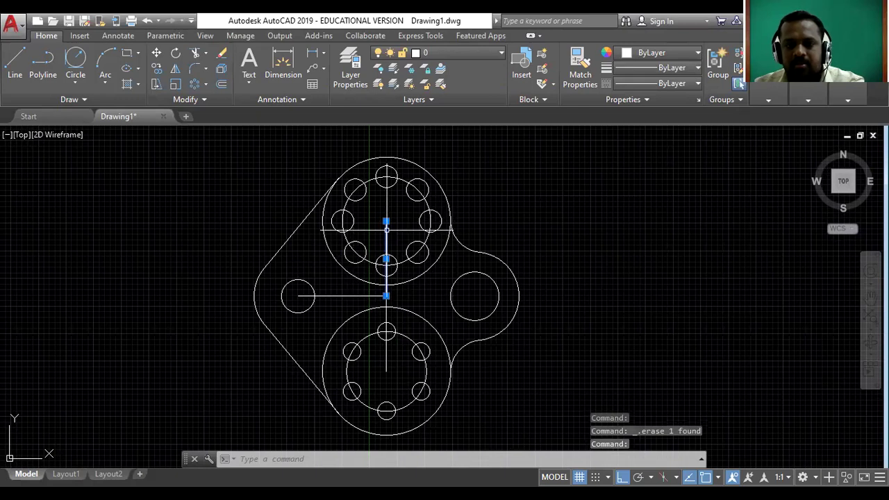
left_click(592, 235)
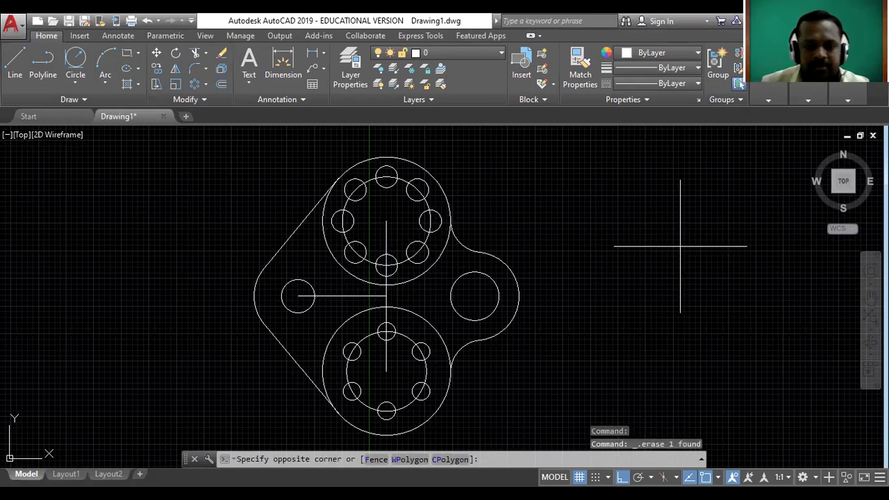
left_click(680, 246)
Step: Trim the remaining horizontal and vertical construction lines where they cross the area between the two flanges and the left hole
type("TR")
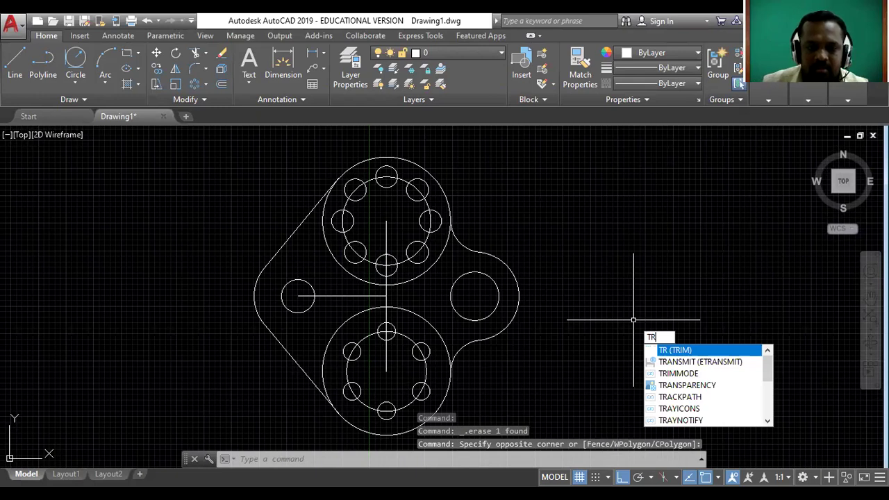
key("Return")
key("Return")
left_click(387, 292)
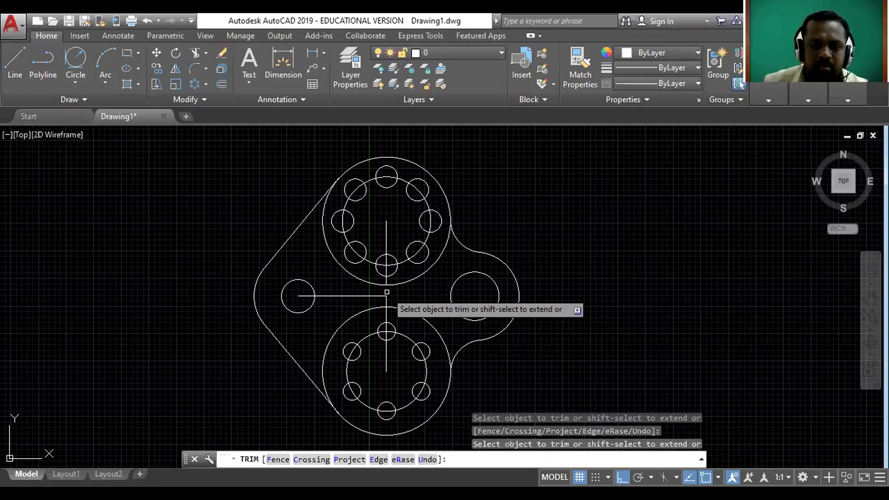
left_click(387, 292)
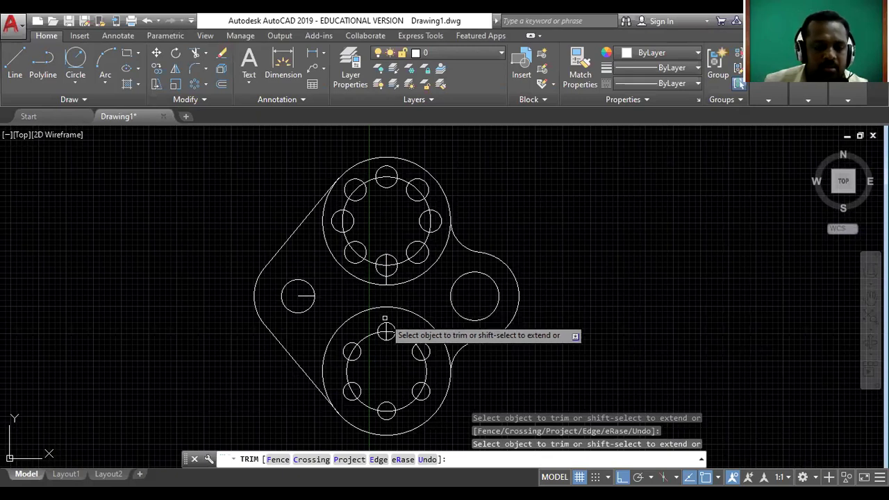
Step: Erase the leftover construction line stubs inside the flanges and the left boss hole
scroll(387, 332, "up", 4)
key("Escape")
left_click(287, 242)
key("Delete")
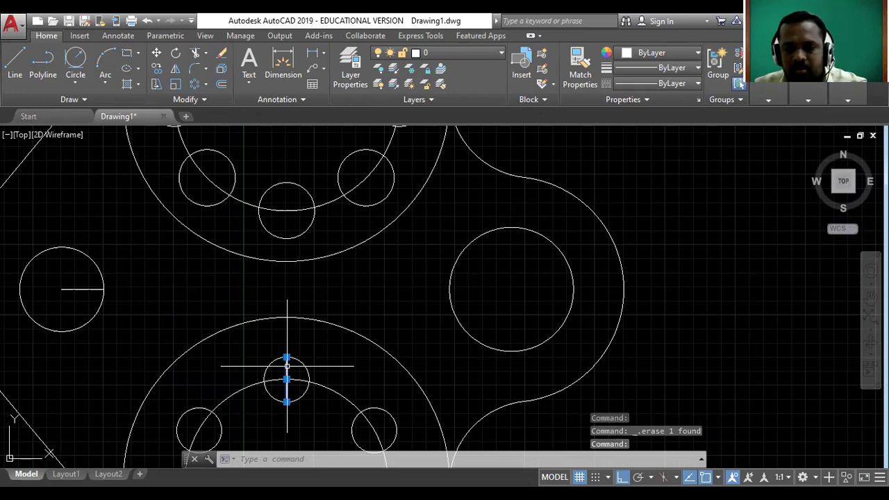
left_click(82, 290)
key("Delete")
Step: Add a diameter dimension to the upper flange's outer circle, placing its text outside to the upper right
scroll(238, 218, "down", 5)
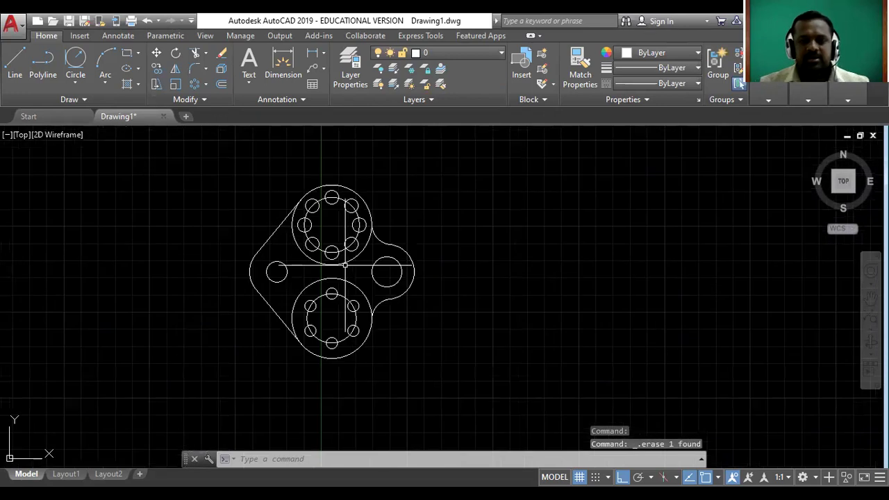
scroll(239, 218, "up", 5)
scroll(463, 259, "down", 2)
left_click(870, 298)
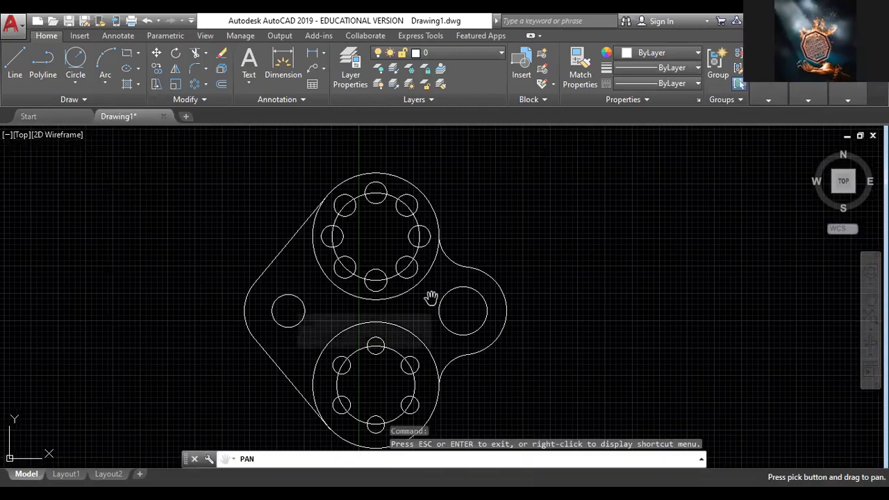
left_click_drag(491, 287, 577, 250)
left_click_drag(499, 270, 472, 269)
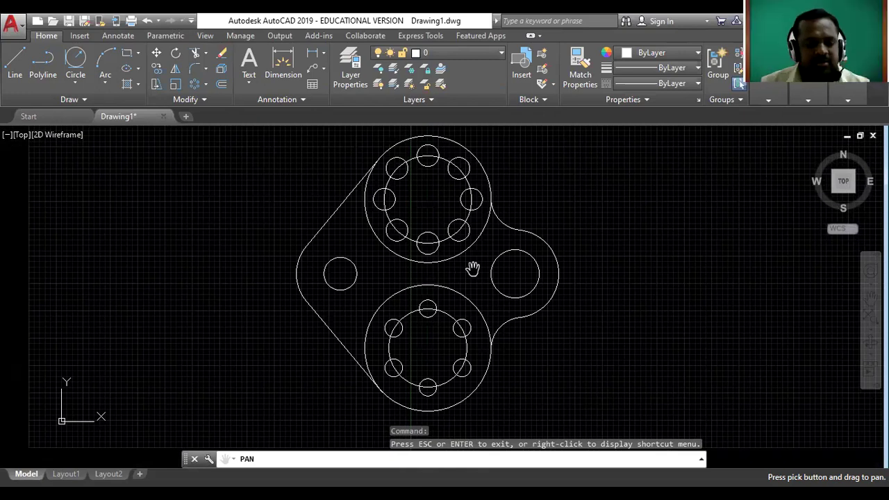
key("Escape")
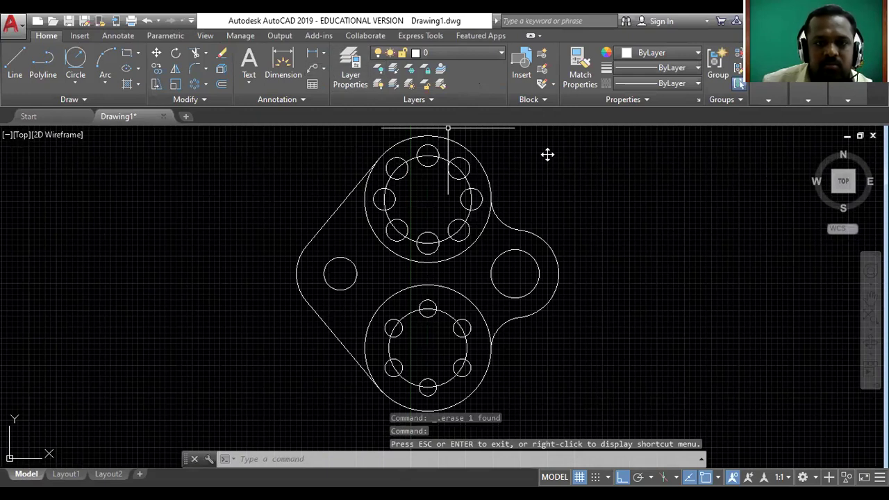
left_click(324, 53)
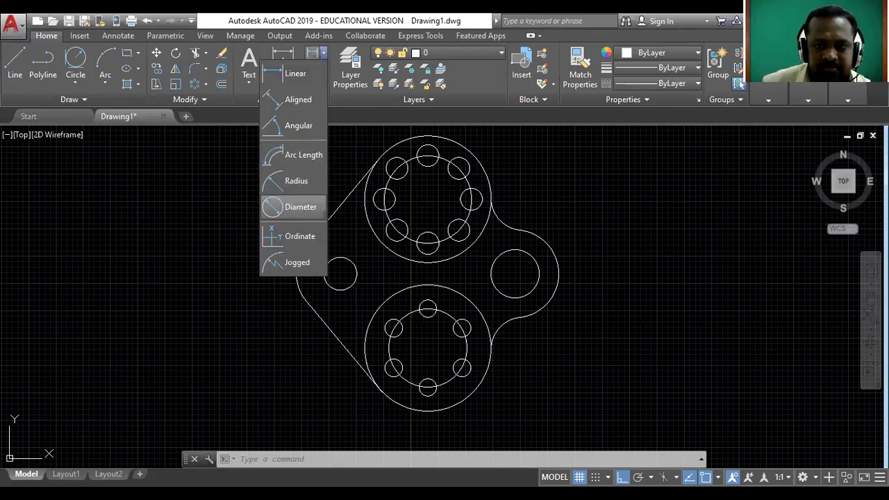
left_click(300, 206)
left_click(490, 194)
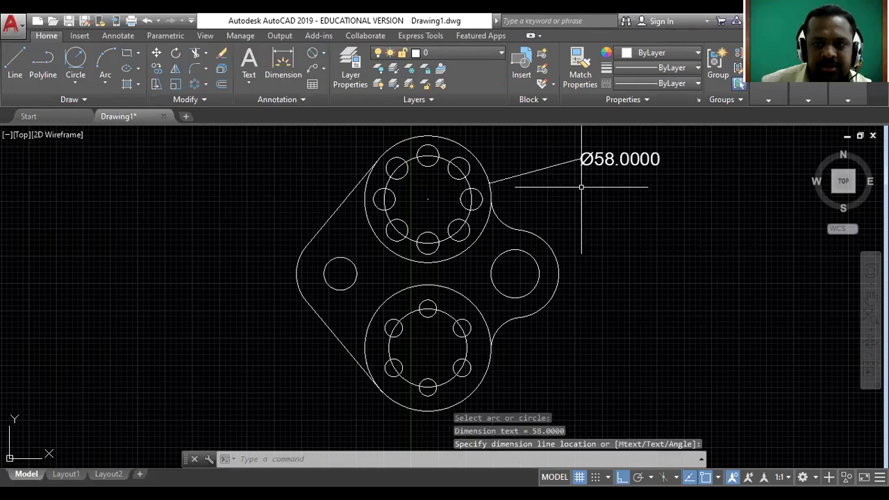
left_click(620, 156)
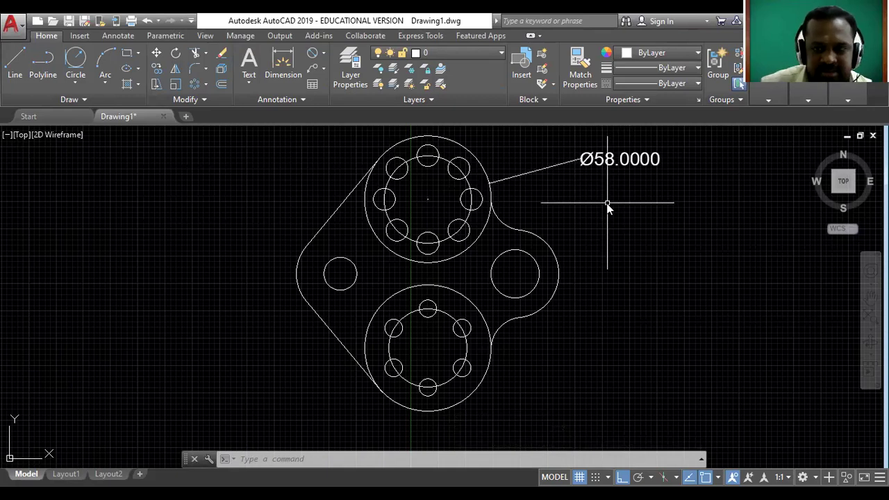
Step: Set the text height of the Standard dimension style to 3
type("D")
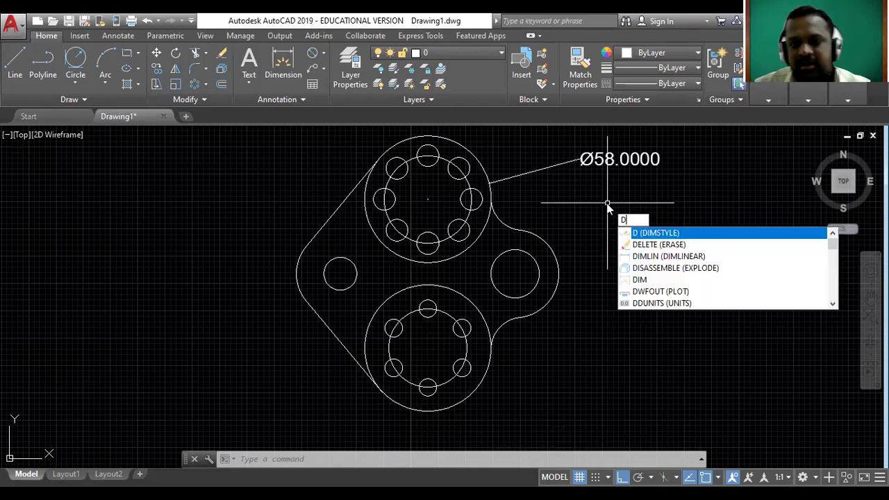
key("Return")
left_click(581, 228)
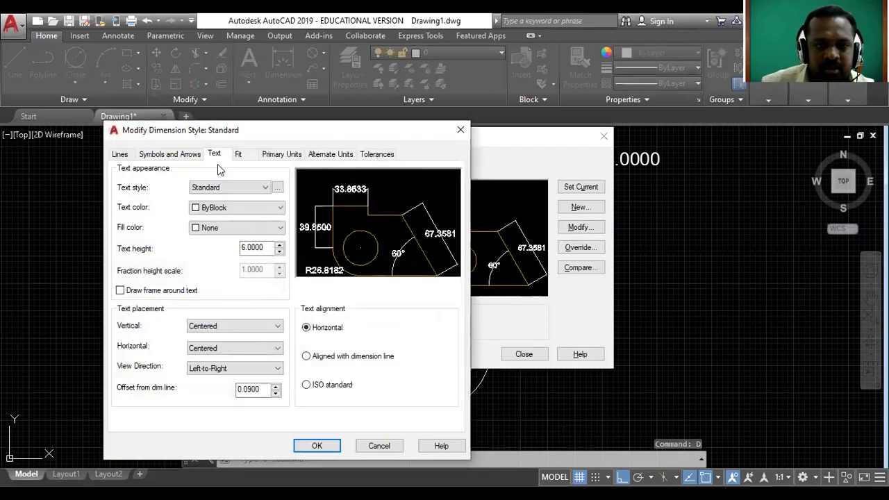
left_click_drag(269, 249, 240, 249)
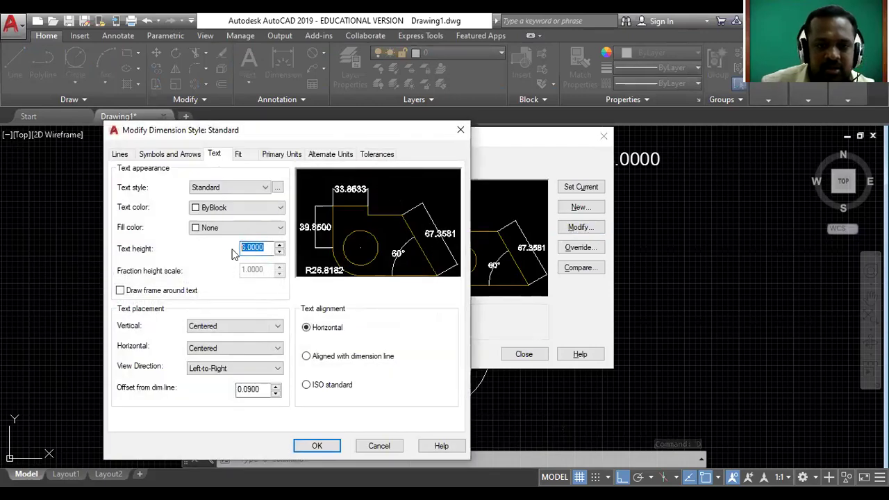
type("3")
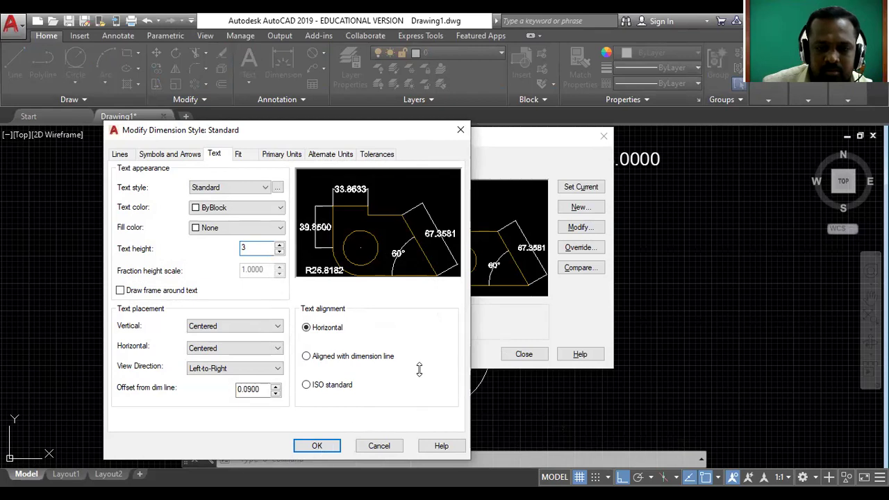
key("Return")
left_click(518, 361)
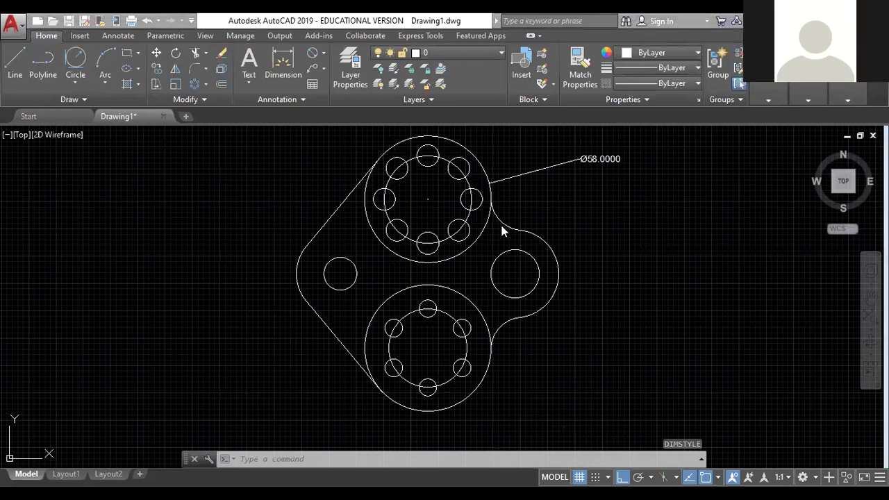
Step: Add radius dimensions to the right boss's outer arc and the upper concave connecting arc
left_click(324, 56)
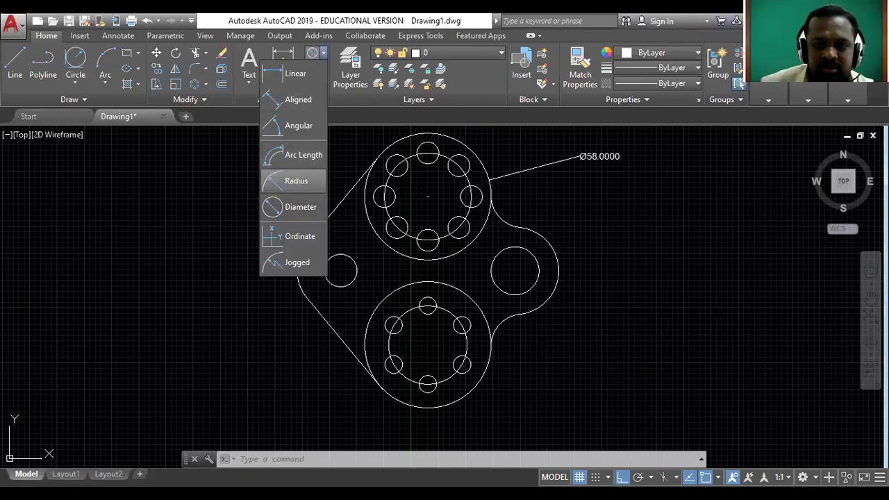
left_click(296, 181)
left_click(556, 252)
left_click(601, 235)
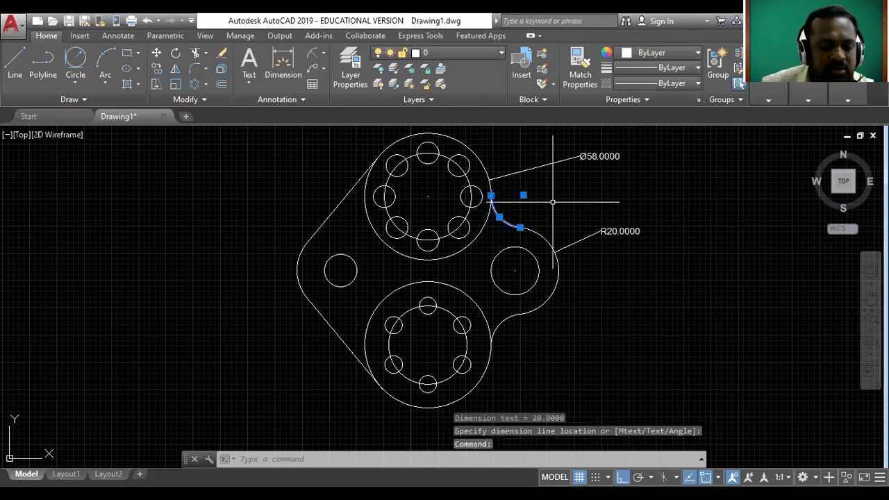
key("Escape")
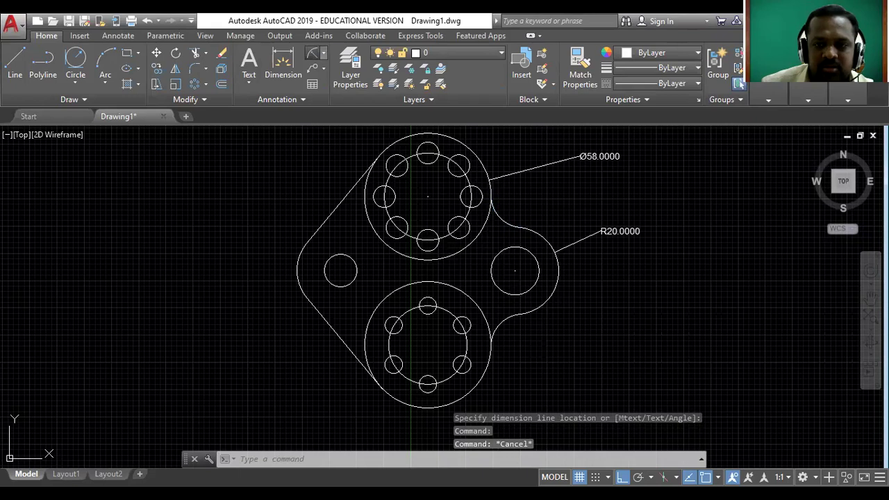
key("Return")
left_click(511, 226)
Step: Add a vertical linear dimension between the upper and lower flange centres, placed to the left of the part
scroll(655, 274, "down", 3)
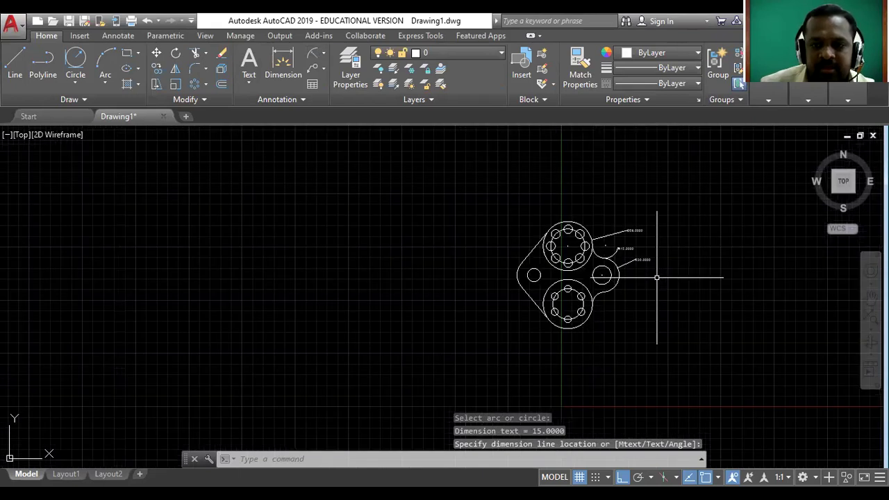
scroll(656, 274, "up", 2)
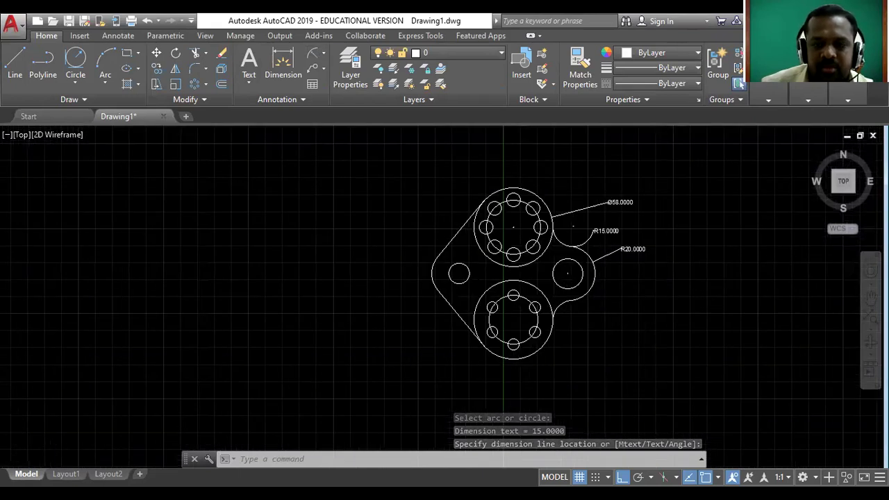
scroll(646, 304, "up", 2)
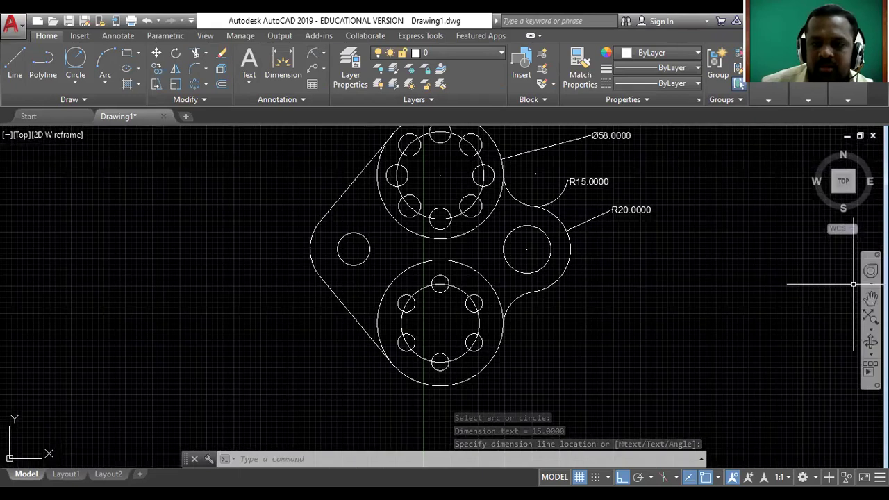
left_click(312, 53)
left_click(324, 53)
left_click(299, 74)
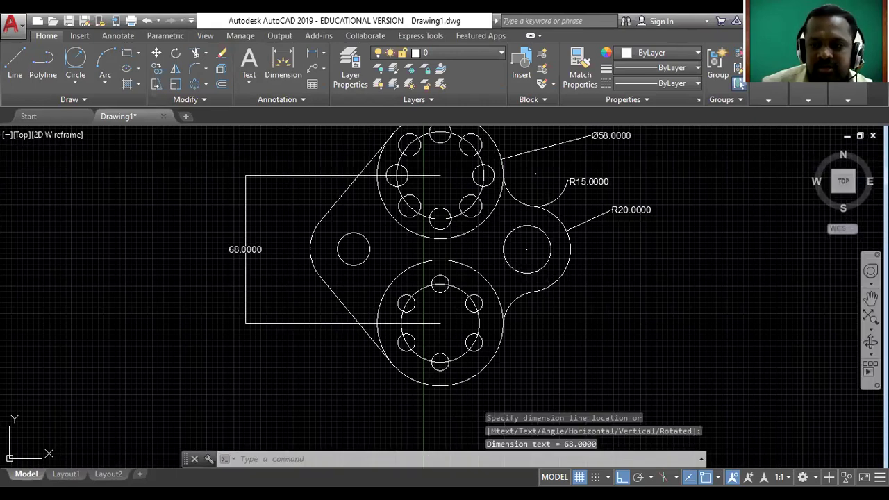
Step: Add a horizontal linear dimension between the left and right boss hole centres, placed near the bottom of the lower flange
left_click(870, 298)
left_click_drag(512, 319, 514, 297)
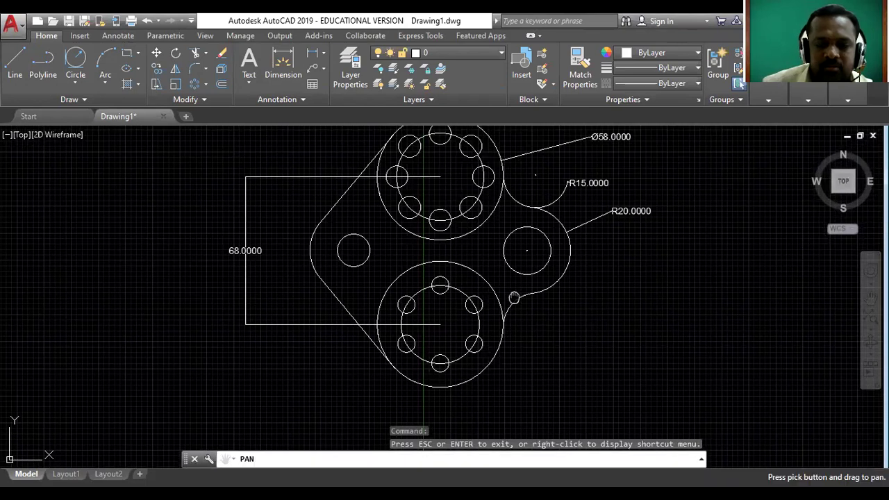
key("Escape")
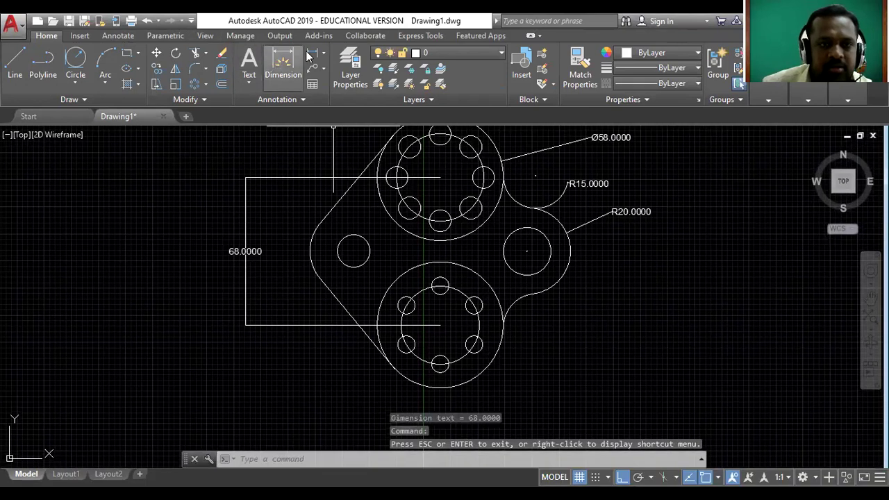
left_click(324, 53)
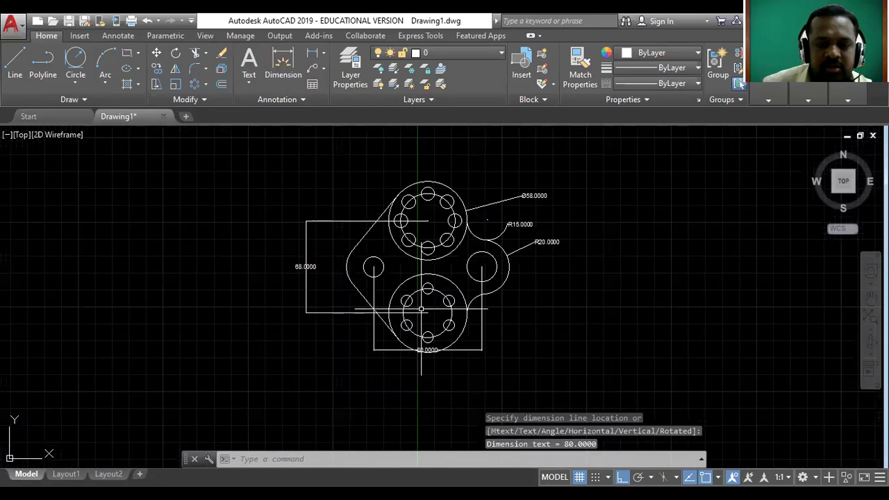
Step: Add a radius dimension to the left boss's outer arc, placed outside the part's upper-left edge
scroll(376, 302, "up", 3)
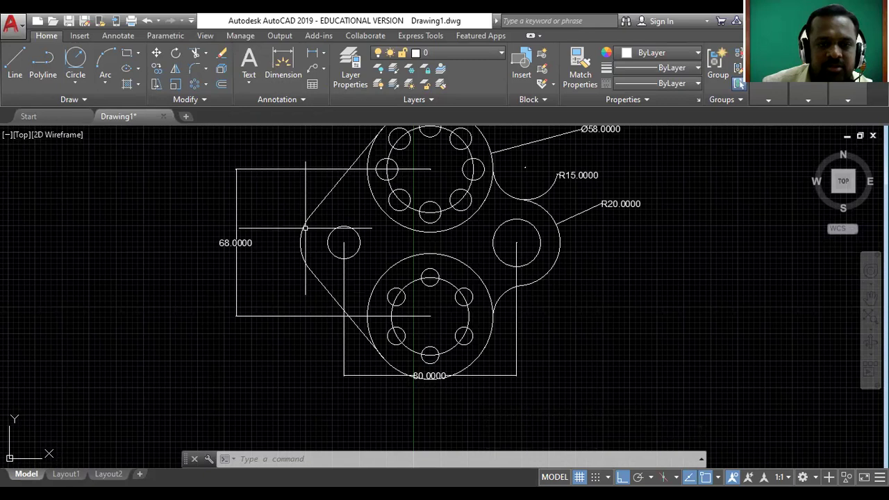
left_click(324, 57)
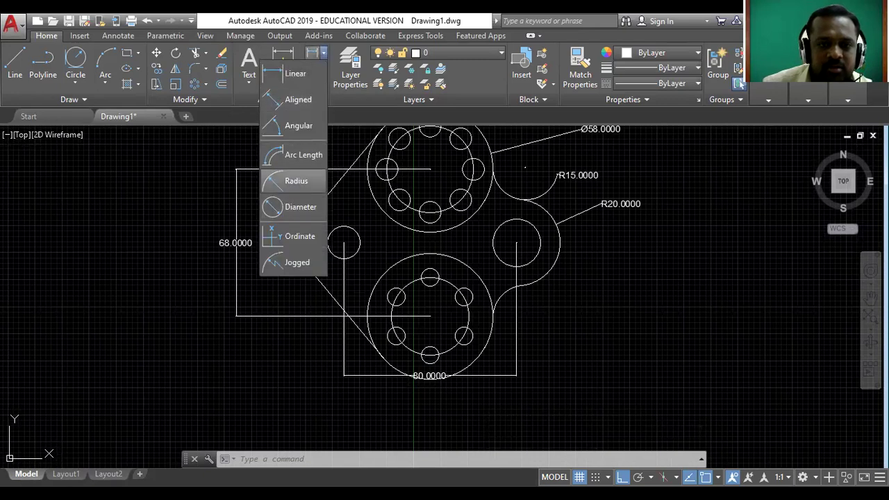
left_click(296, 181)
left_click(303, 222)
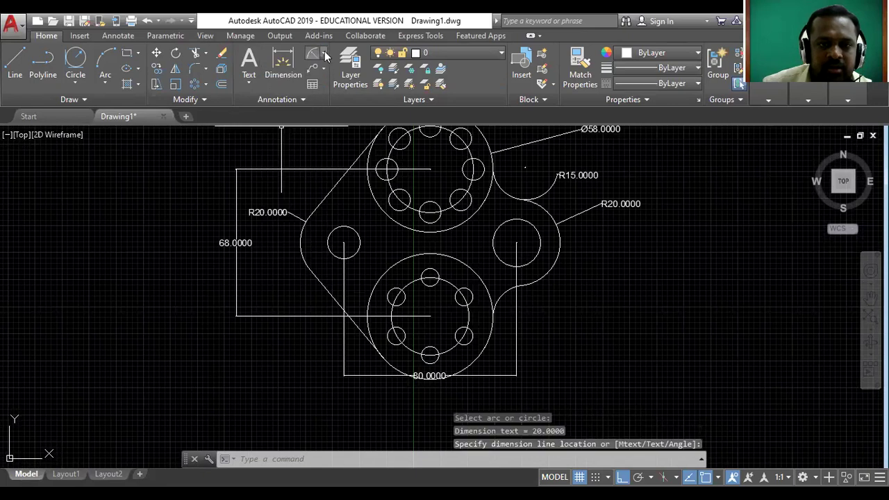
Step: Add diameter dimensions to the left and right boss holes, with their texts placed outside the part
left_click(325, 56)
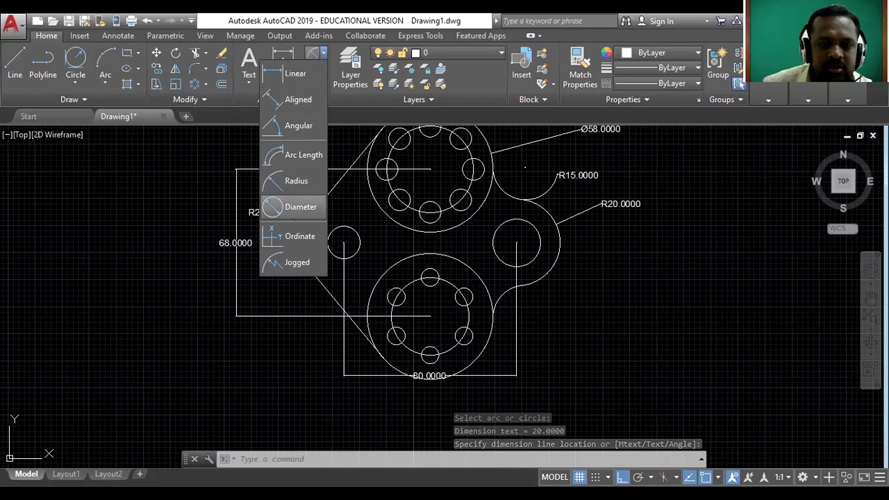
left_click(300, 207)
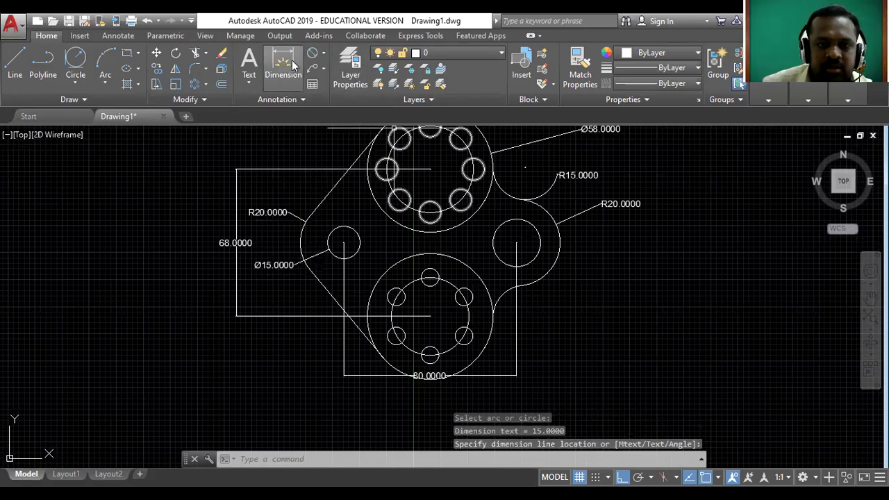
left_click(324, 54)
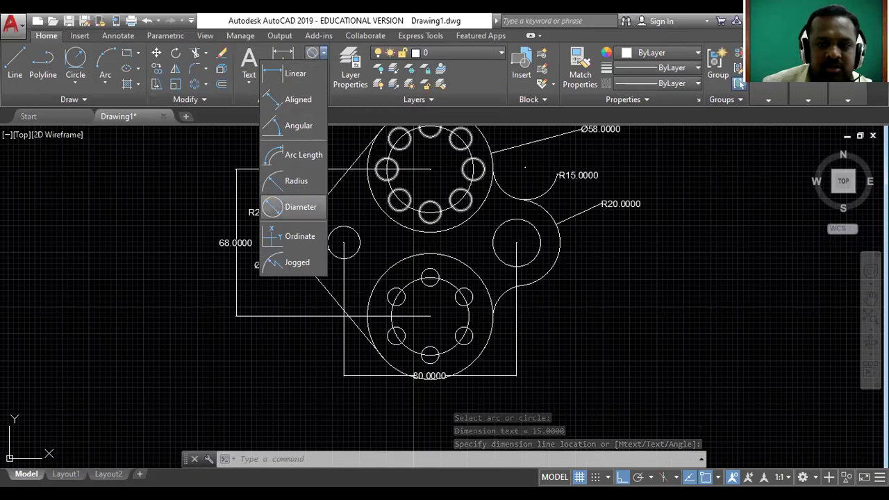
left_click(300, 207)
left_click(540, 249)
left_click(596, 271)
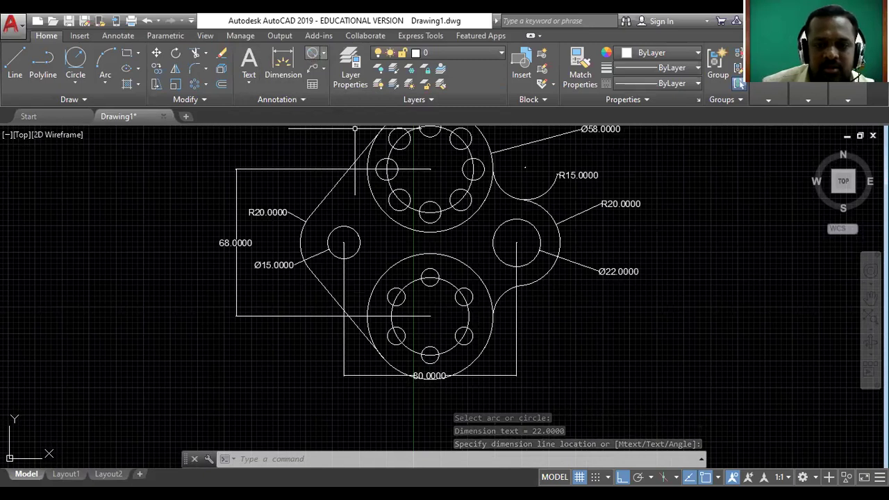
Step: Add diameter dimensions to the lower flange's outer circle and its bolt-hole pitch circle, placed to the right of the part
left_click(471, 311)
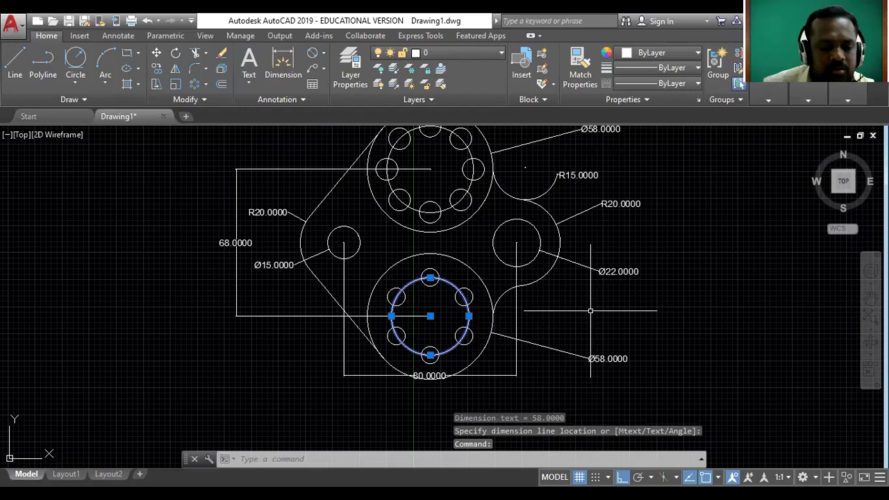
key("Escape")
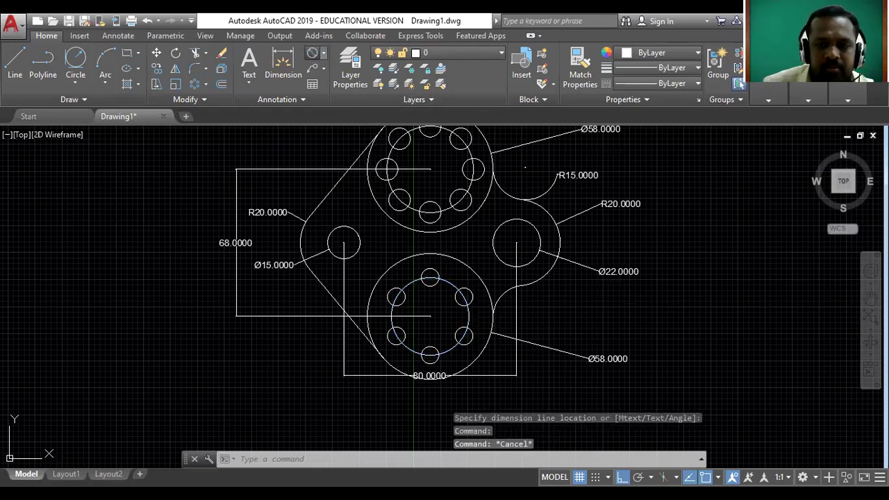
left_click(312, 53)
left_click(469, 316)
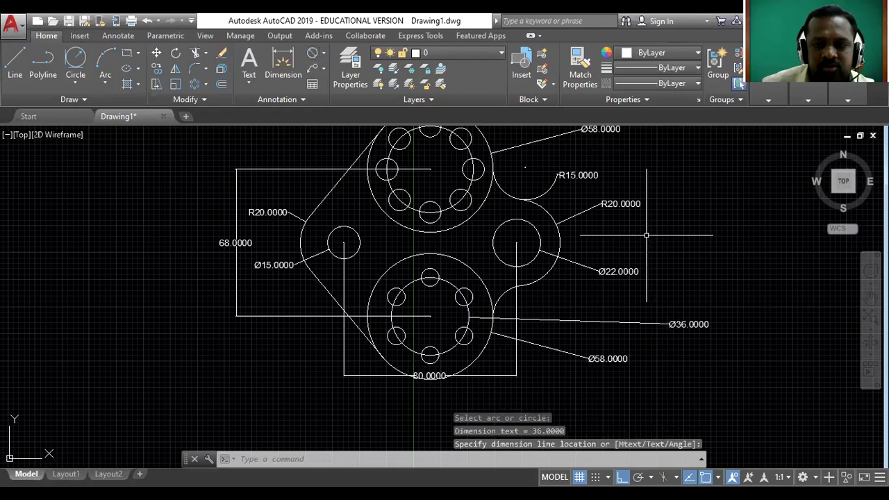
Step: Erase the whole Housing drawing together with all its dimensions from model space
left_click(870, 298)
mouse_move(518, 253)
left_mouse_down()
mouse_move(467, 284)
mouse_move(524, 278)
mouse_move(532, 293)
left_mouse_up()
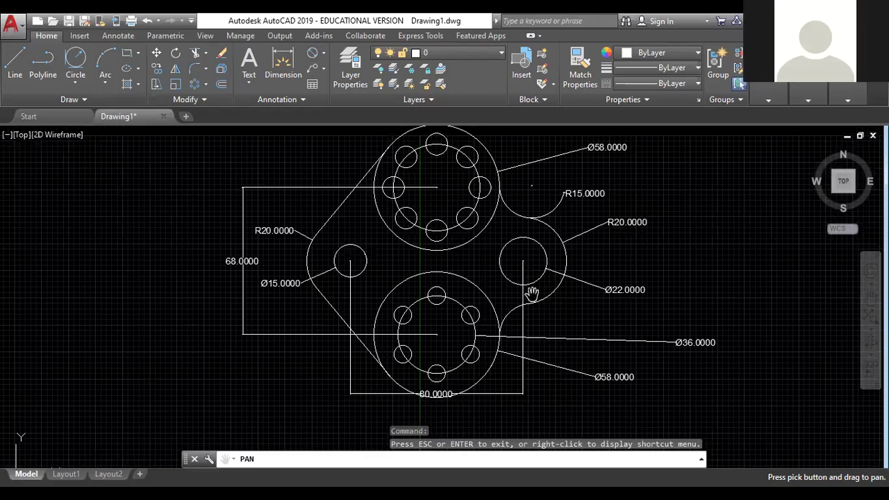
key("Escape")
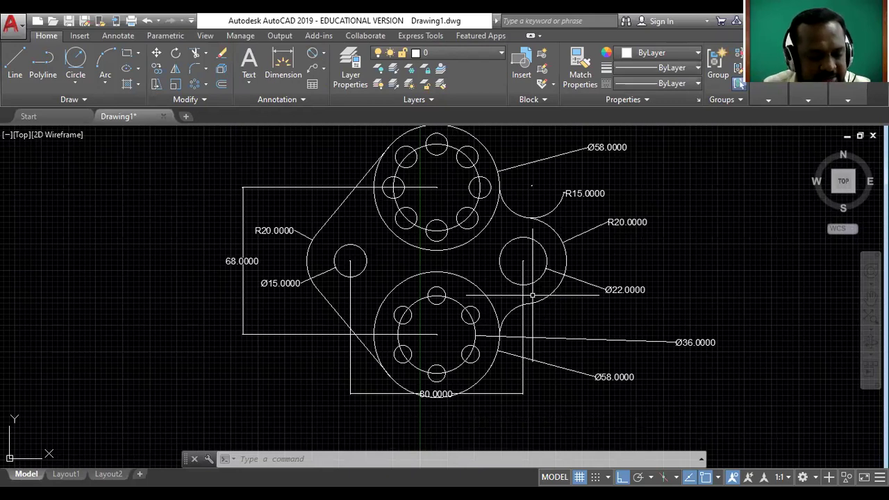
key("ctrl+a")
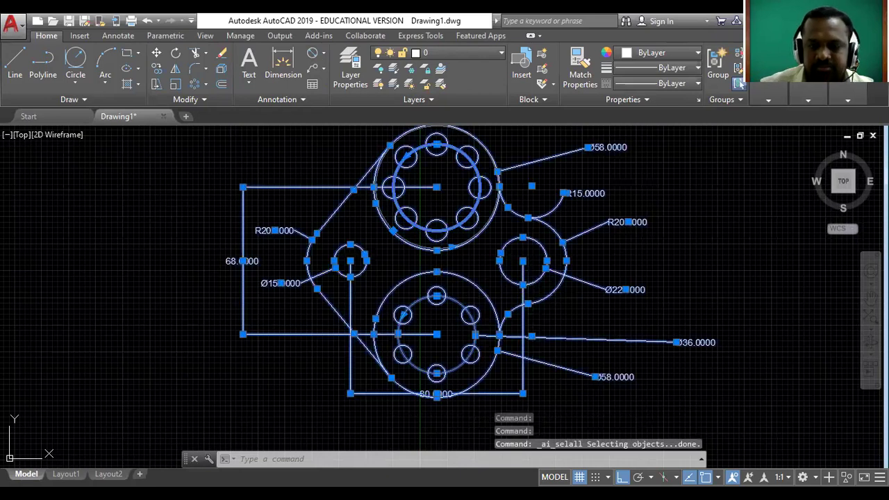
key("Delete")
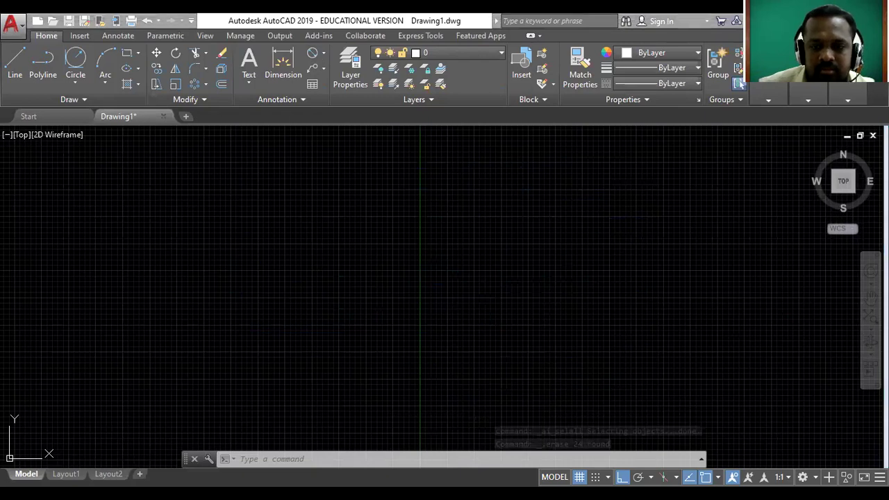
Step: Switch to the reference slide show and go past the Housing slide to the hook drawing
key("alt+Tab")
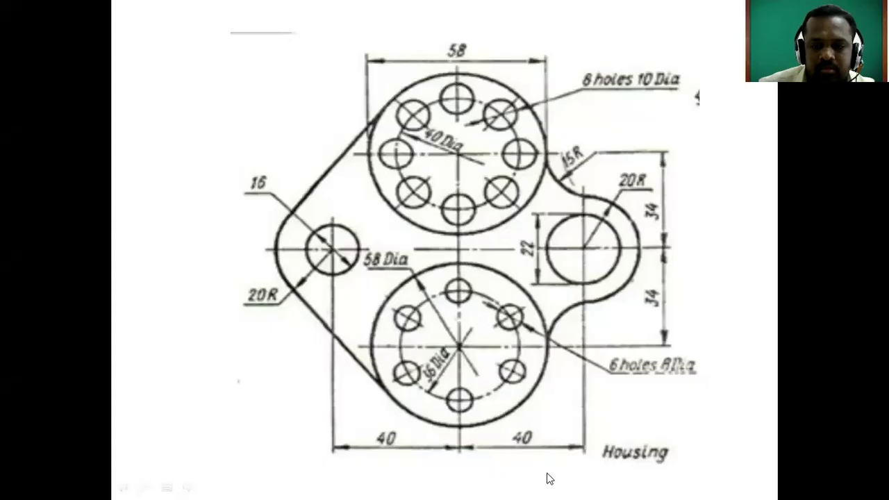
scroll(484, 257, "down", 3)
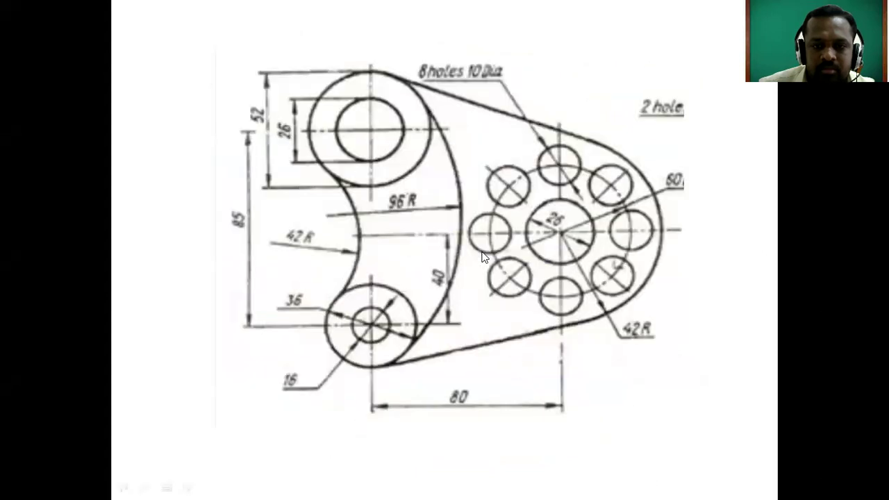
scroll(484, 257, "up", 1)
scroll(481, 254, "down", 3)
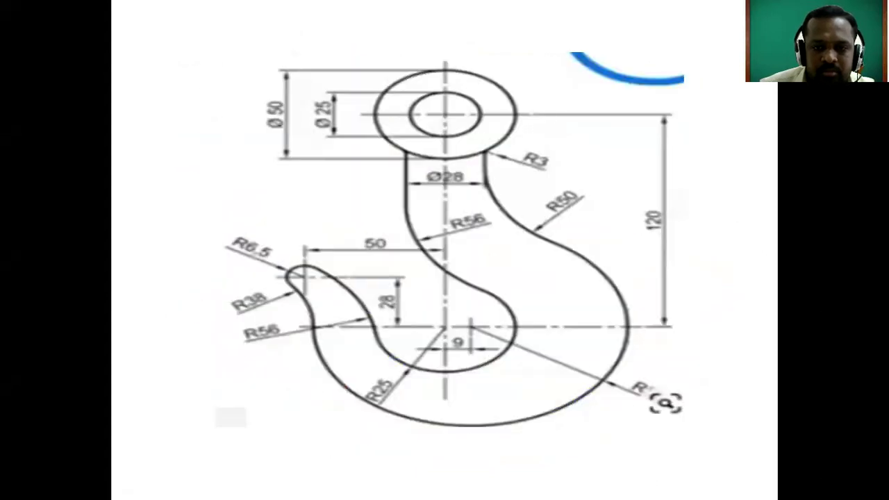